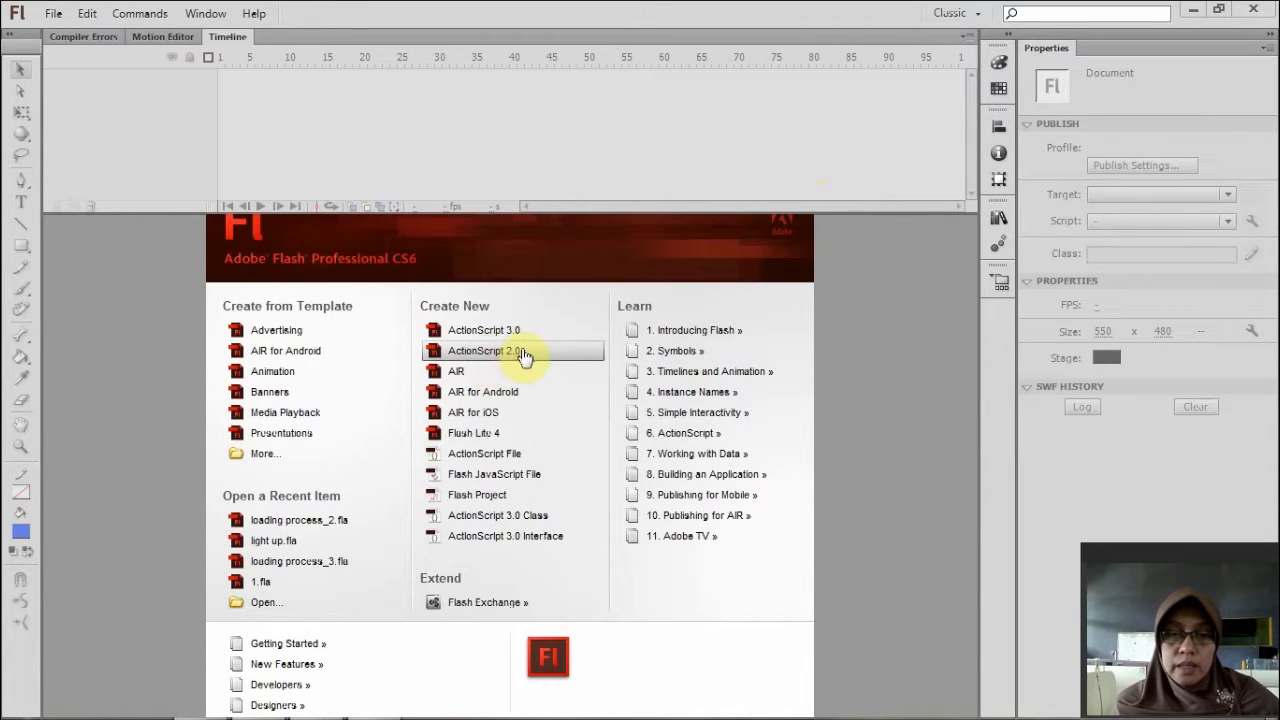
Create a new ActionScript 2.0 document and set its stage size to 1024 x 768 px.
left_click(497, 358)
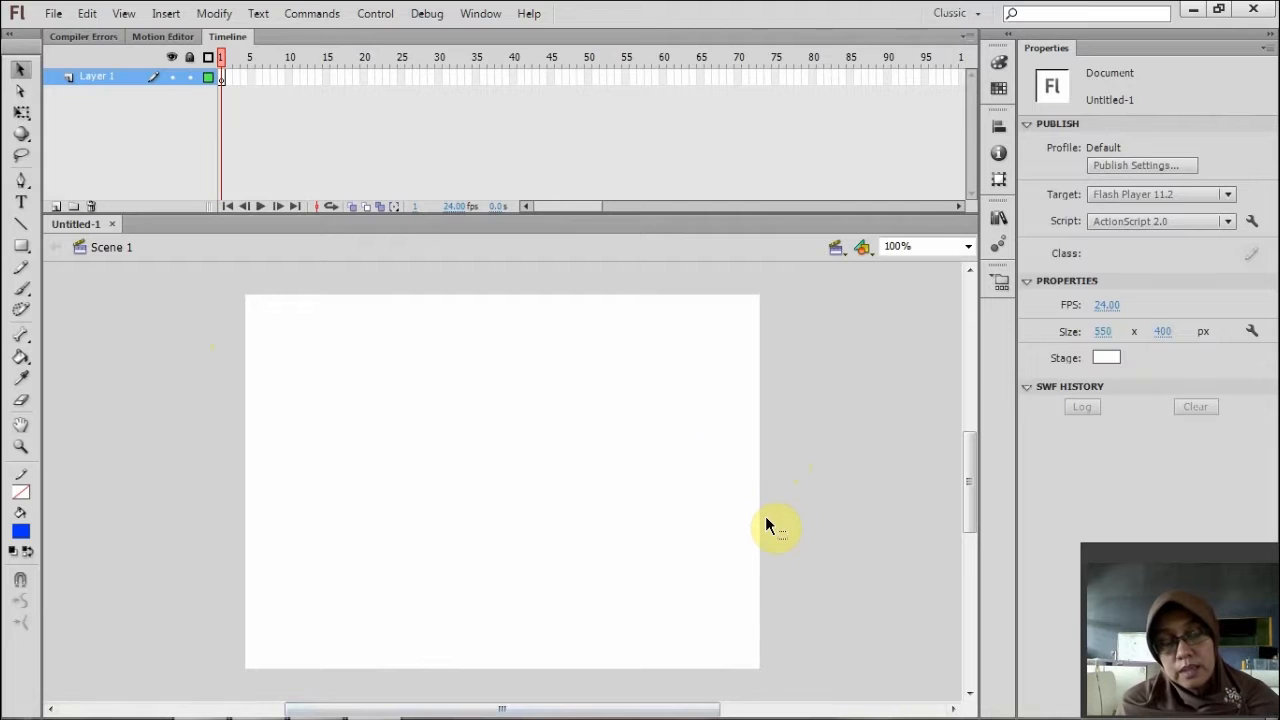
left_click(1104, 331)
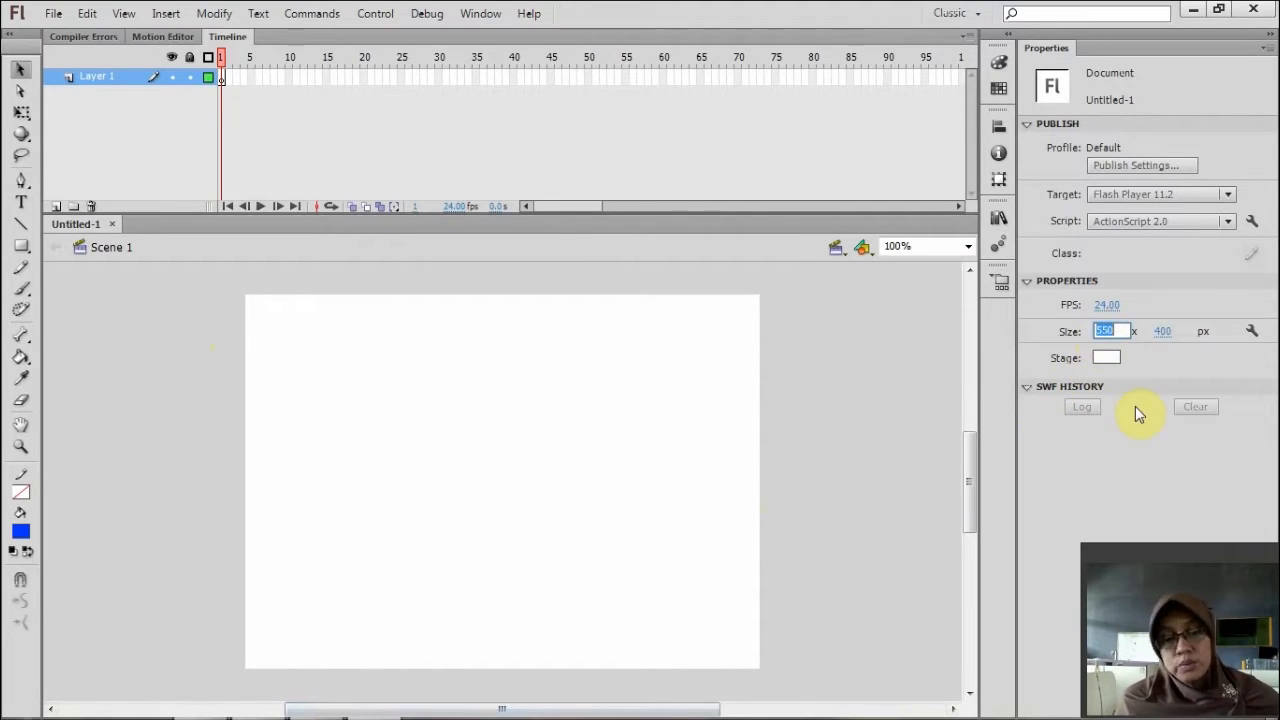
type("1024")
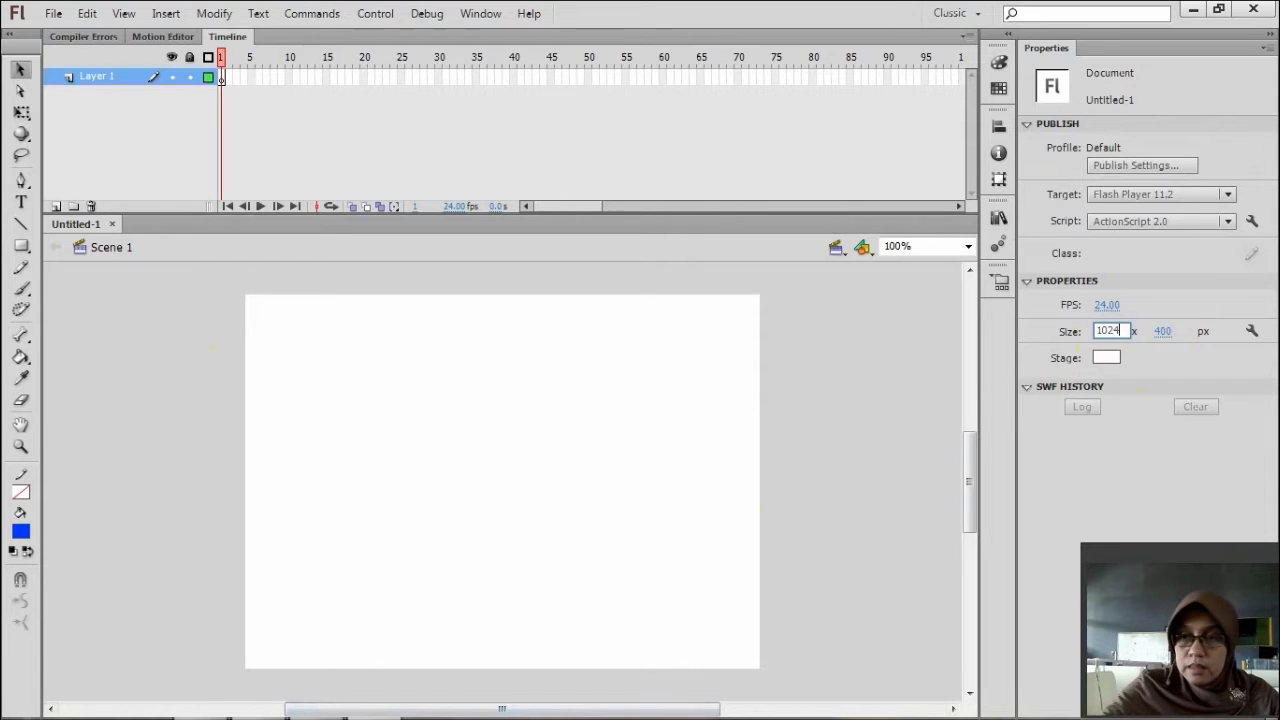
left_click(1163, 331)
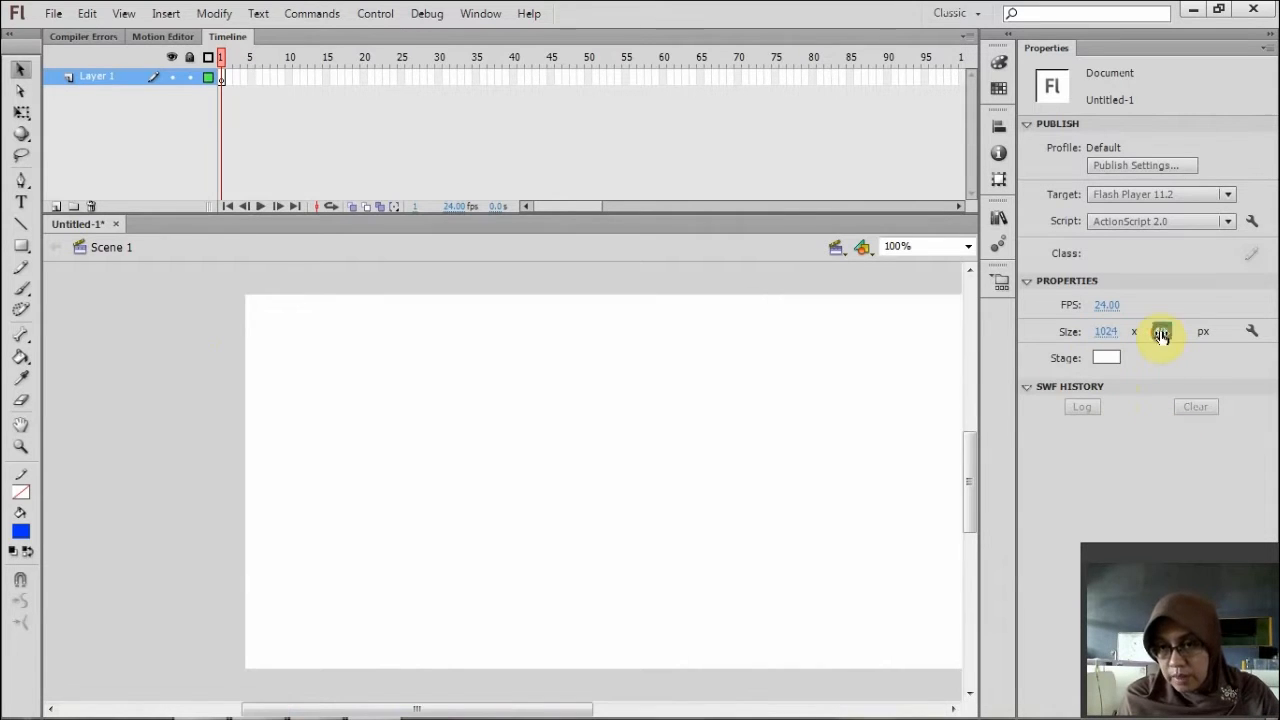
type("768")
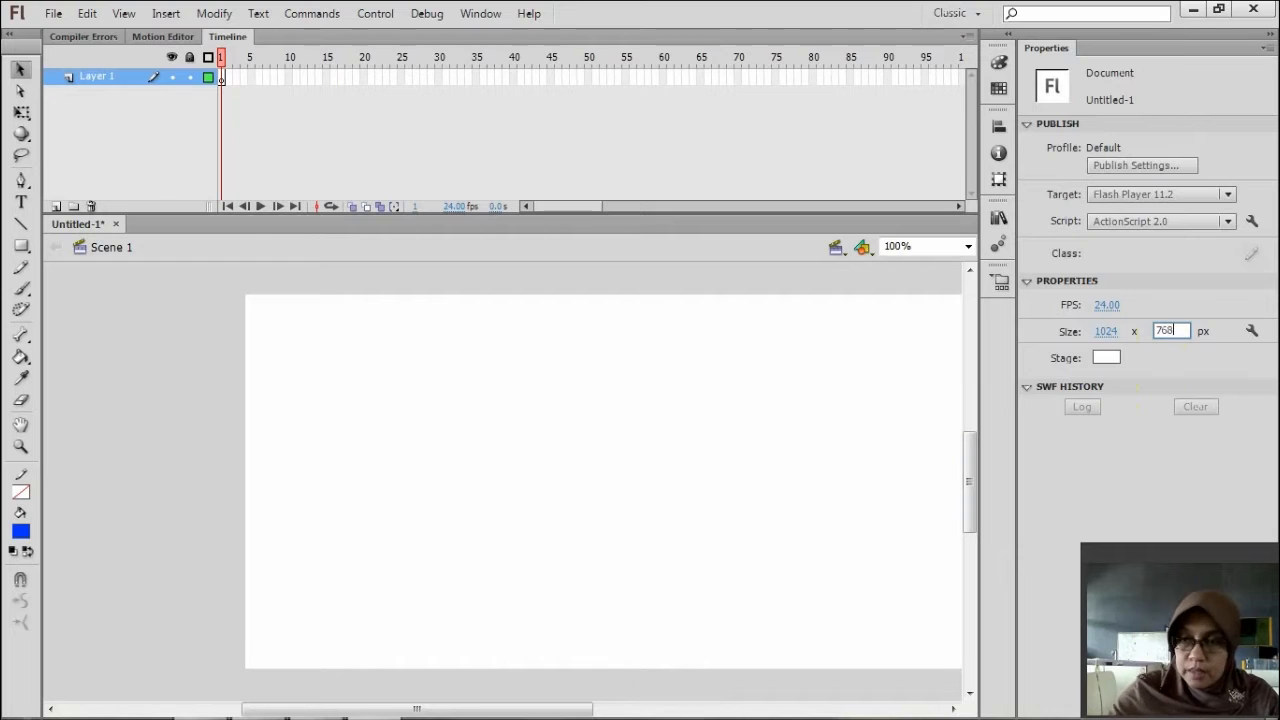
key("Return")
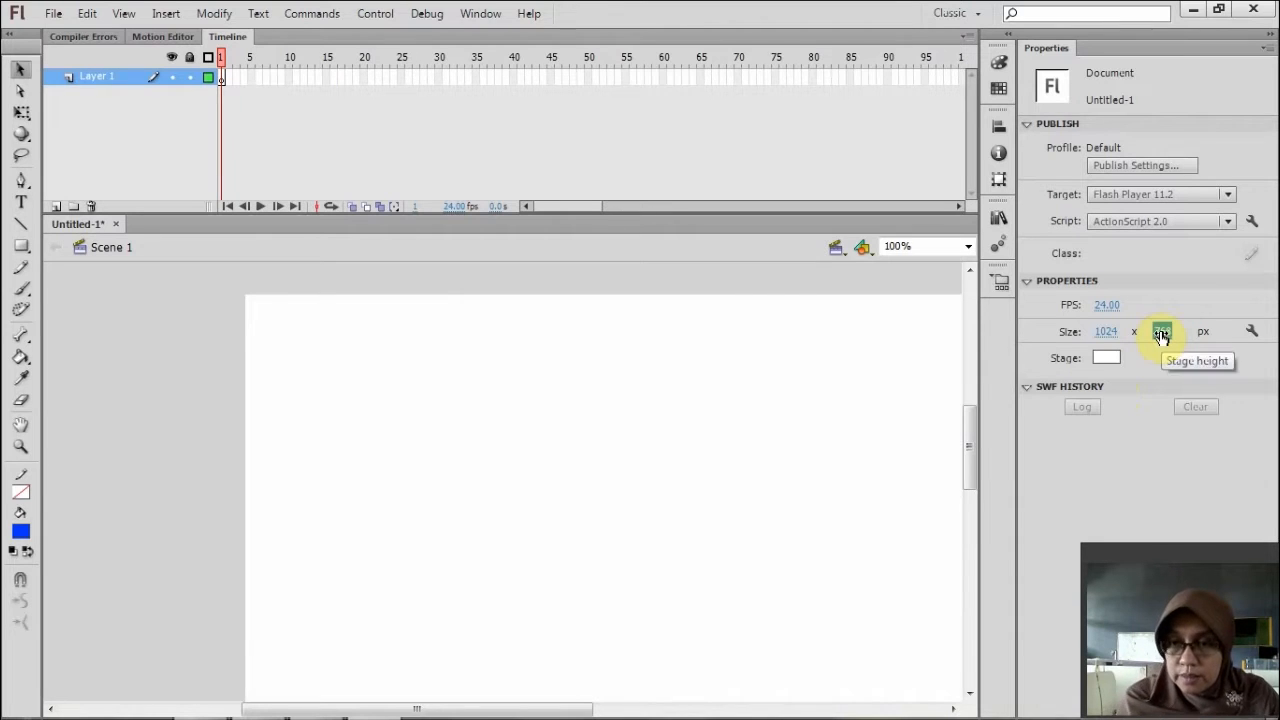
left_click(392, 411)
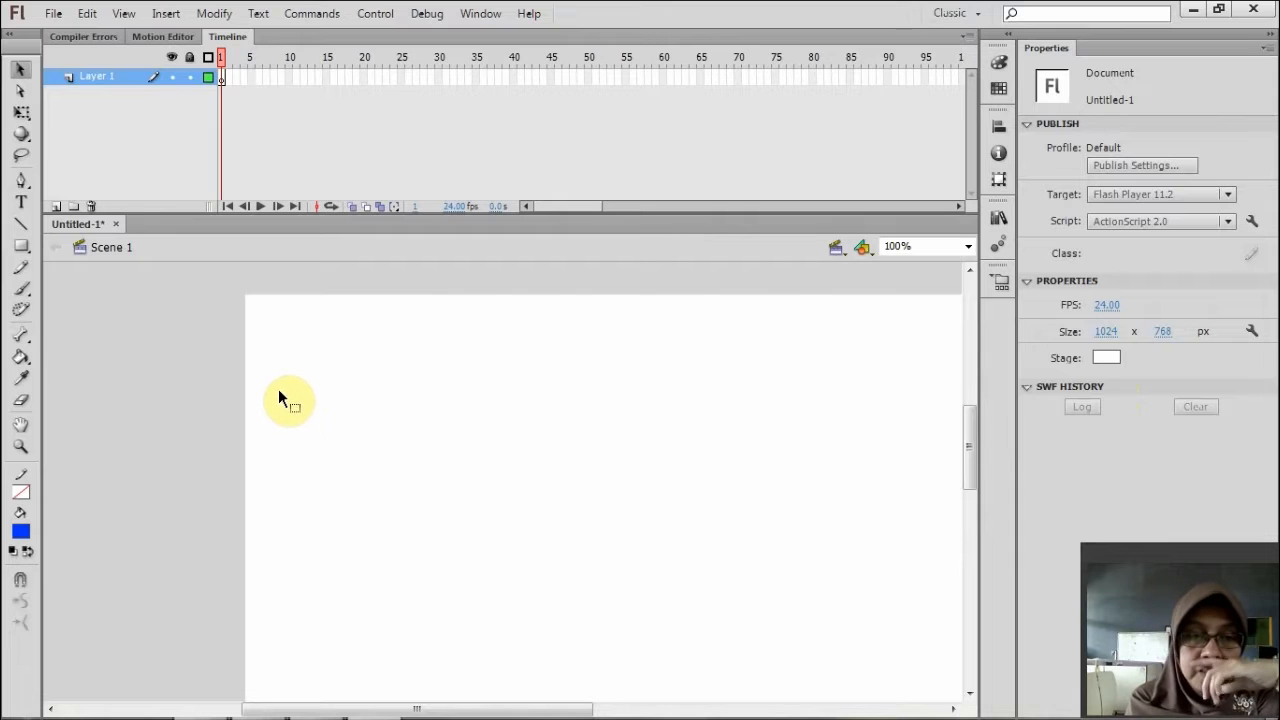
Set the stage magnification to Fit in Window and return to the Selection tool.
left_click(24, 451)
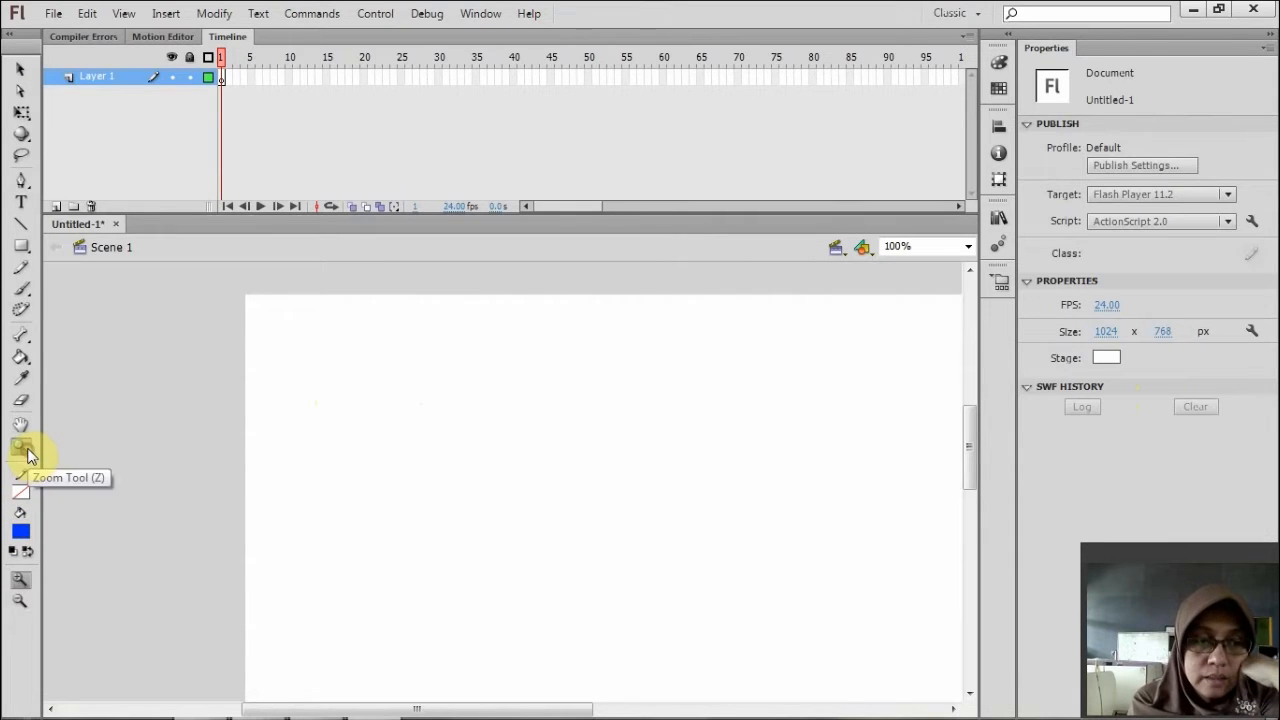
left_click(968, 247)
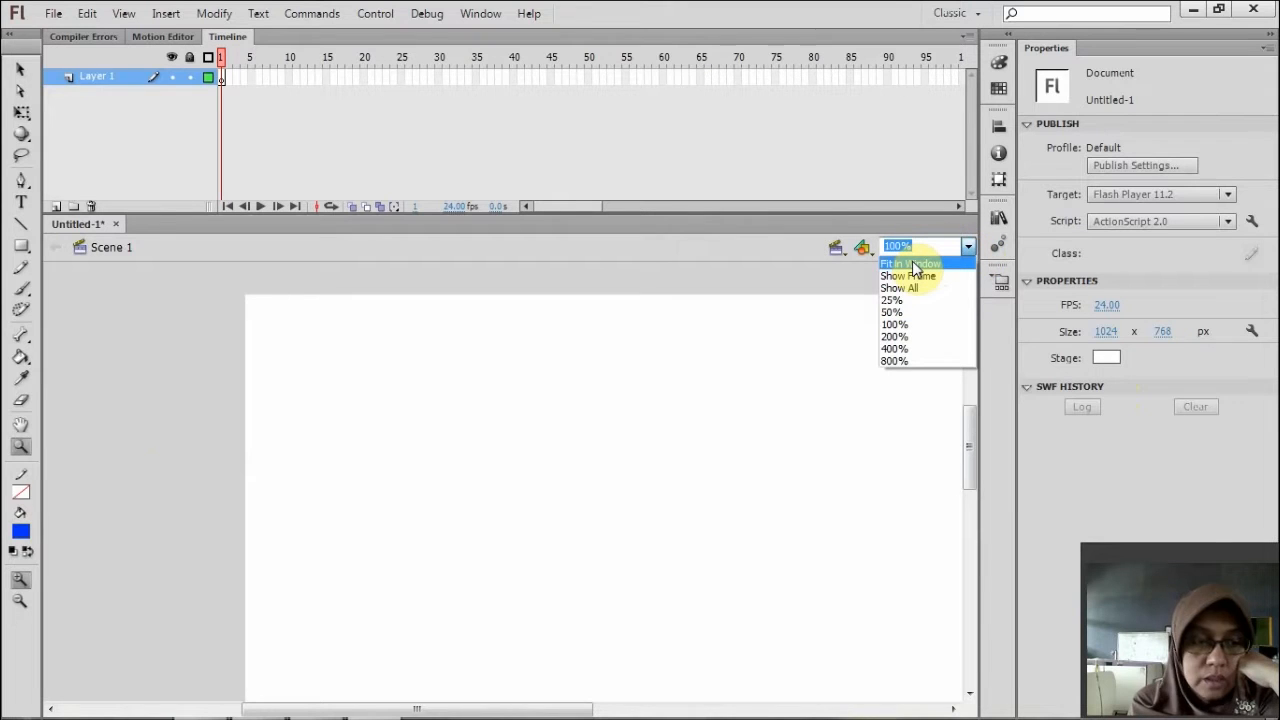
left_click(912, 264)
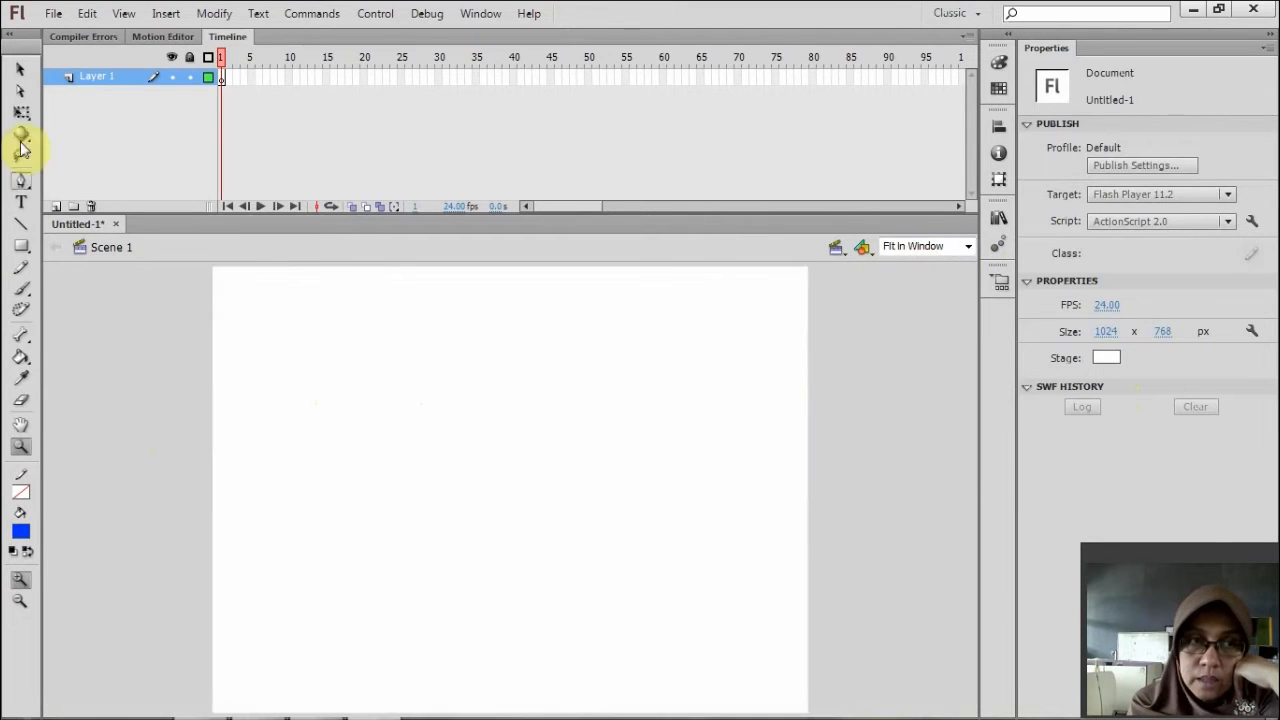
left_click(22, 72)
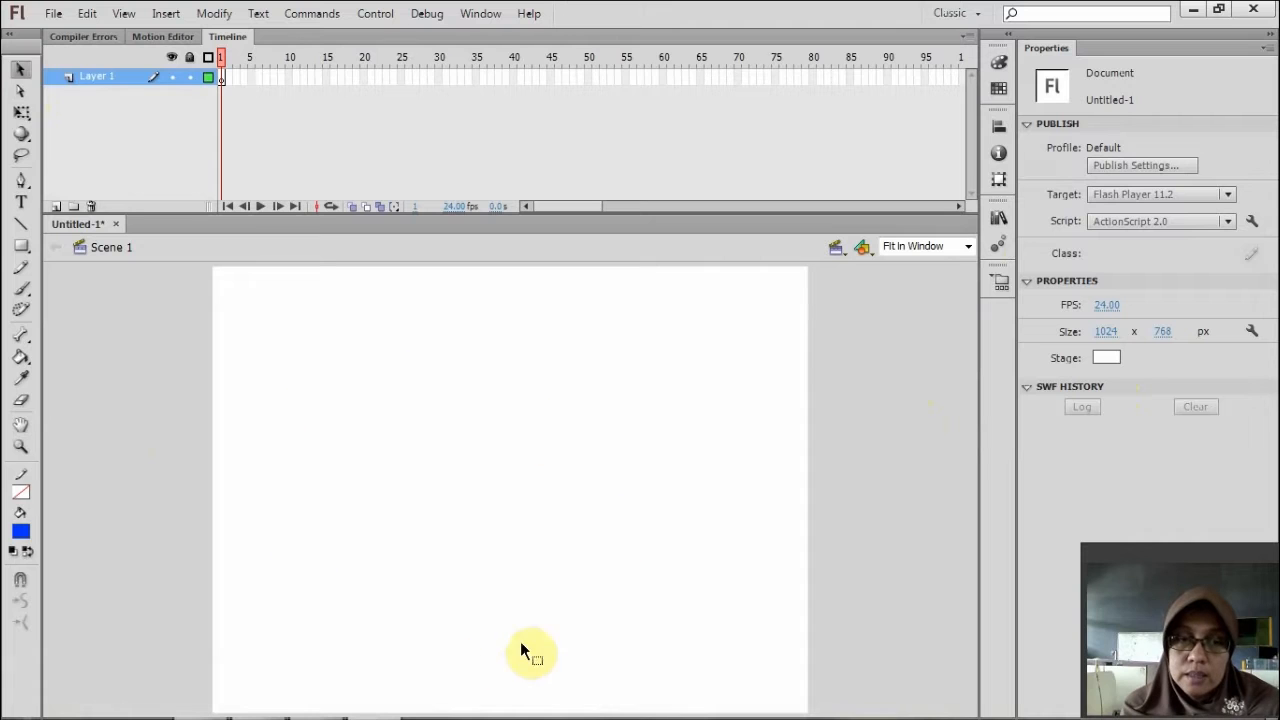
Try blue, black and green as the stage colour and return it to white.
left_click(1102, 359)
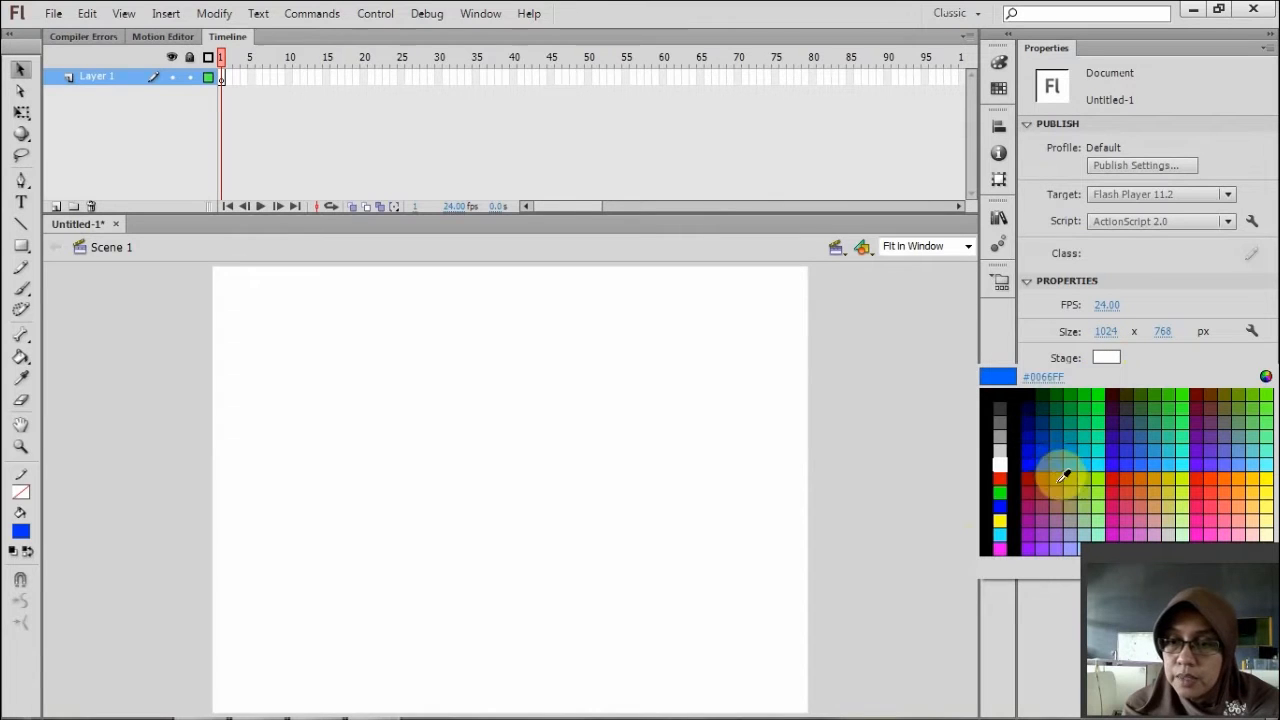
left_click(1048, 465)
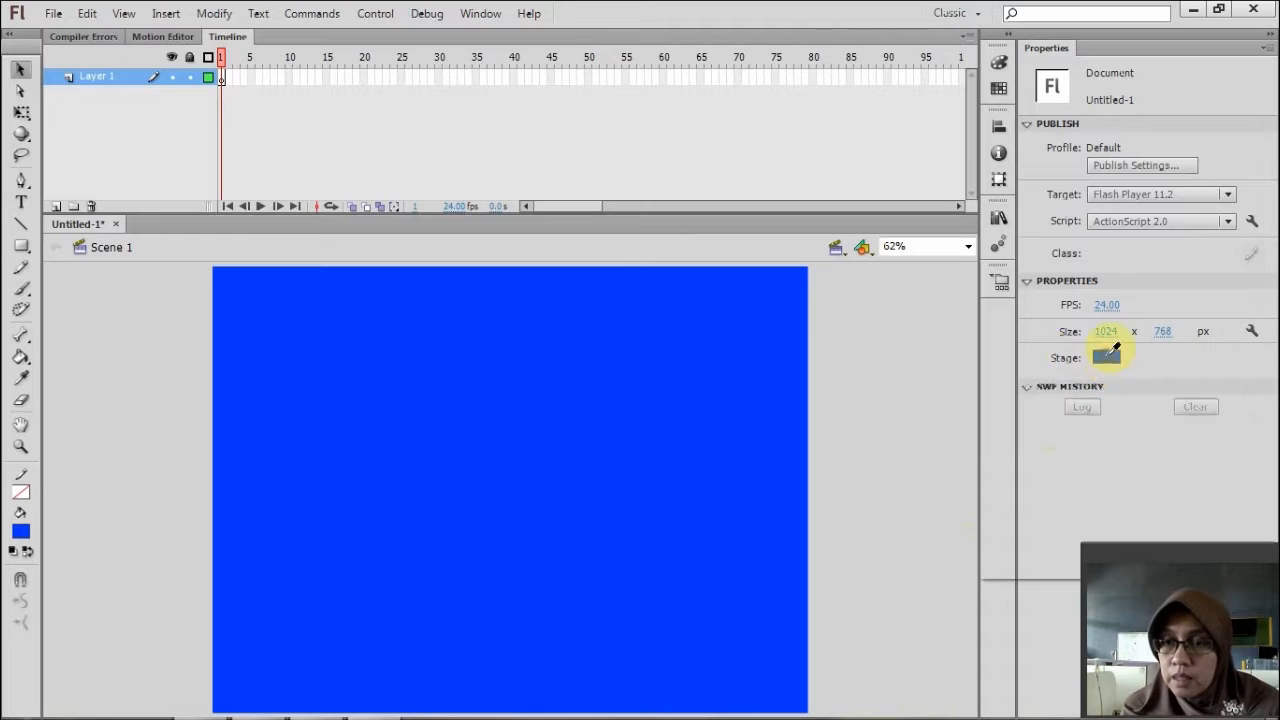
left_click(1108, 352)
left_click(988, 394)
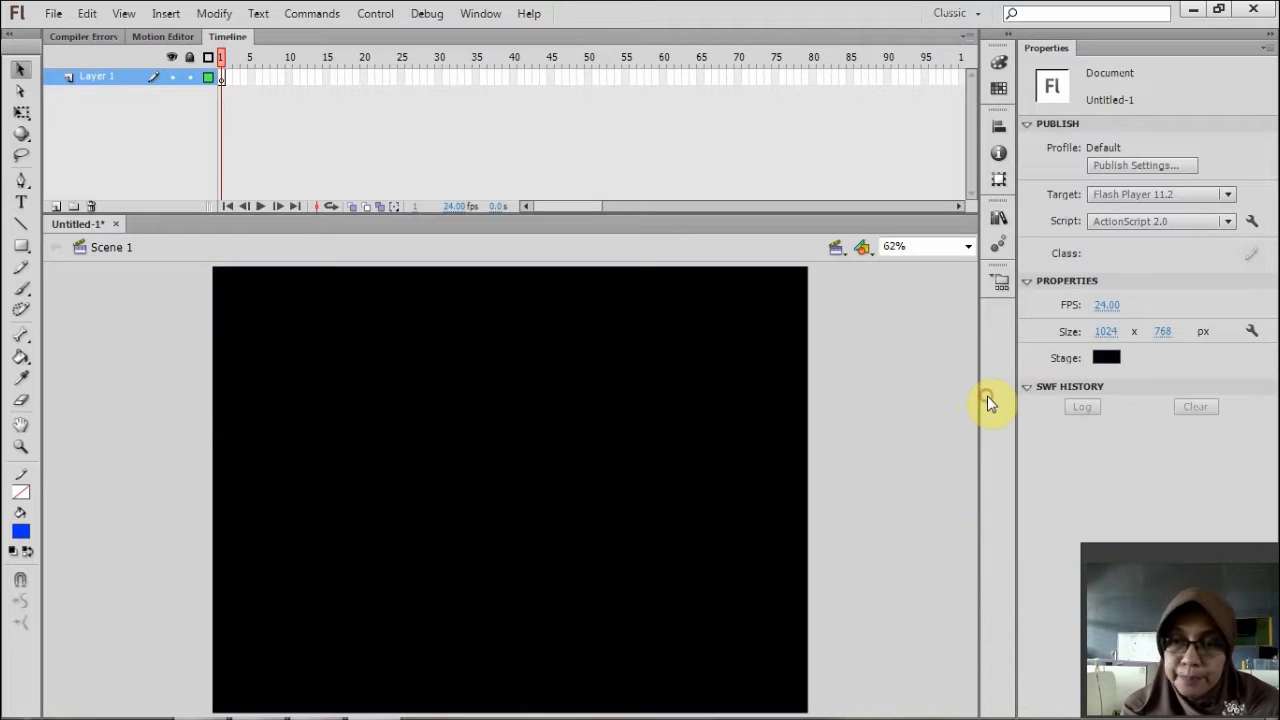
left_click(1107, 356)
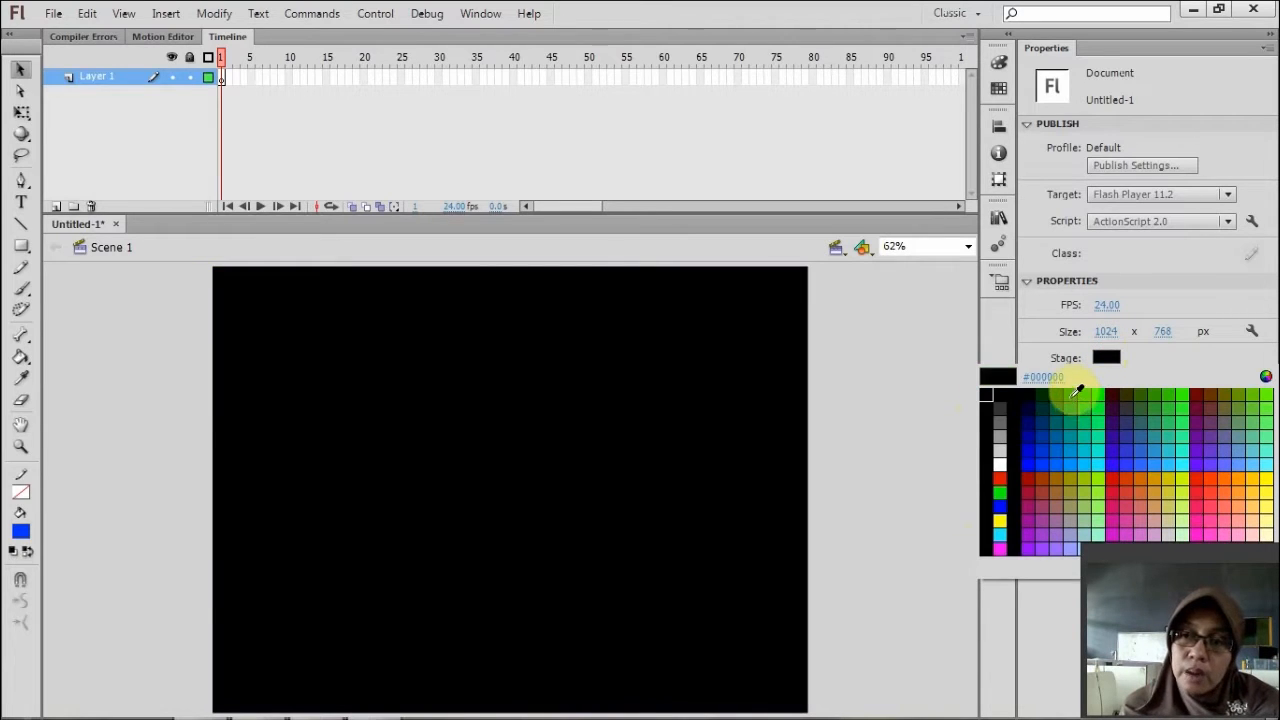
left_click(1076, 395)
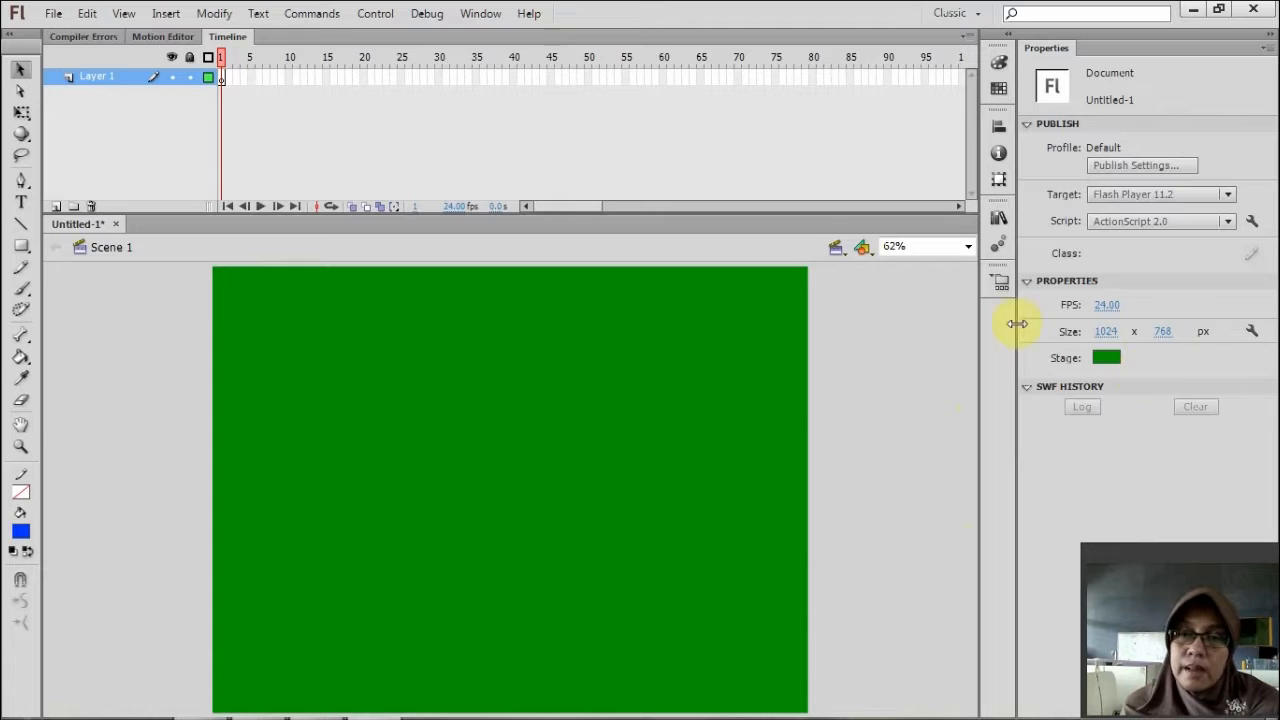
left_click(1104, 362)
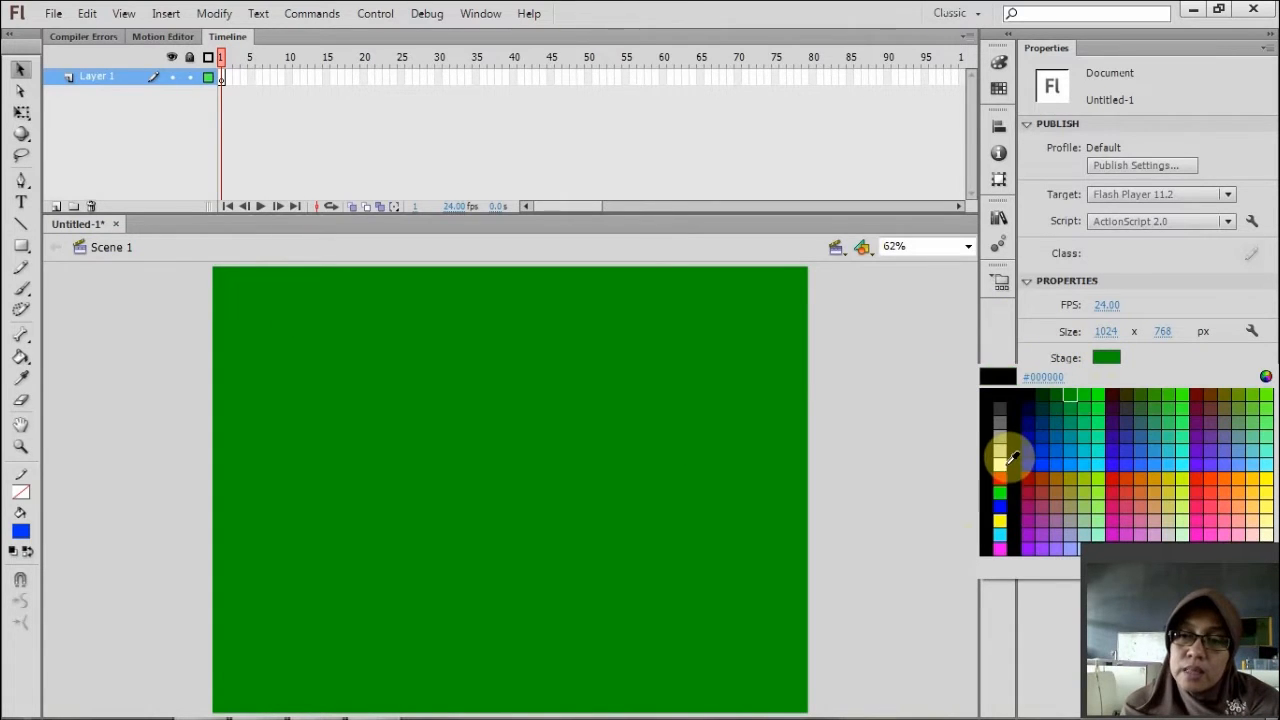
left_click(1008, 461)
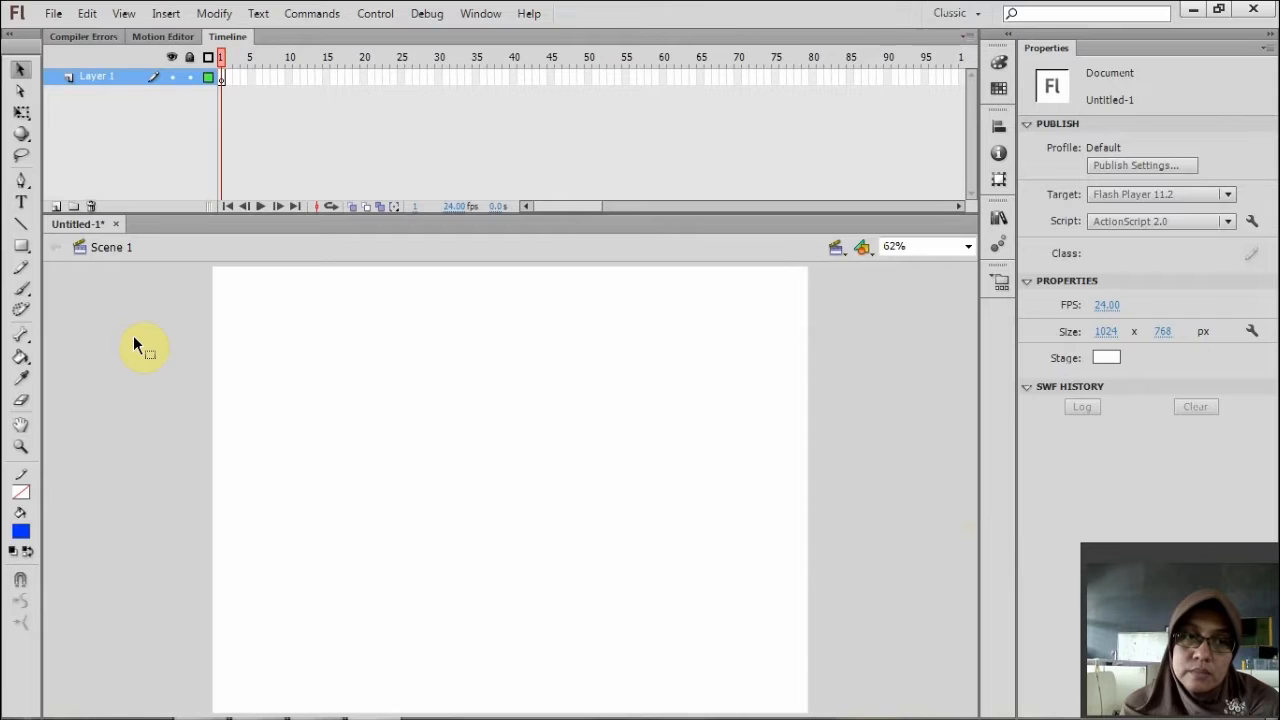
Rename Layer 1 as bg.
double_click(85, 78)
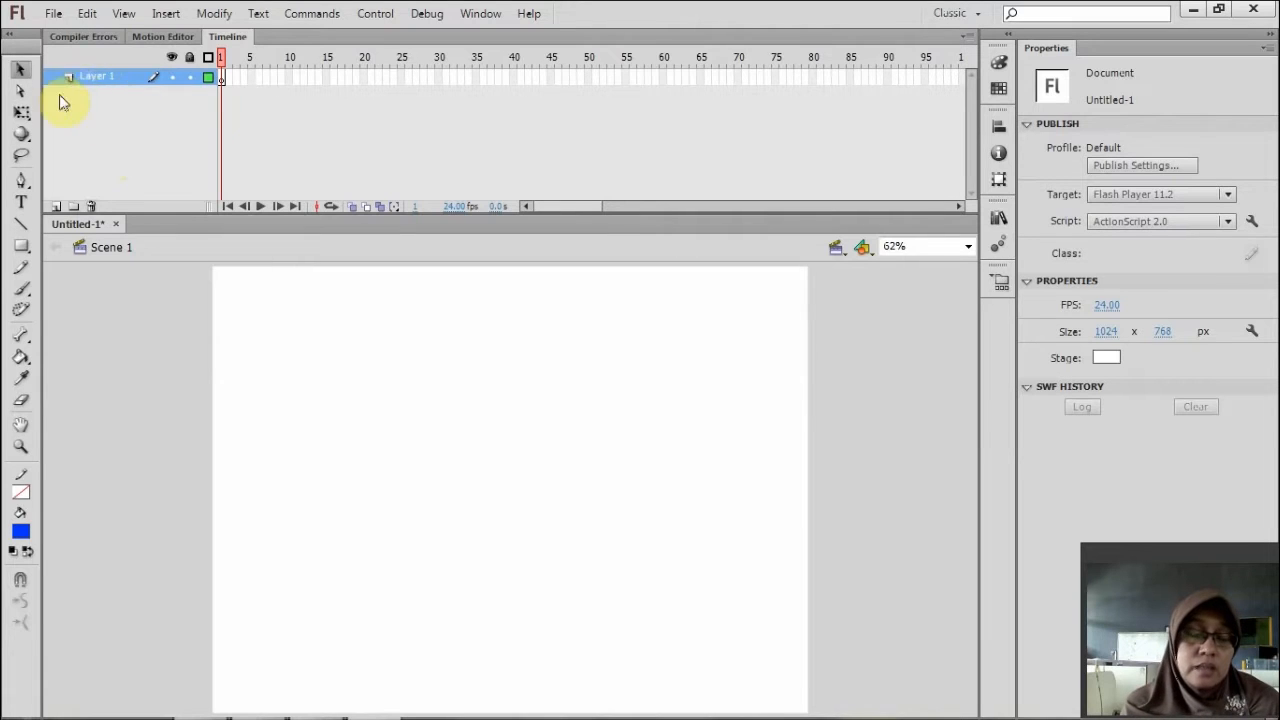
double_click(99, 78)
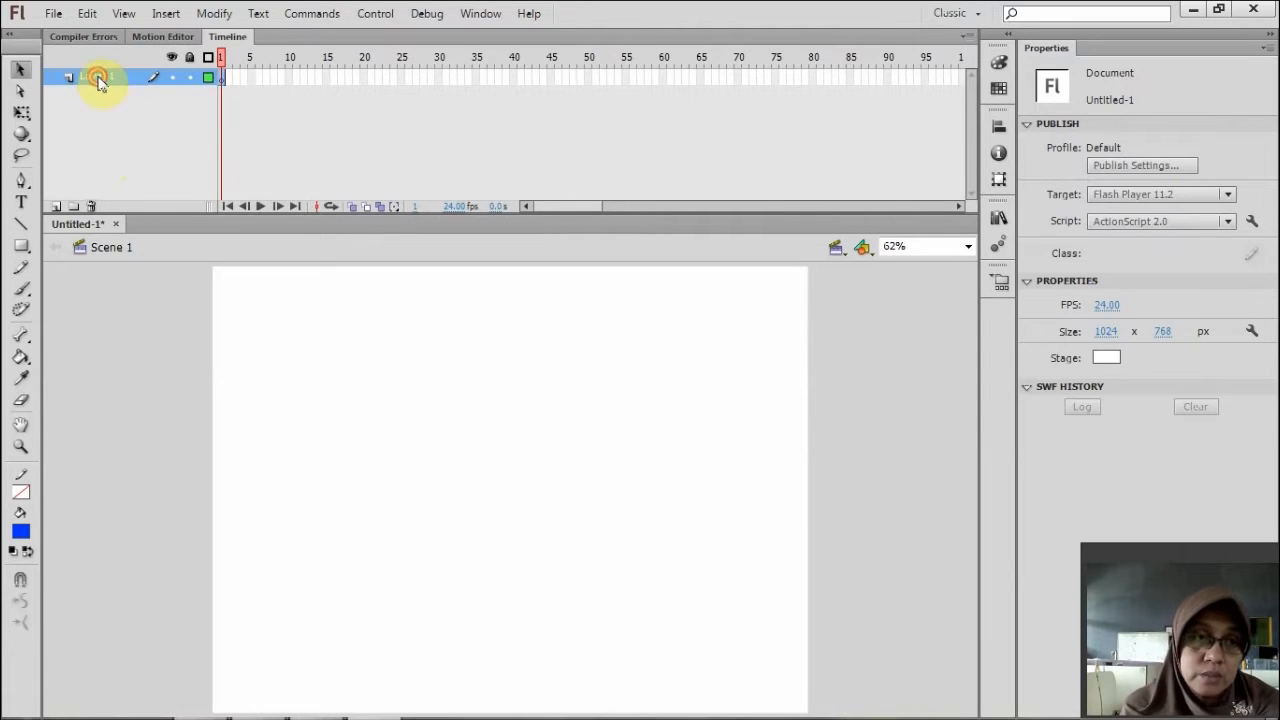
type("bg")
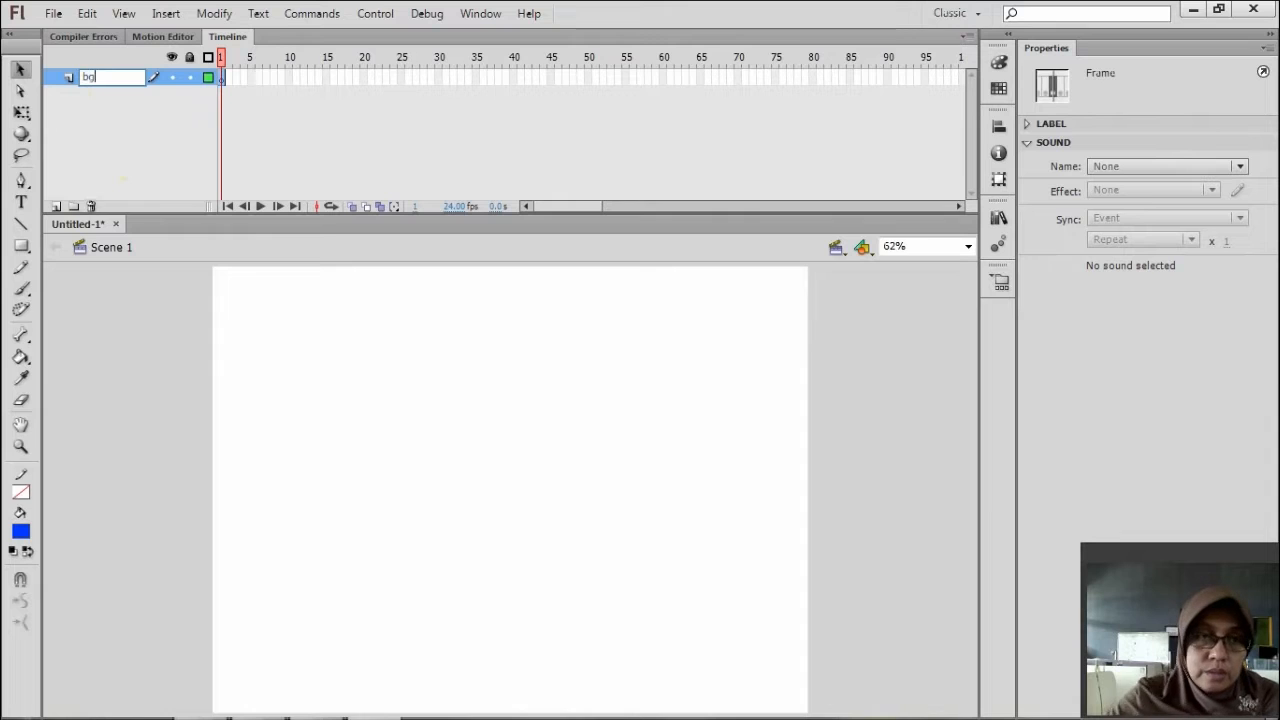
left_click(106, 108)
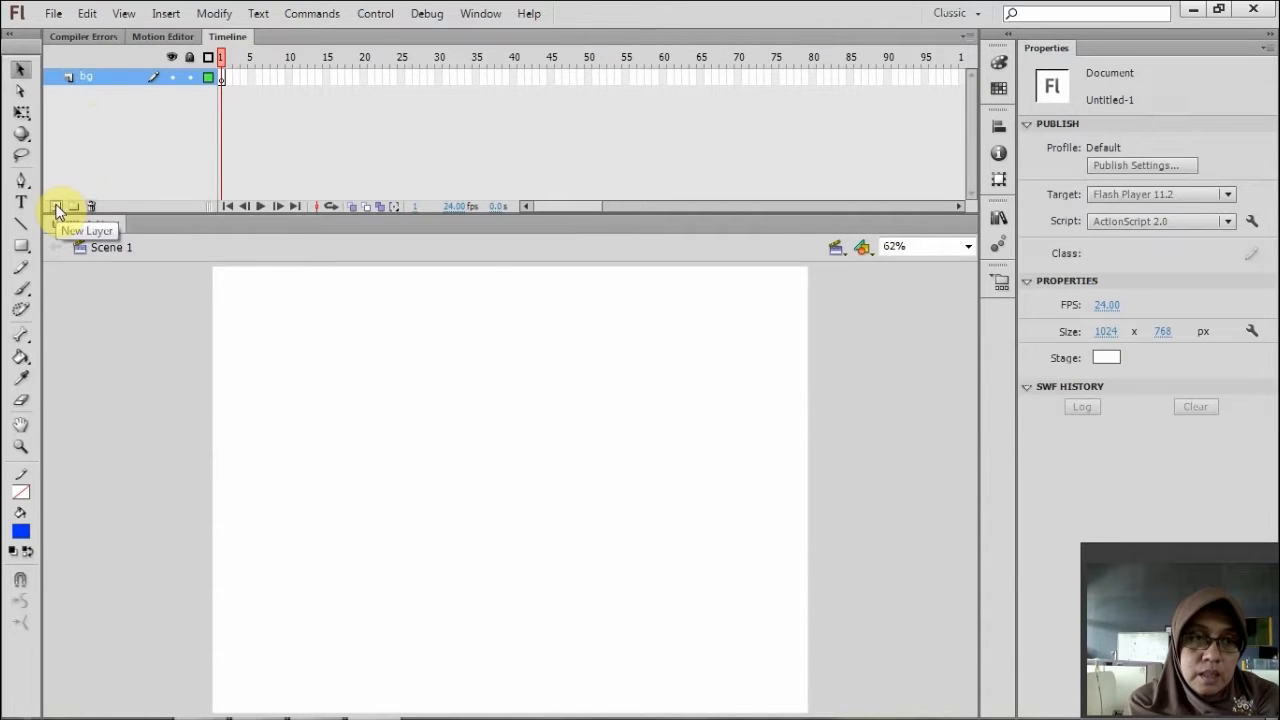
Add a new layer above bg and name it bar.
left_click(57, 206)
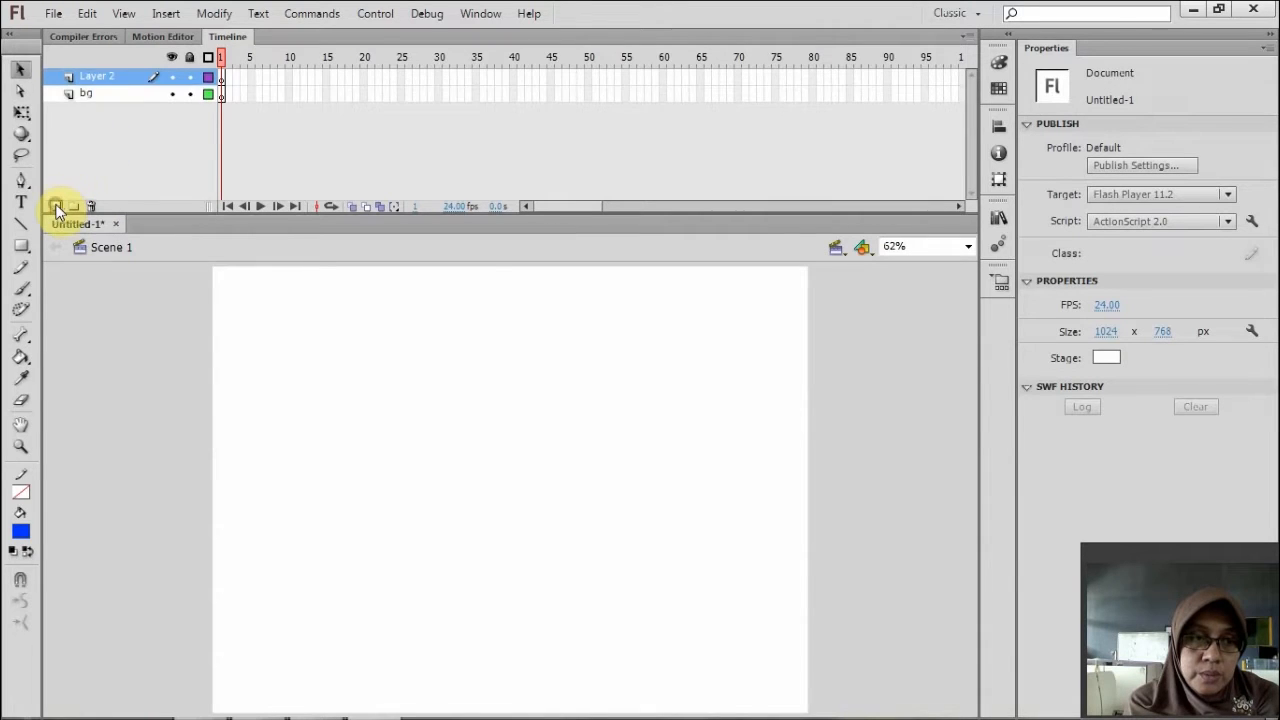
double_click(96, 78)
type("bar")
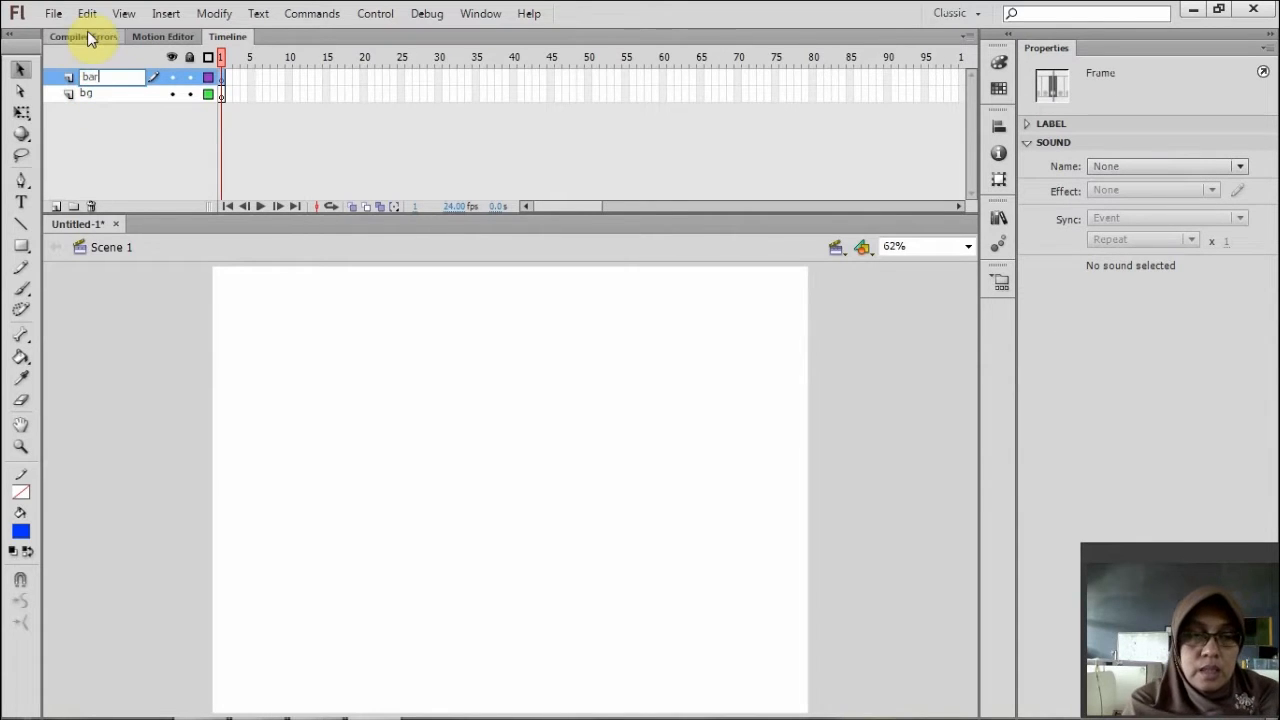
left_click(124, 160)
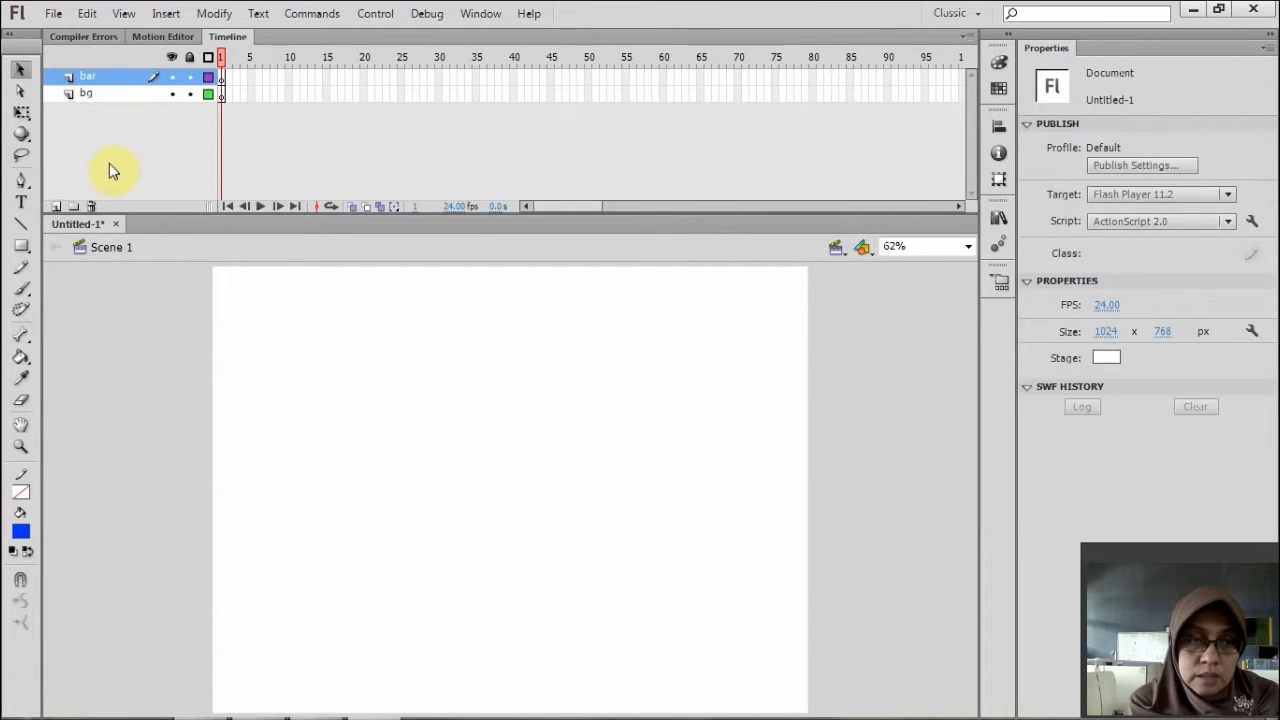
Import the doraemon1 picture from DATA (D:) to the stage on the bg layer.
left_click(96, 103)
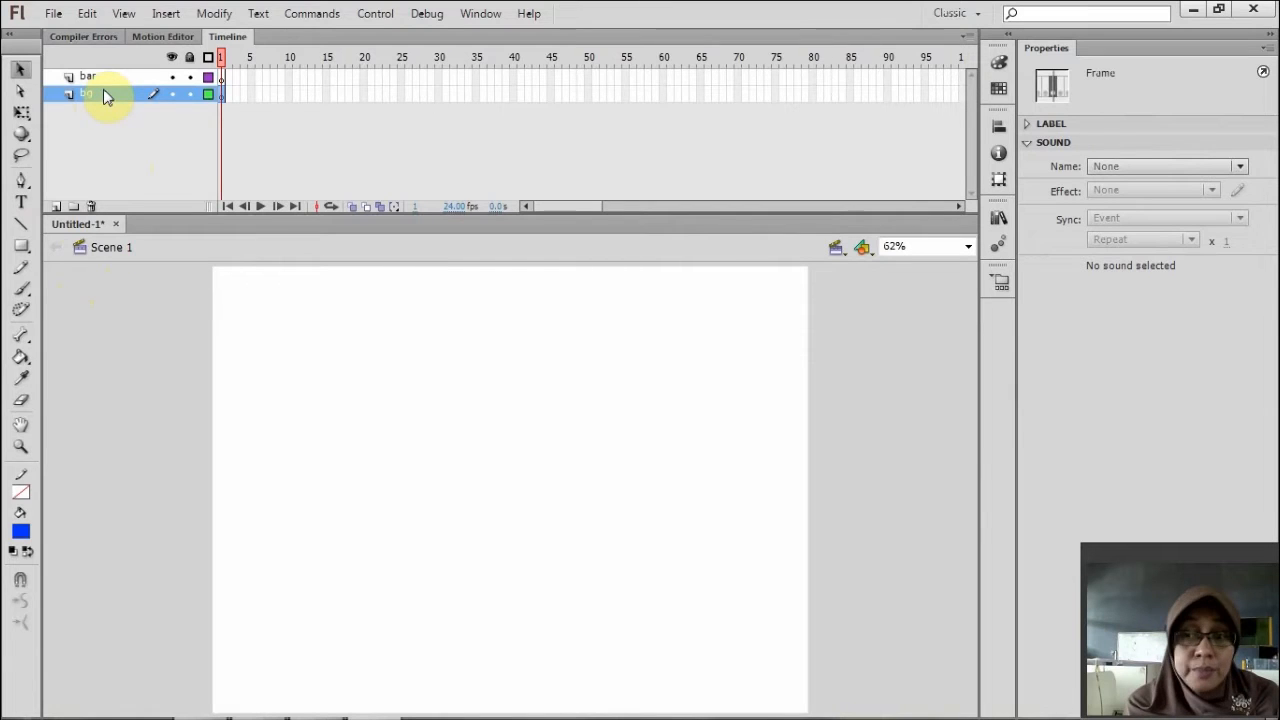
left_click(50, 18)
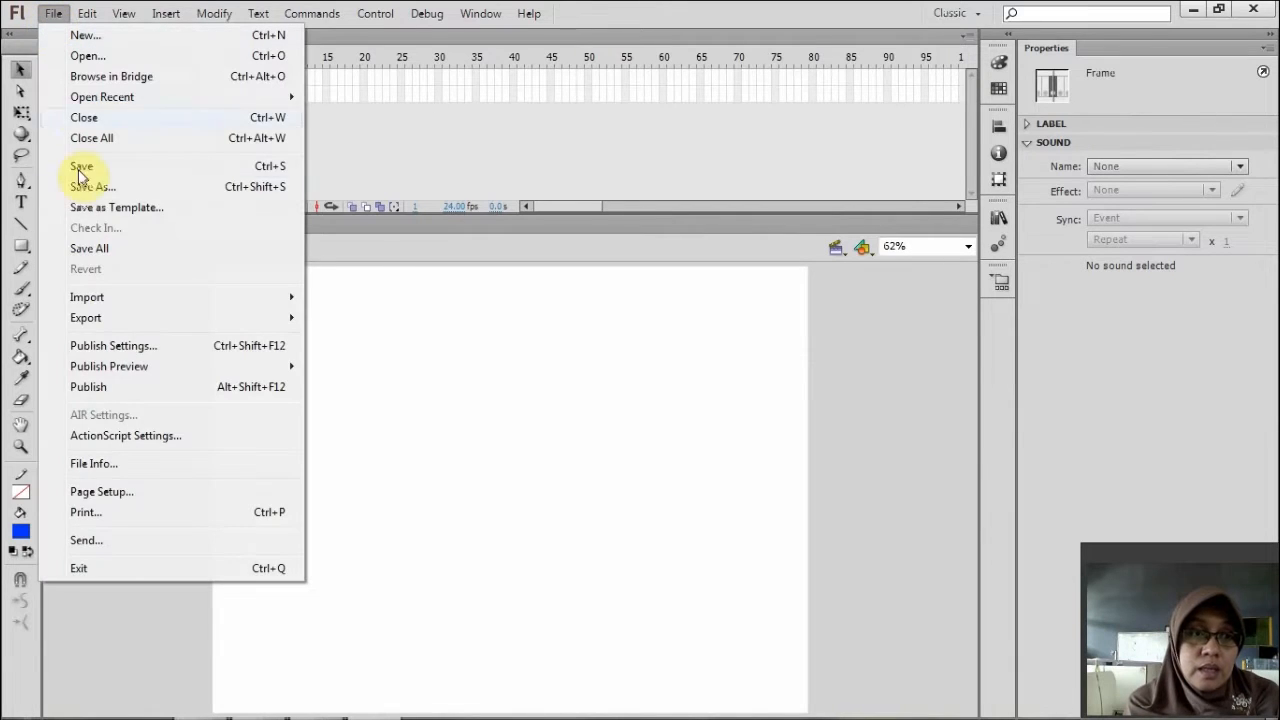
mouse_move(110, 298)
left_click(345, 297)
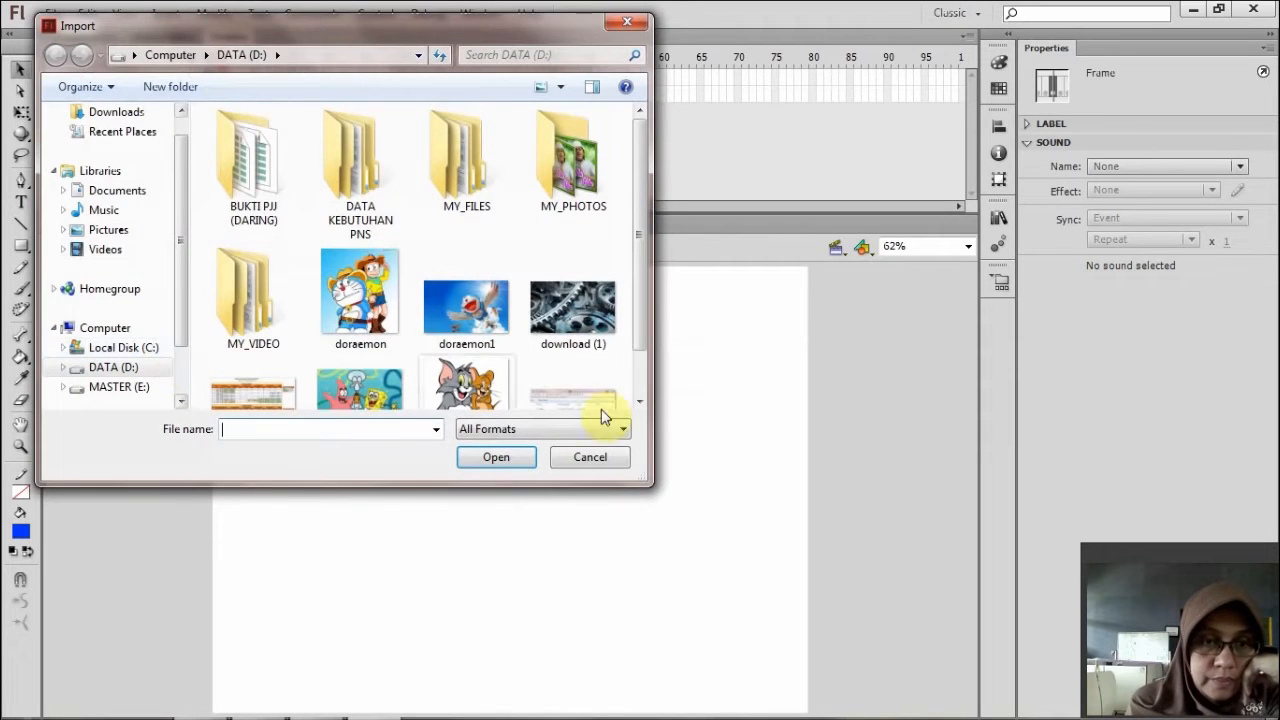
left_click_drag(640, 340, 644, 391)
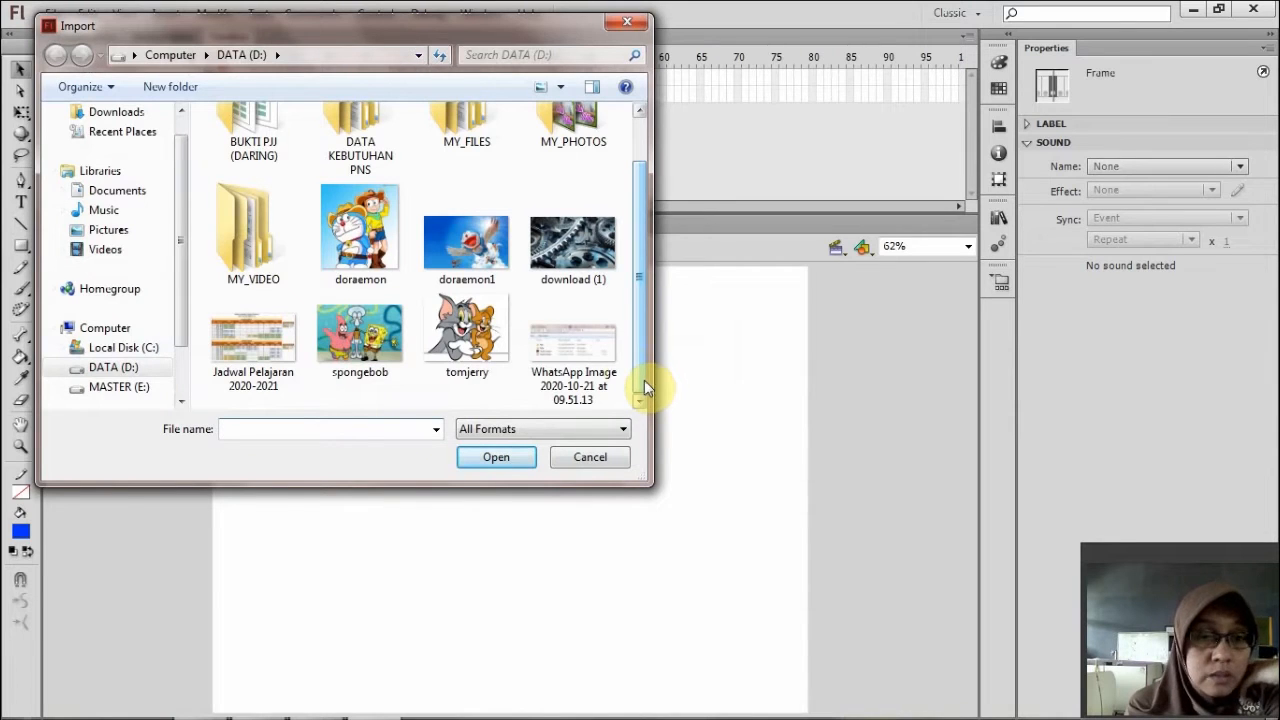
left_click(454, 257)
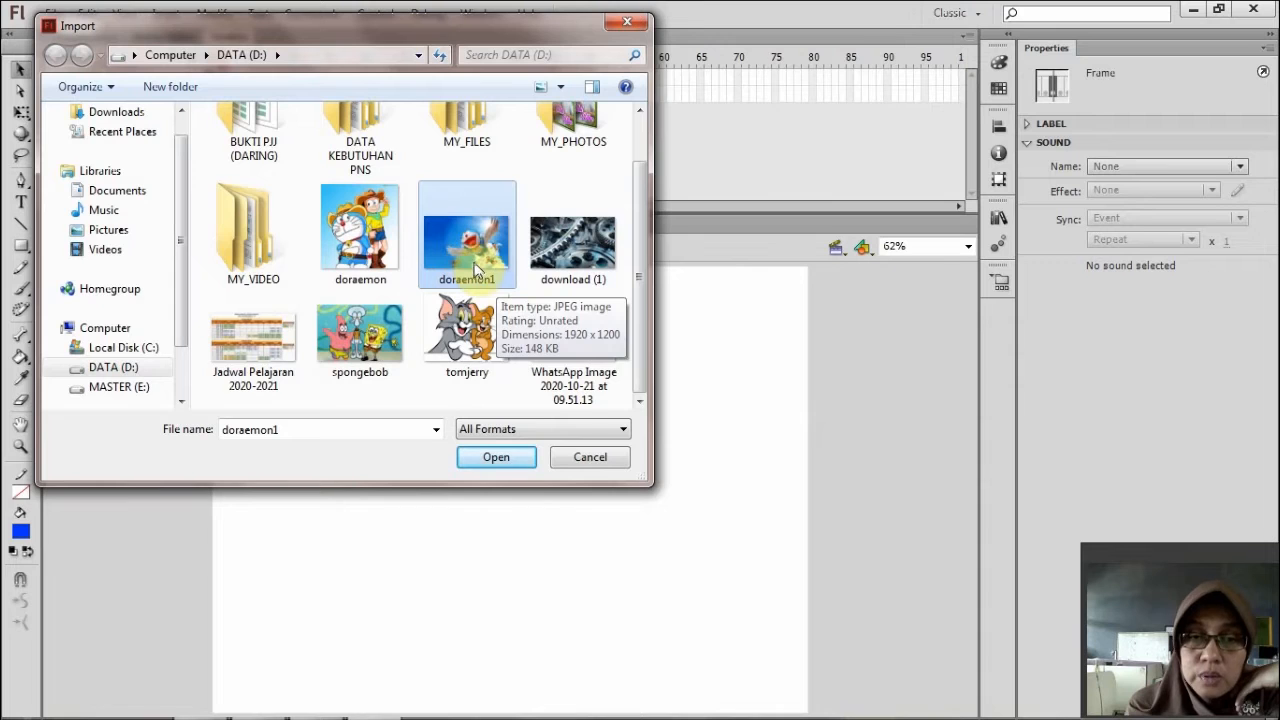
left_click(496, 457)
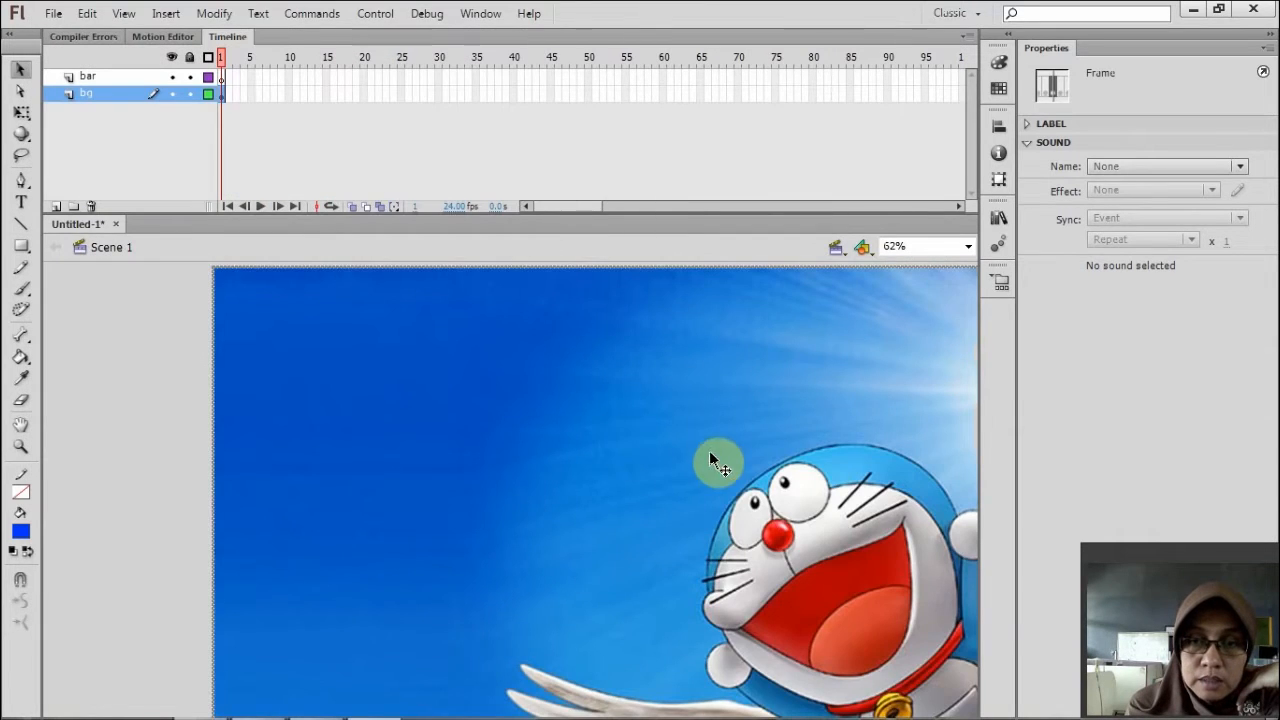
Move the imported doraemon1 picture on the stage to about X -423, Y 74.
left_click(709, 450)
left_click_drag(709, 450, 636, 476)
mouse_move(683, 440)
left_mouse_down()
mouse_move(677, 455)
mouse_move(667, 434)
left_mouse_up()
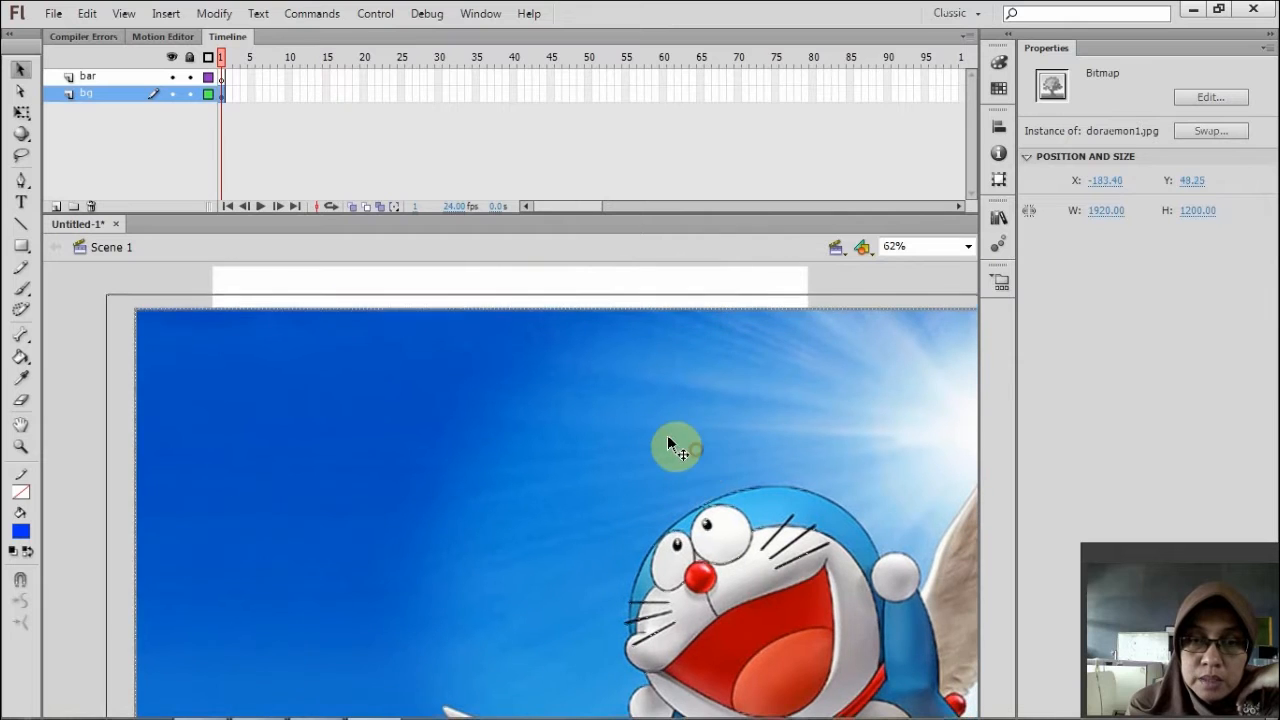
left_click_drag(519, 380, 549, 351)
mouse_move(697, 376)
left_mouse_down()
mouse_move(661, 363)
mouse_move(705, 376)
left_mouse_up()
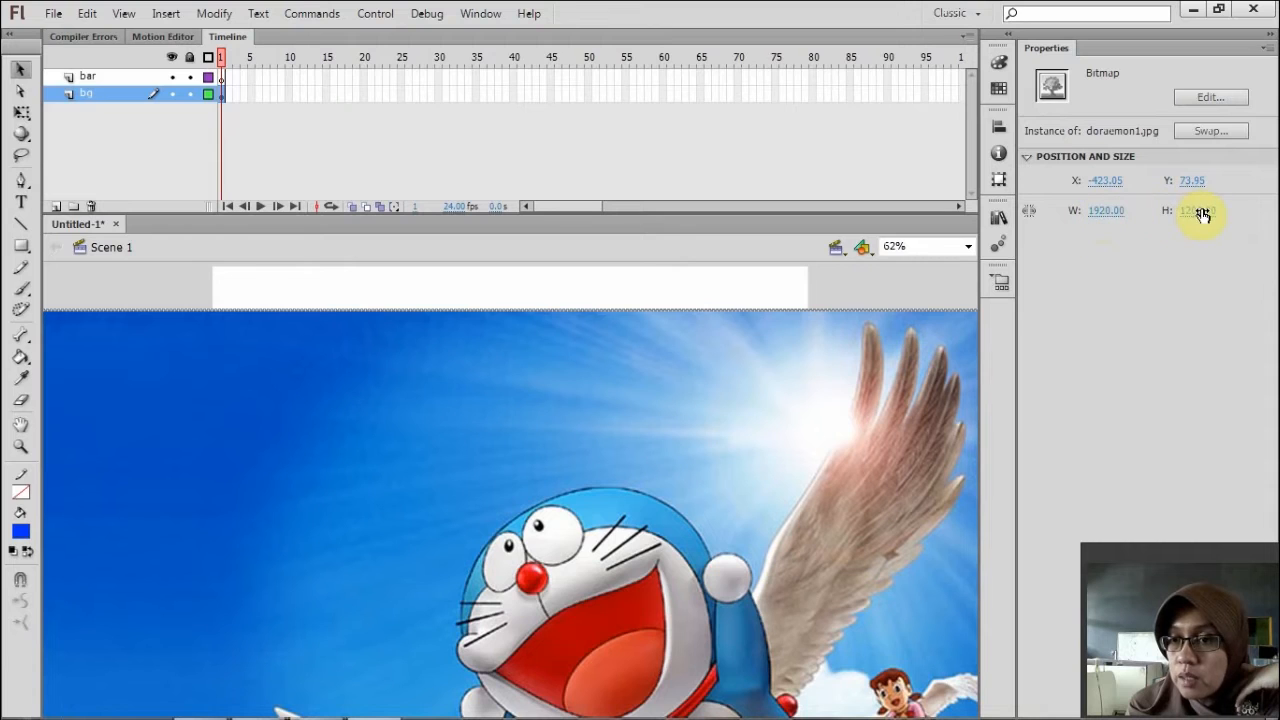
Resize the doraemon1 picture to a width of 1024 and a height of 768.
left_click(1107, 212)
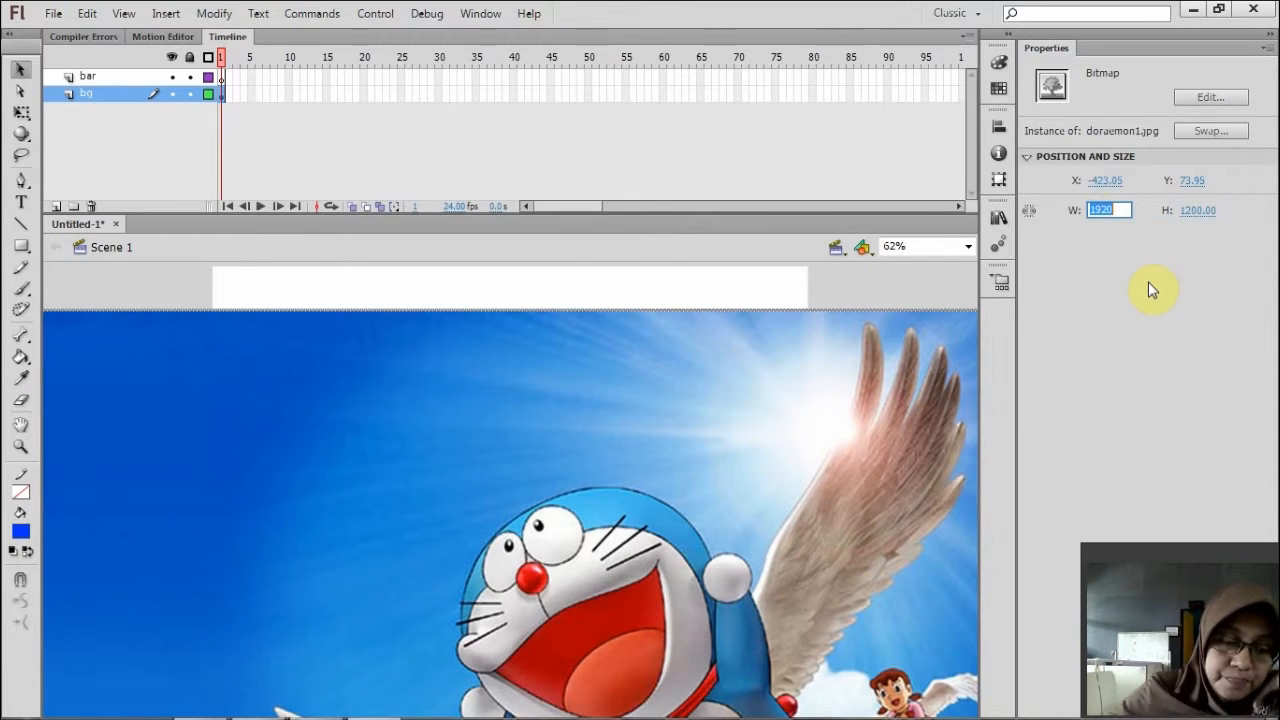
type("10")
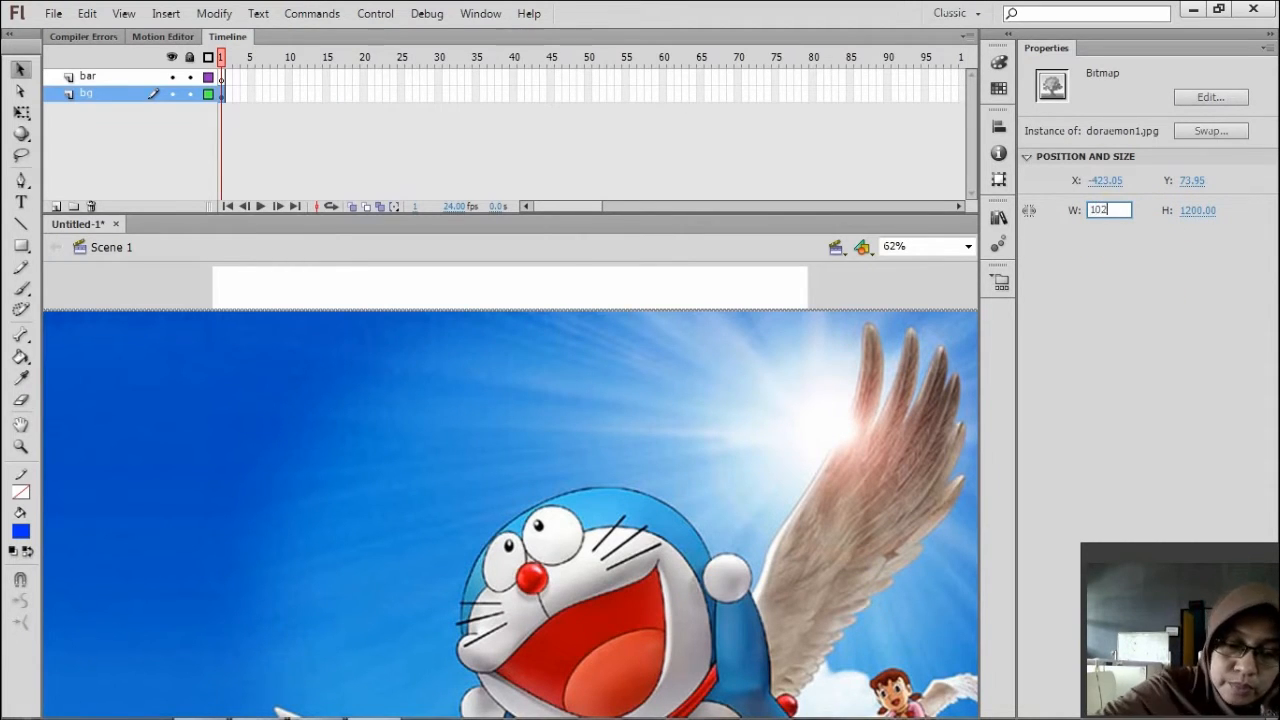
type("24")
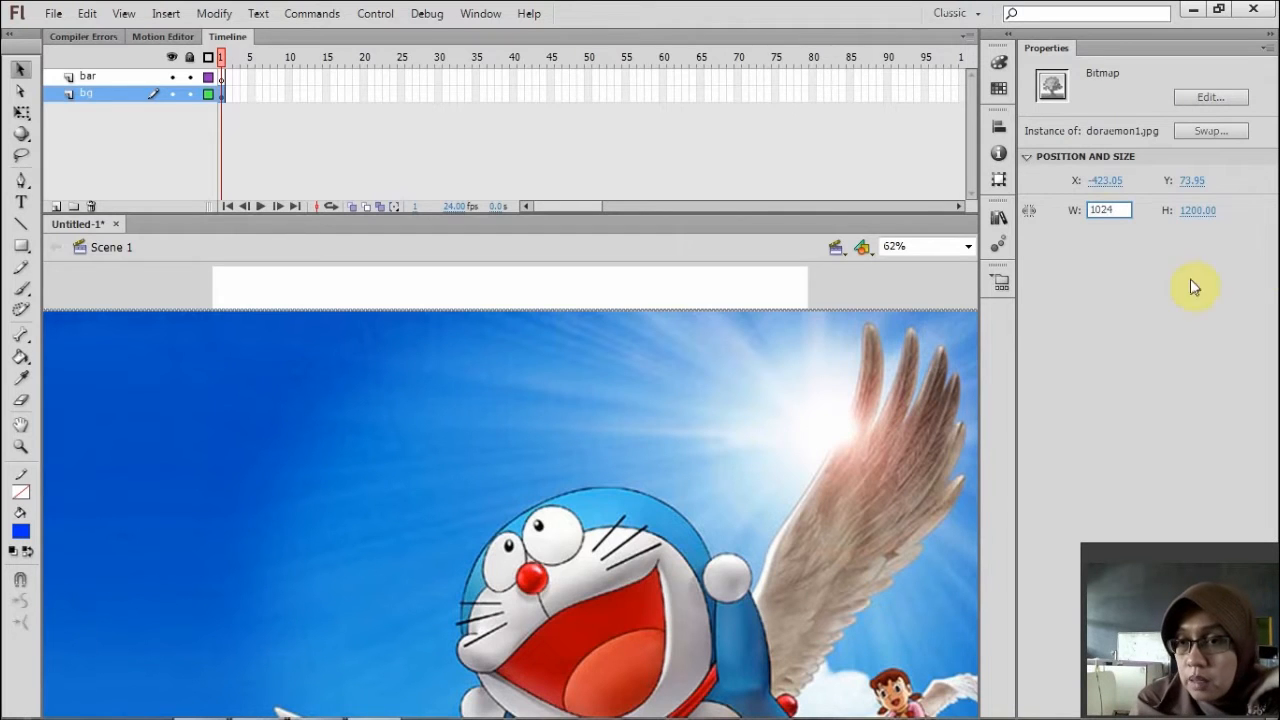
left_click(1198, 210)
type("768")
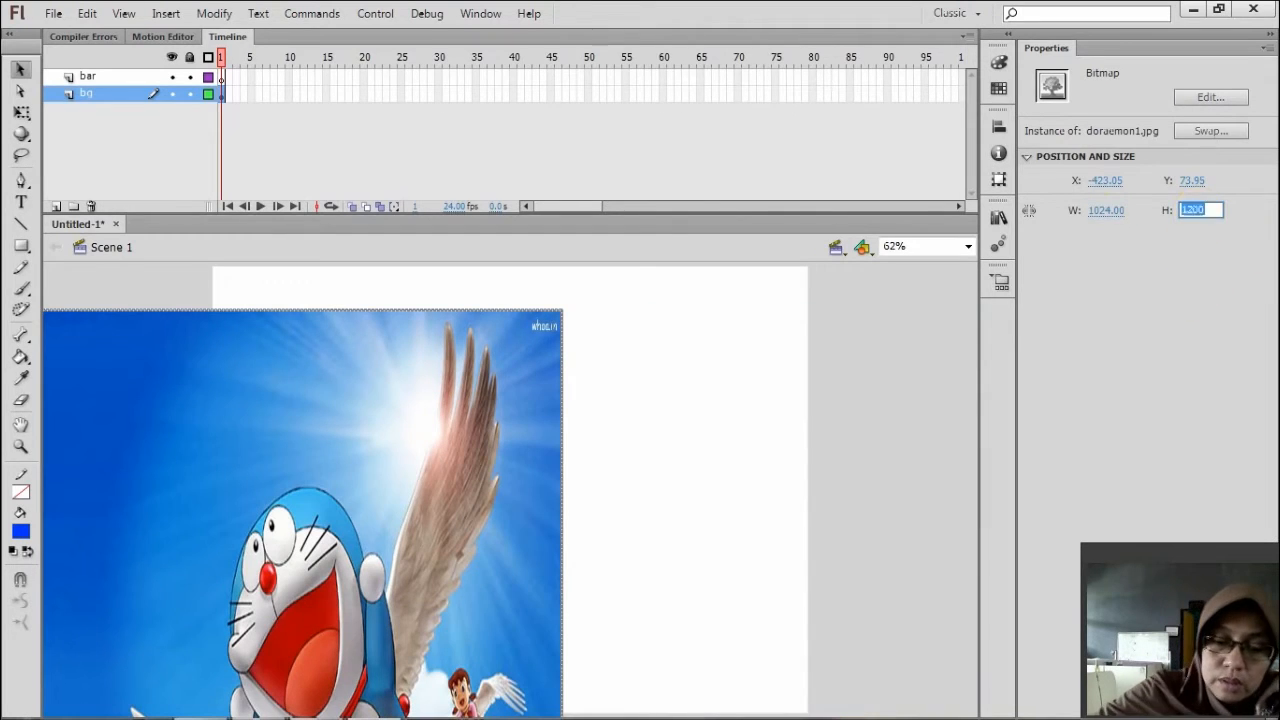
key("Return")
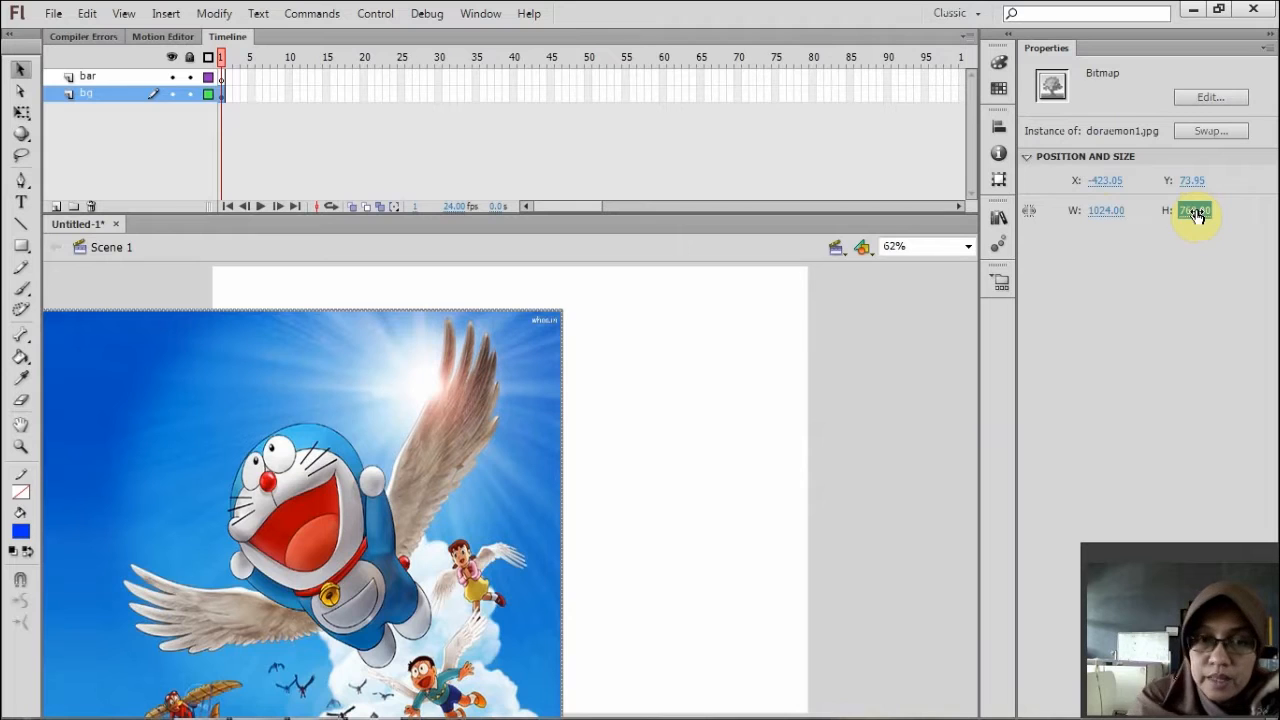
Move the resized doraemon1 picture over the stage to about X 103, Y 61.
left_click_drag(541, 425, 622, 493)
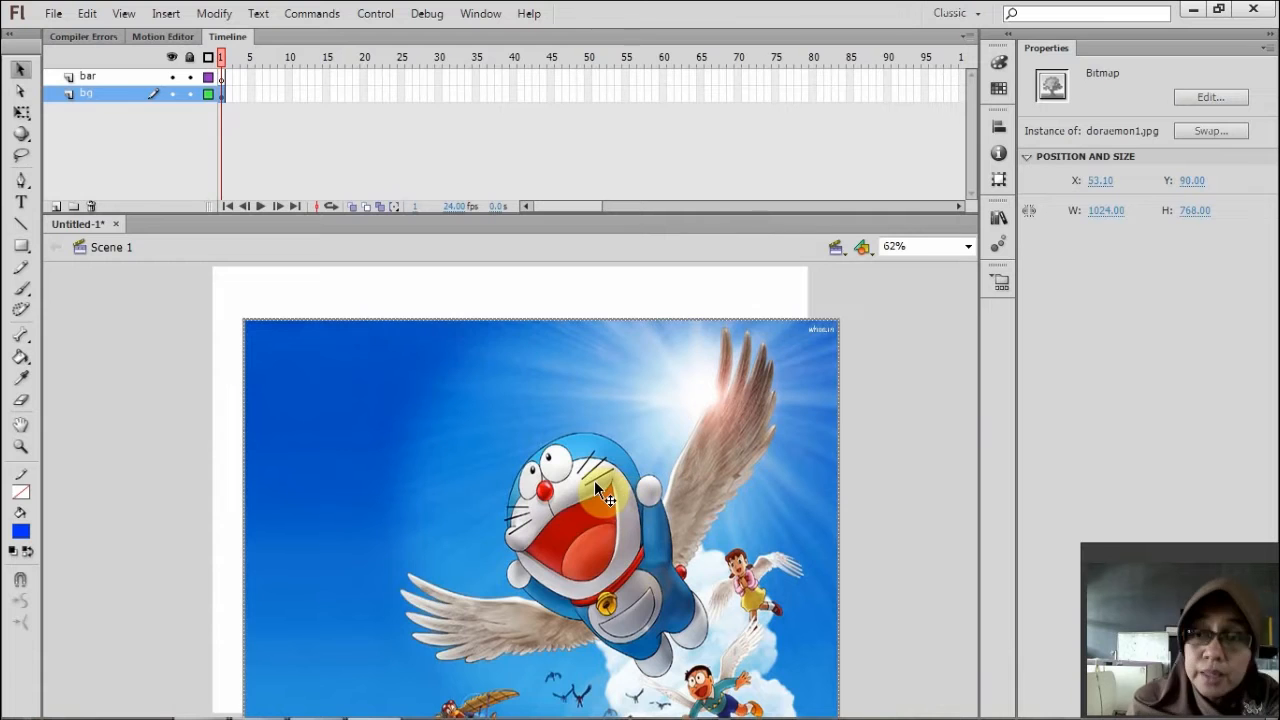
left_click_drag(575, 486, 565, 463)
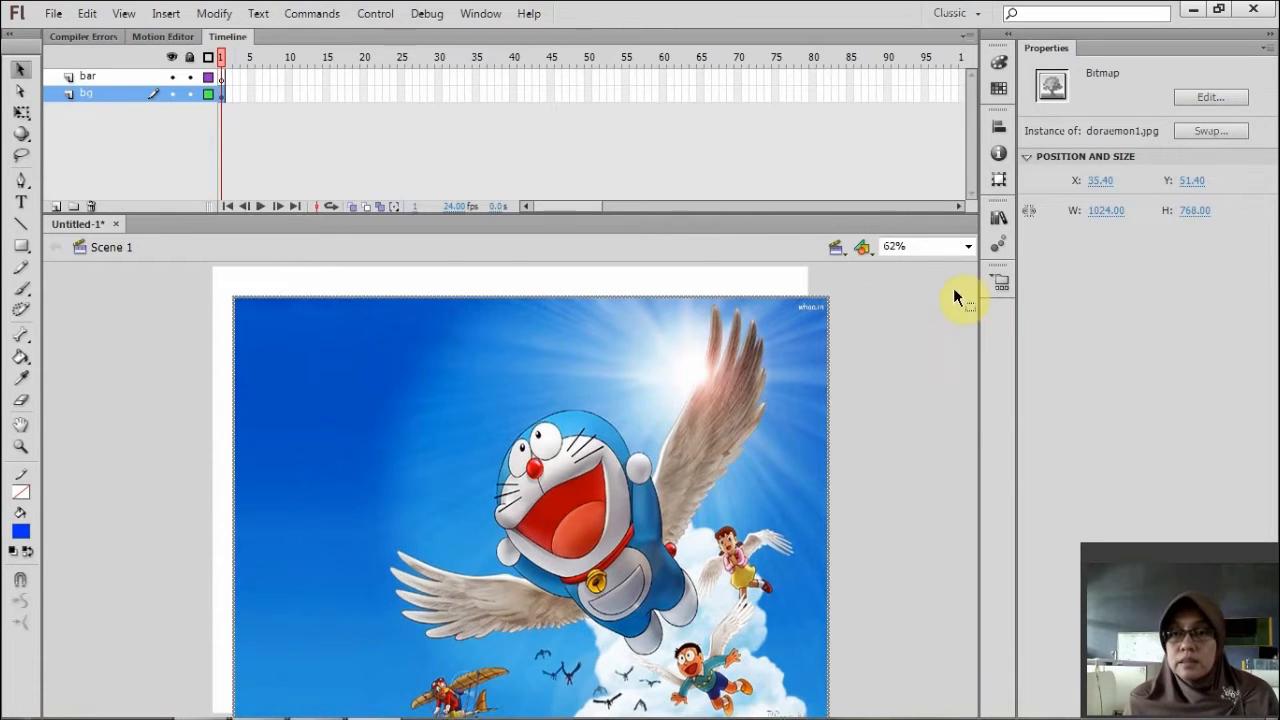
left_click_drag(826, 386, 866, 392)
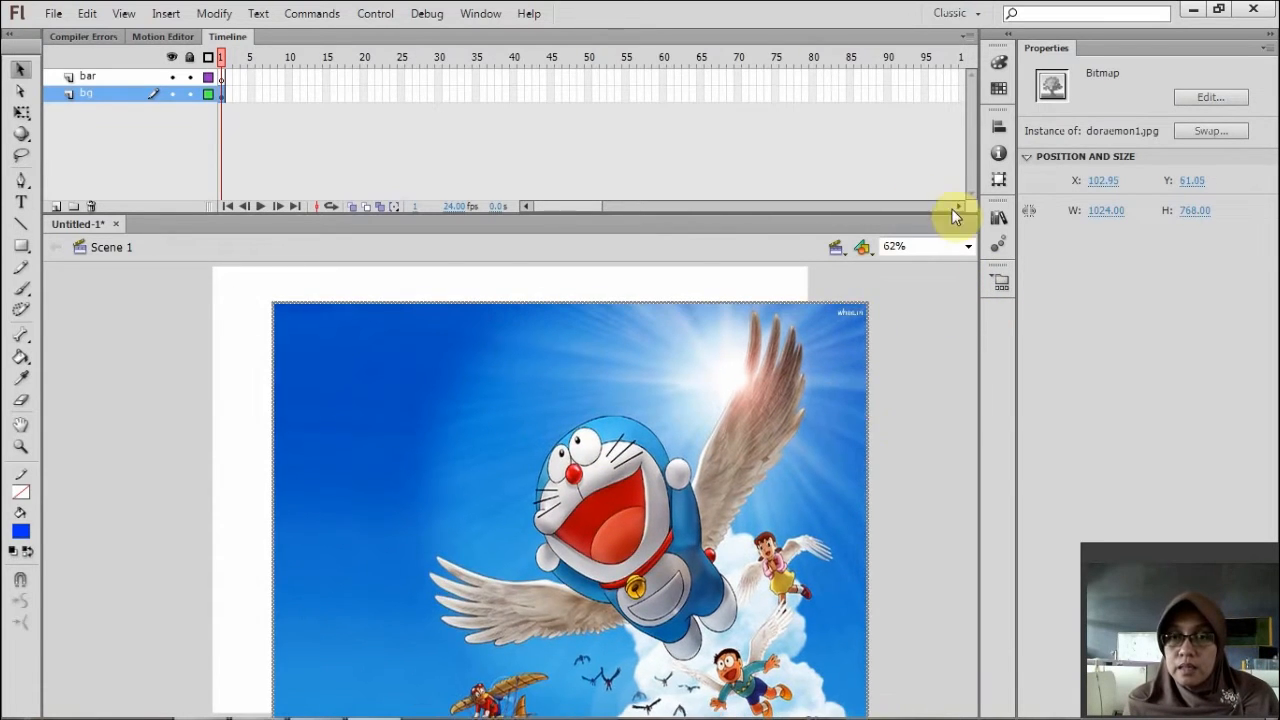
Center the doraemon1 picture horizontally and vertically on the stage using Align to stage, and deselect it.
left_click(999, 128)
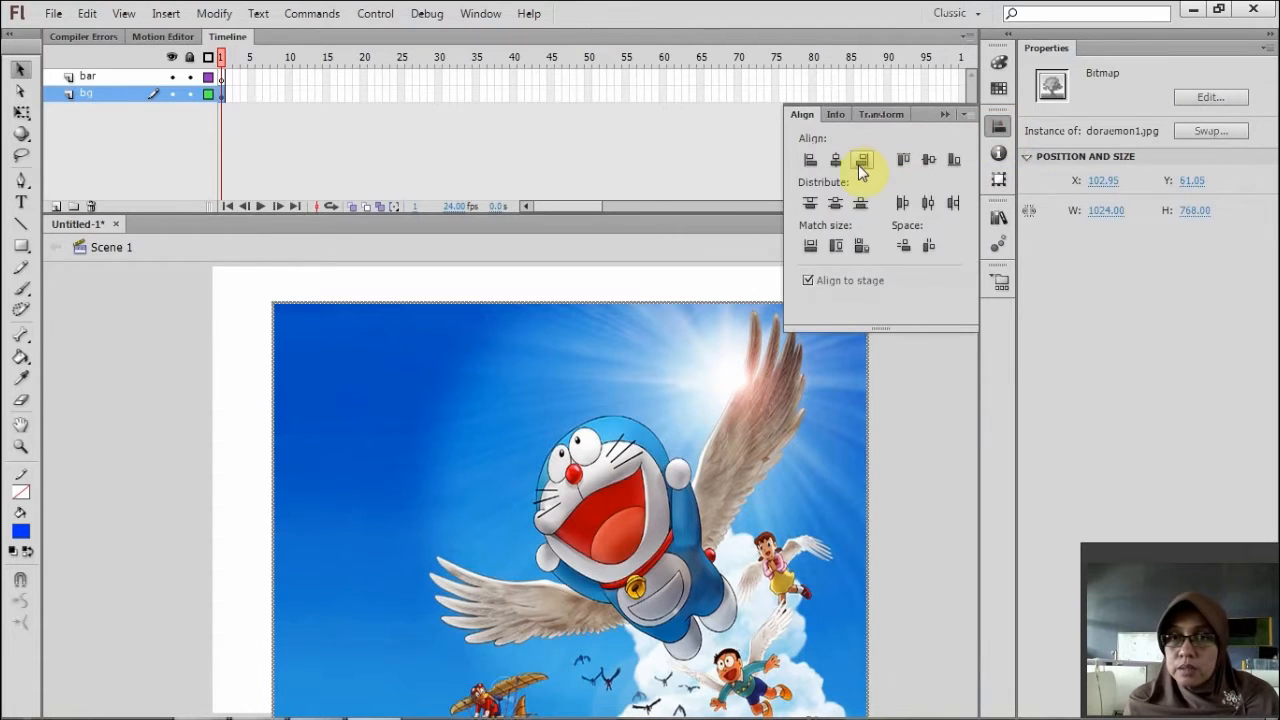
left_click(839, 159)
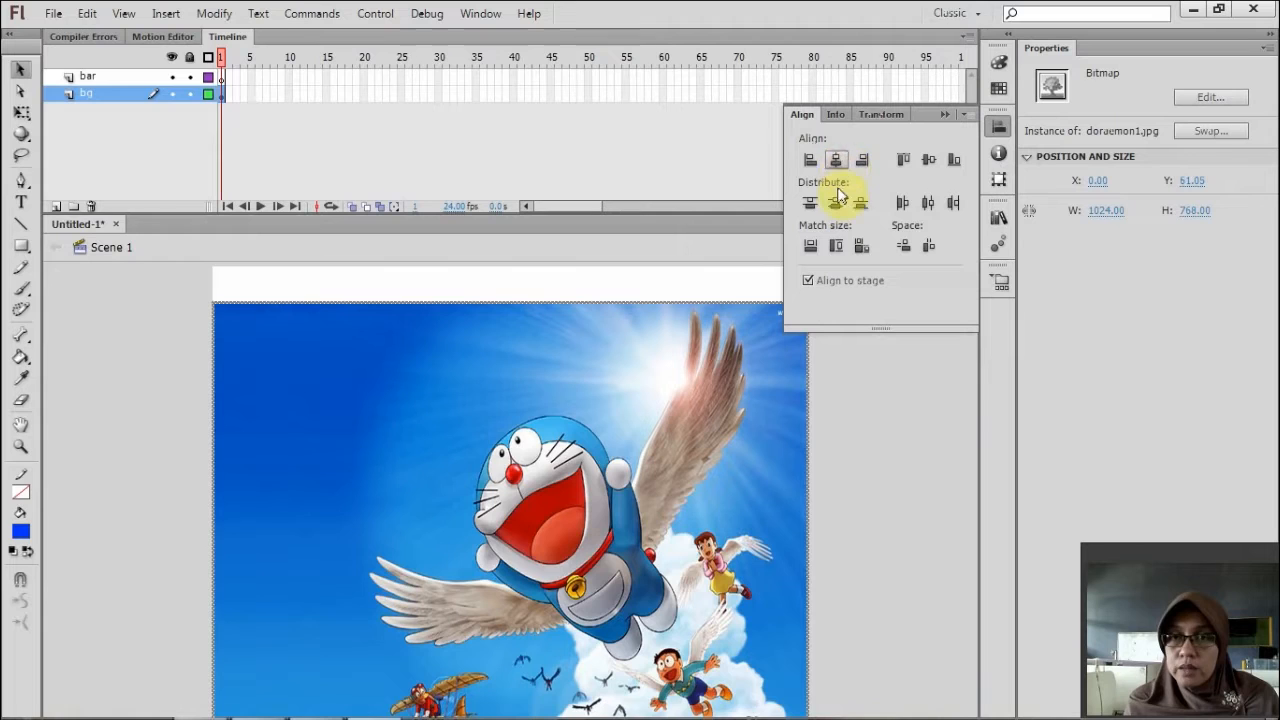
left_click(838, 203)
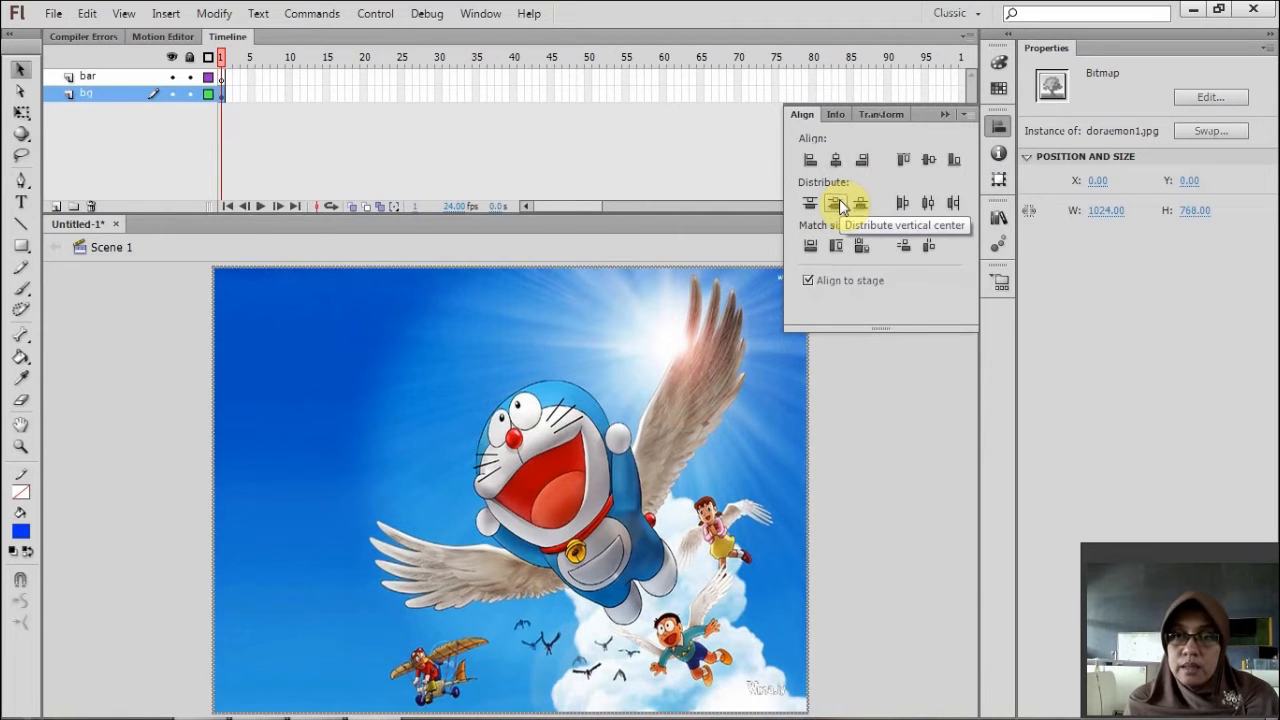
left_click(884, 414)
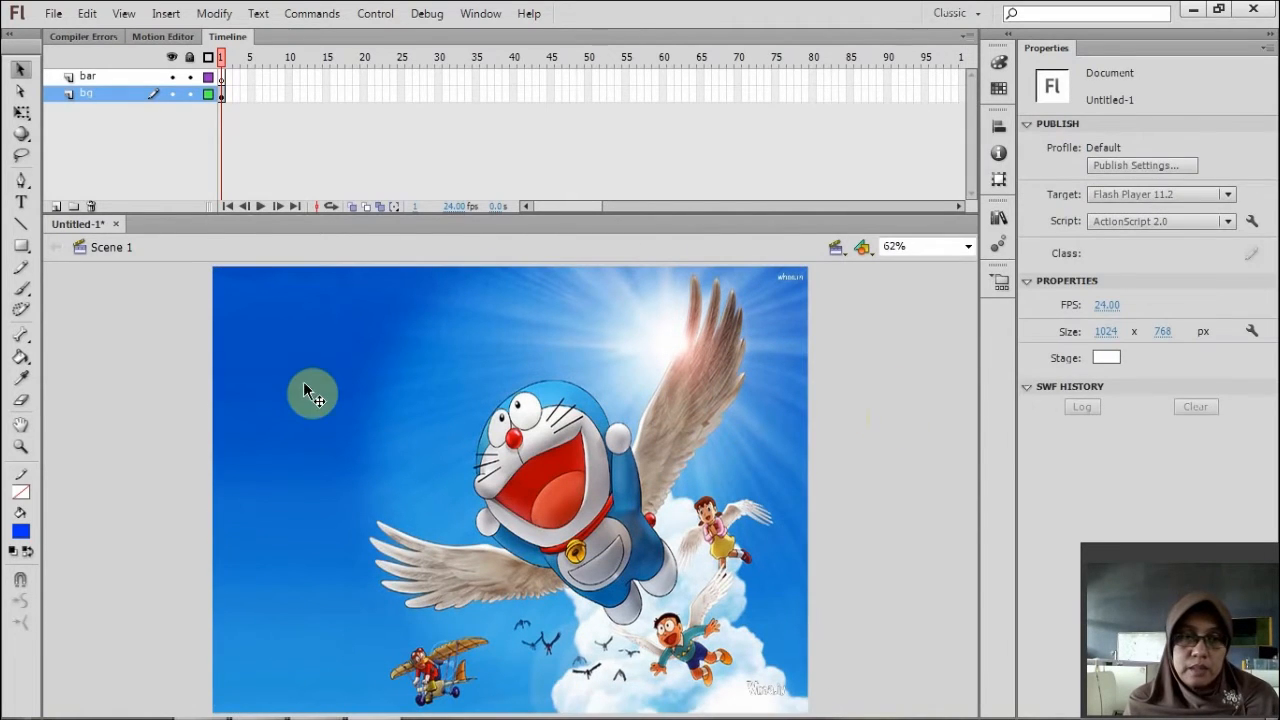
Shrink the doraemon1 picture's height to about 681 px with Free Transform, keeping it centered on the stage, and deselect it.
left_click(502, 478)
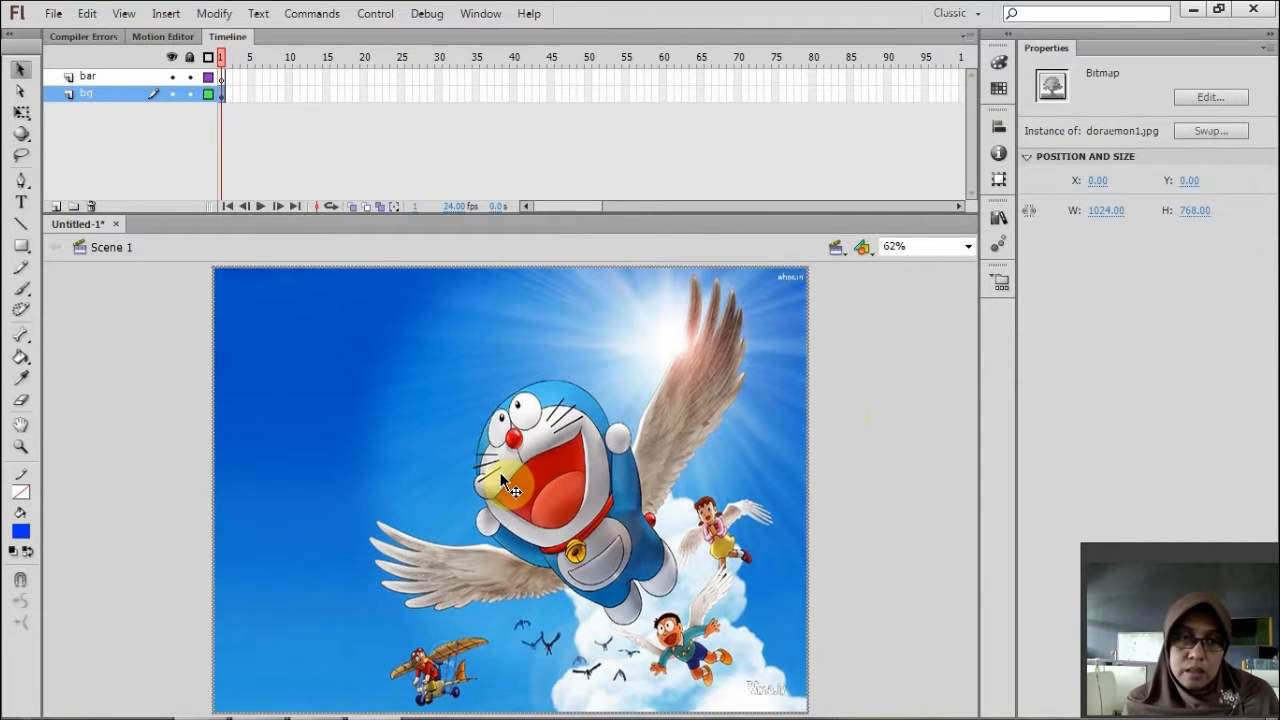
left_click(19, 116)
left_click(21, 116)
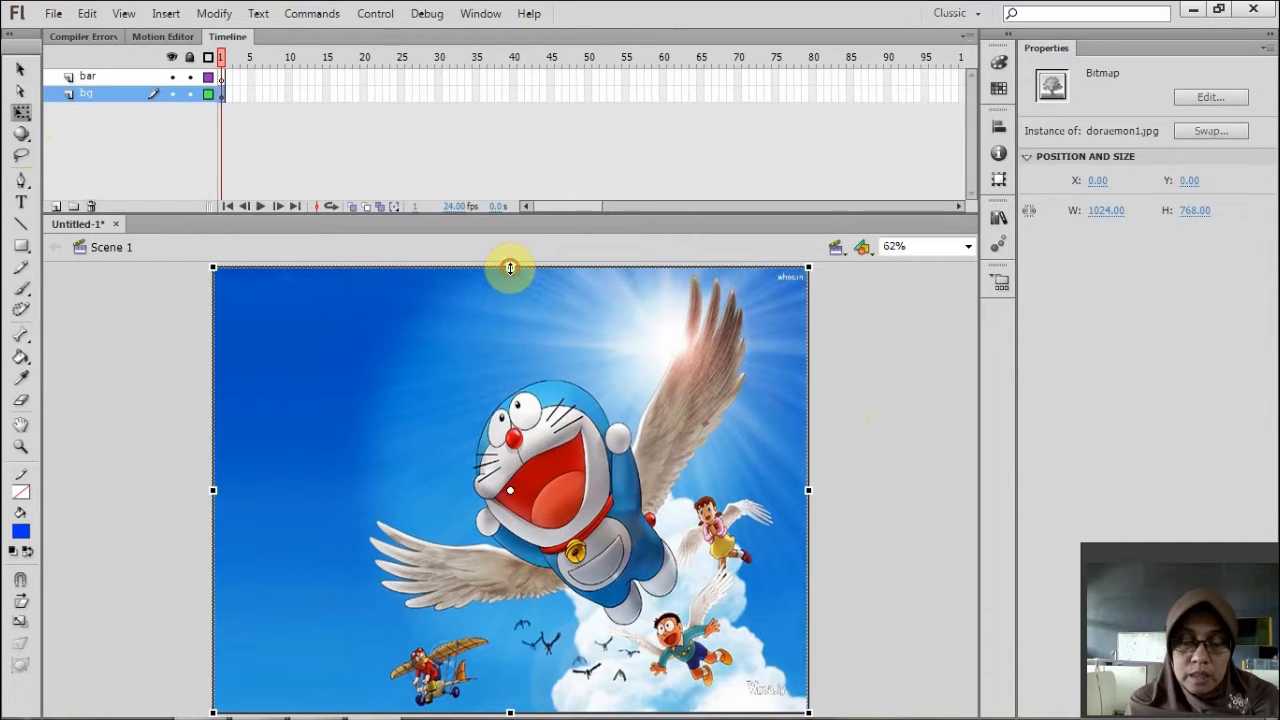
left_click_drag(510, 268, 546, 290)
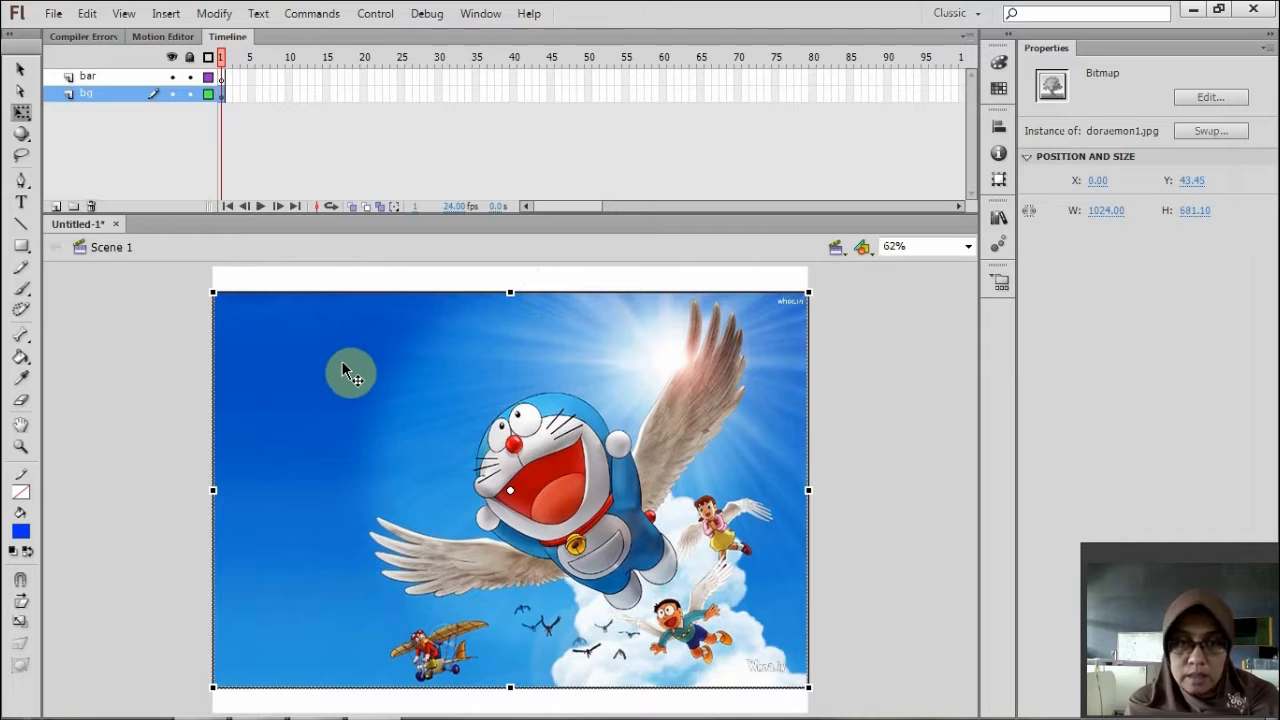
left_click(20, 68)
left_click(154, 320)
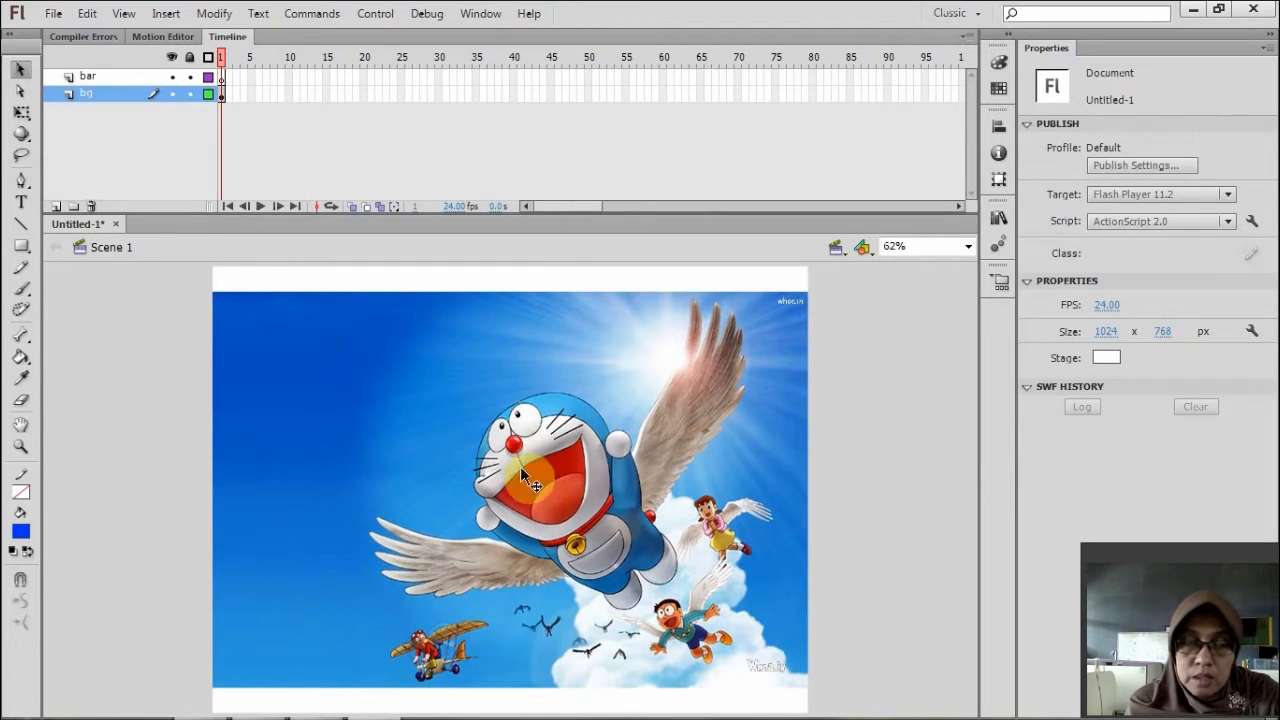
Convert the doraemon1 picture to a Graphic symbol named bg.
left_click(589, 358)
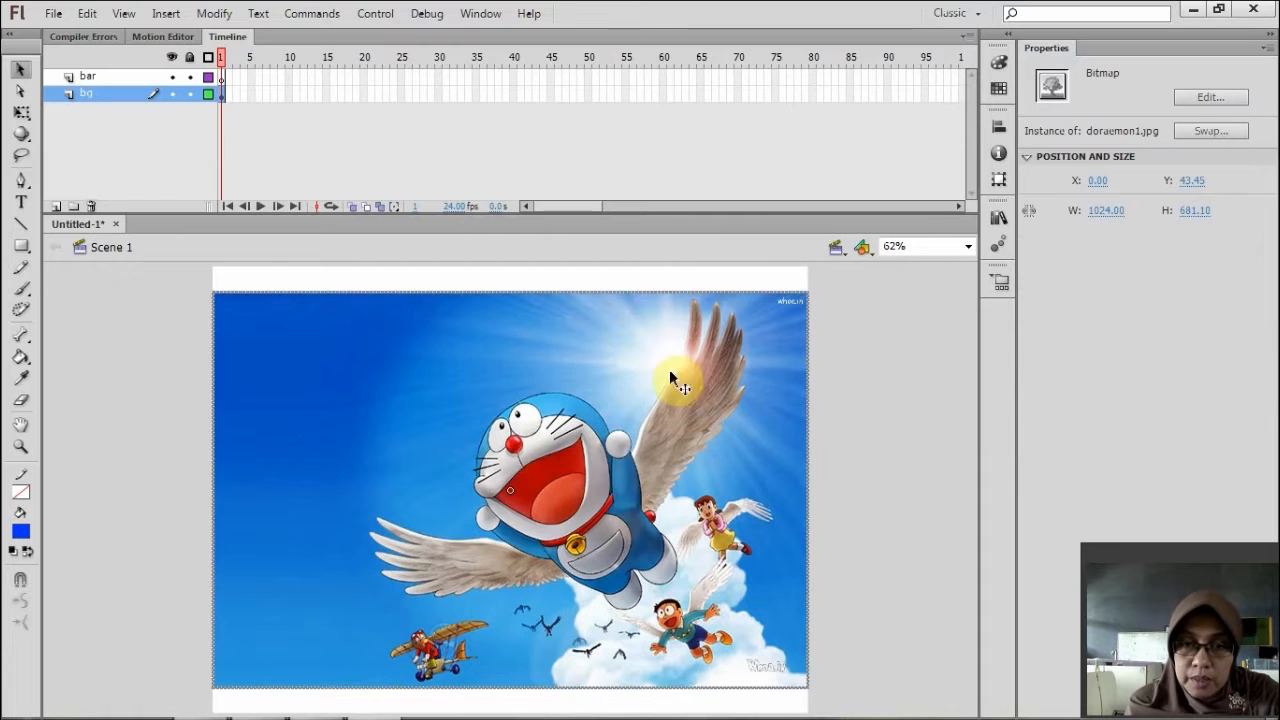
right_click(694, 400)
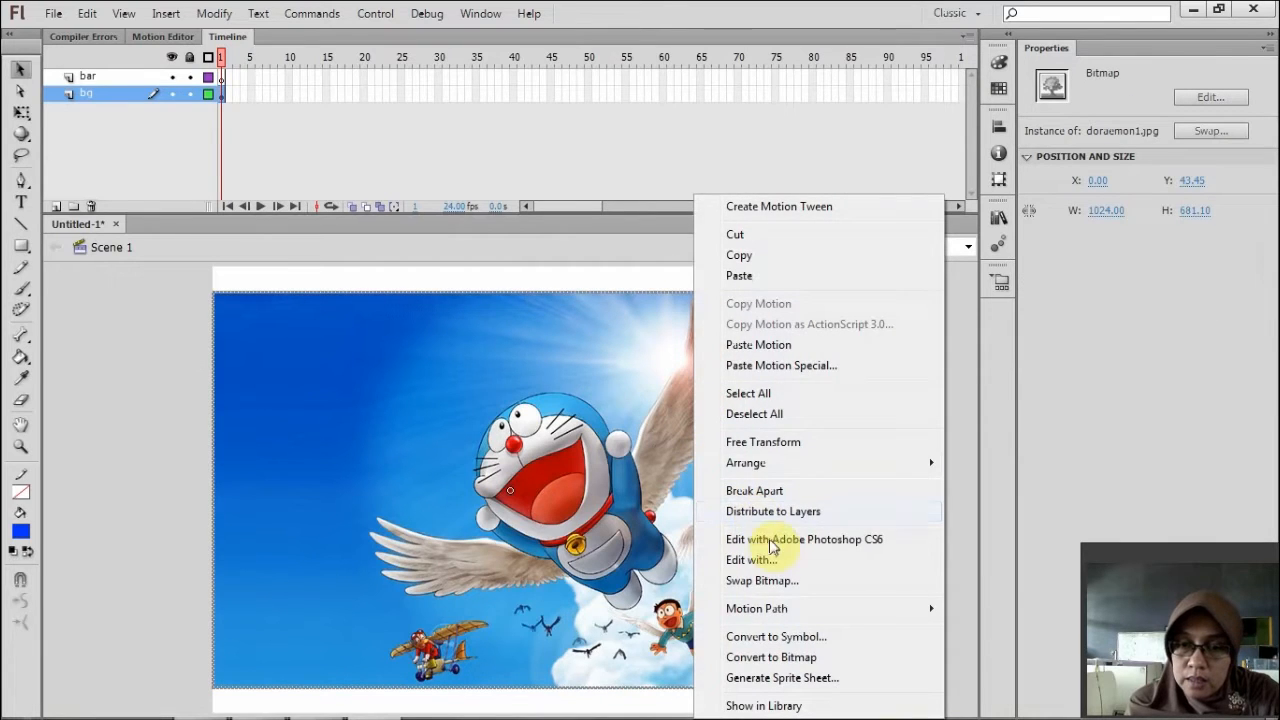
left_click(799, 637)
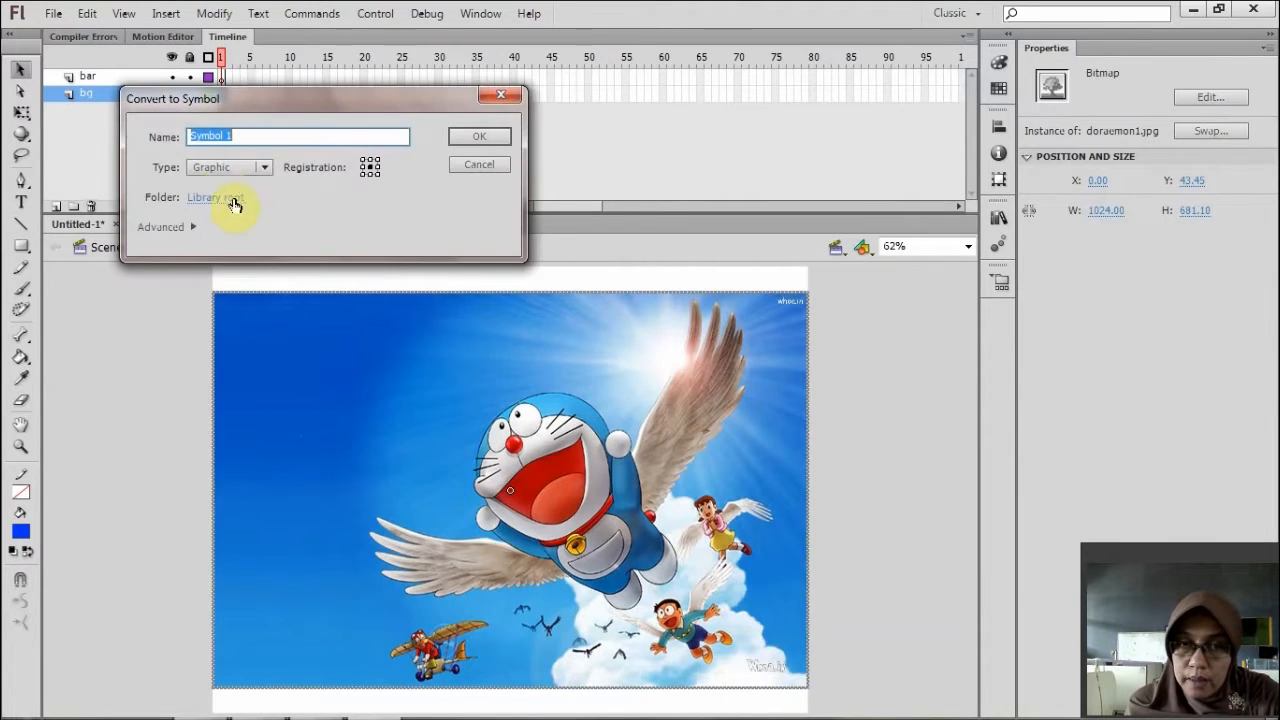
left_click(265, 168)
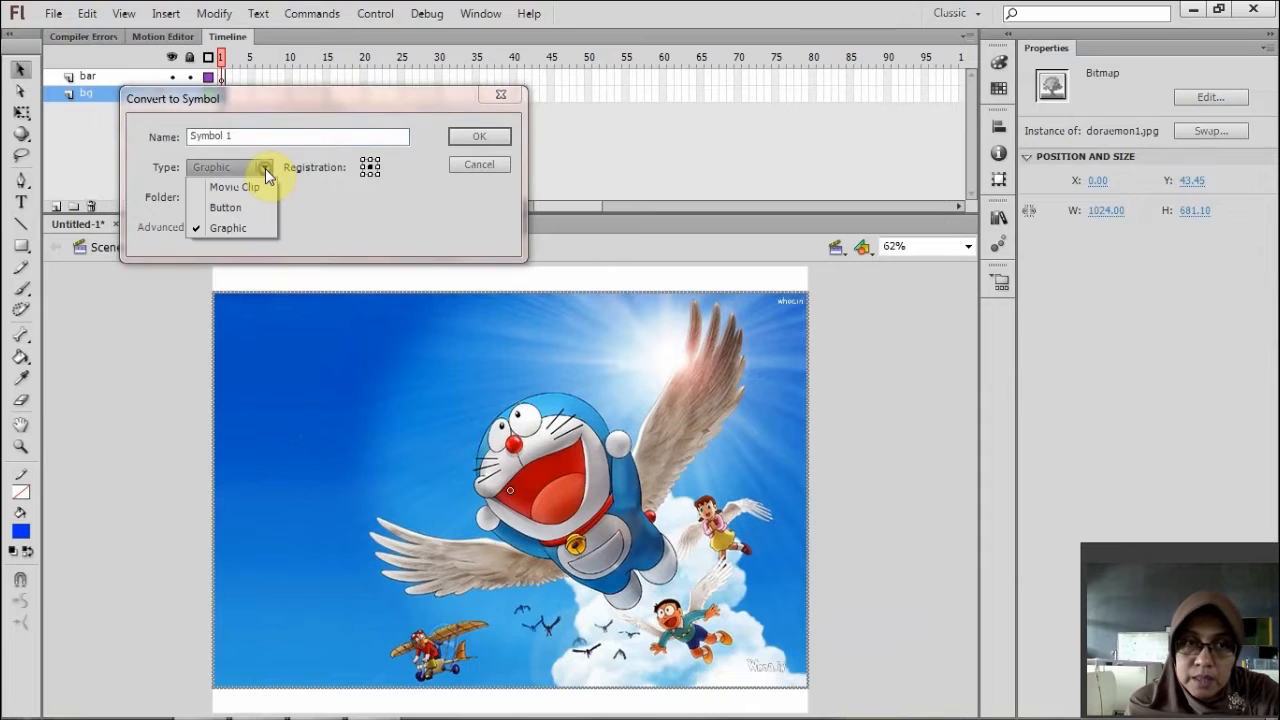
left_click(249, 221)
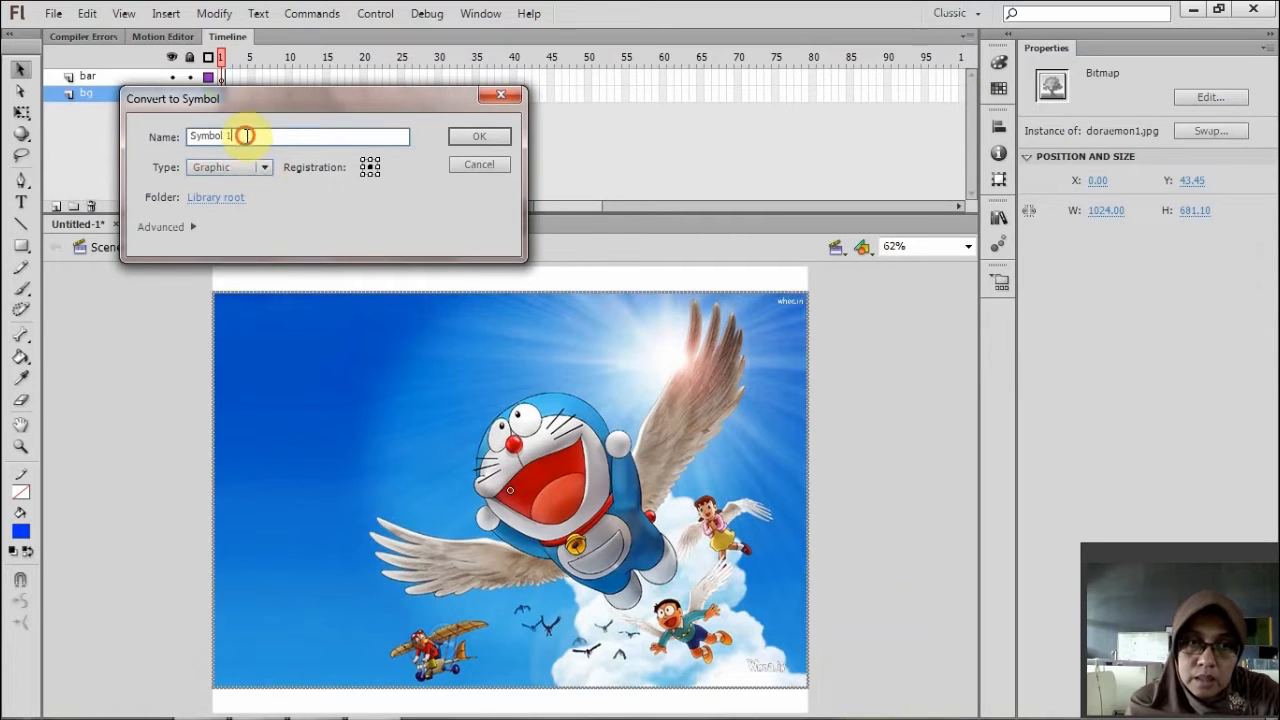
left_click_drag(243, 134, 109, 152)
type("bg")
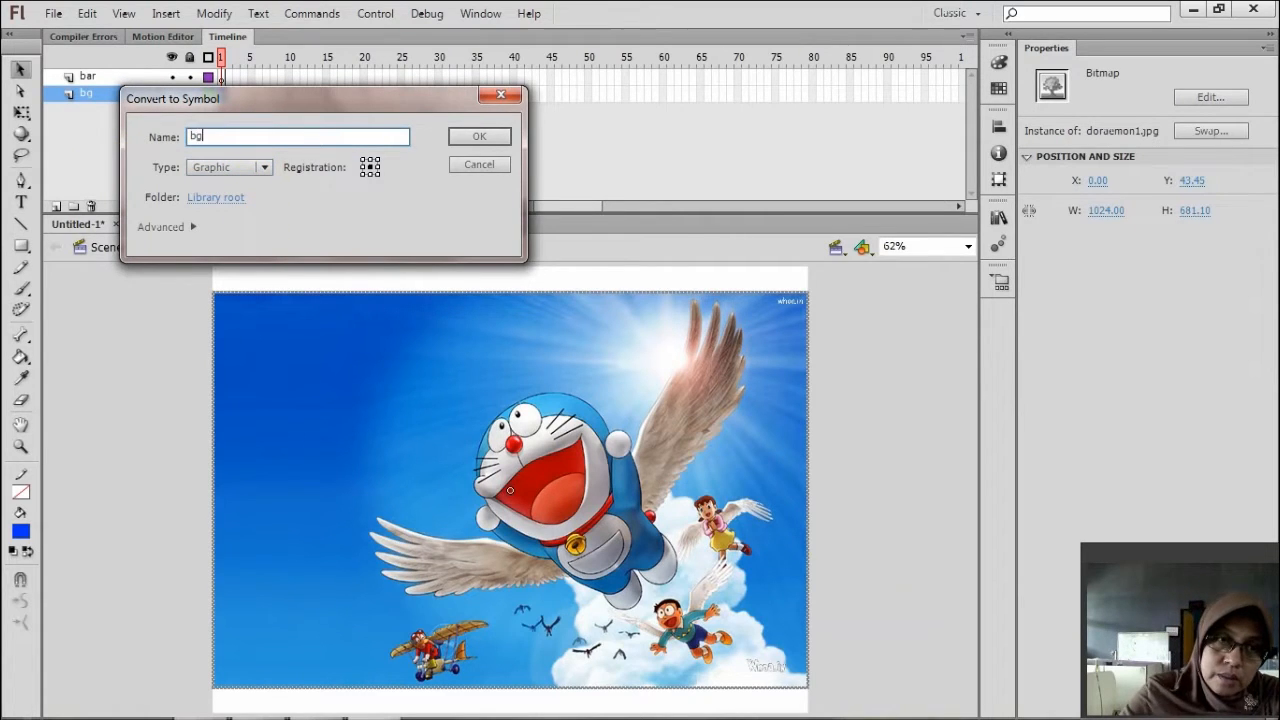
left_click(480, 135)
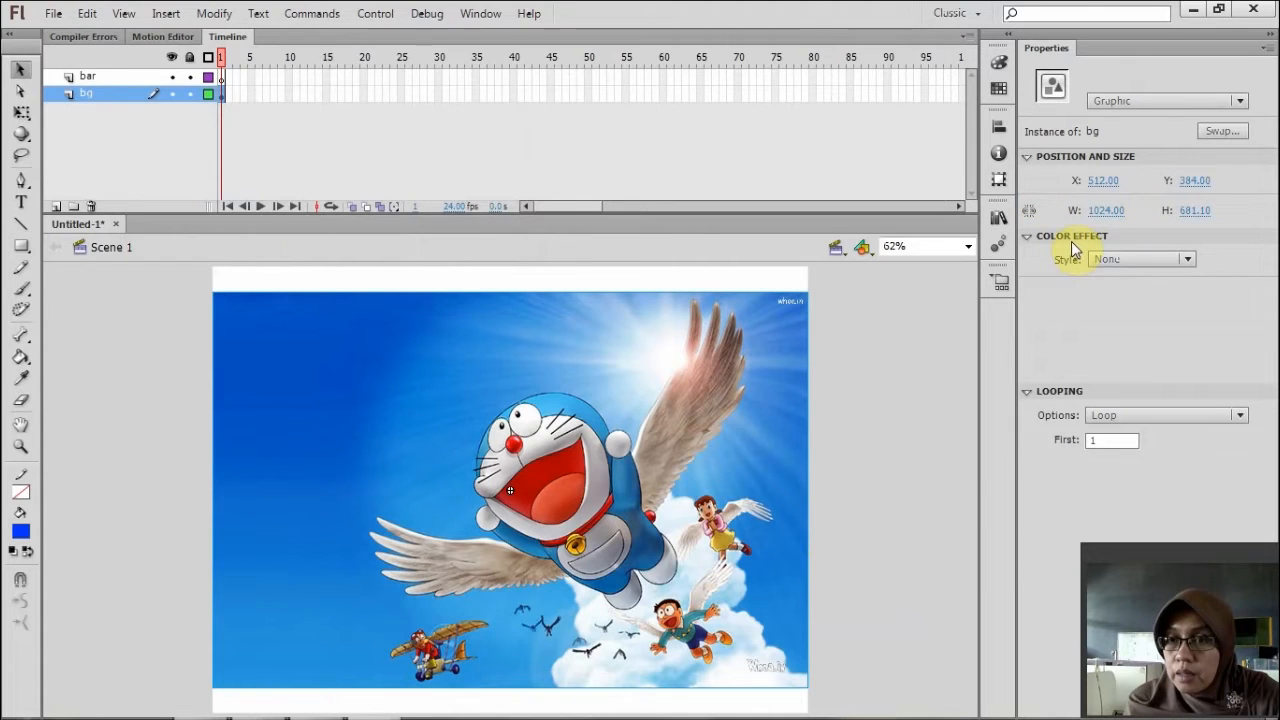
Apply an Alpha color effect of about 49% to the bg symbol on the stage and deselect it.
left_click(1184, 262)
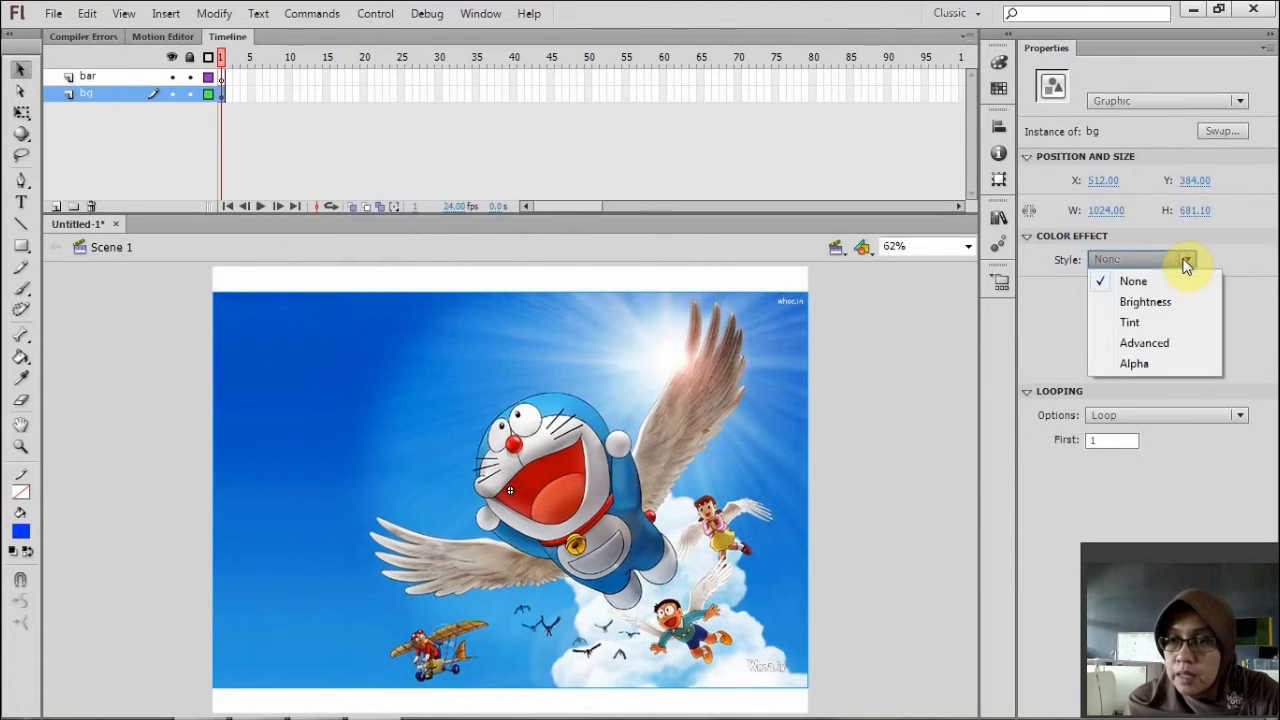
left_click(1135, 364)
mouse_move(1143, 292)
left_mouse_down()
mouse_move(1177, 295)
mouse_move(1085, 308)
mouse_move(1105, 295)
mouse_move(1146, 309)
mouse_move(1140, 300)
left_mouse_up()
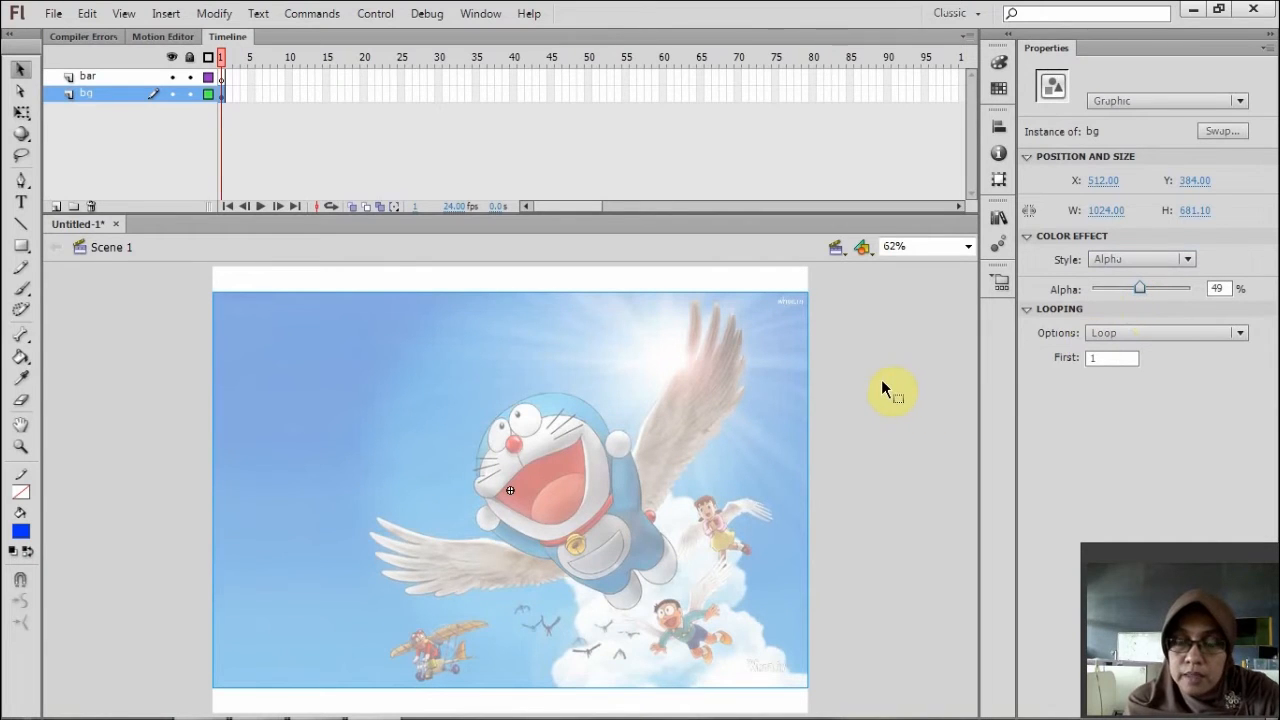
left_click(879, 386)
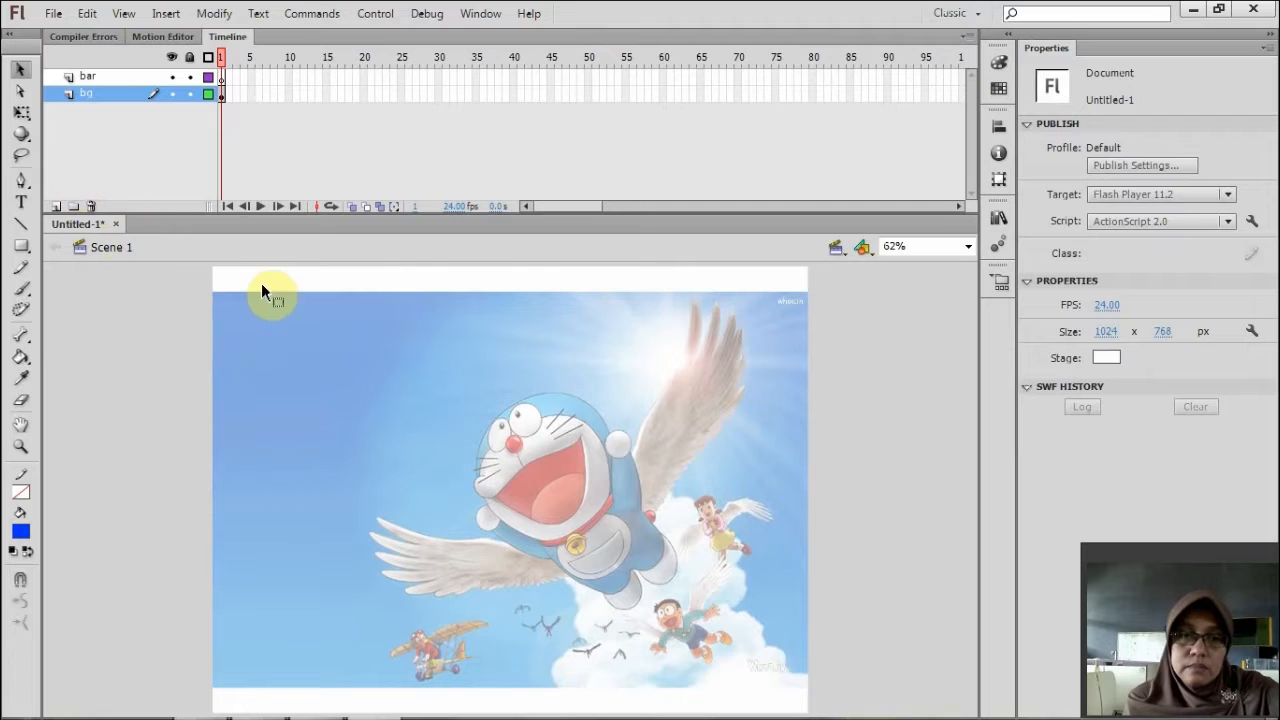
Make bar the active layer and set the drawing colors to no stroke and a yellow fill.
left_click(98, 78)
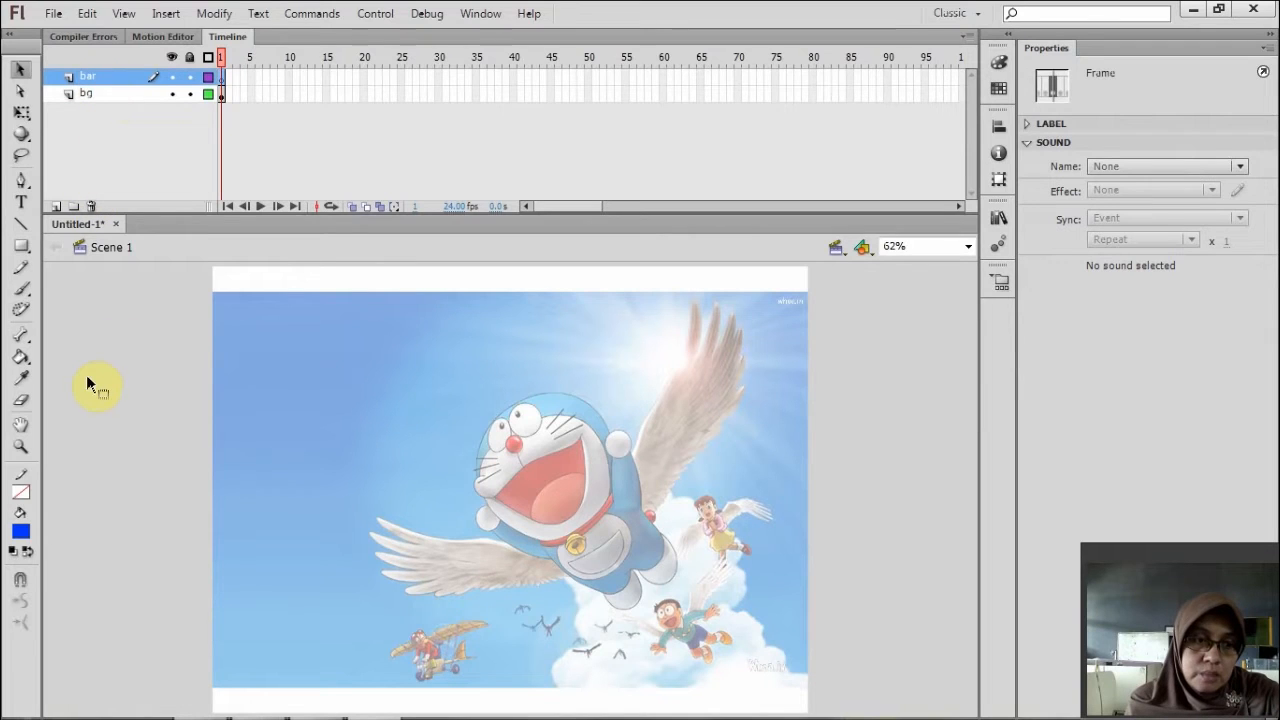
left_click(22, 500)
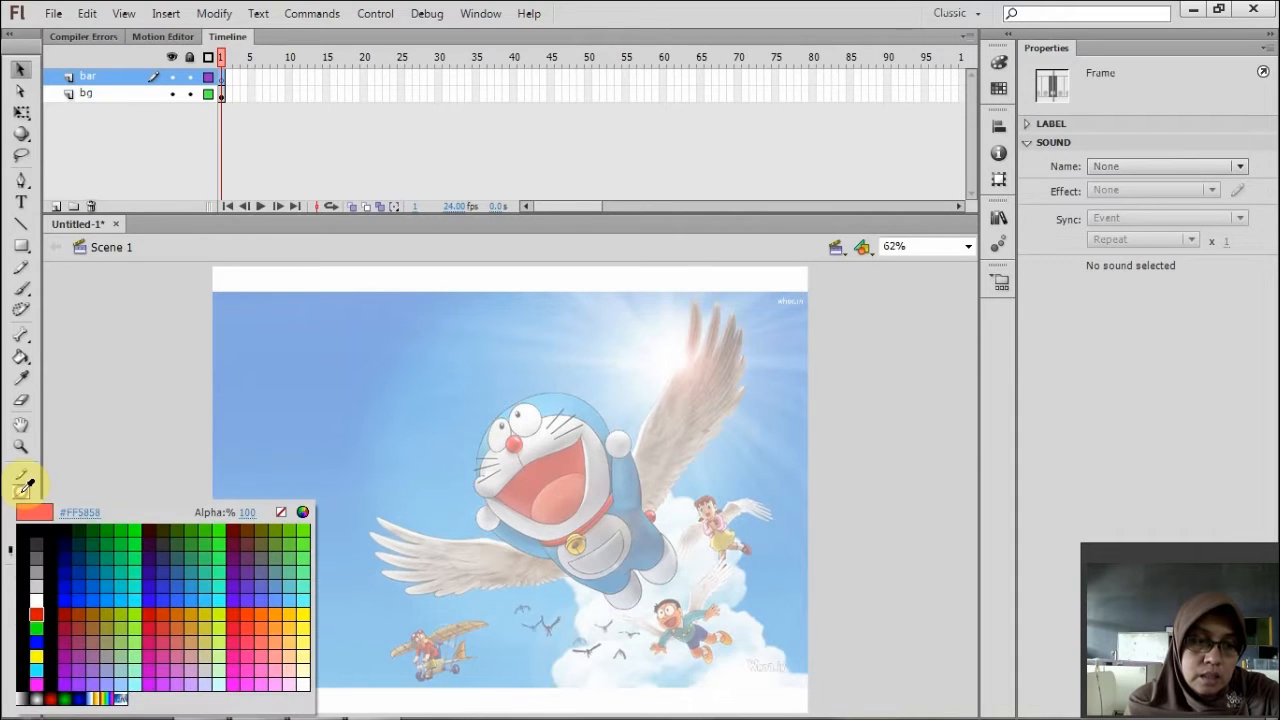
left_click(282, 513)
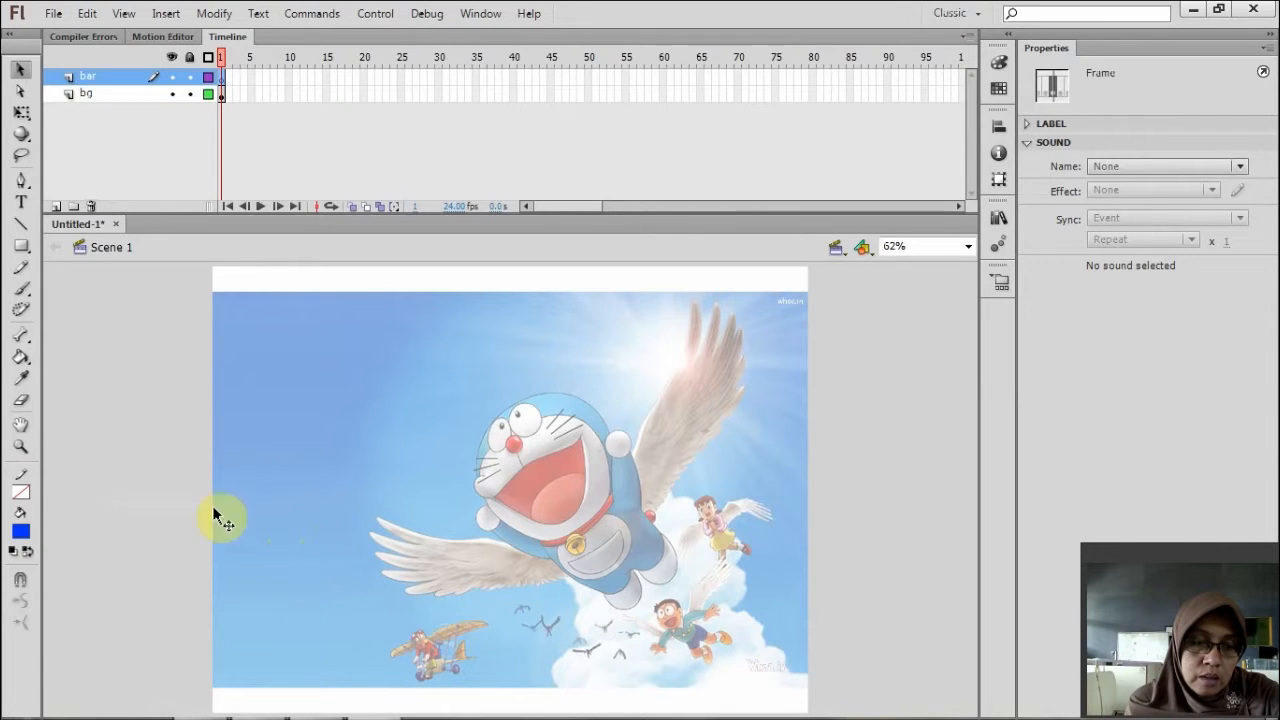
left_click(21, 532)
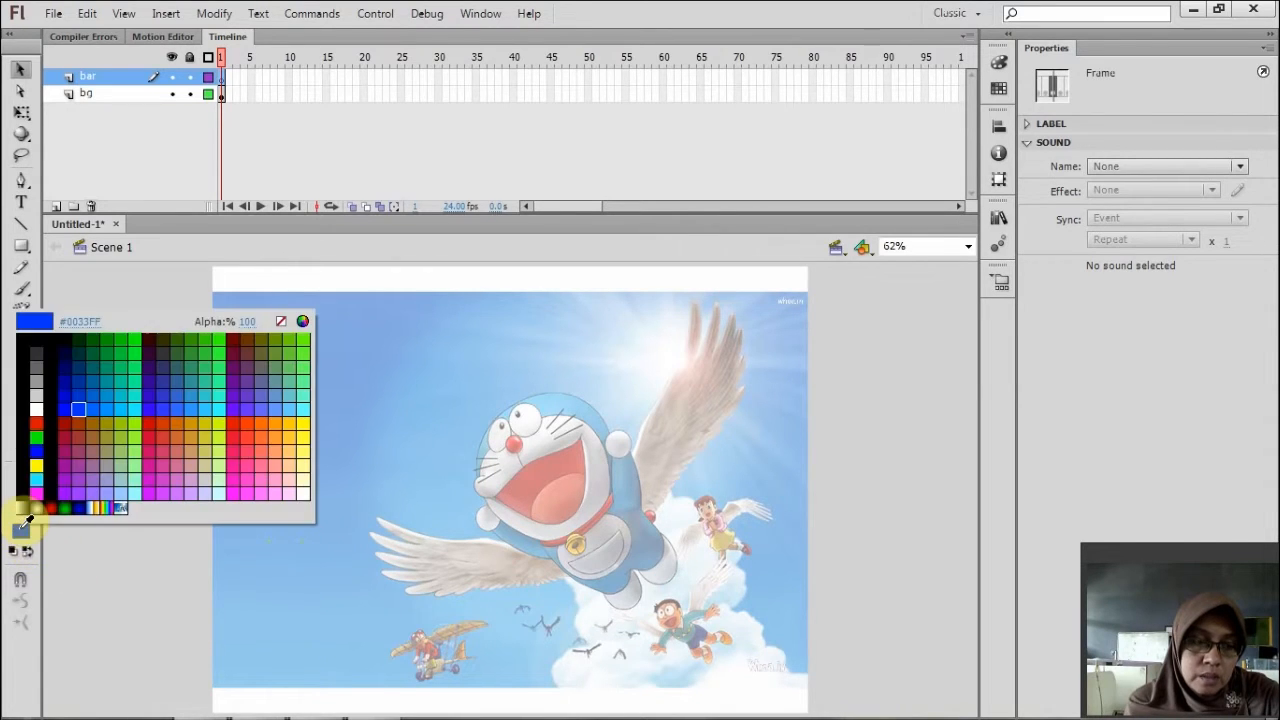
left_click(309, 429)
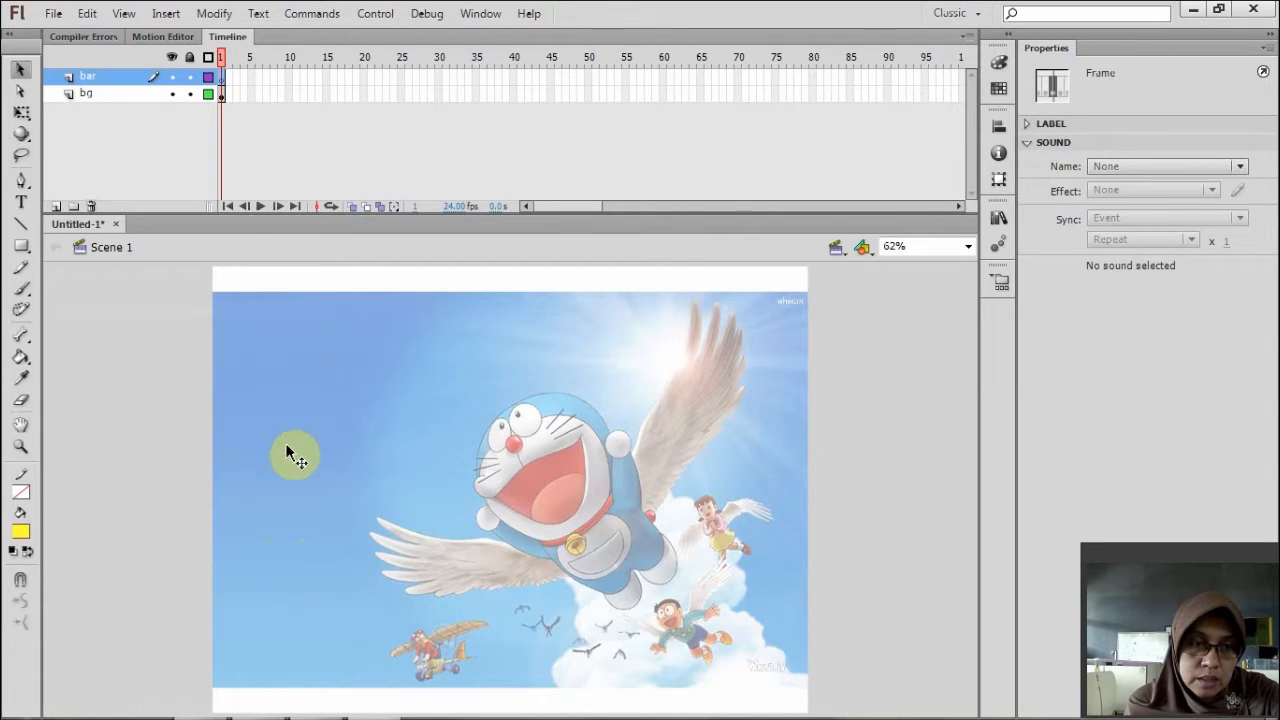
Draw a yellow rectangle primitive about 780 x 58 px across the lower half of the stage, at about X 124, Y 491.
left_click(25, 252)
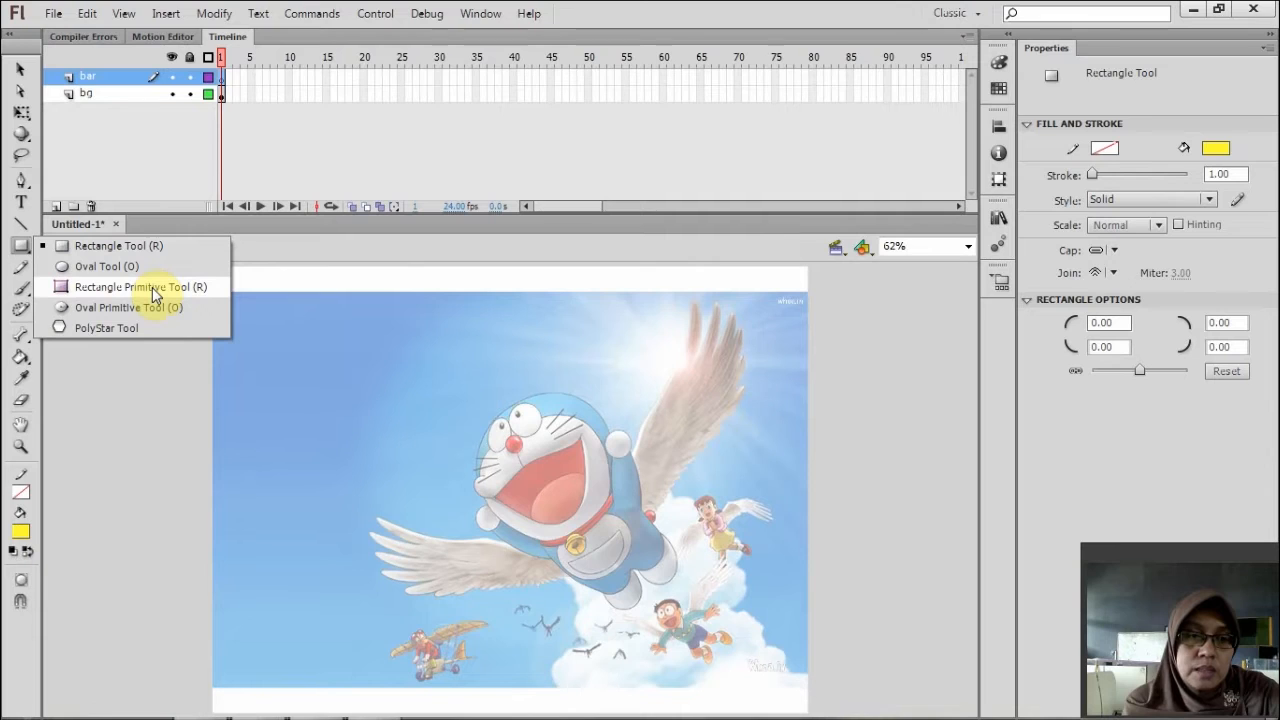
left_click(96, 292)
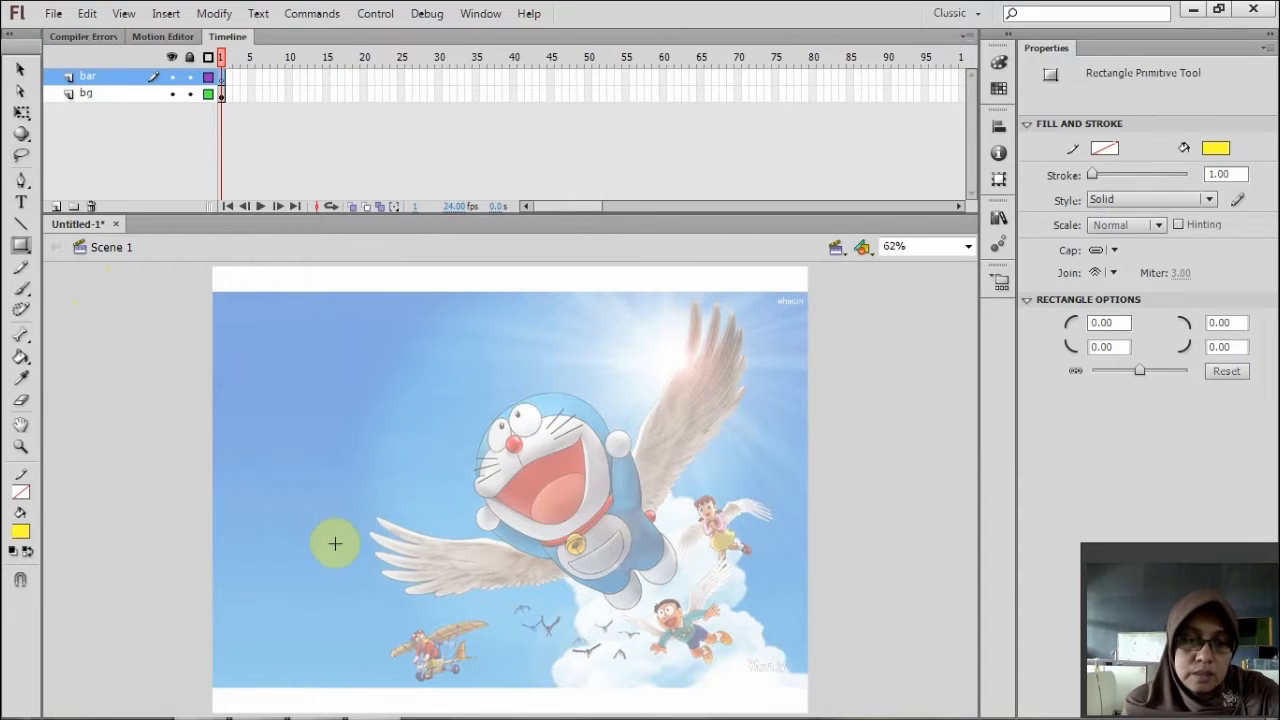
left_click_drag(285, 552, 734, 592)
left_click_drag(741, 590, 738, 586)
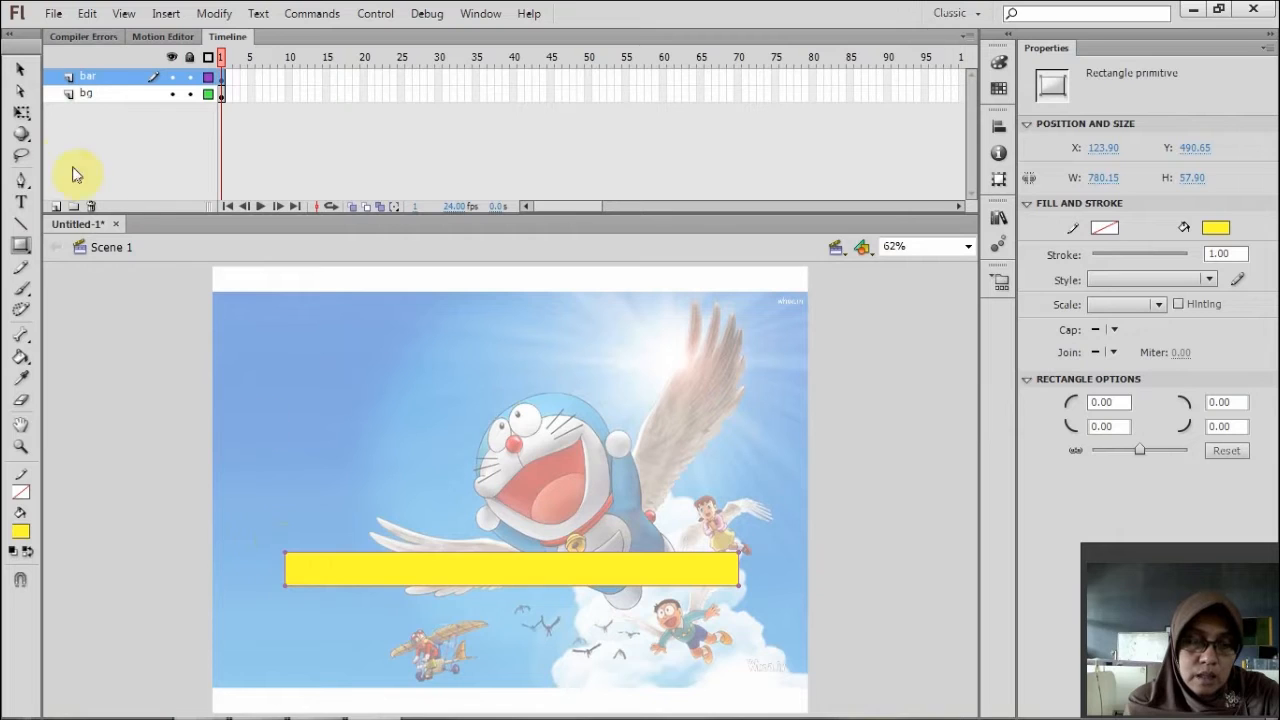
left_click(21, 91)
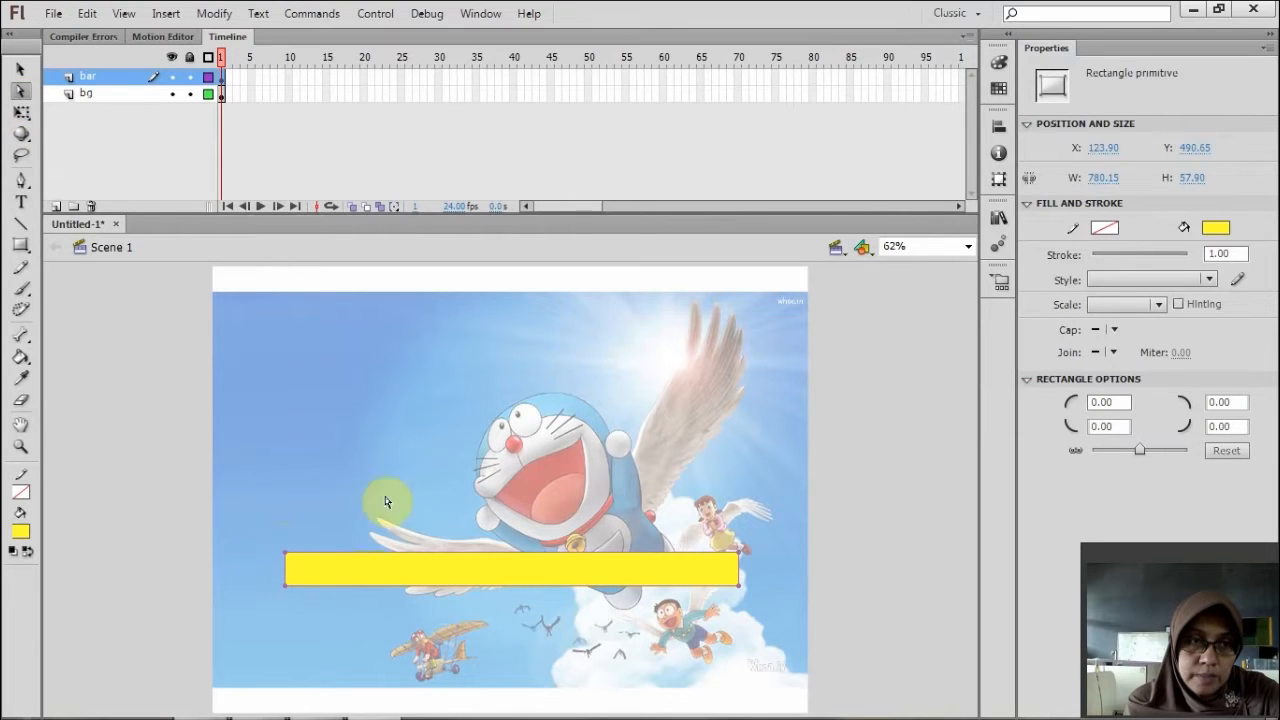
Round the yellow bar's four corners to a radius of about 24 and move the bar up to about X 121, Y 433.
left_click_drag(286, 556, 299, 563)
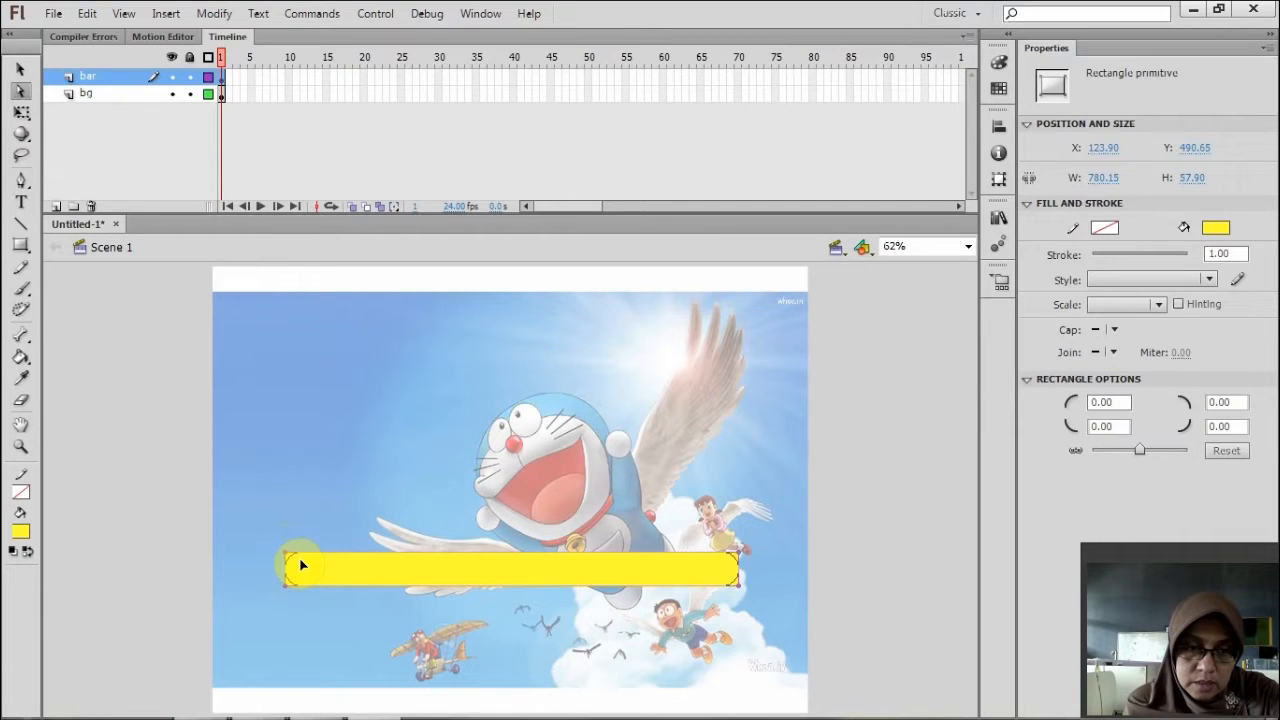
left_click_drag(299, 565, 294, 560)
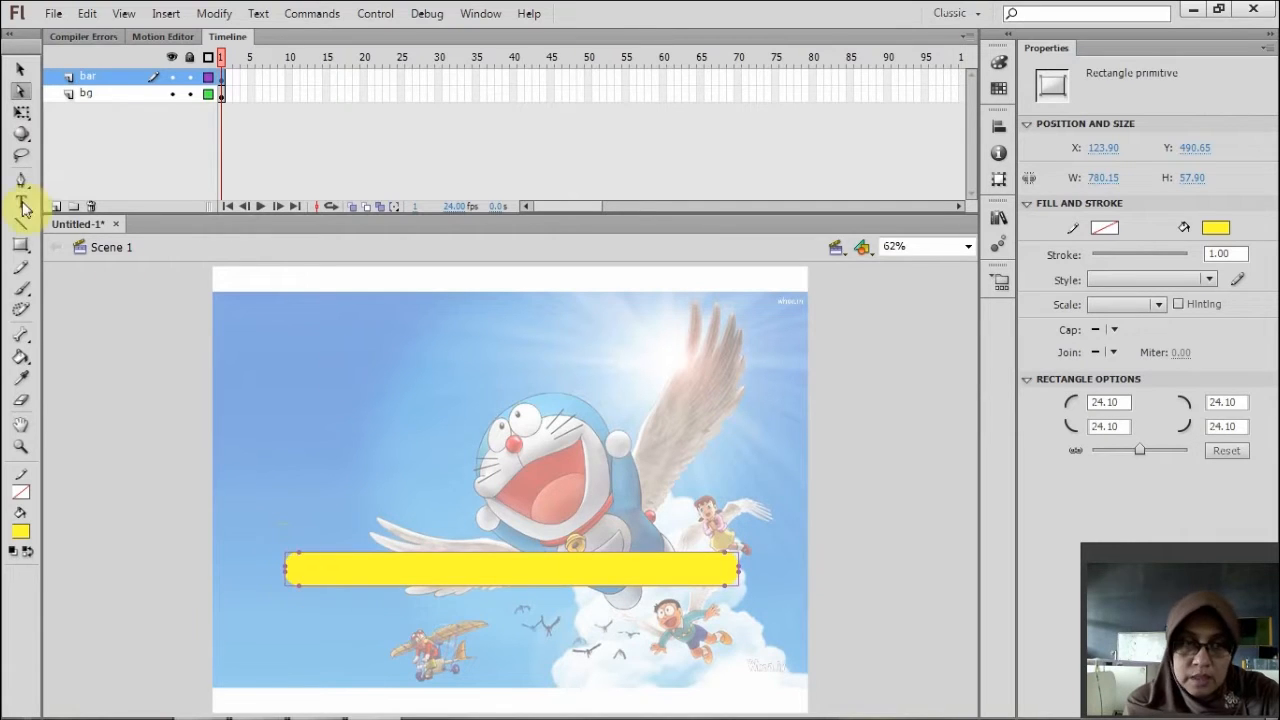
left_click(20, 74)
left_click_drag(528, 566, 505, 482)
left_click_drag(428, 495, 488, 537)
left_click(832, 497)
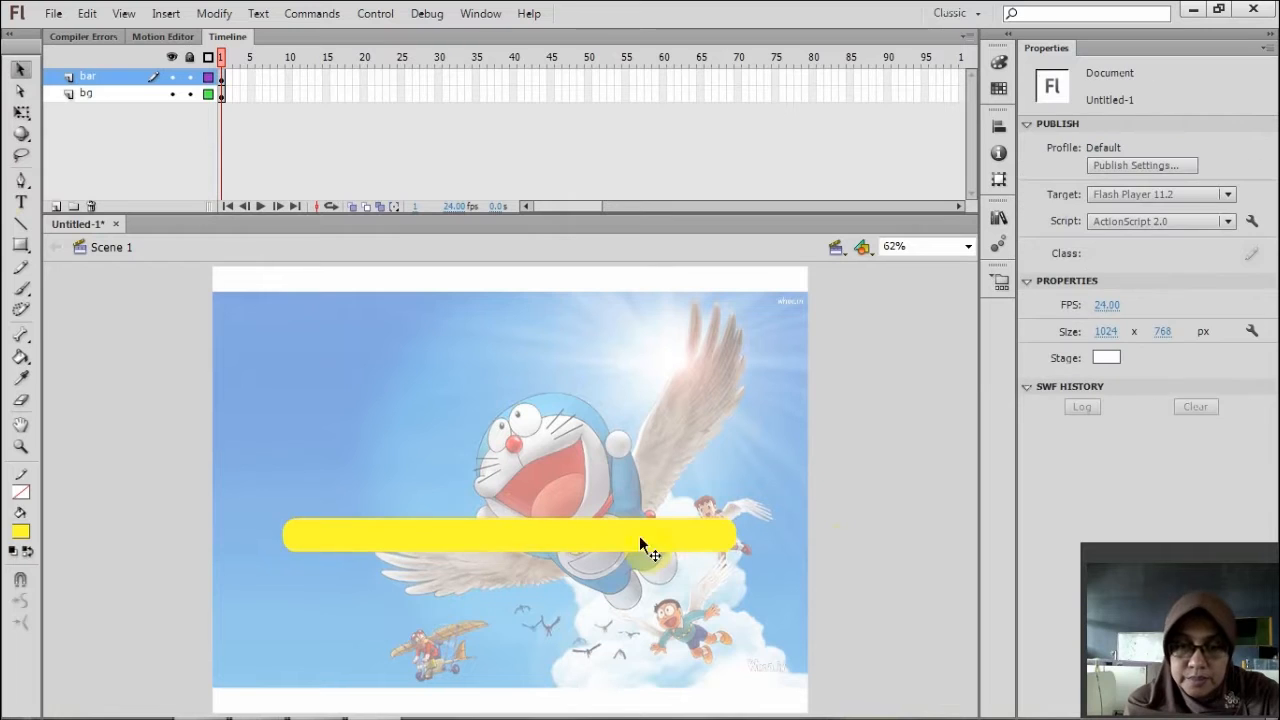
Center the yellow bar both horizontally and vertically on the stage.
left_click(612, 548)
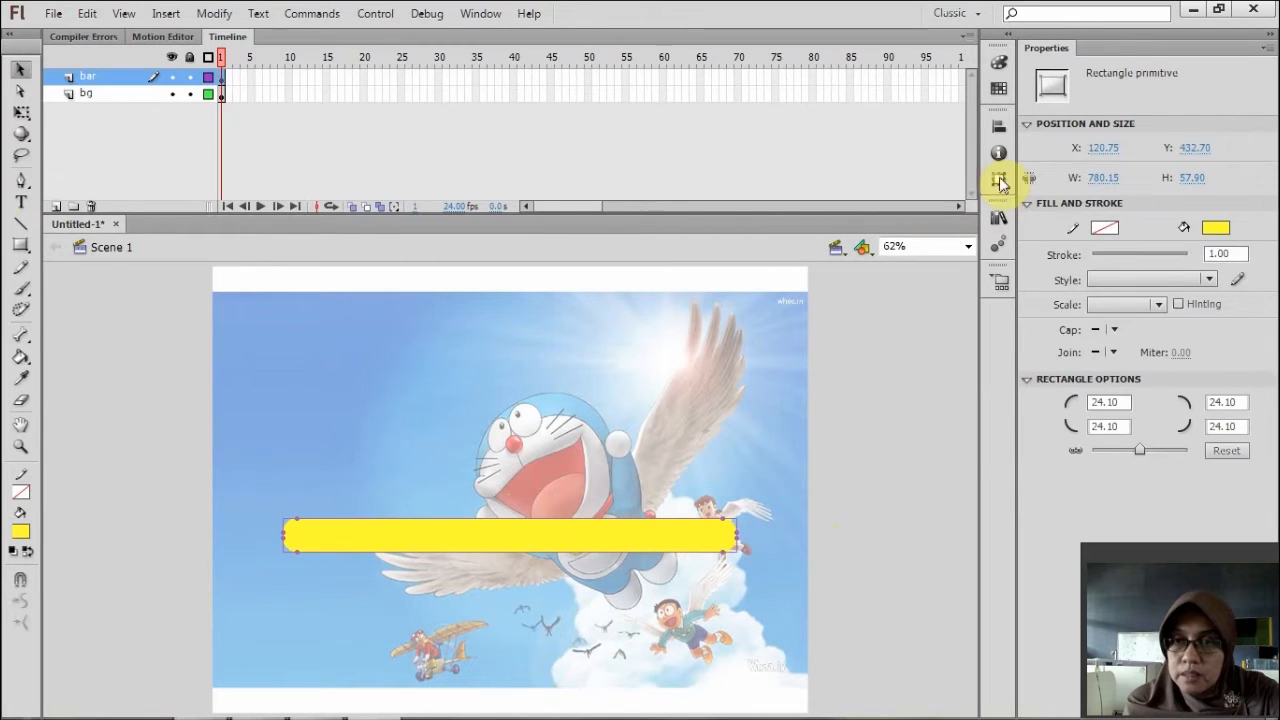
left_click(999, 126)
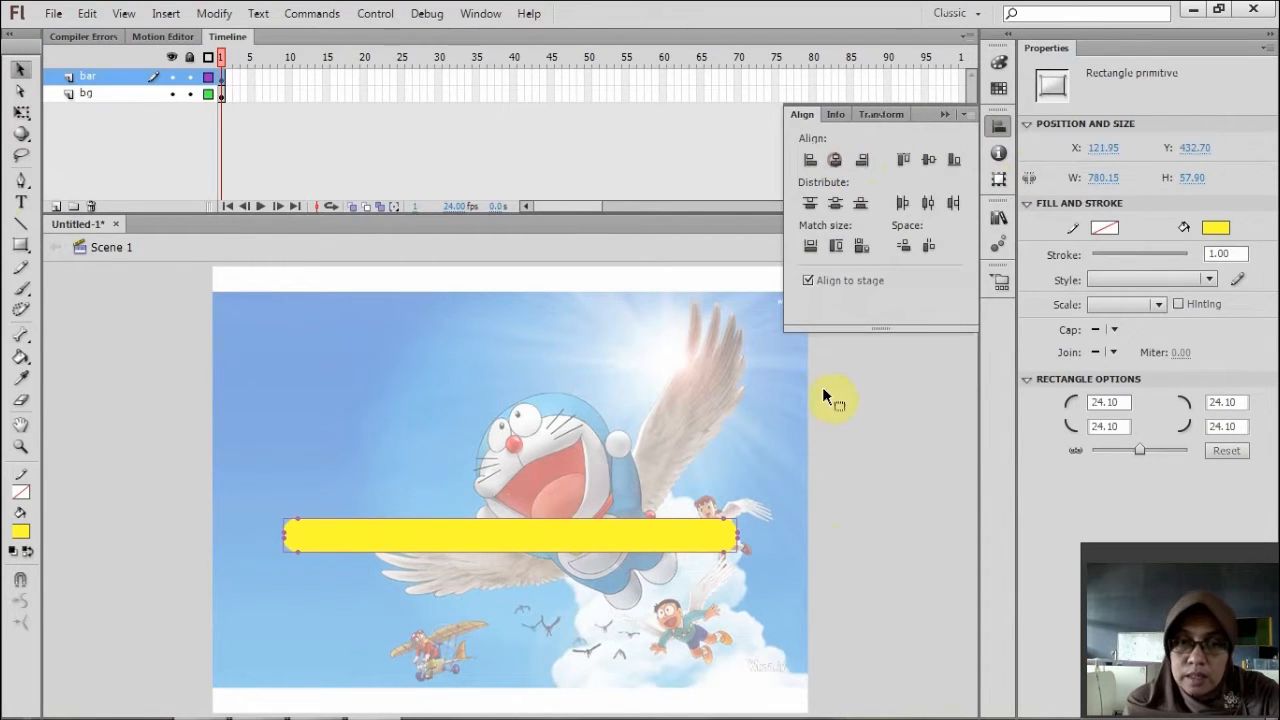
left_click(838, 162)
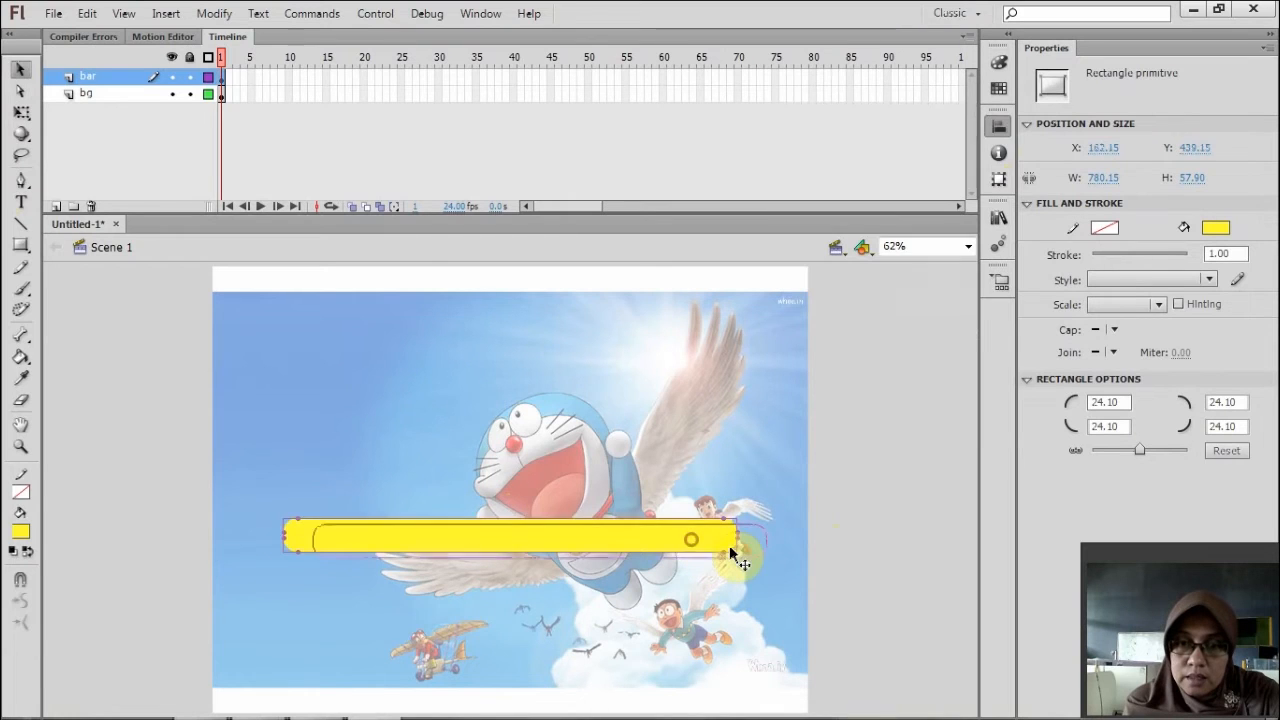
left_click_drag(728, 543, 765, 550)
left_click(999, 126)
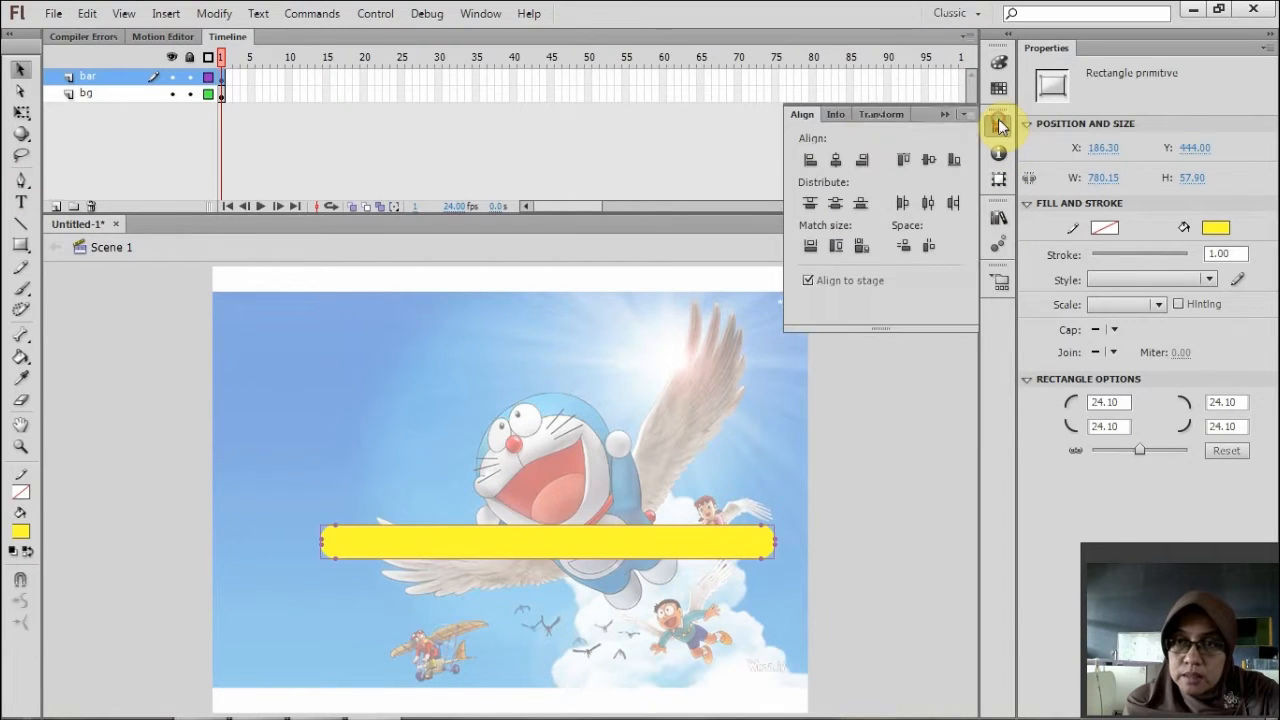
left_click(836, 160)
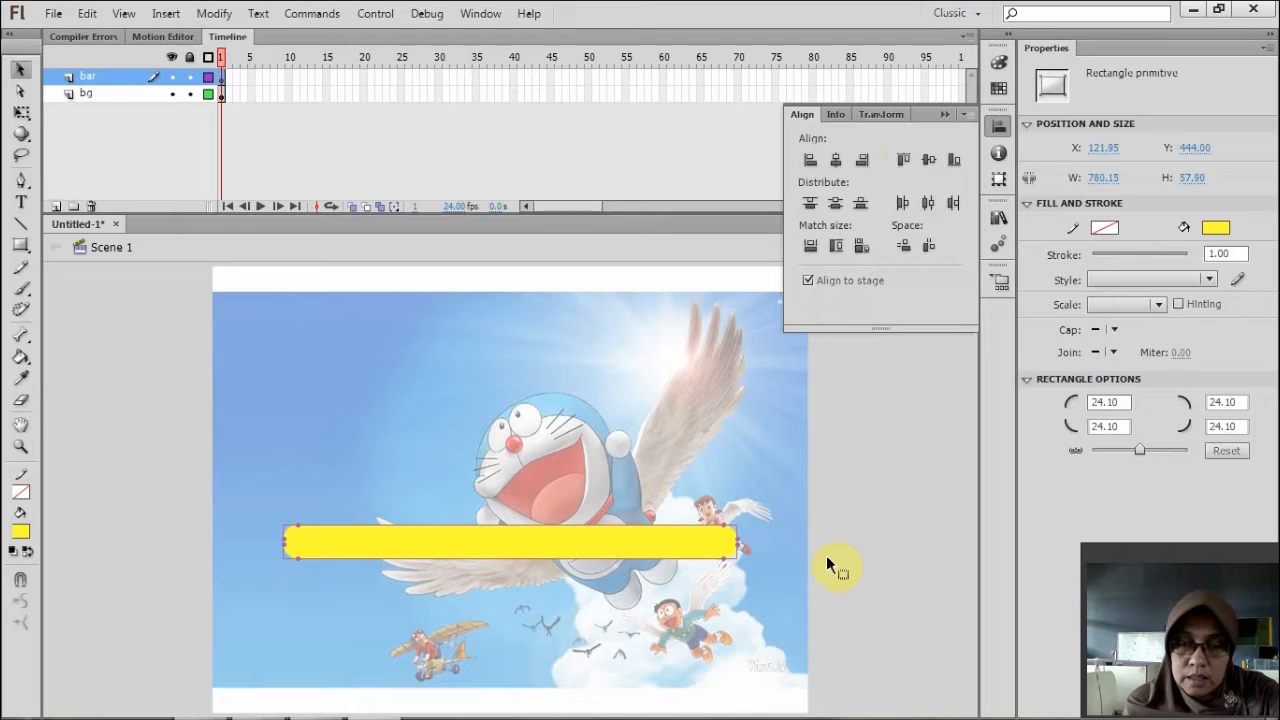
left_click(835, 205)
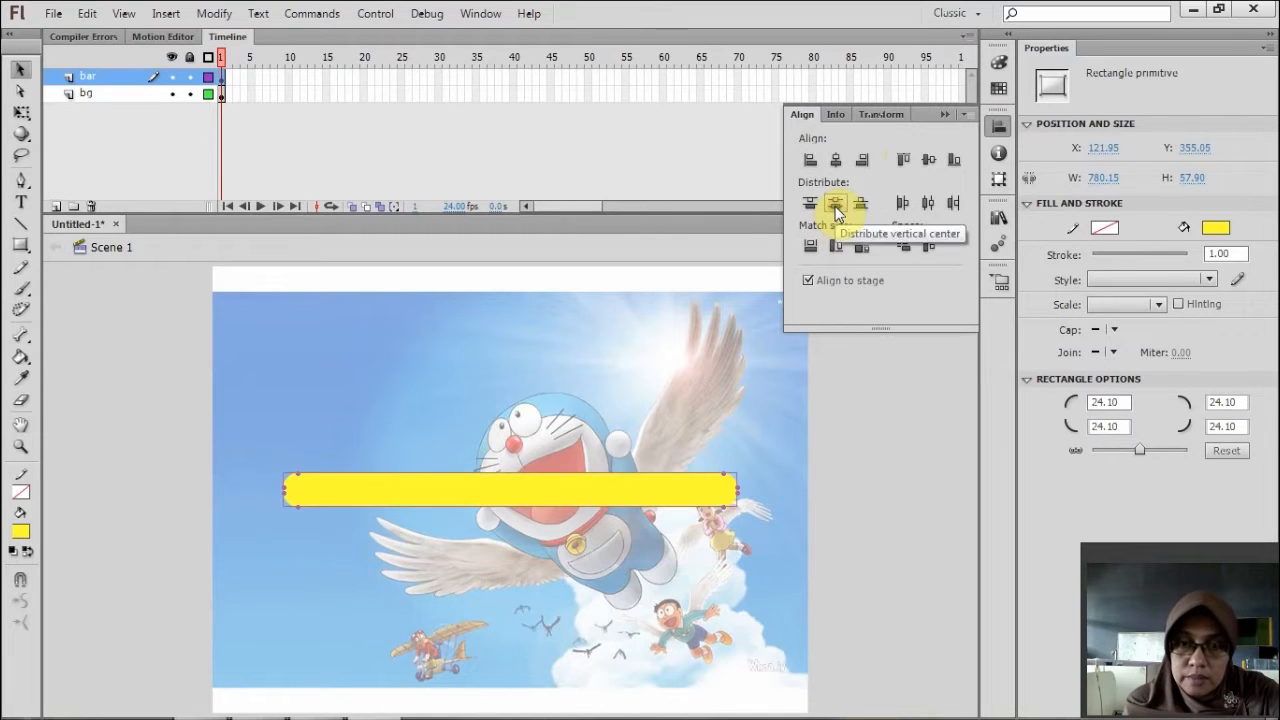
Move the centered yellow bar straight down to about Y 521 and deselect it.
left_click(515, 495)
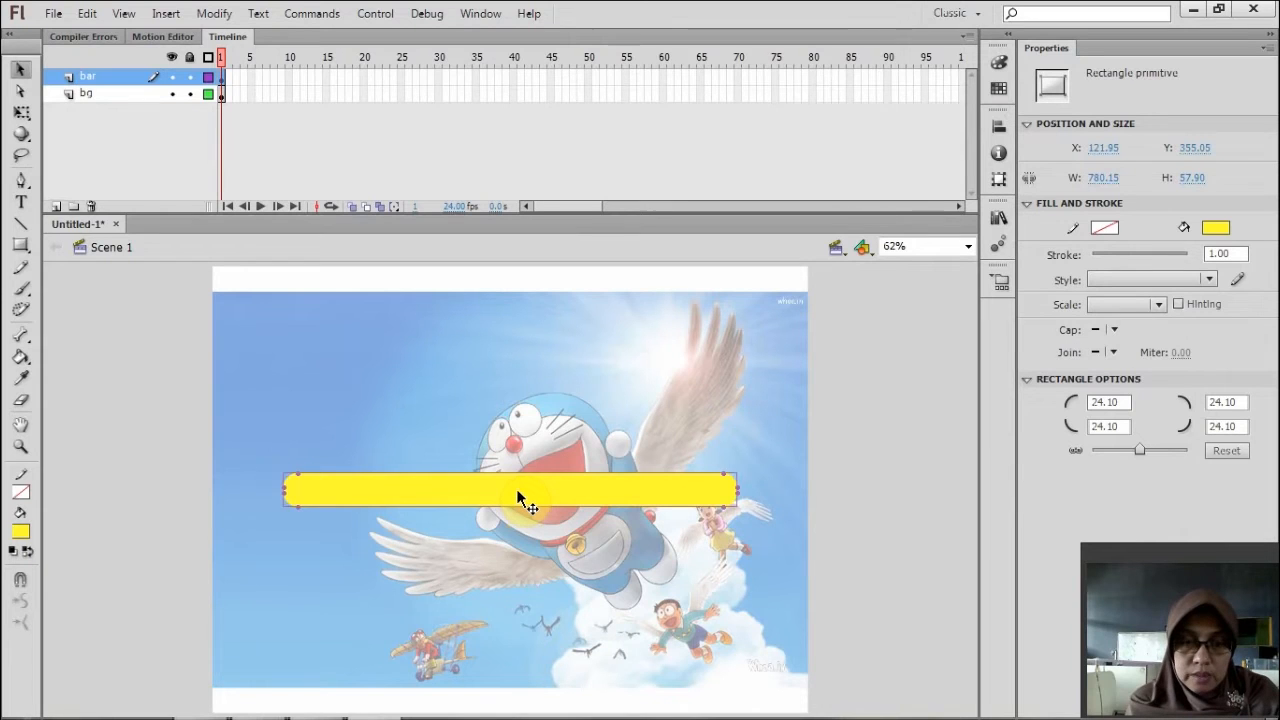
left_click_drag(518, 487, 523, 583)
left_click(873, 503)
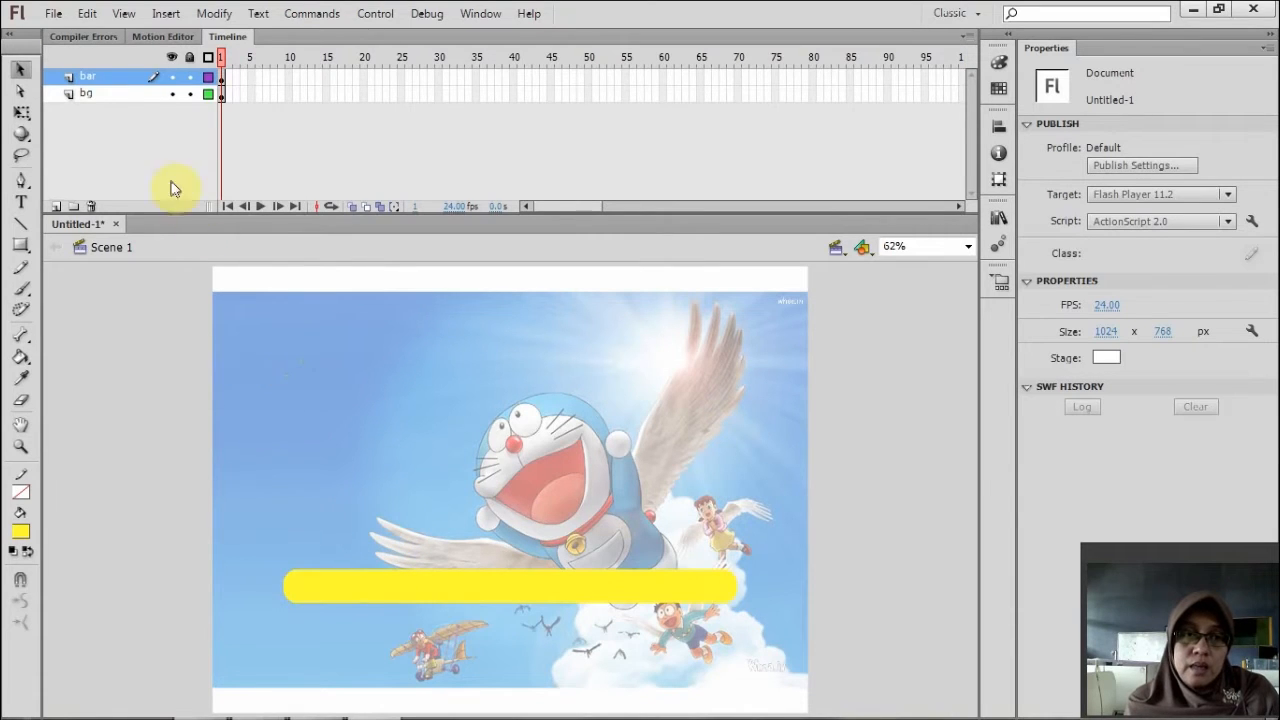
Add a new layer above bar and name it cover bar.
left_click(56, 208)
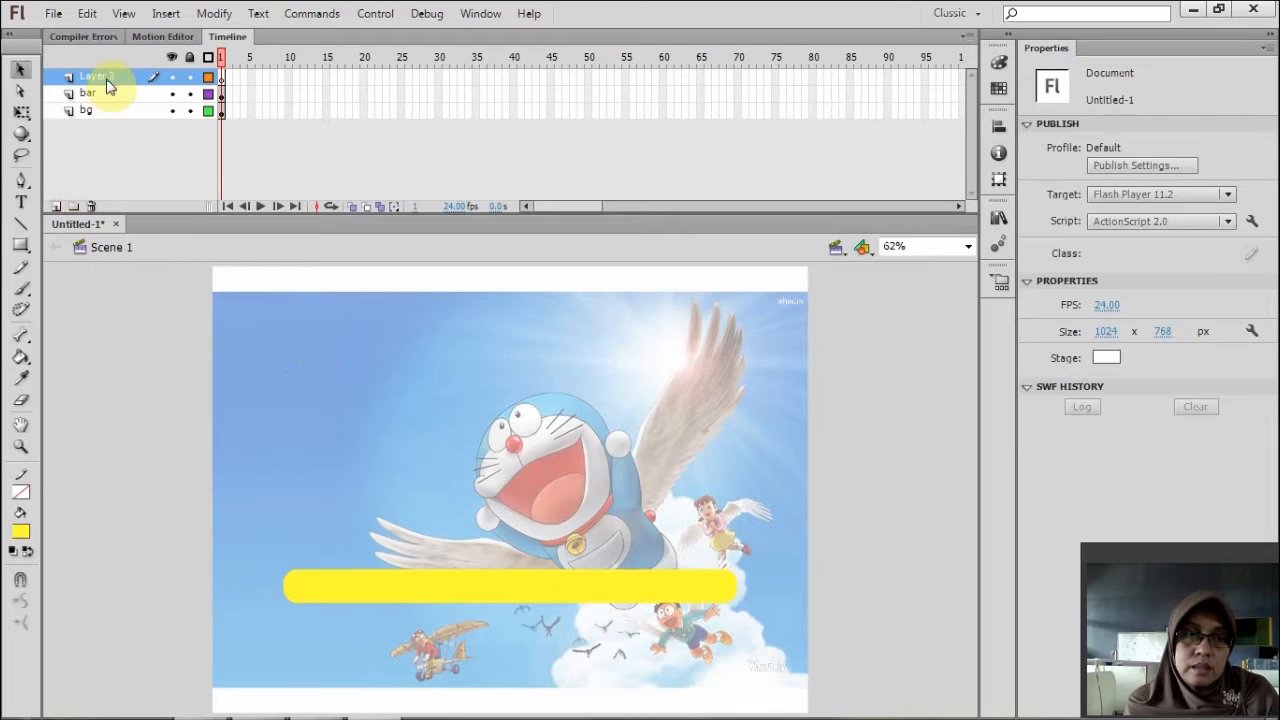
double_click(100, 77)
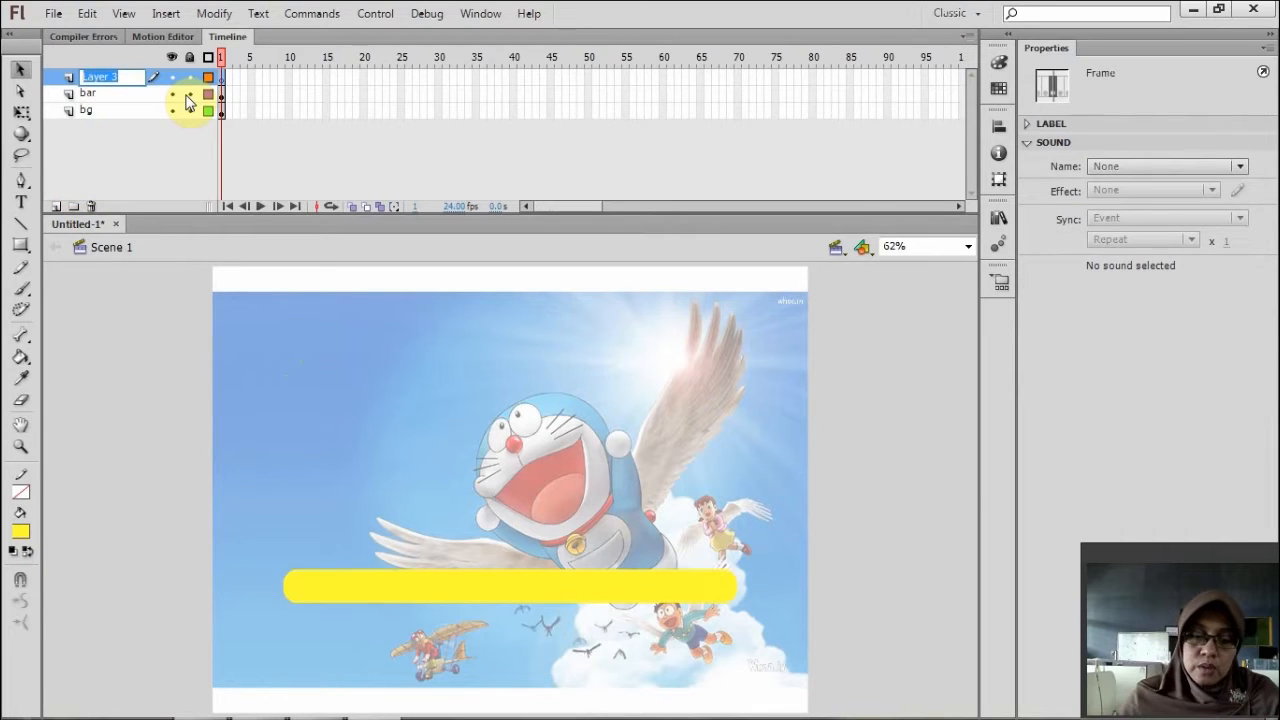
type("cover bar")
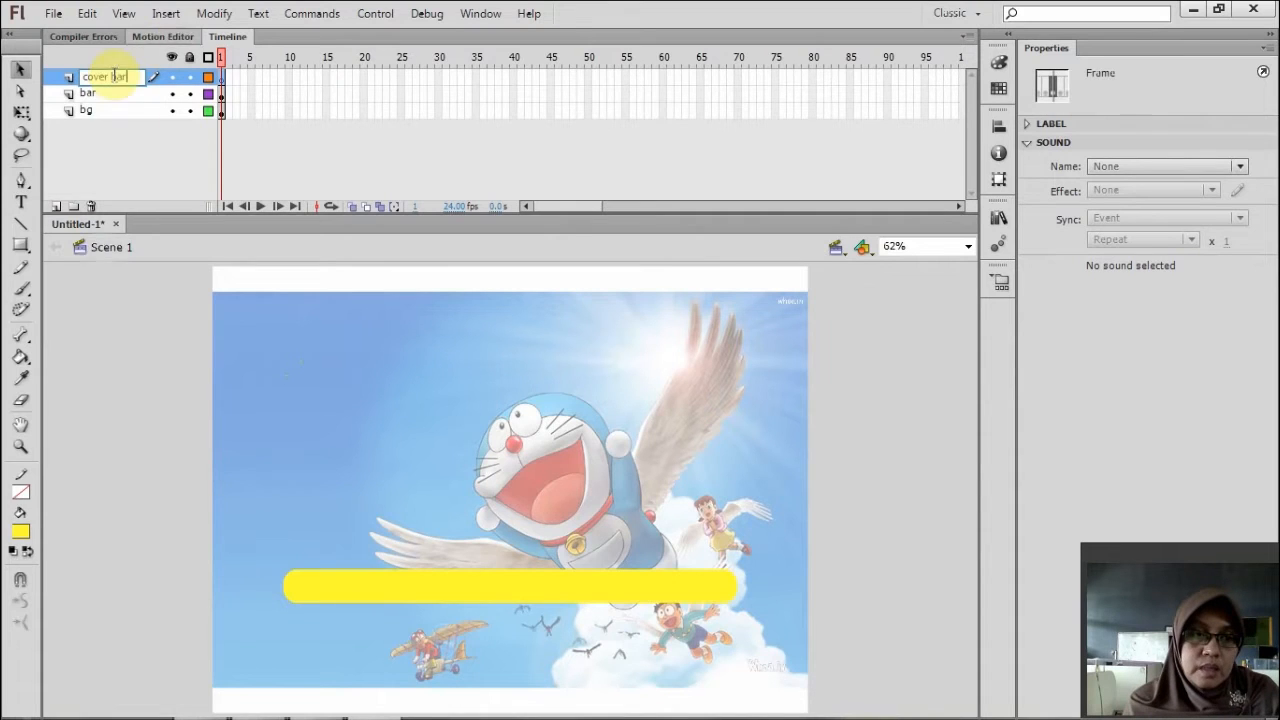
left_click(112, 335)
Copy frame 1 of the bar layer and paste it into frame 1 of the cover bar layer.
left_click(95, 93)
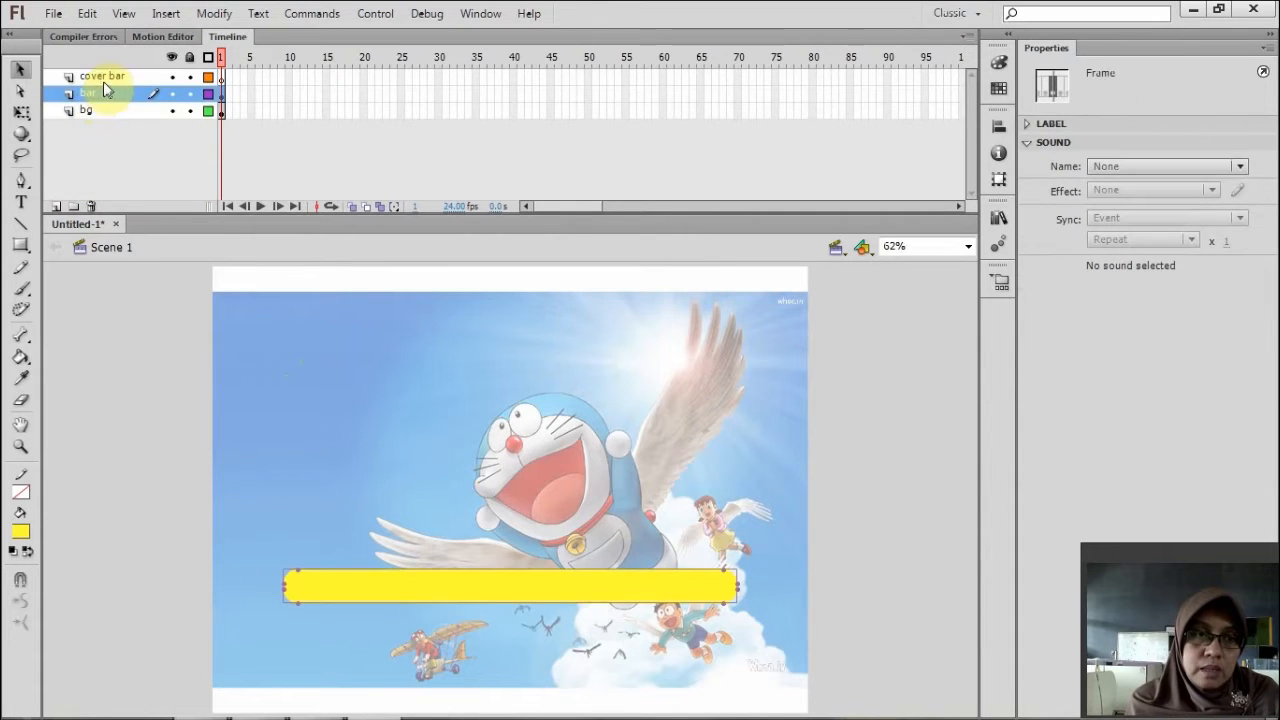
left_click(104, 78)
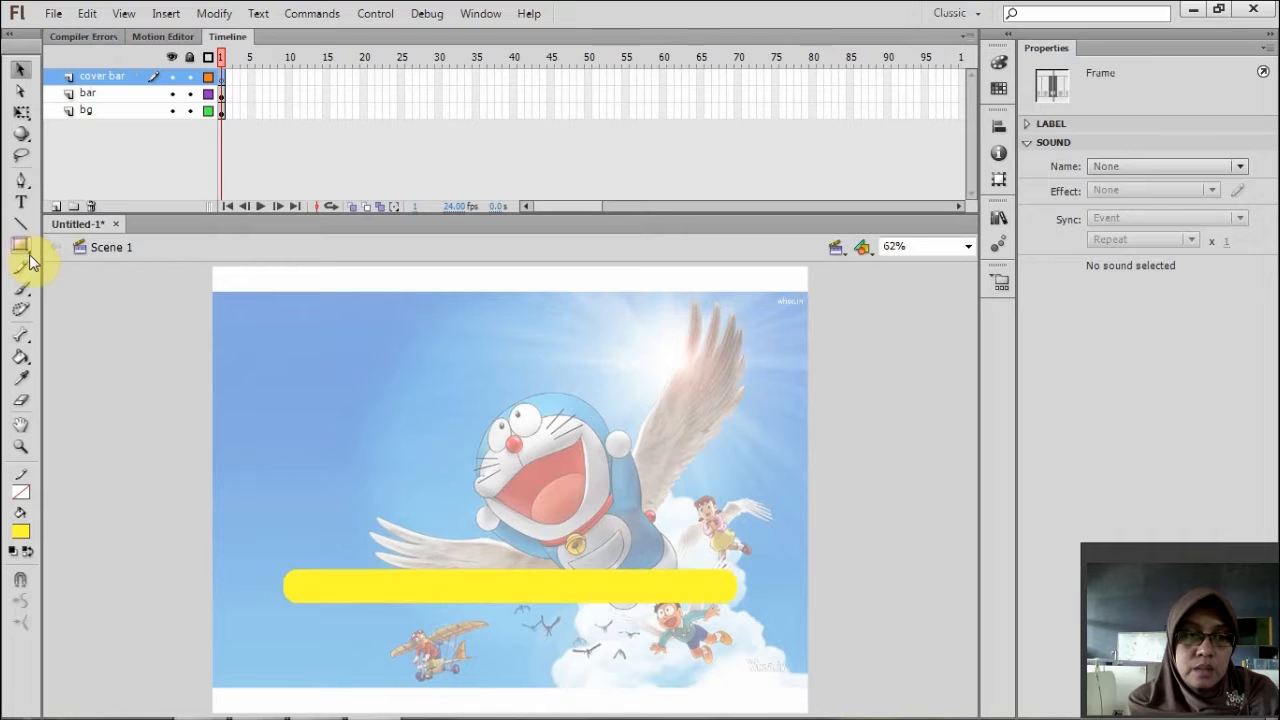
left_click(112, 94)
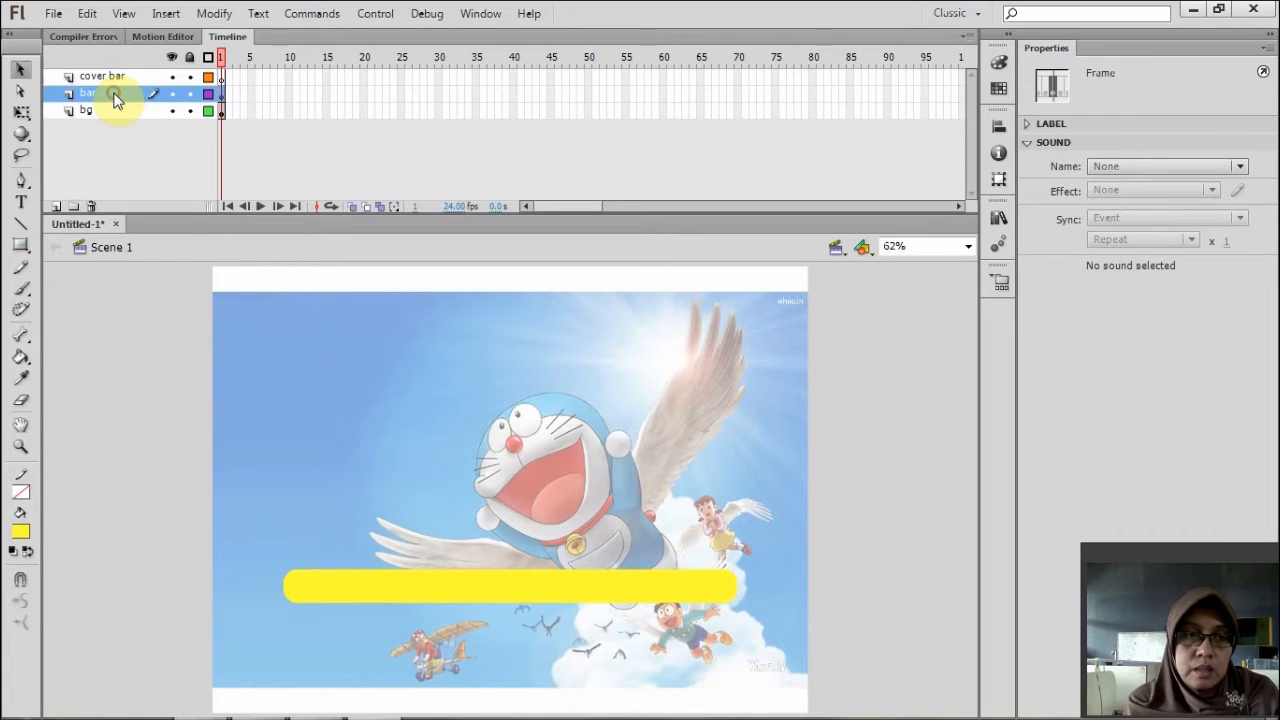
right_click(221, 96)
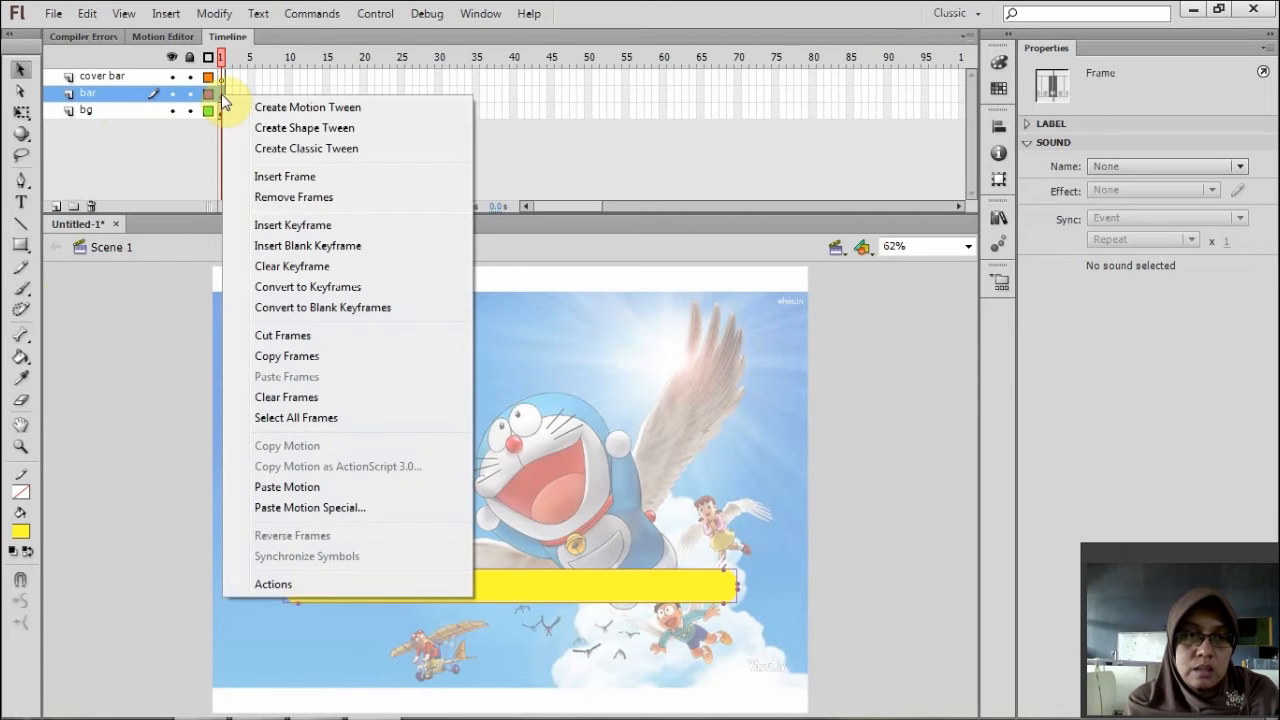
left_click(222, 96)
right_click(221, 95)
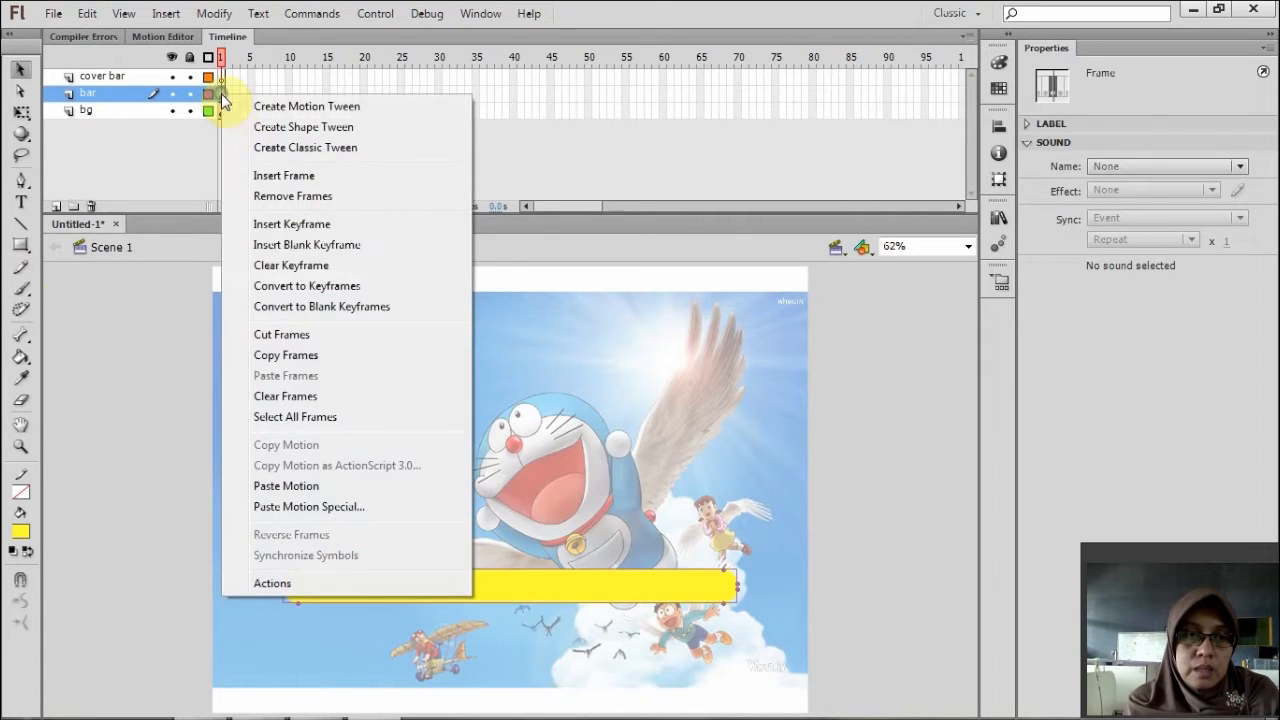
left_click(318, 355)
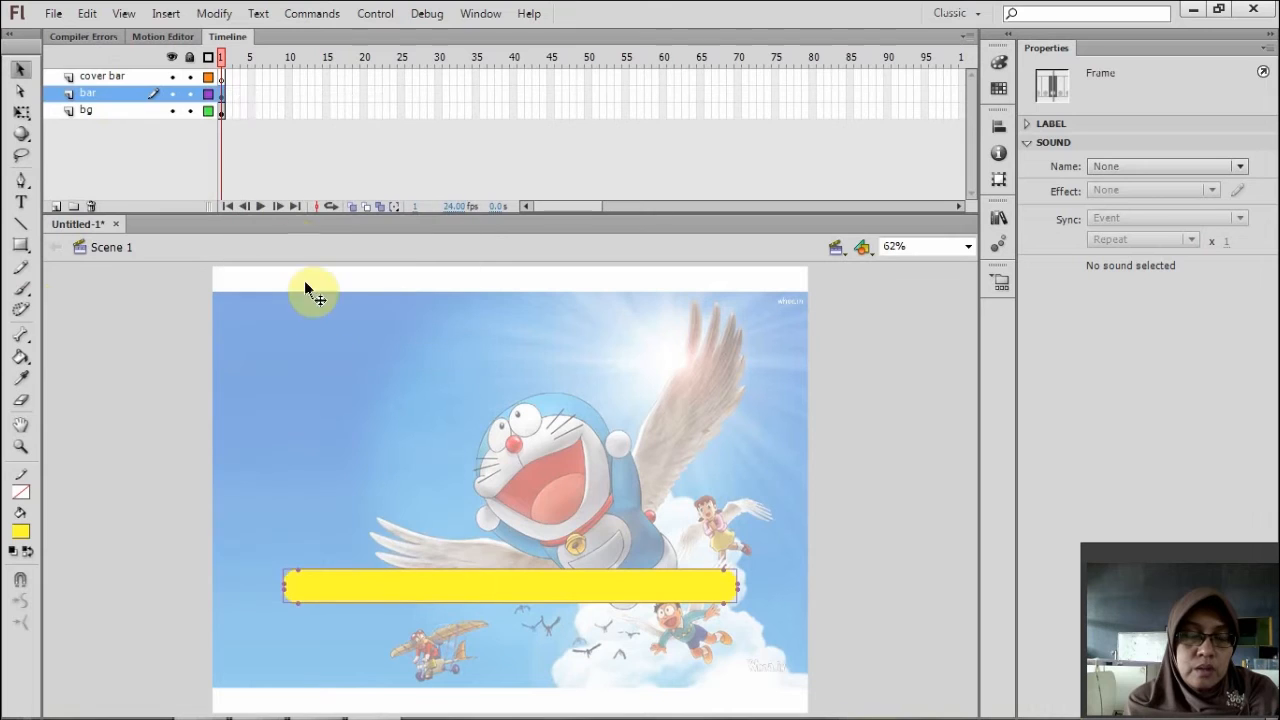
left_click(221, 77)
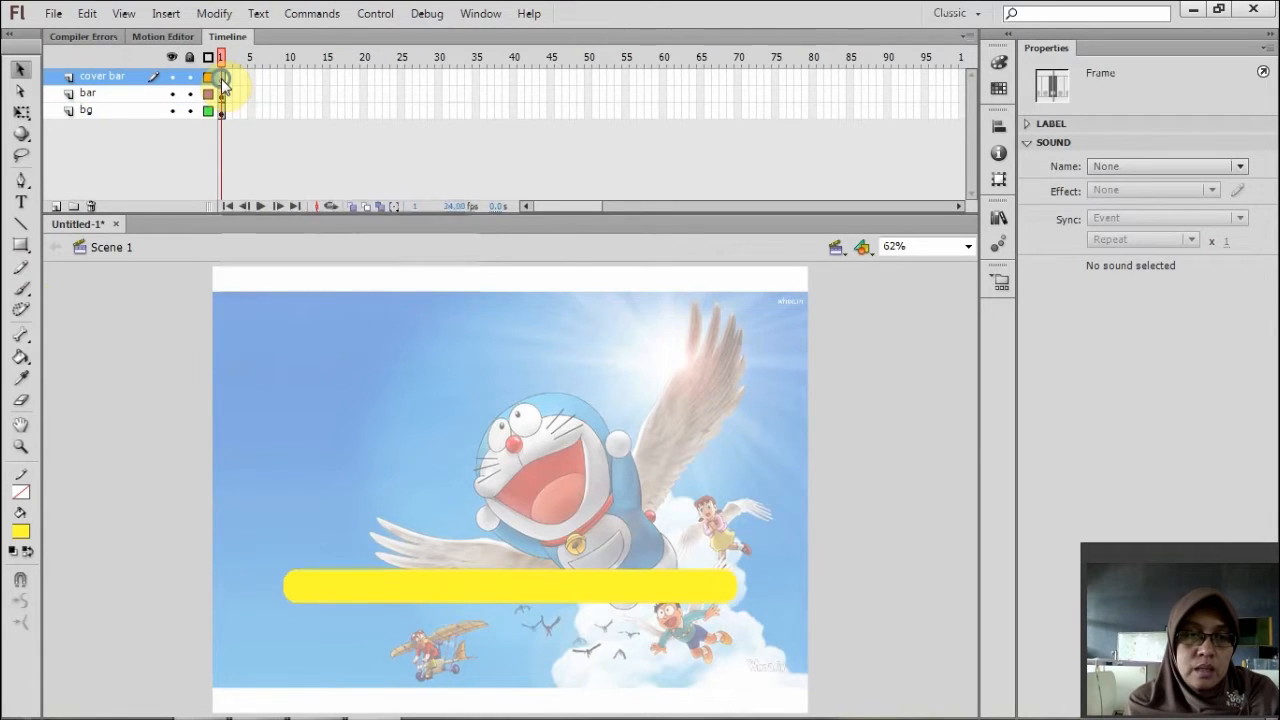
right_click(221, 78)
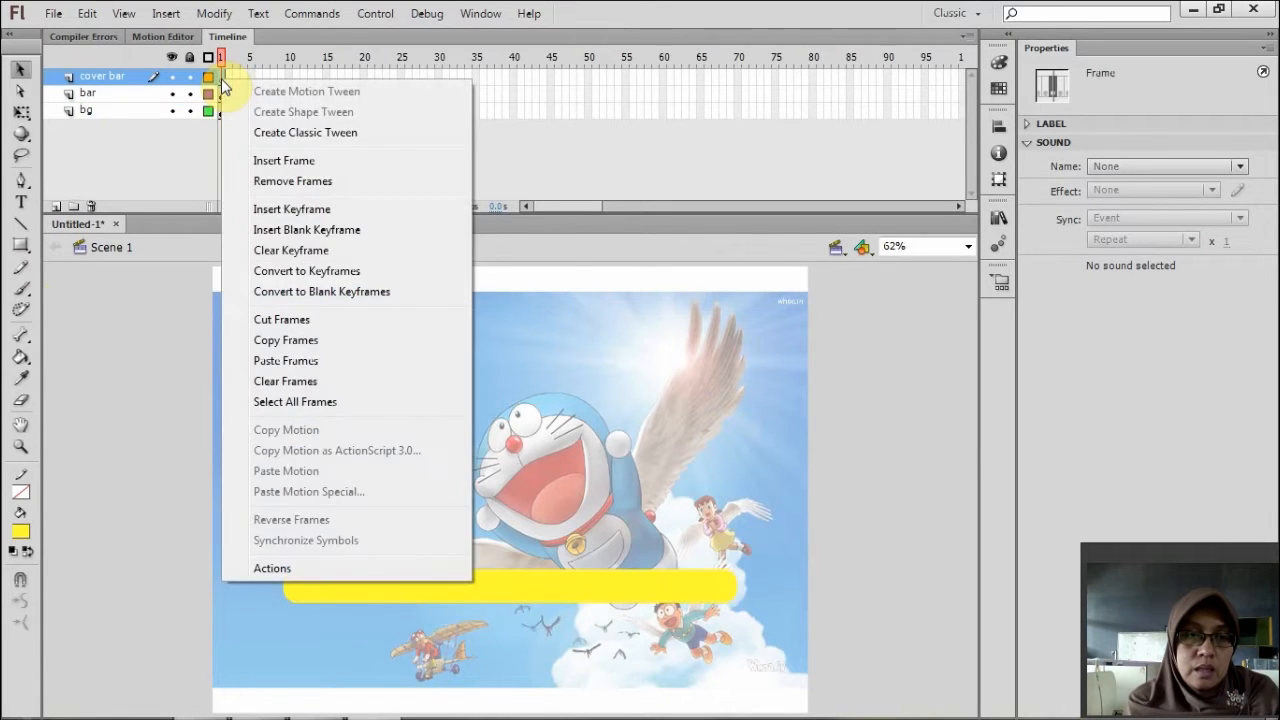
left_click(312, 360)
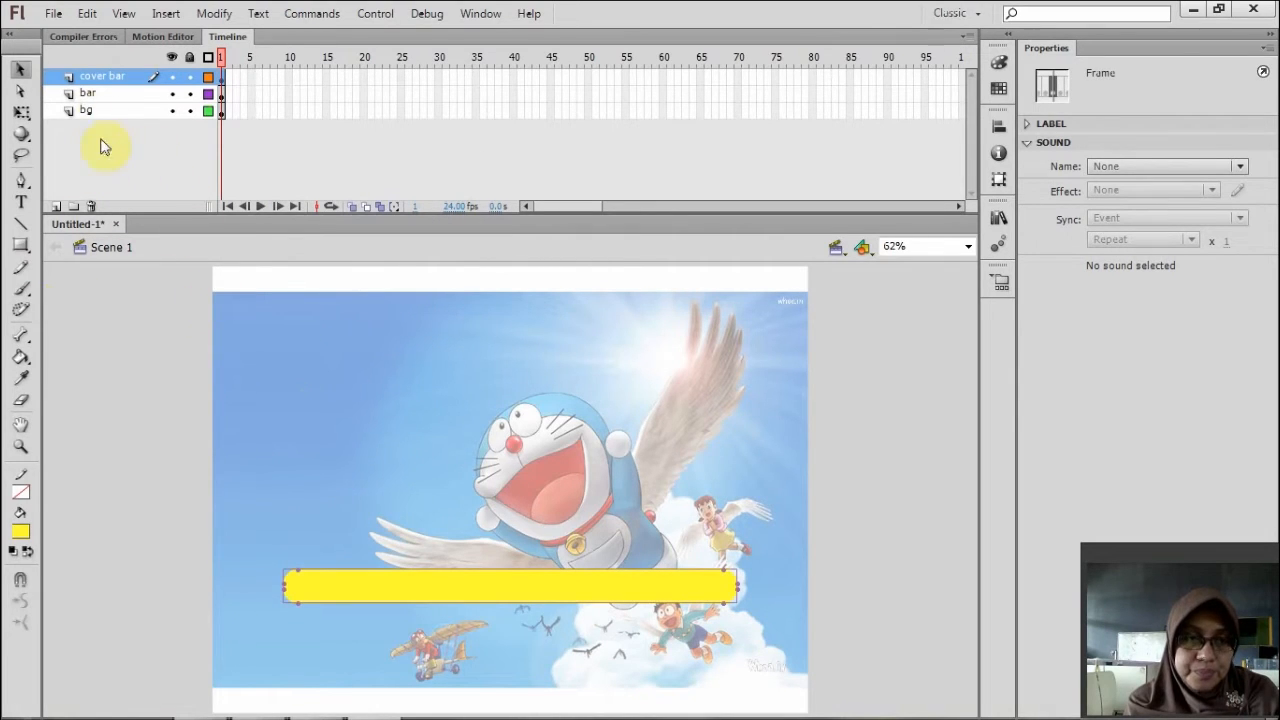
Select the bar copy on the cover bar layer and change its fill color to blue.
left_click(100, 94)
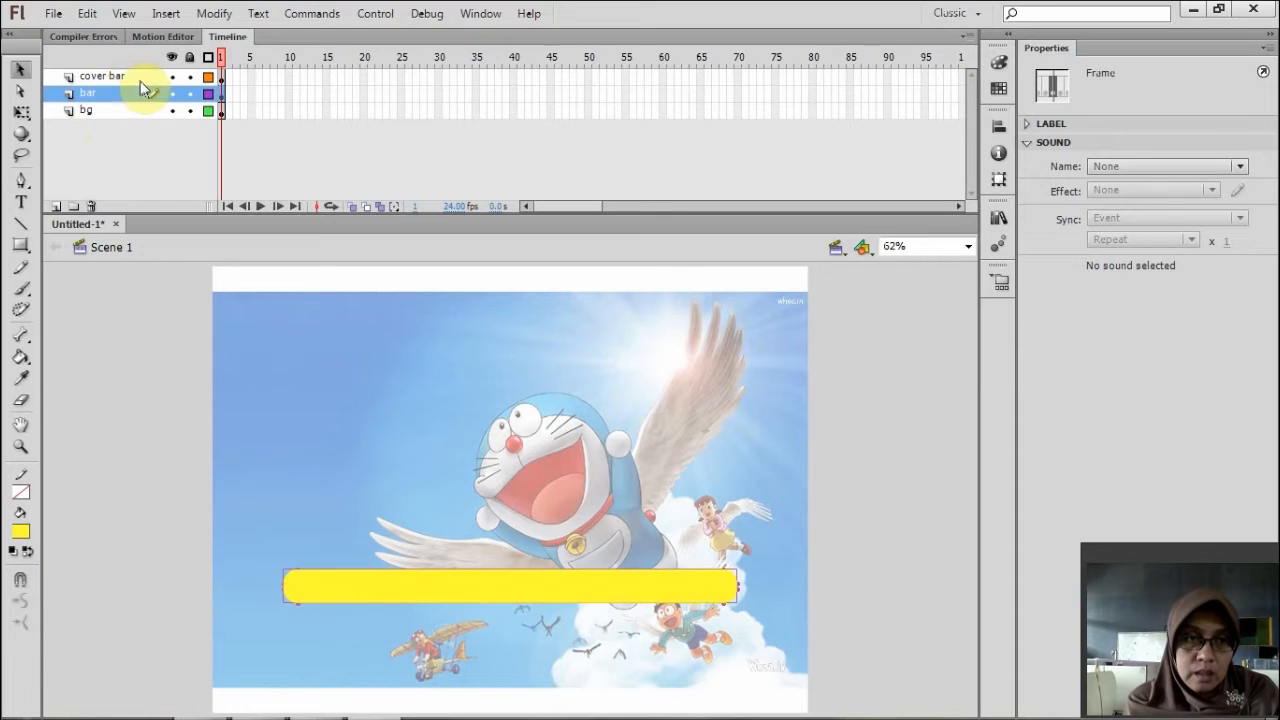
left_click(125, 76)
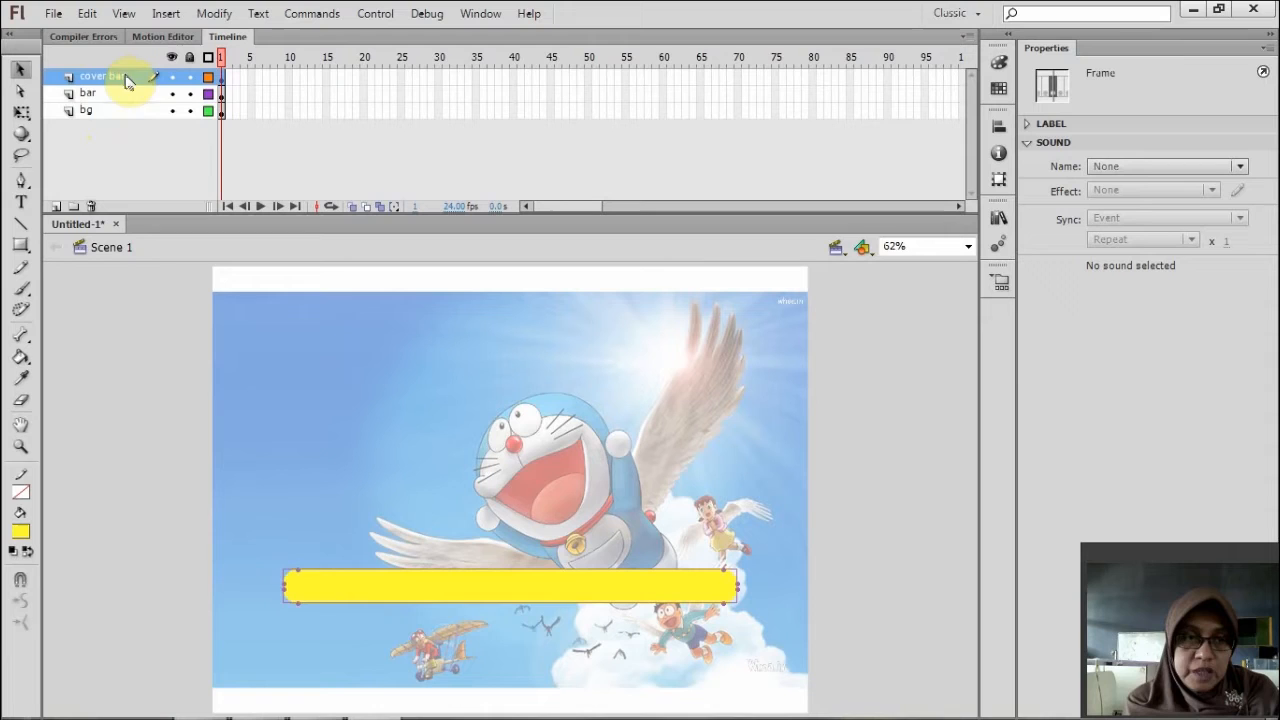
left_click(116, 92)
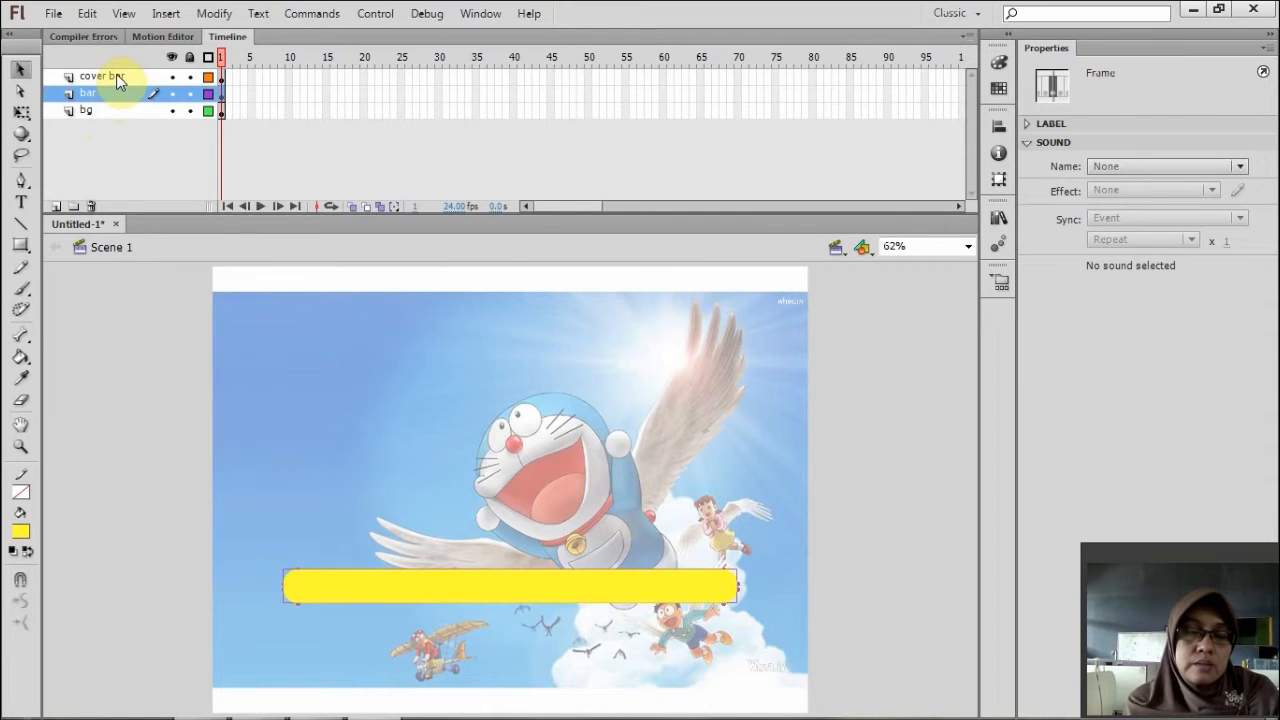
left_click(116, 76)
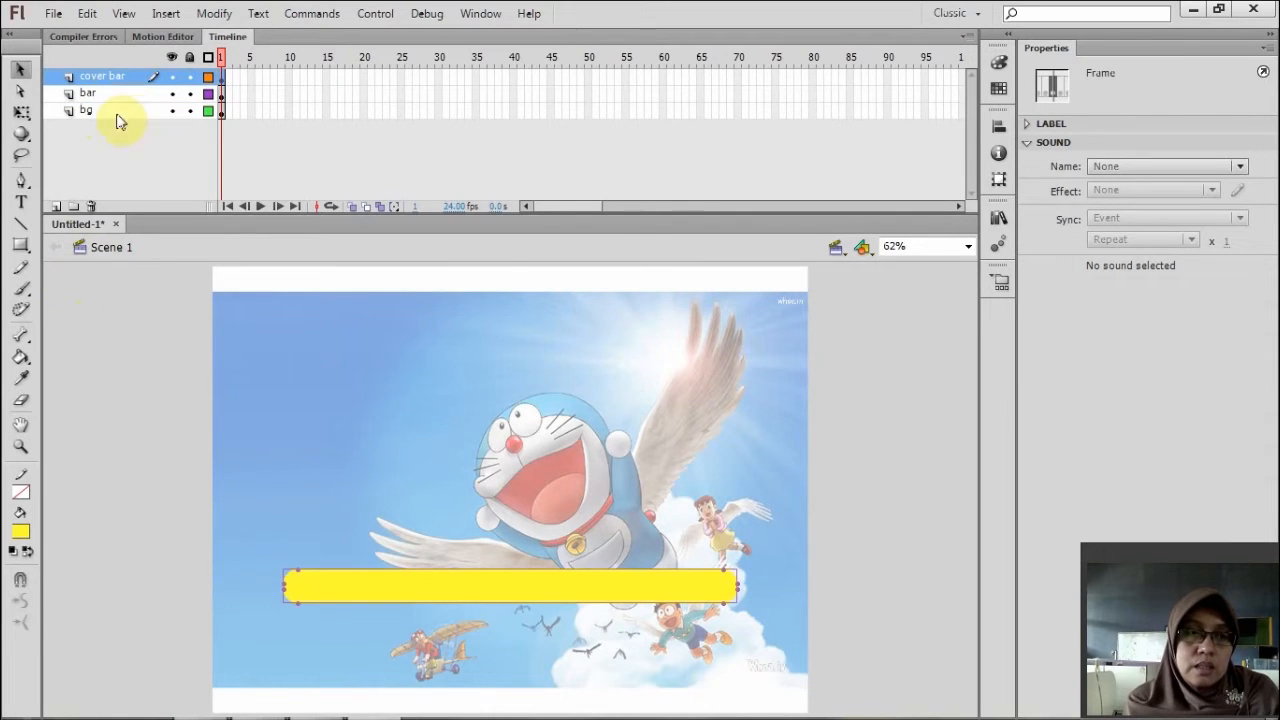
left_click(24, 533)
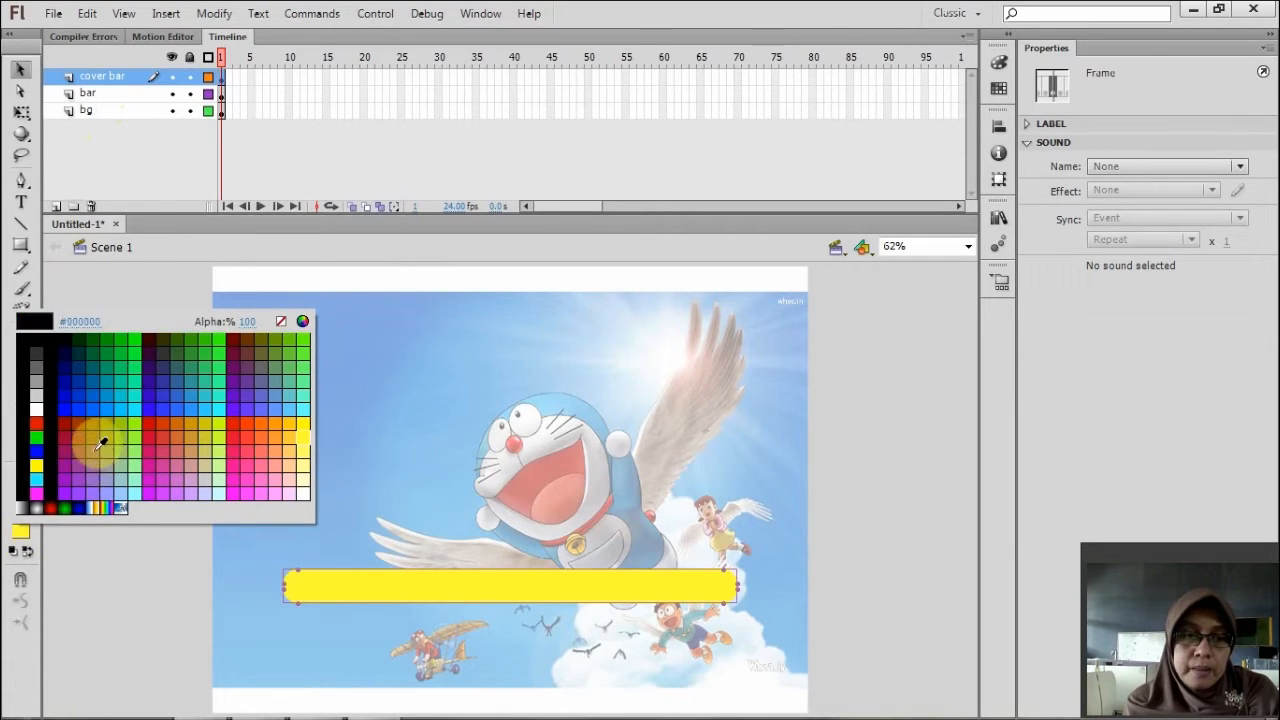
left_click(86, 396)
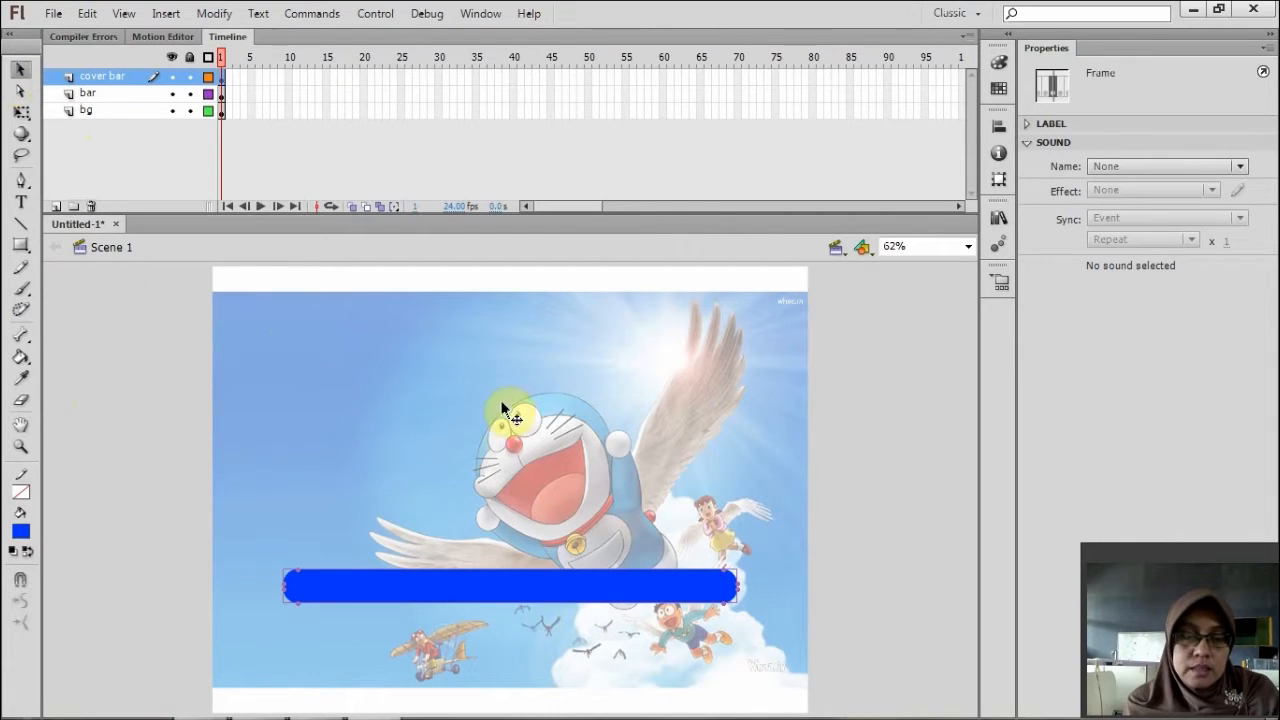
Move the blue bar horizontally to about X -661, Y 521, so its right end meets the yellow bar's left end, and select its frame.
left_click_drag(545, 583, 584, 528)
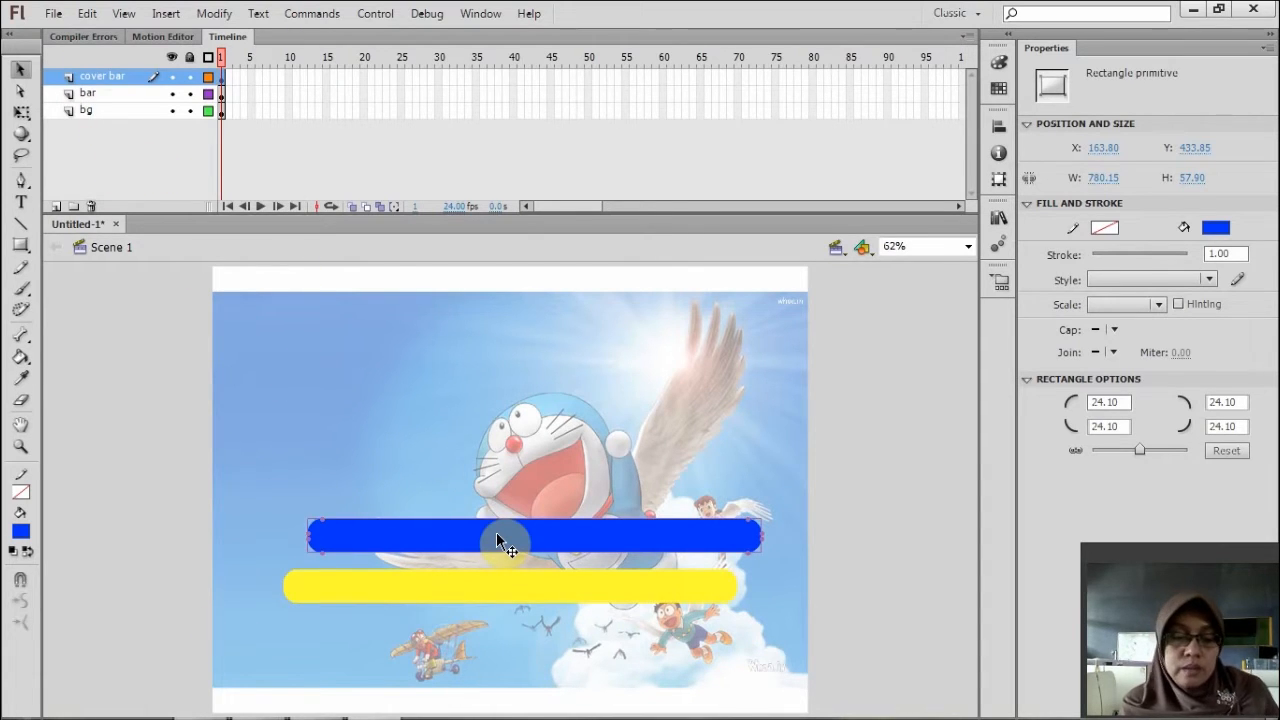
key("ctrl+z")
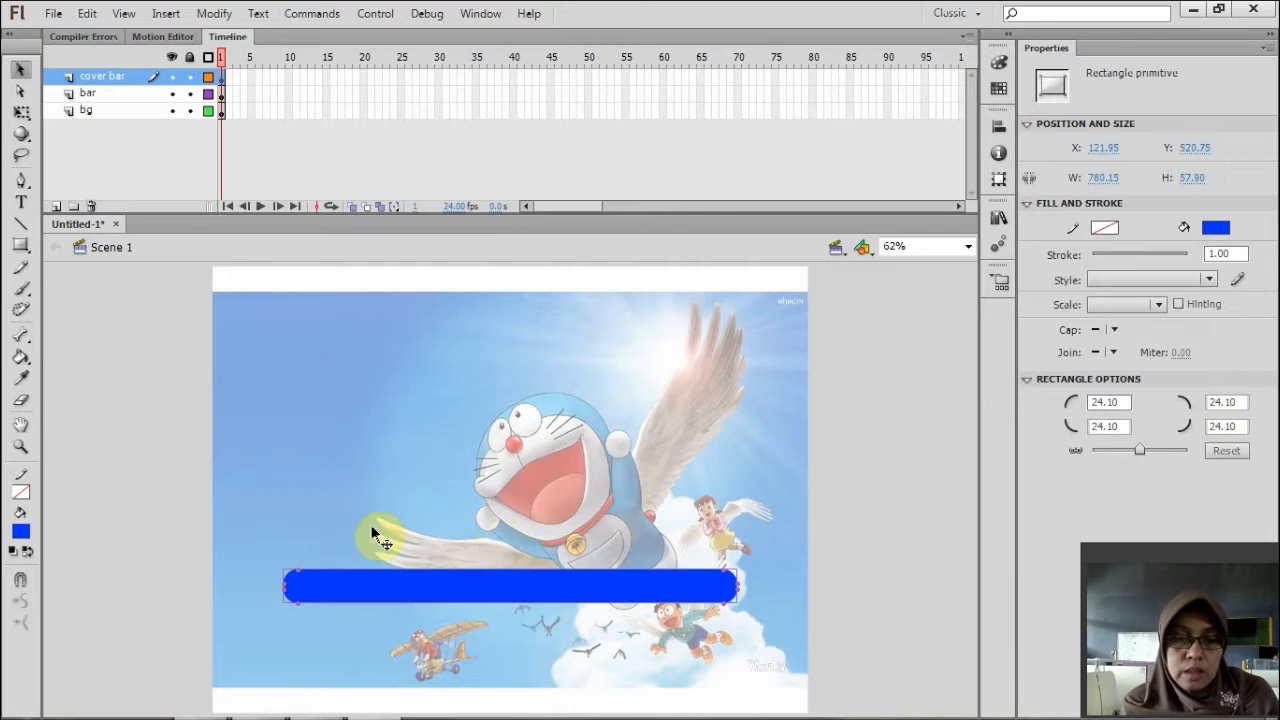
left_click(223, 76)
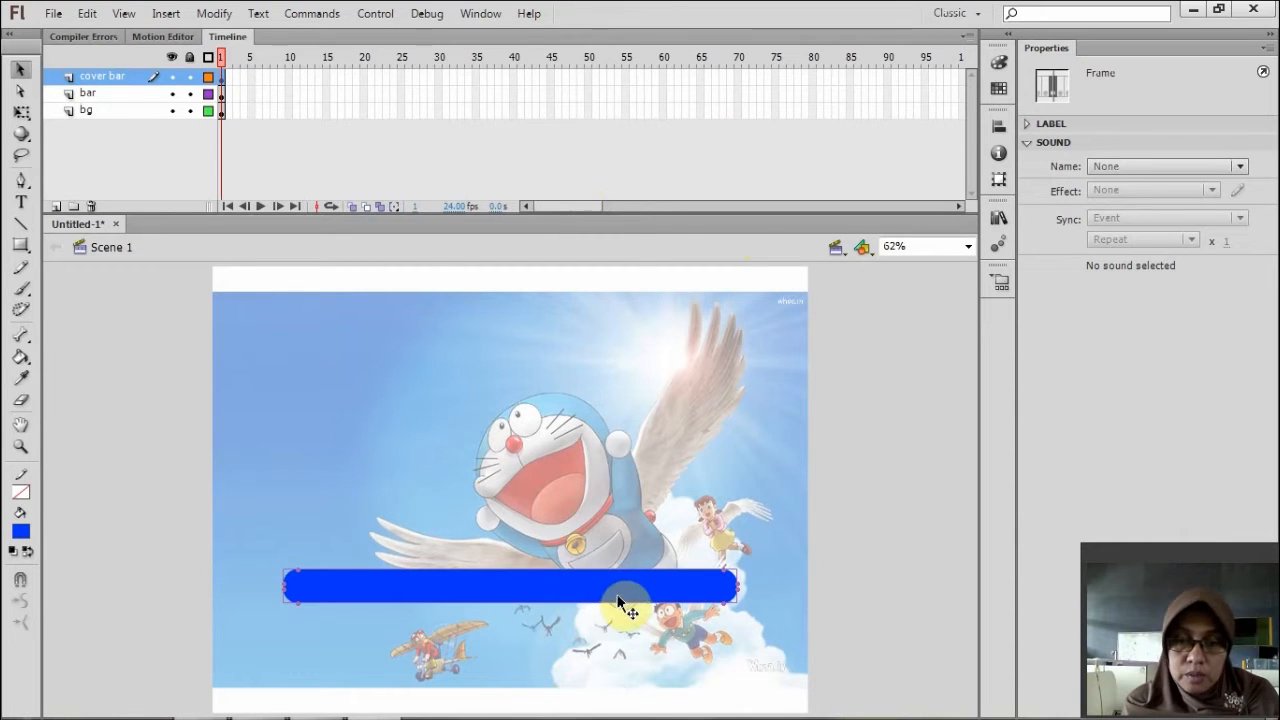
left_click_drag(586, 594, 250, 590)
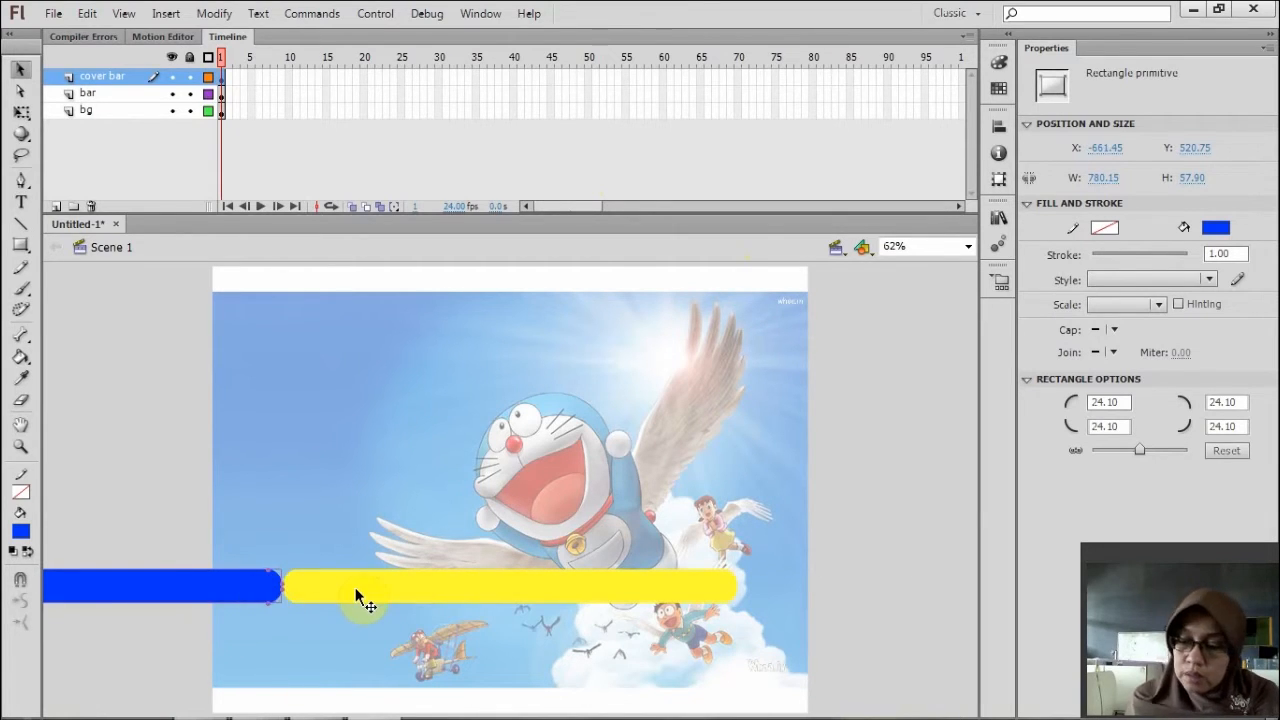
left_click(155, 463)
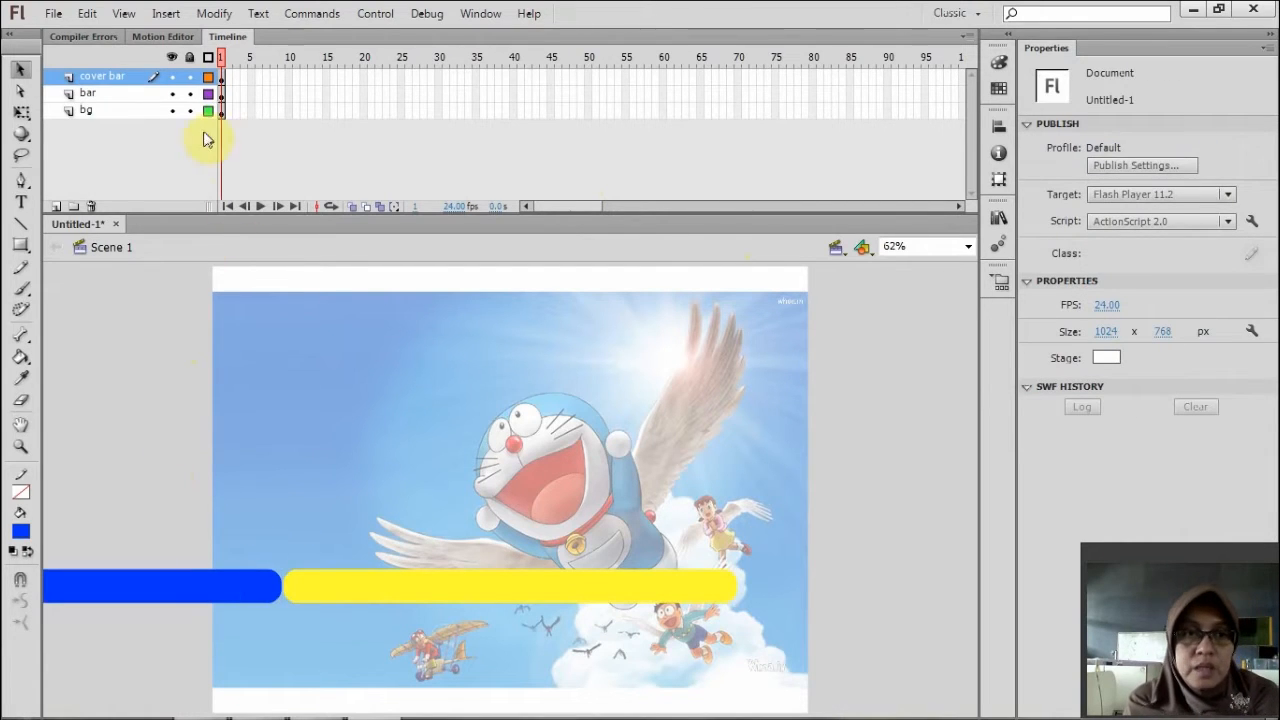
left_click(221, 76)
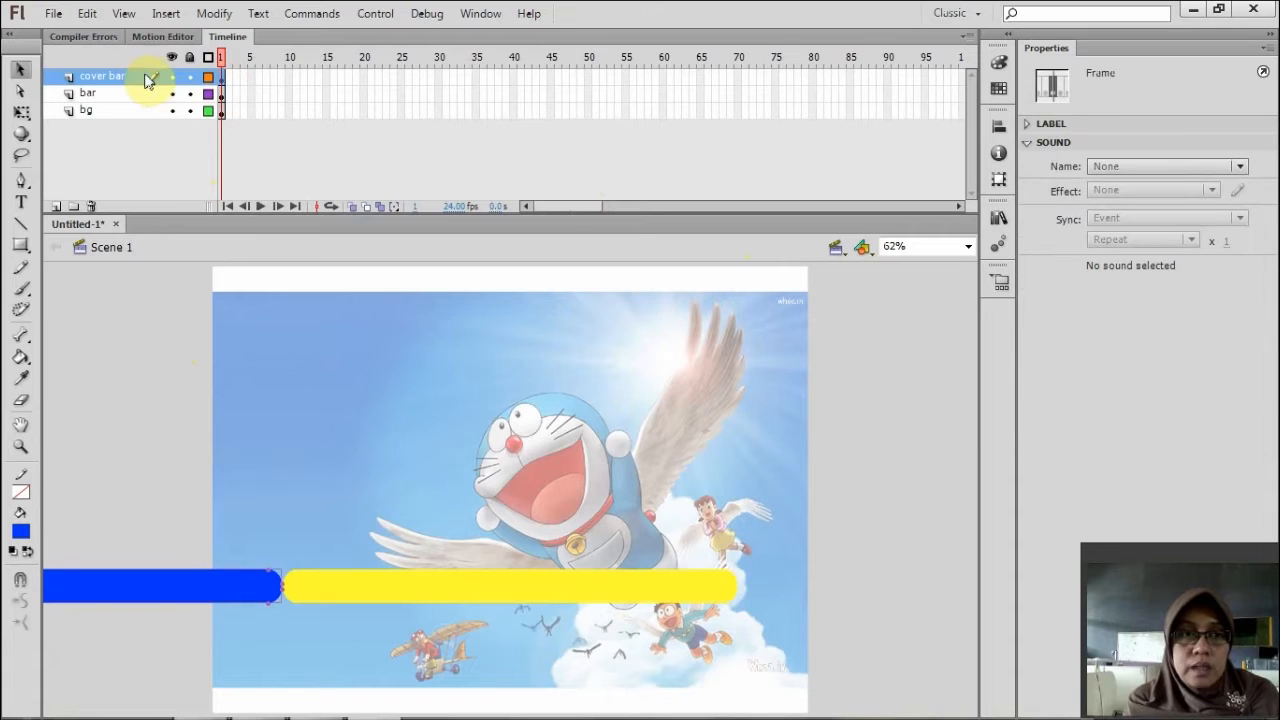
Insert a keyframe at frame 100 of the cover bar layer.
left_click(958, 205)
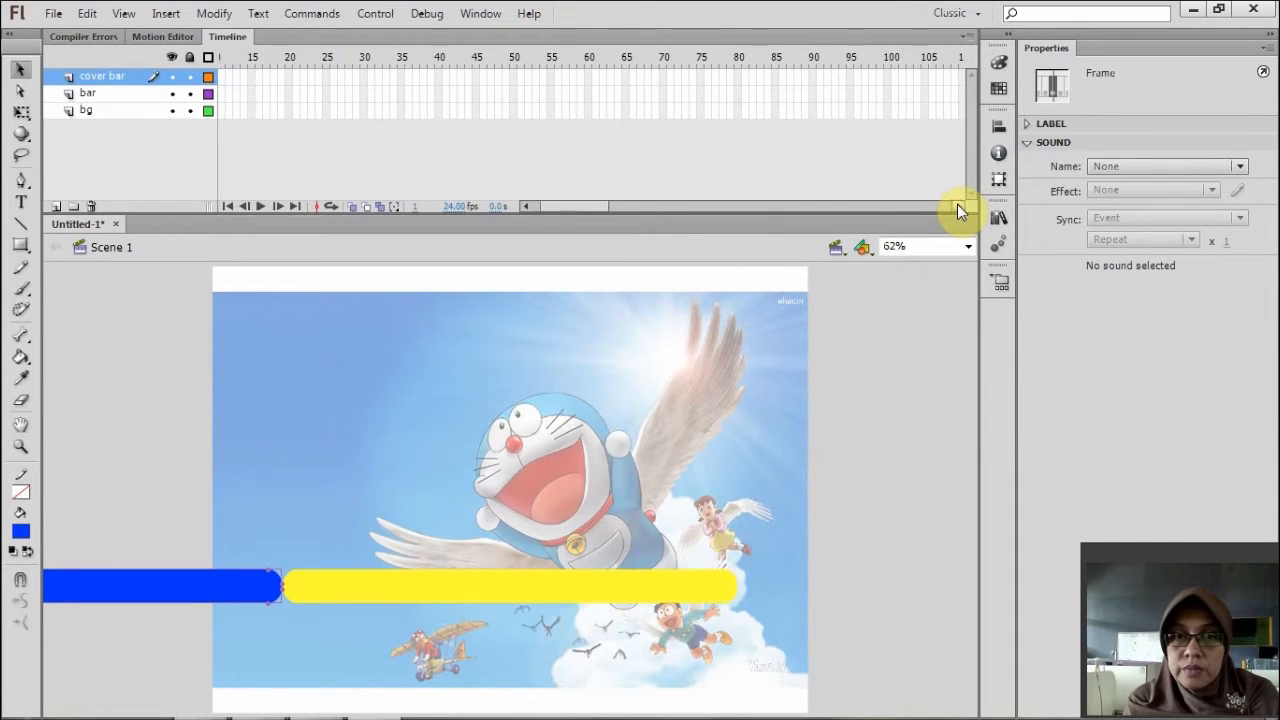
left_click(886, 77)
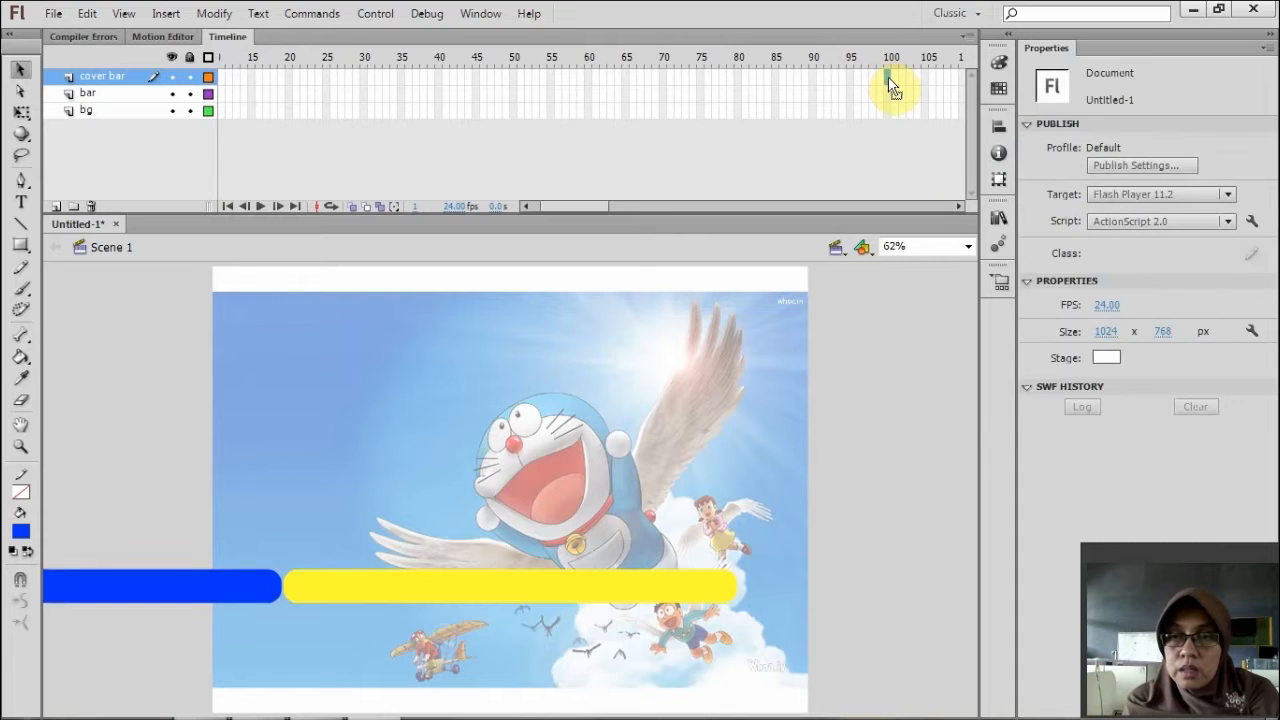
right_click(887, 78)
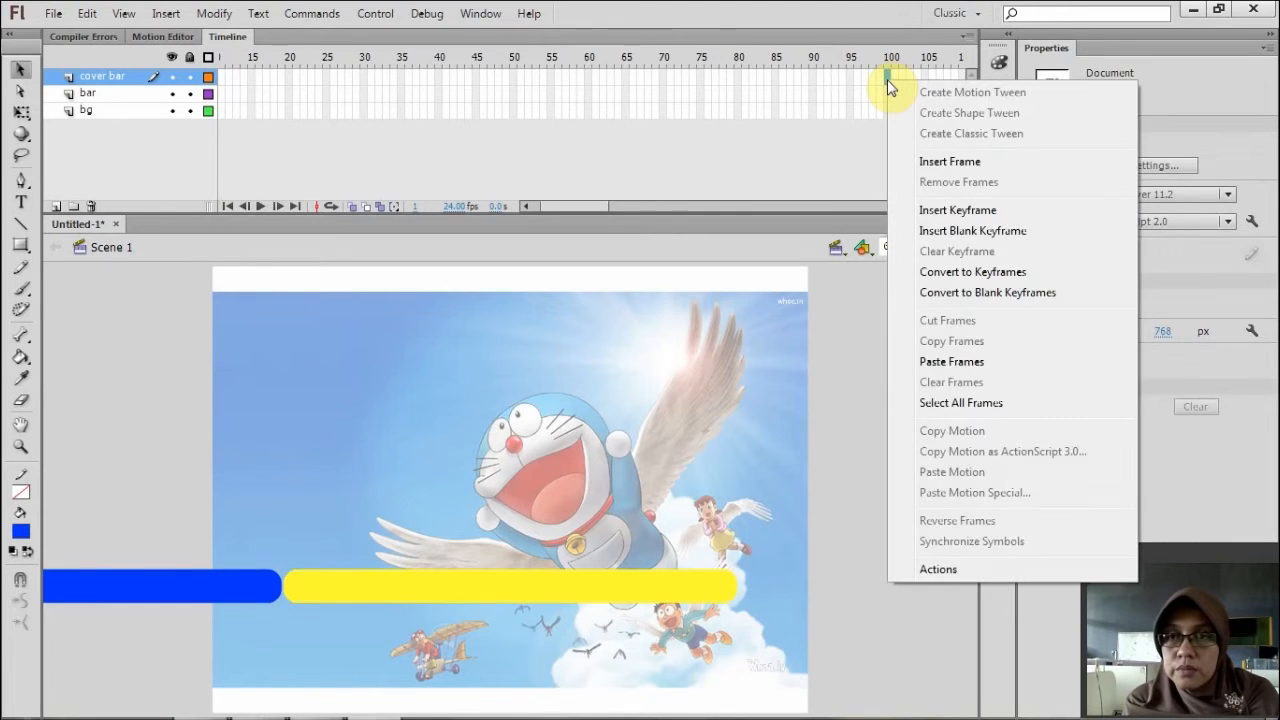
left_click(929, 211)
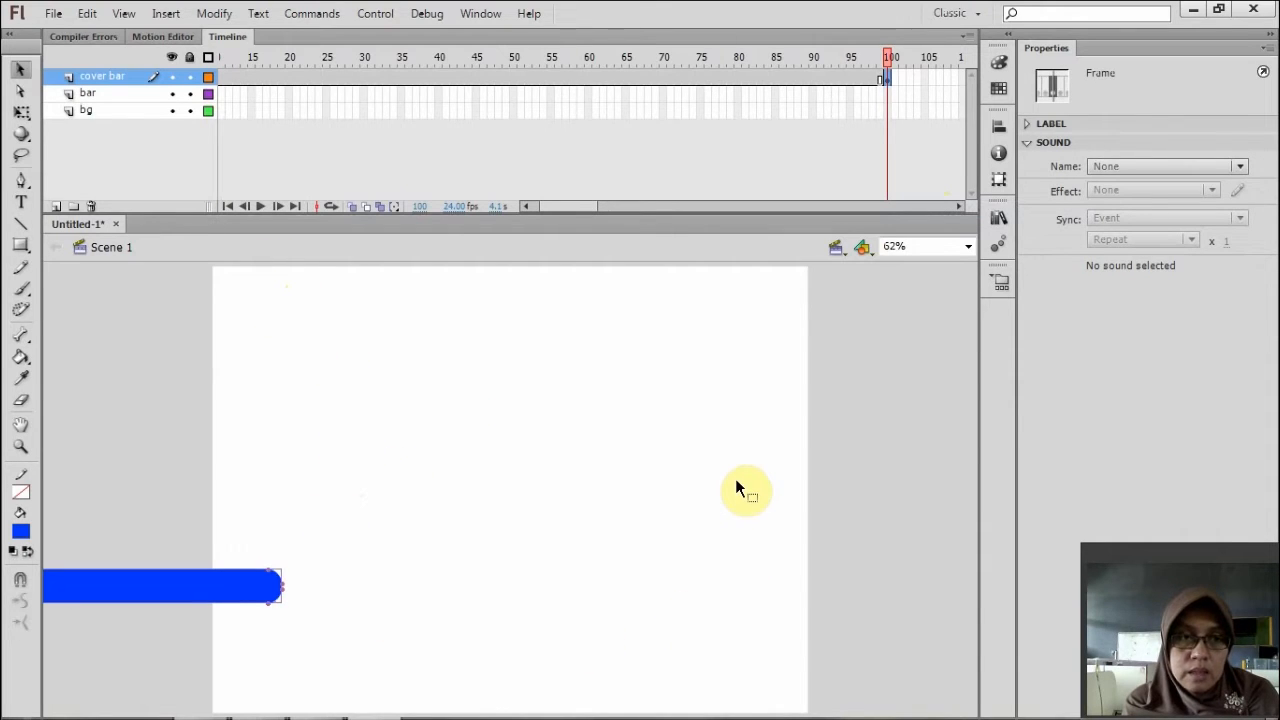
left_click(886, 78)
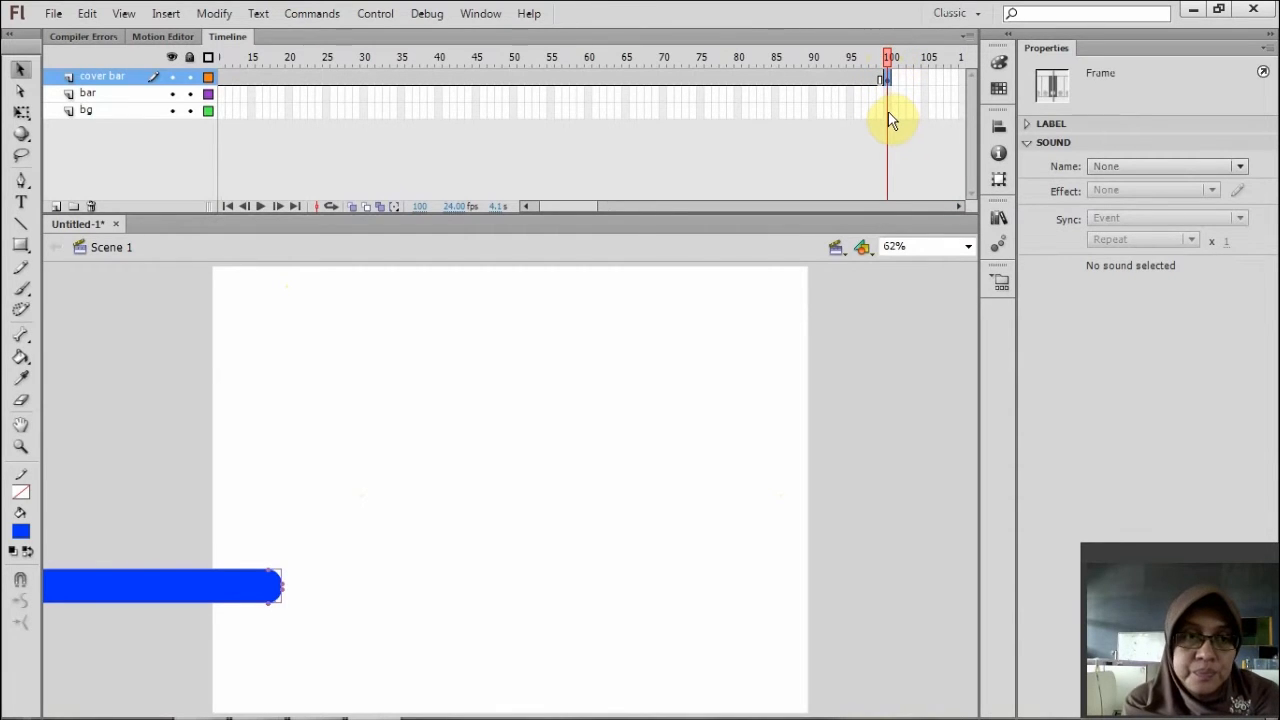
Extend the bg layer to frame 100 by inserting a frame there.
left_click(89, 111)
left_click(92, 94)
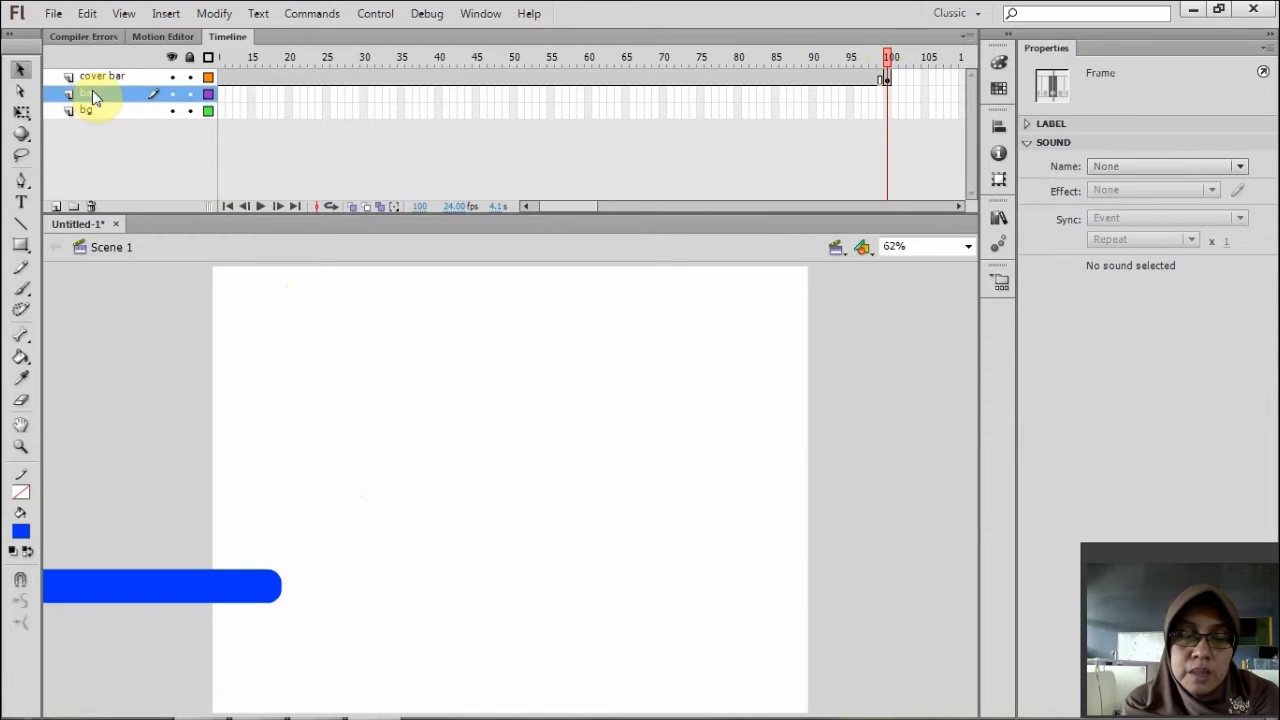
left_click(94, 113)
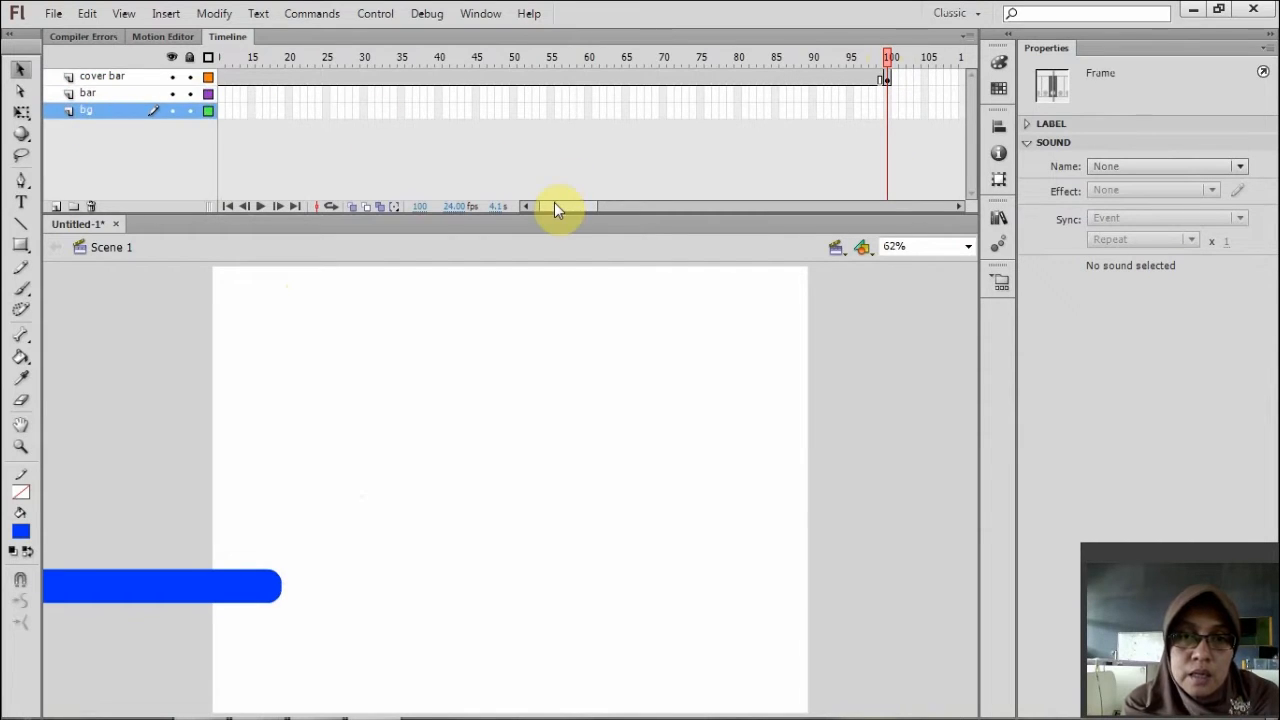
left_click_drag(555, 203, 541, 203)
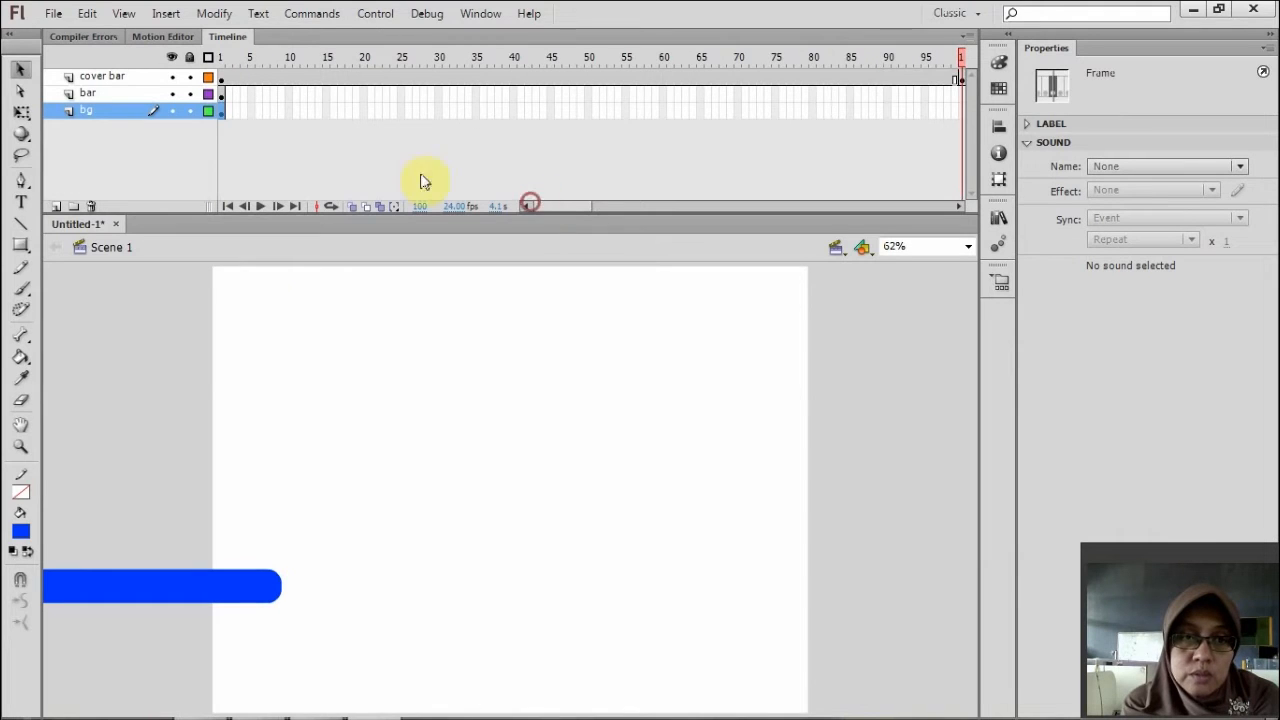
left_click(221, 96)
left_click(220, 110)
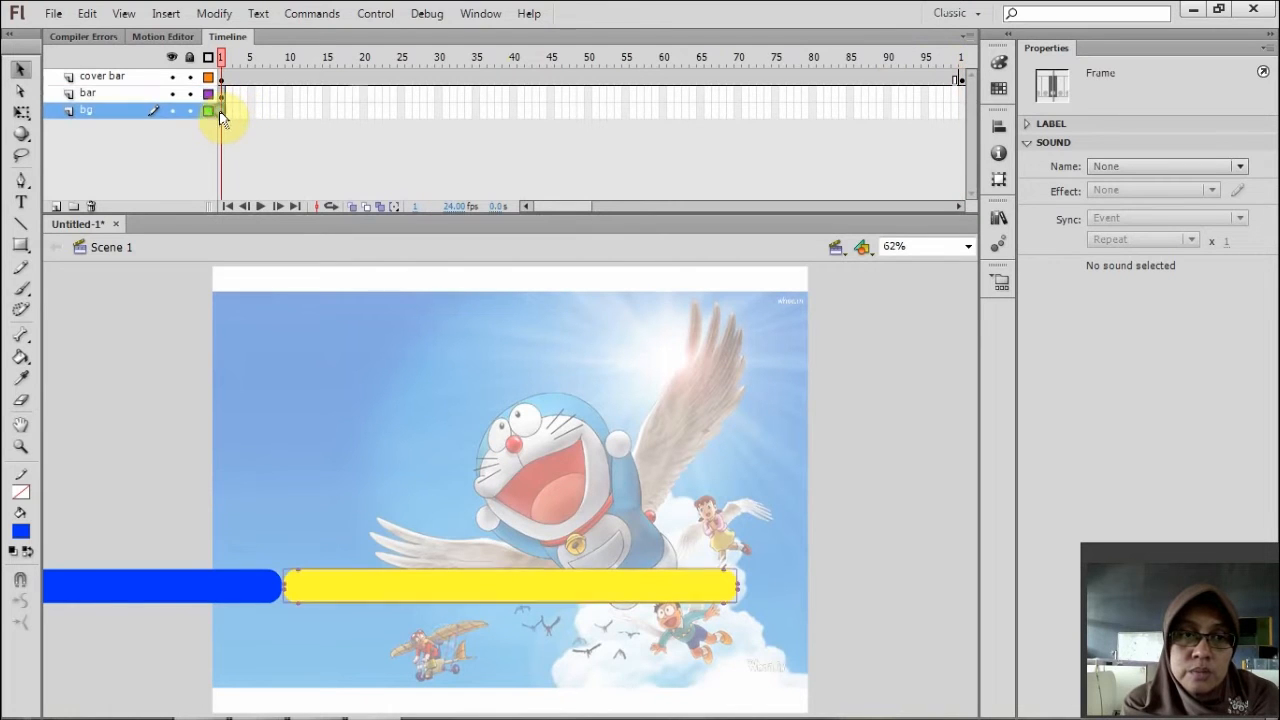
left_click_drag(578, 208, 589, 206)
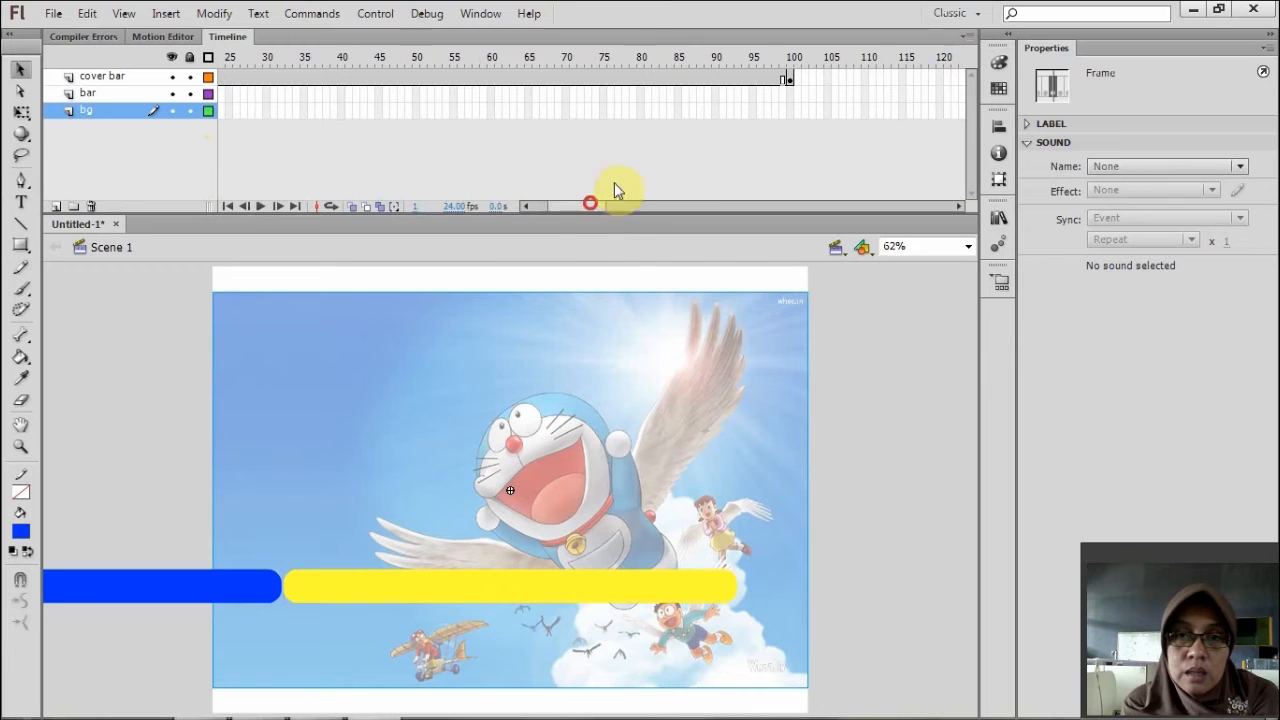
left_click(789, 110)
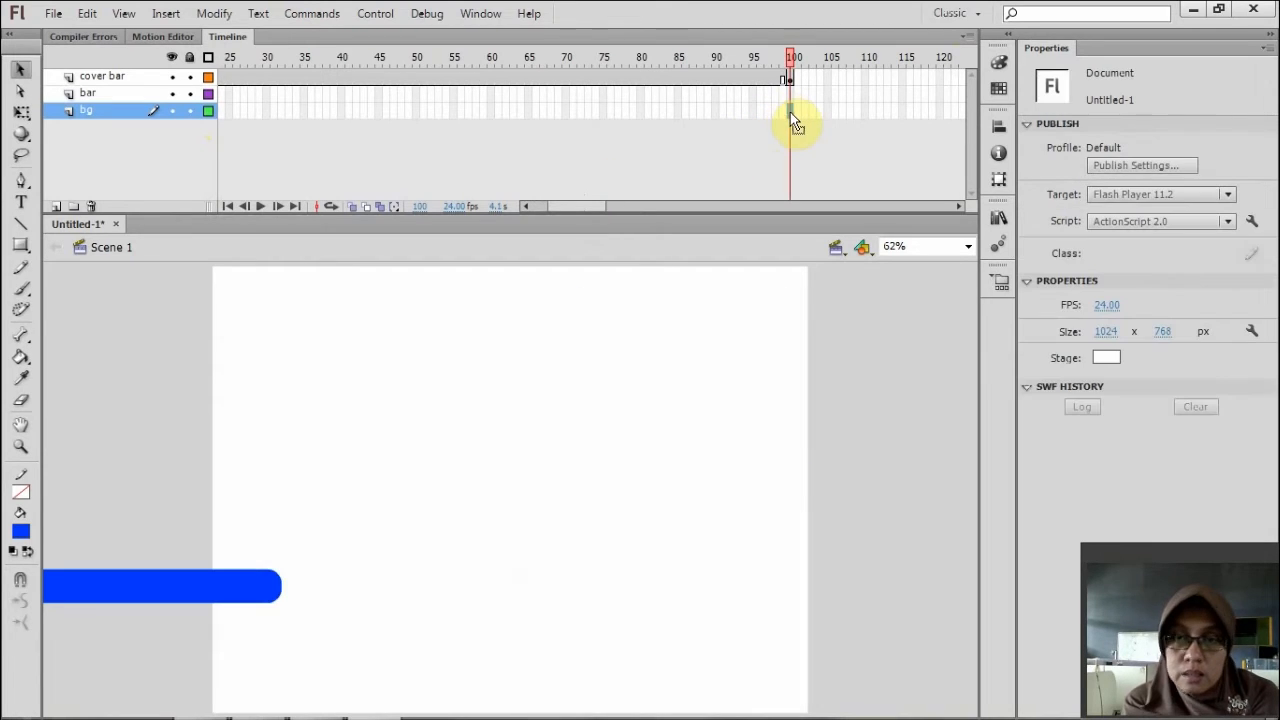
key("F5")
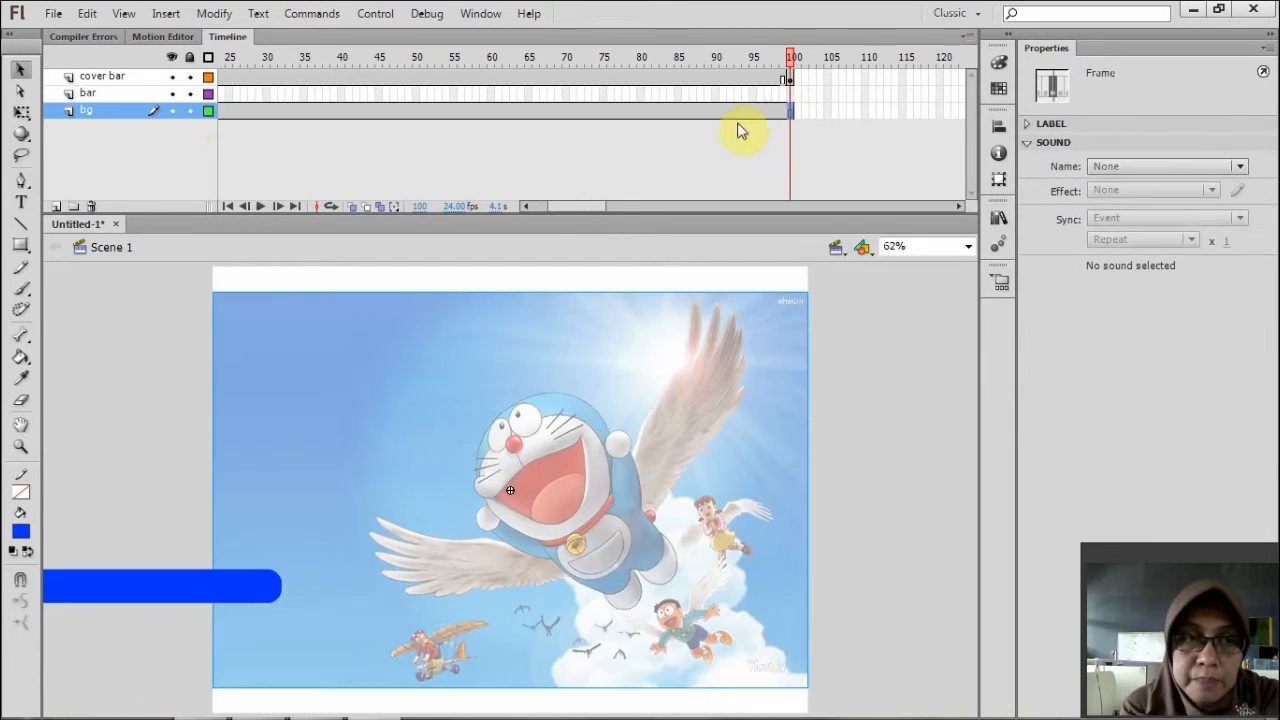
Extend the bar layer to frame 100 so the yellow bar spans the same length as the background.
left_click(791, 93)
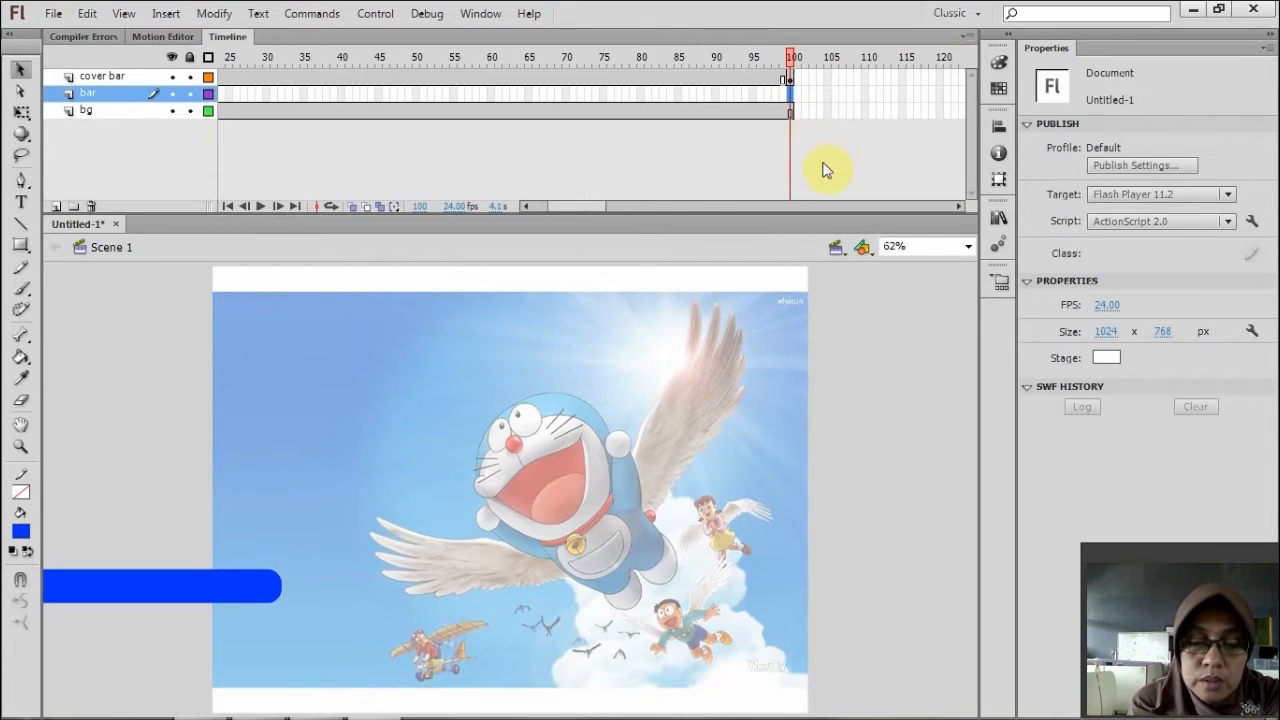
left_click(792, 96)
key("F6")
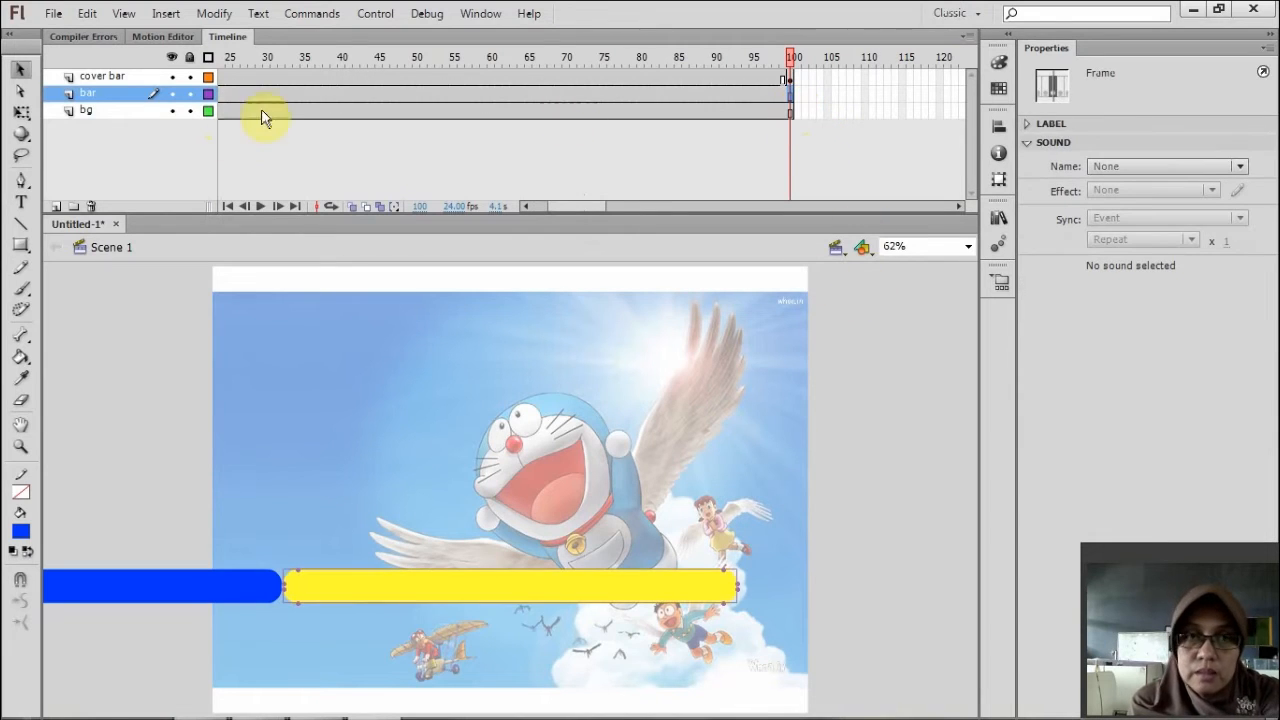
At frame 100 of the cover bar layer, align the blue bar to the horizontal center of the stage, over the yellow bar.
left_click(104, 78)
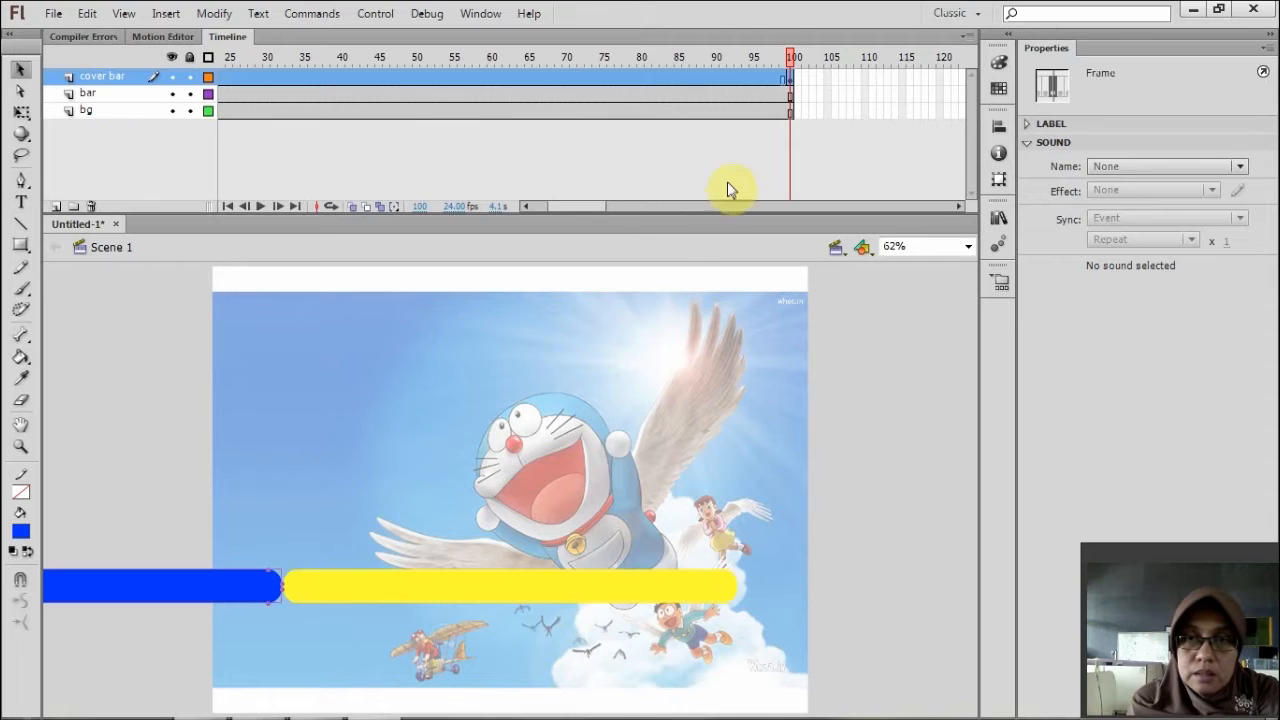
left_click(790, 78)
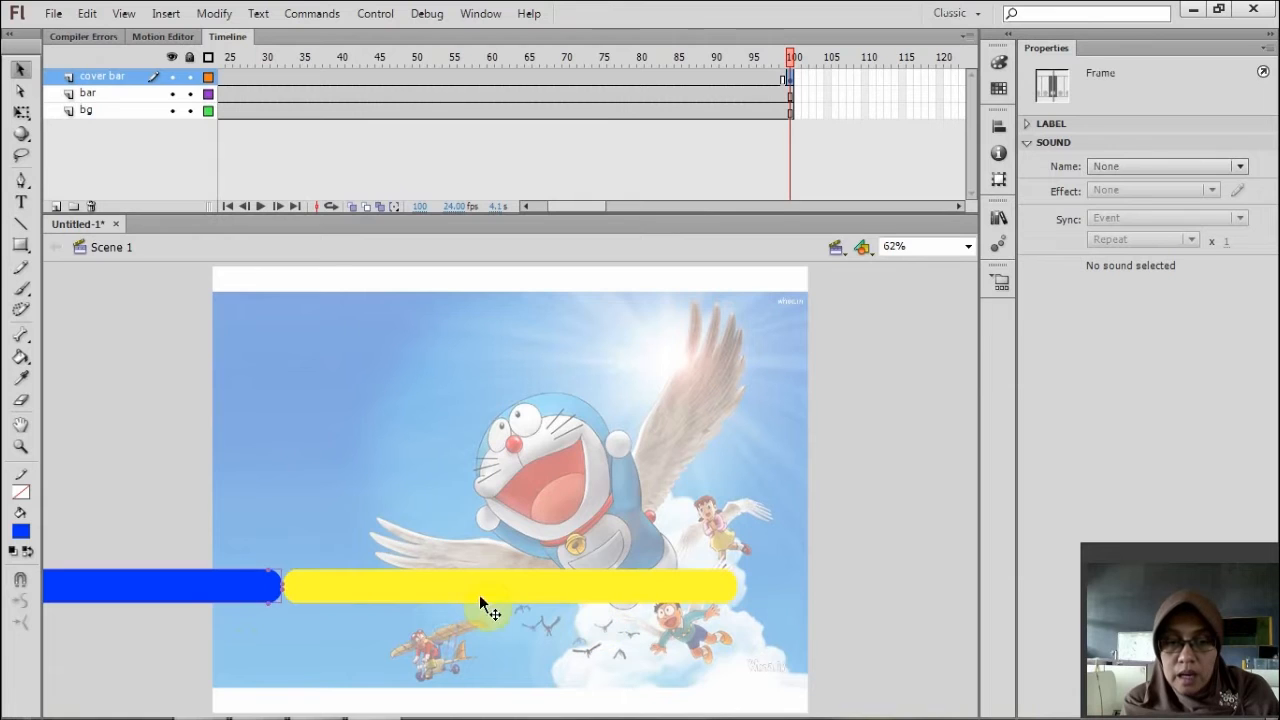
left_click(174, 594)
left_click(995, 131)
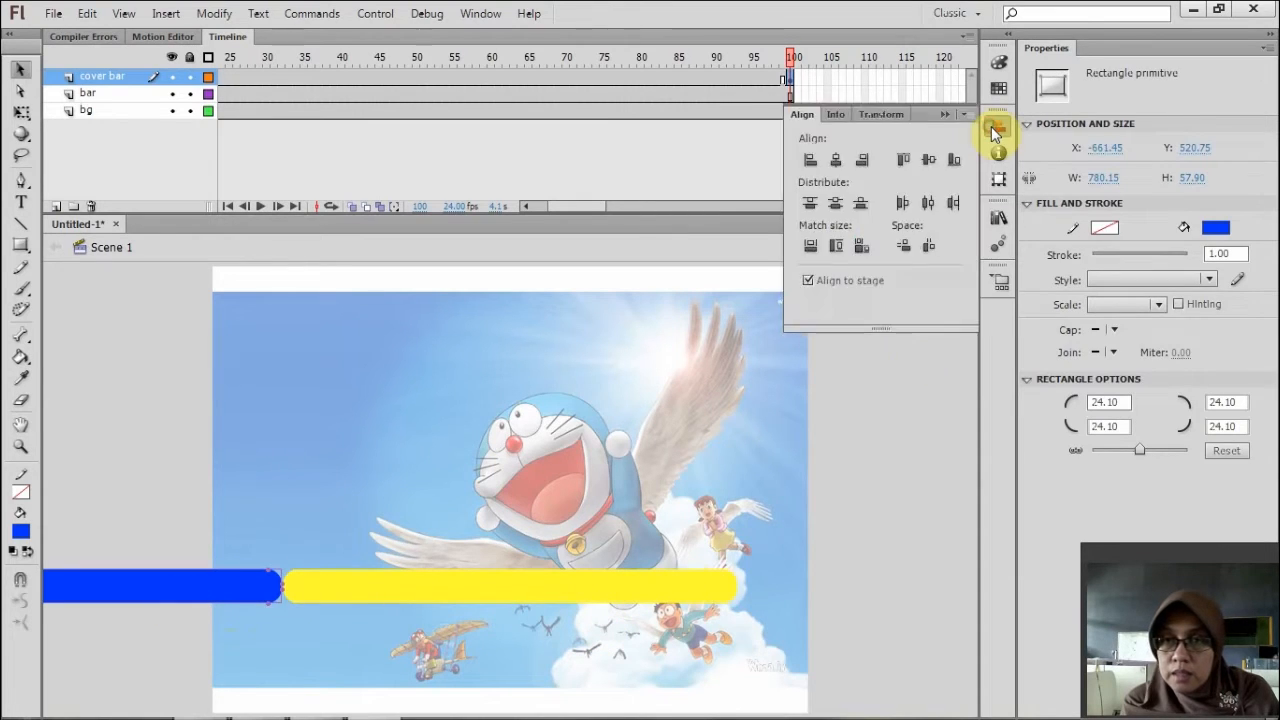
left_click(836, 161)
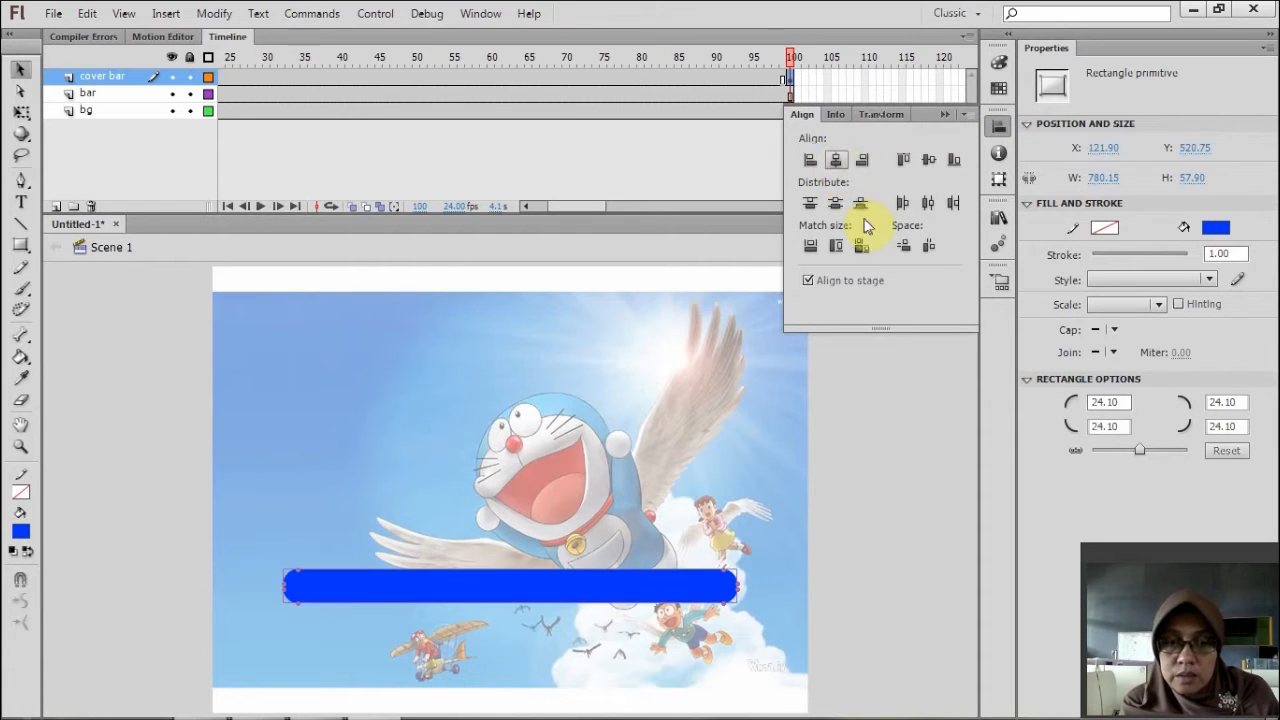
left_click(856, 423)
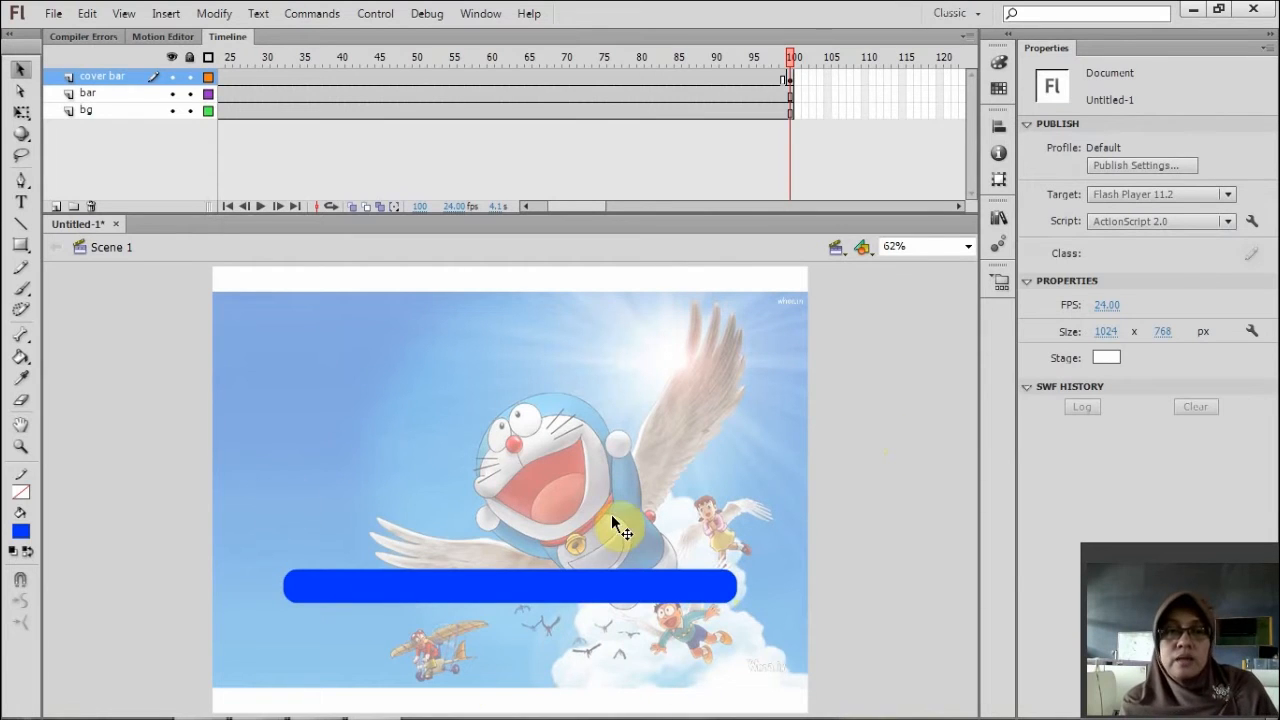
Create a classic tween on the cover bar layer between frames 1 and 100 and scrub to frame 100 to preview it.
left_click(789, 80)
left_click_drag(563, 212, 486, 263)
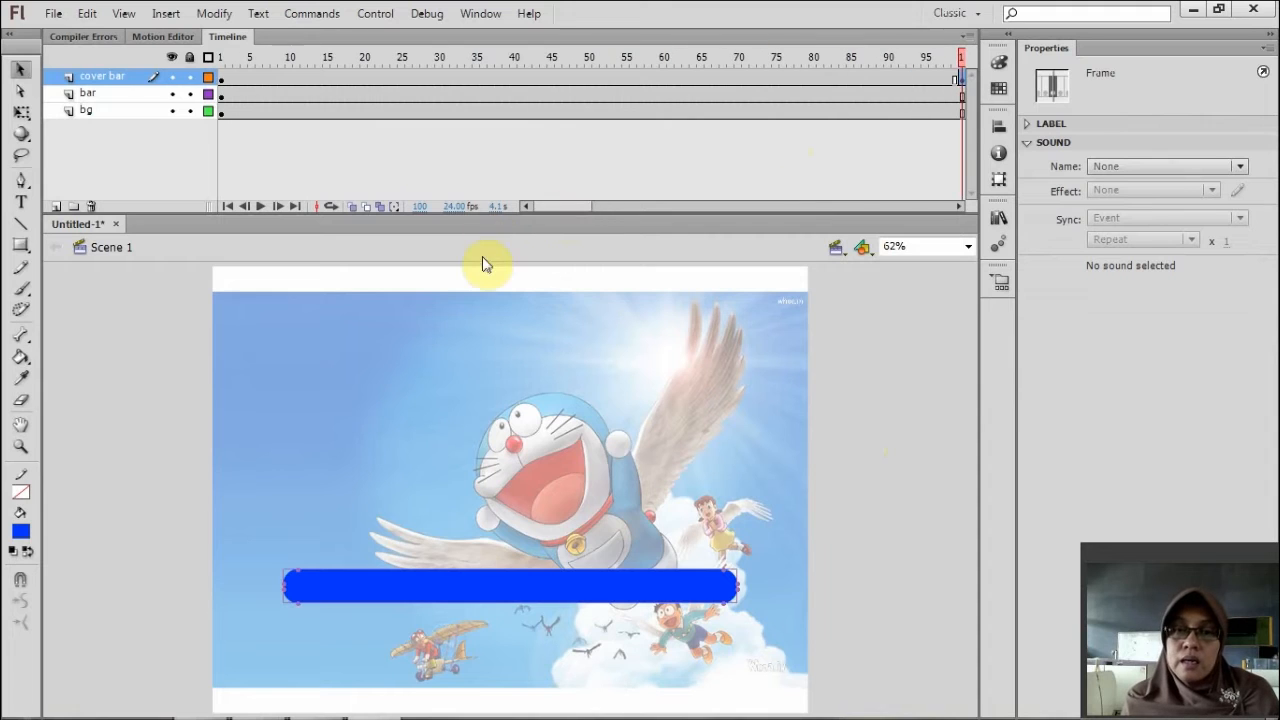
right_click(406, 77)
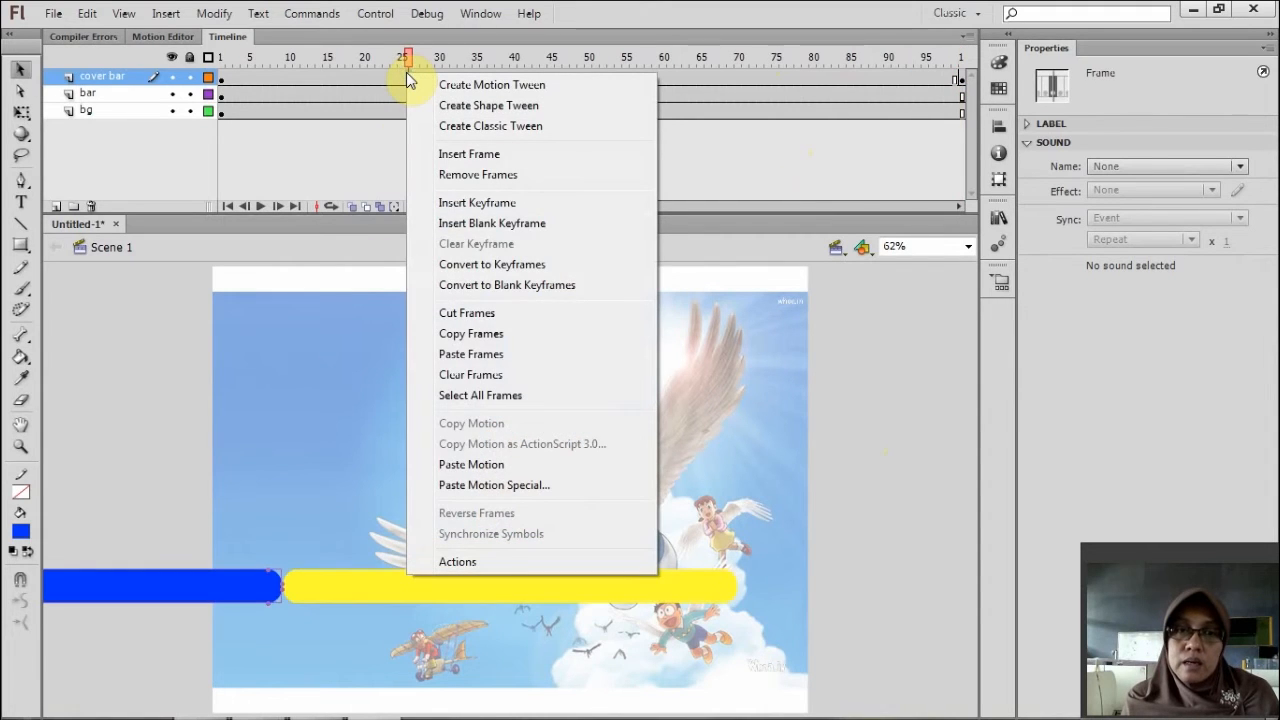
left_click(446, 126)
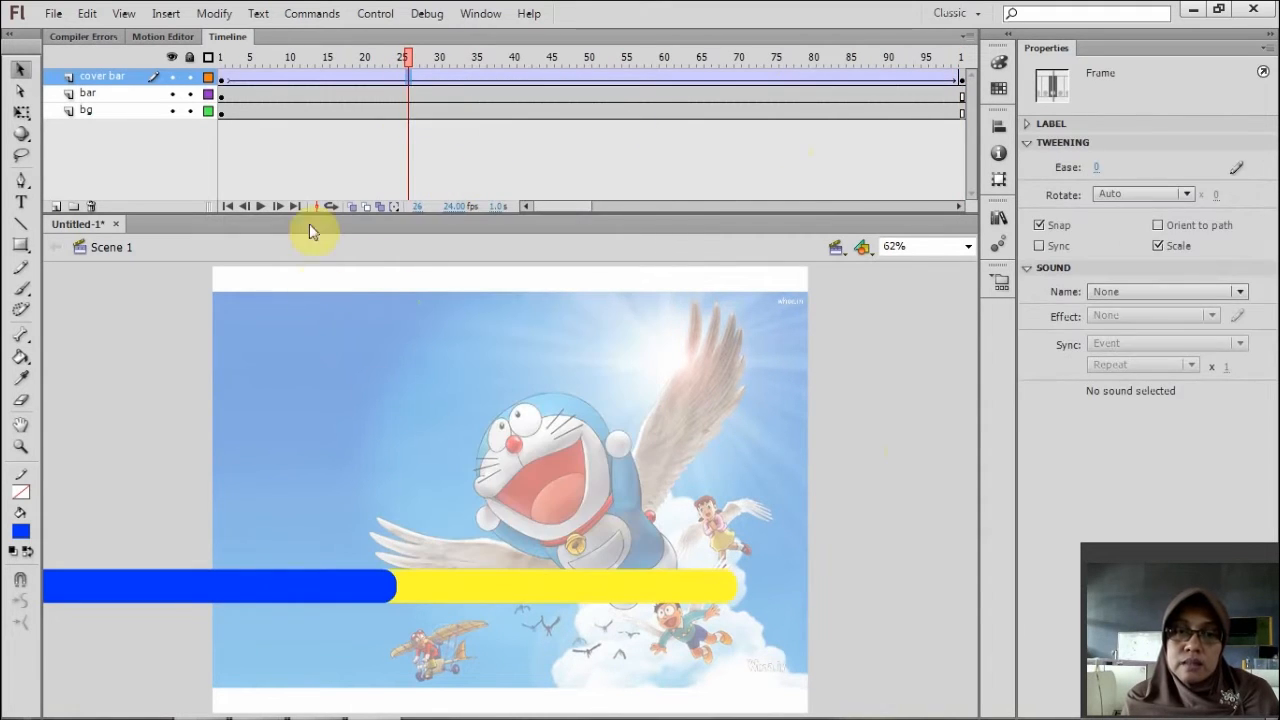
left_click_drag(406, 57, 714, 83)
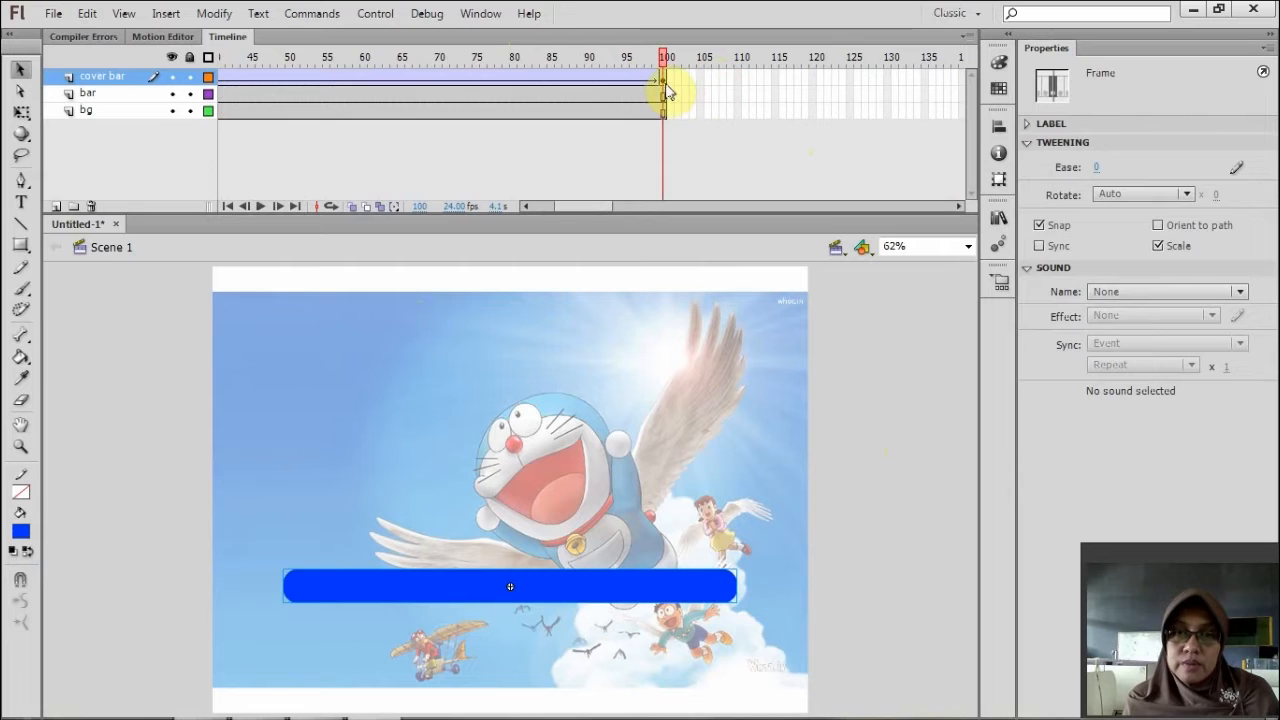
left_click(663, 80)
Duplicate the bar layer and move the duplicate above the cover bar layer.
left_click(84, 82)
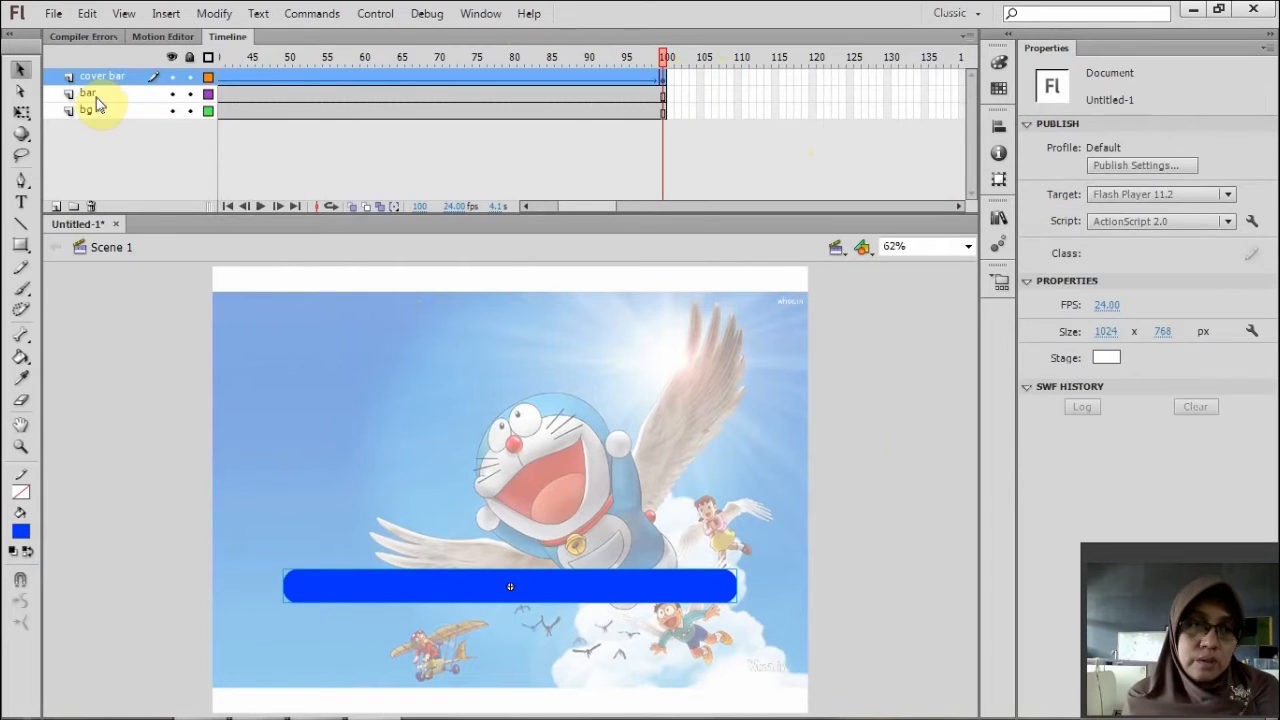
left_click(96, 97)
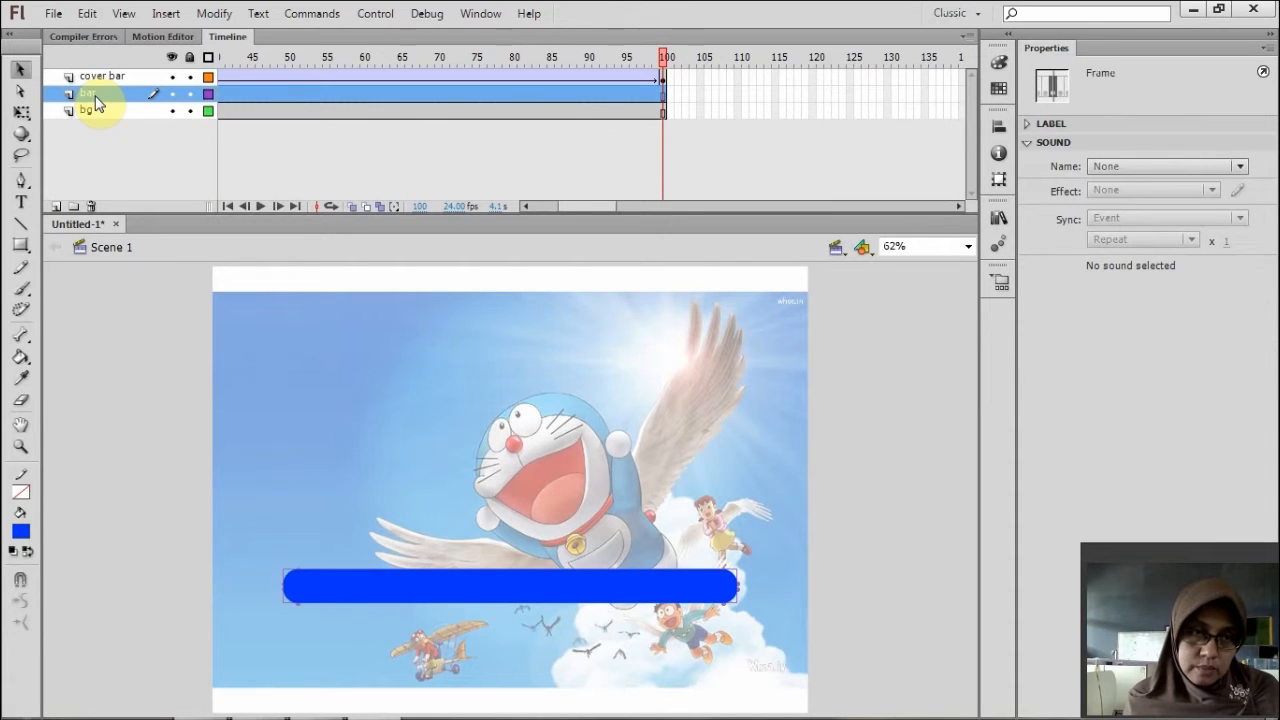
right_click(95, 97)
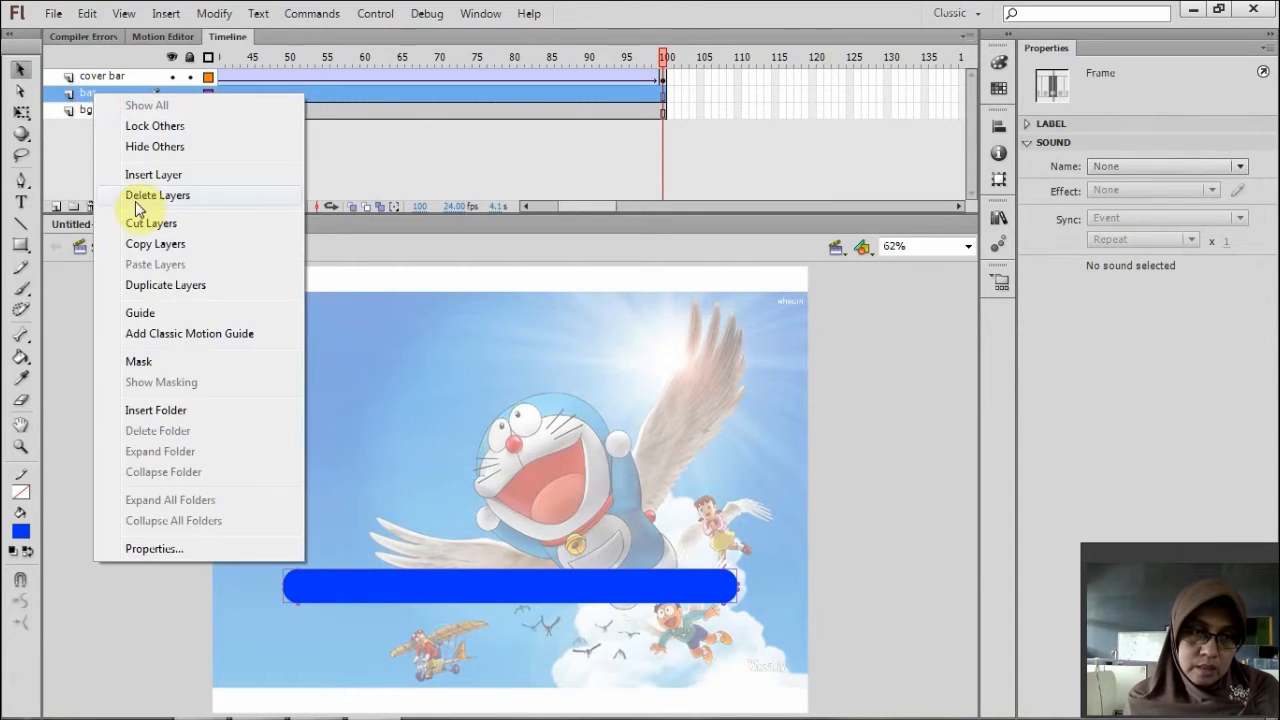
left_click(143, 290)
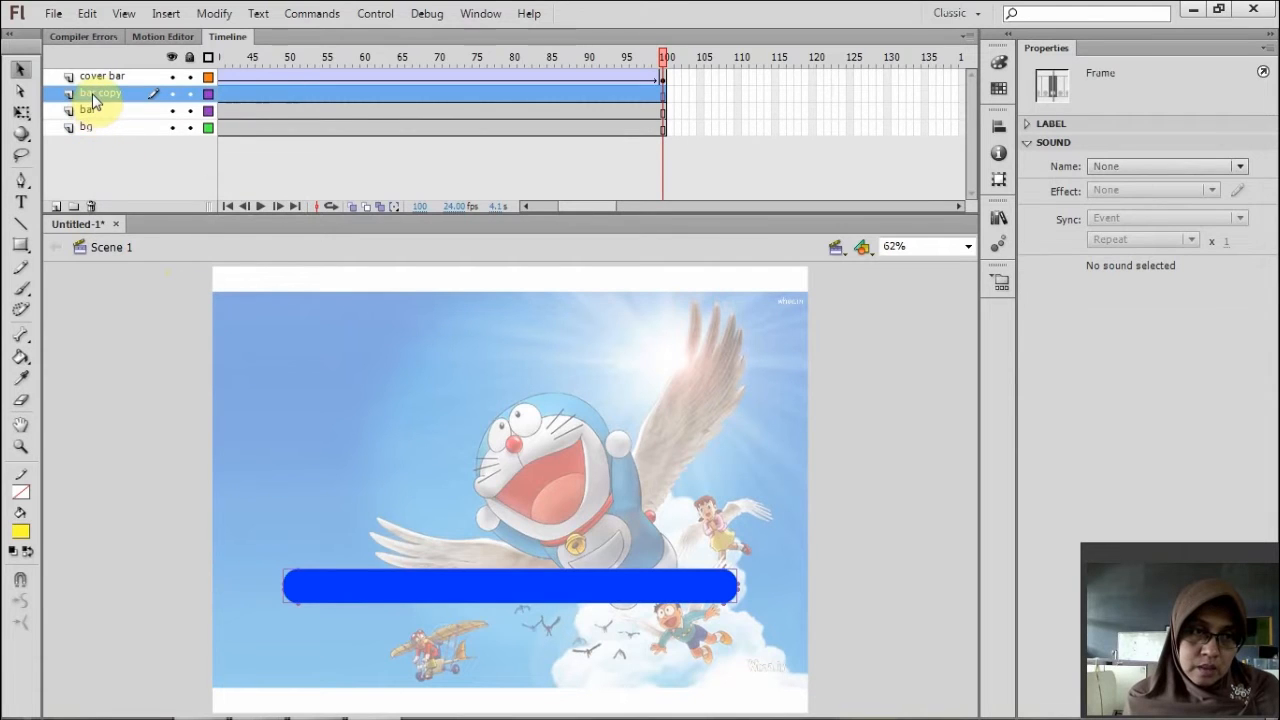
left_click_drag(92, 97, 88, 76)
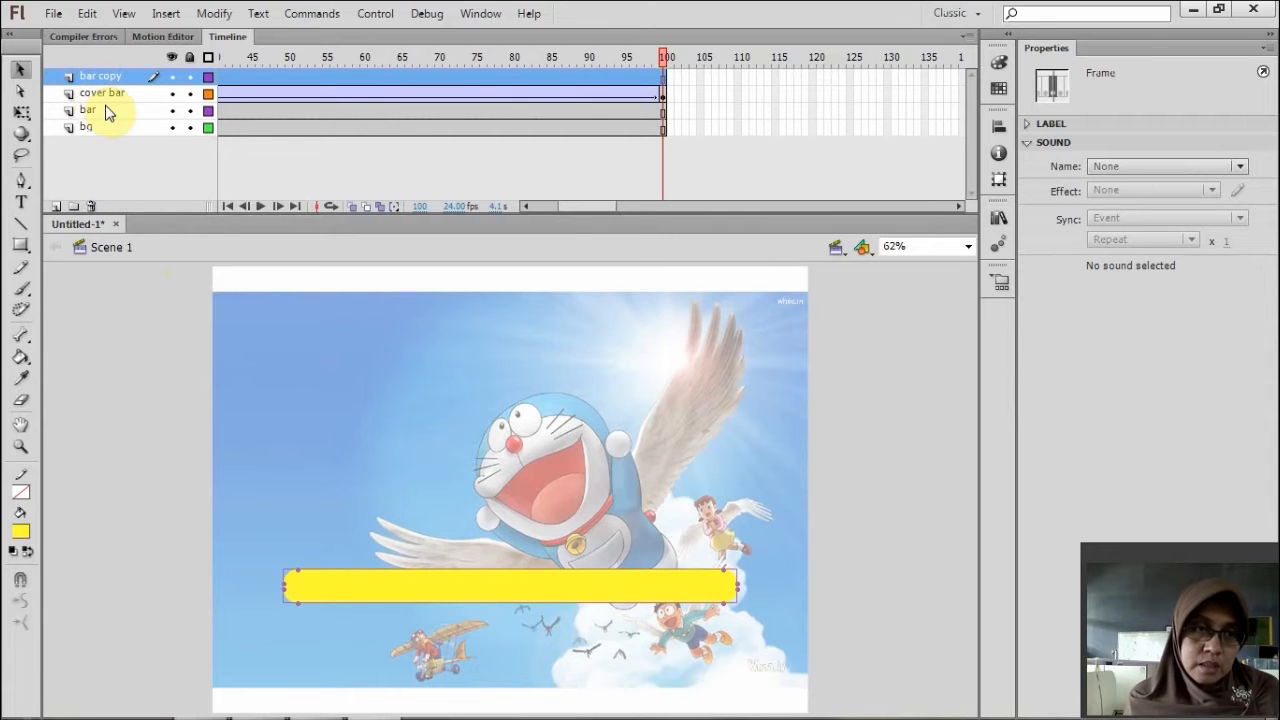
Examine how the bar copy, cover bar and bar layers stack on the stage at frame 42.
left_click(106, 110)
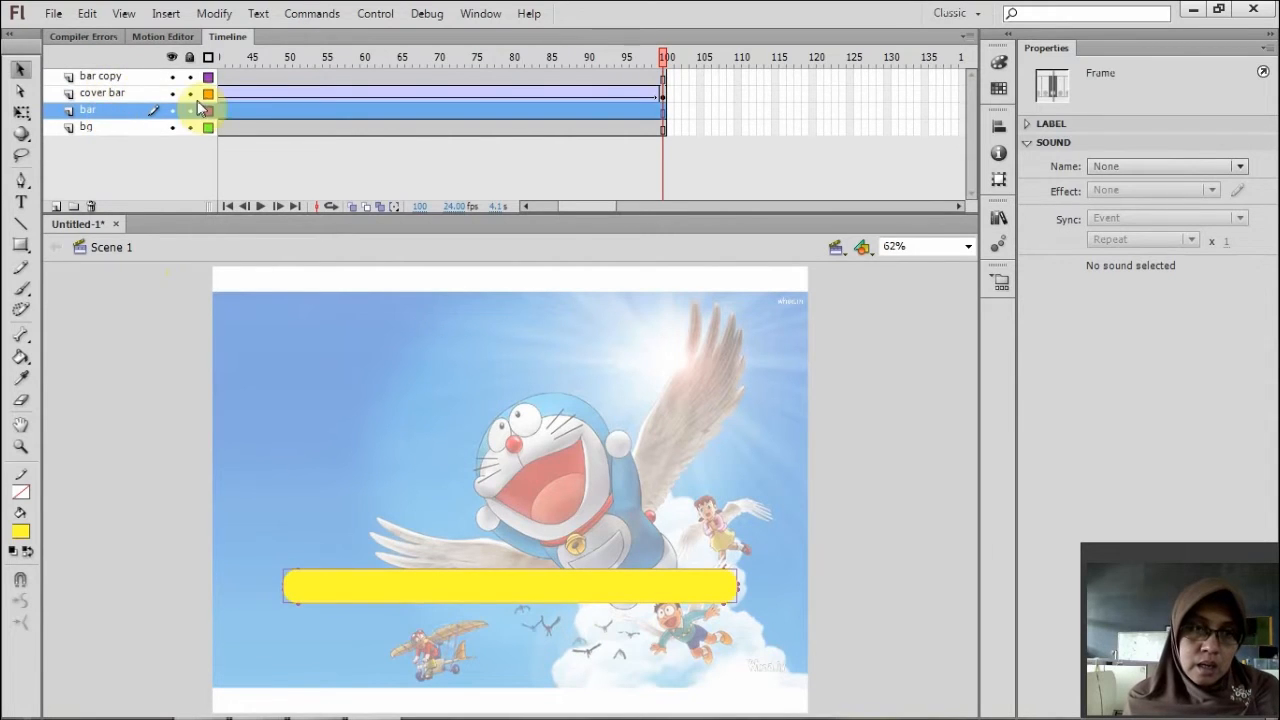
left_click(230, 92)
left_click(113, 116)
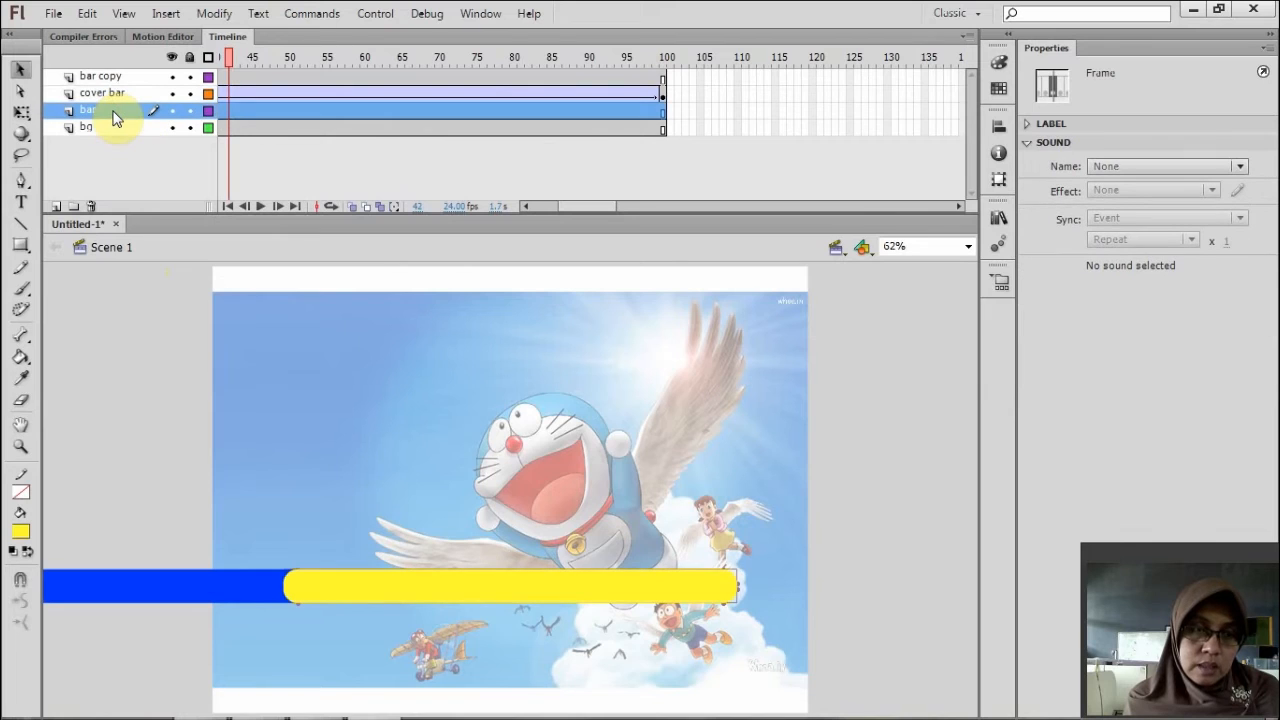
left_click(103, 80)
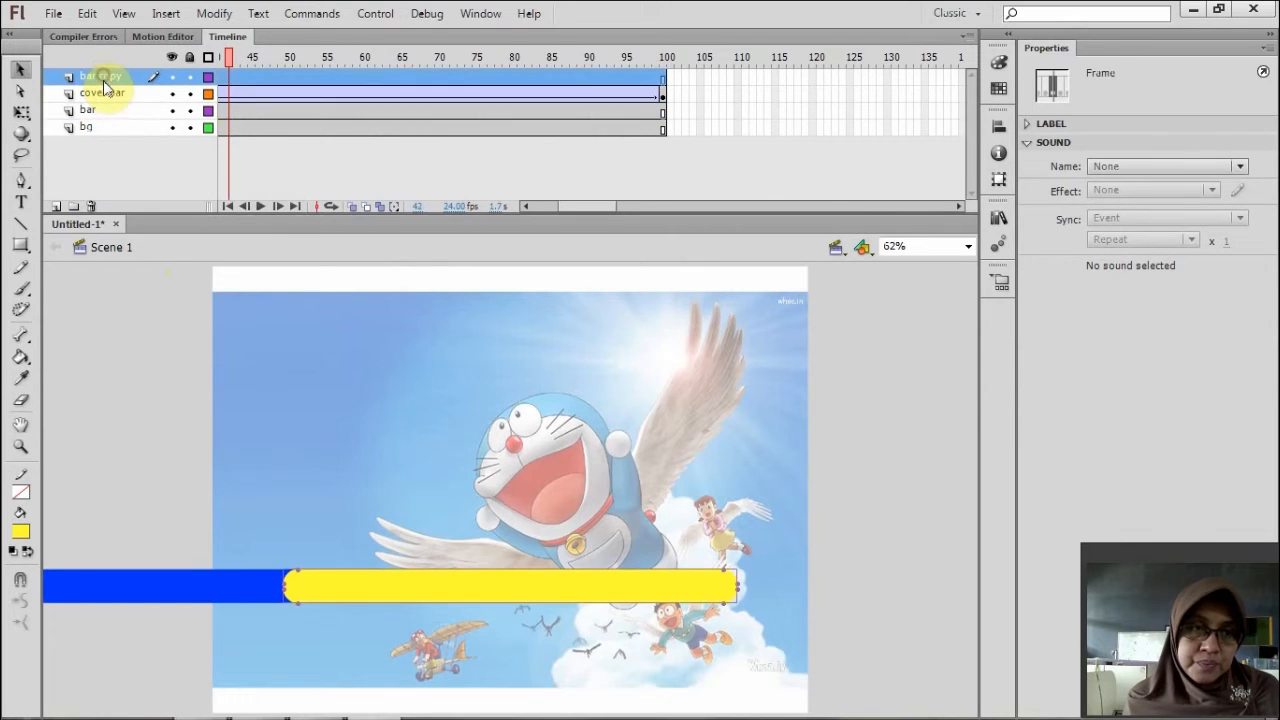
left_click(110, 111)
left_click(106, 80)
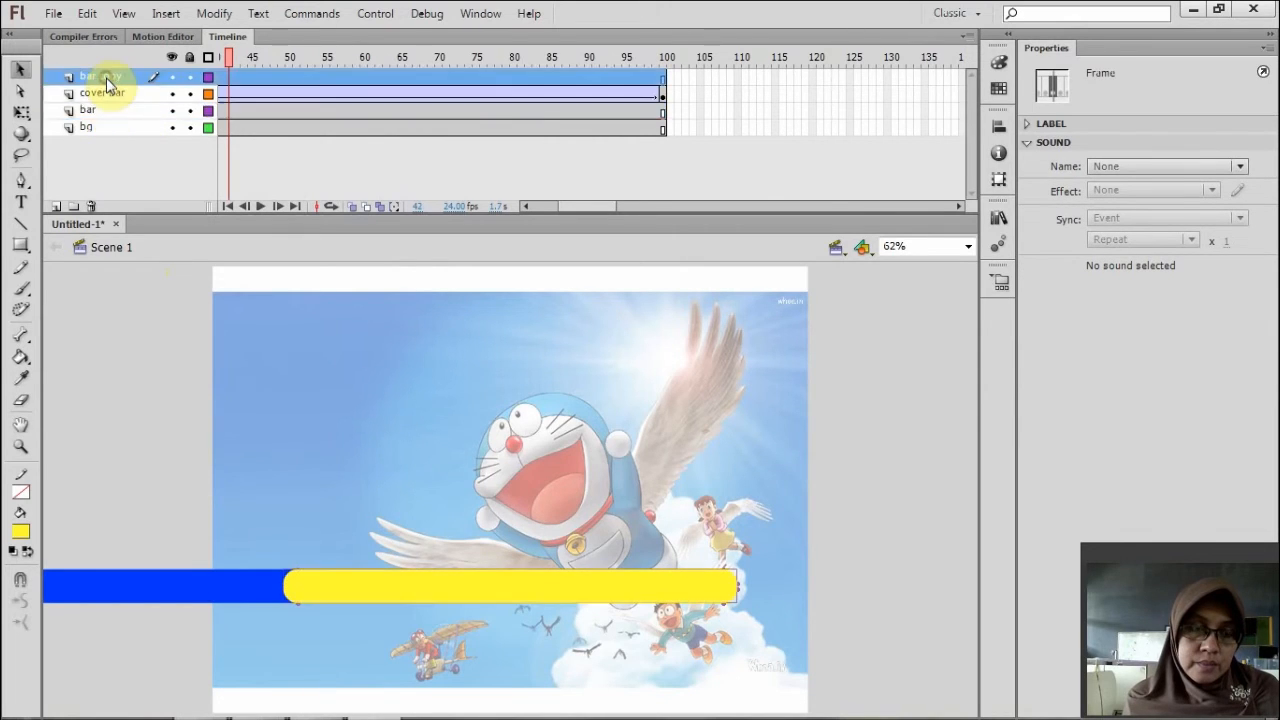
left_click(108, 93)
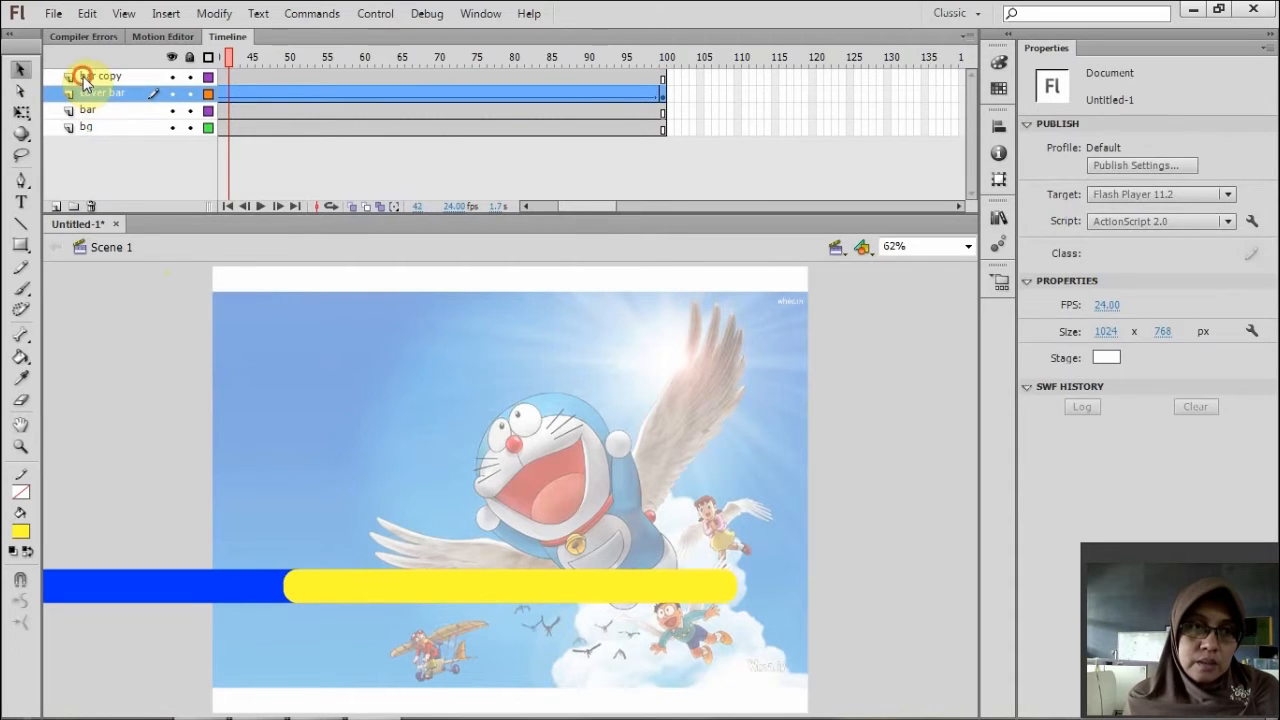
Turn the bar copy layer into a mask over the cover bar layer.
left_click(83, 78)
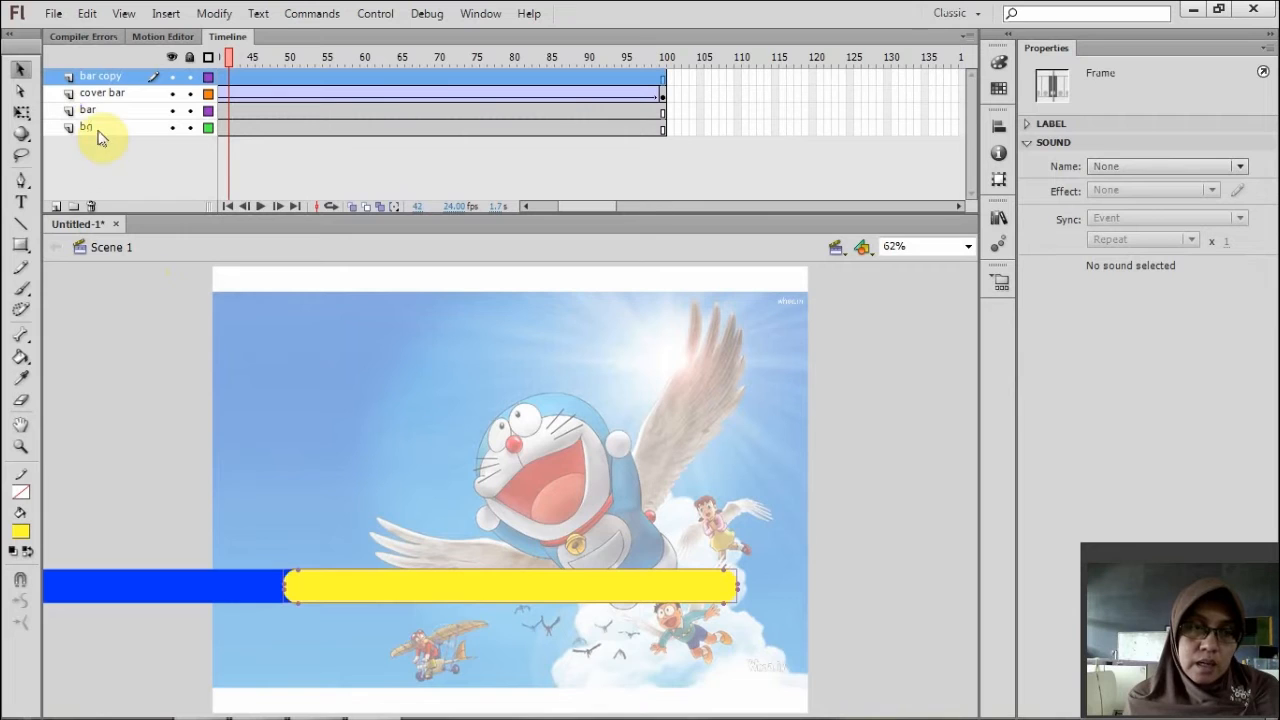
right_click(102, 80)
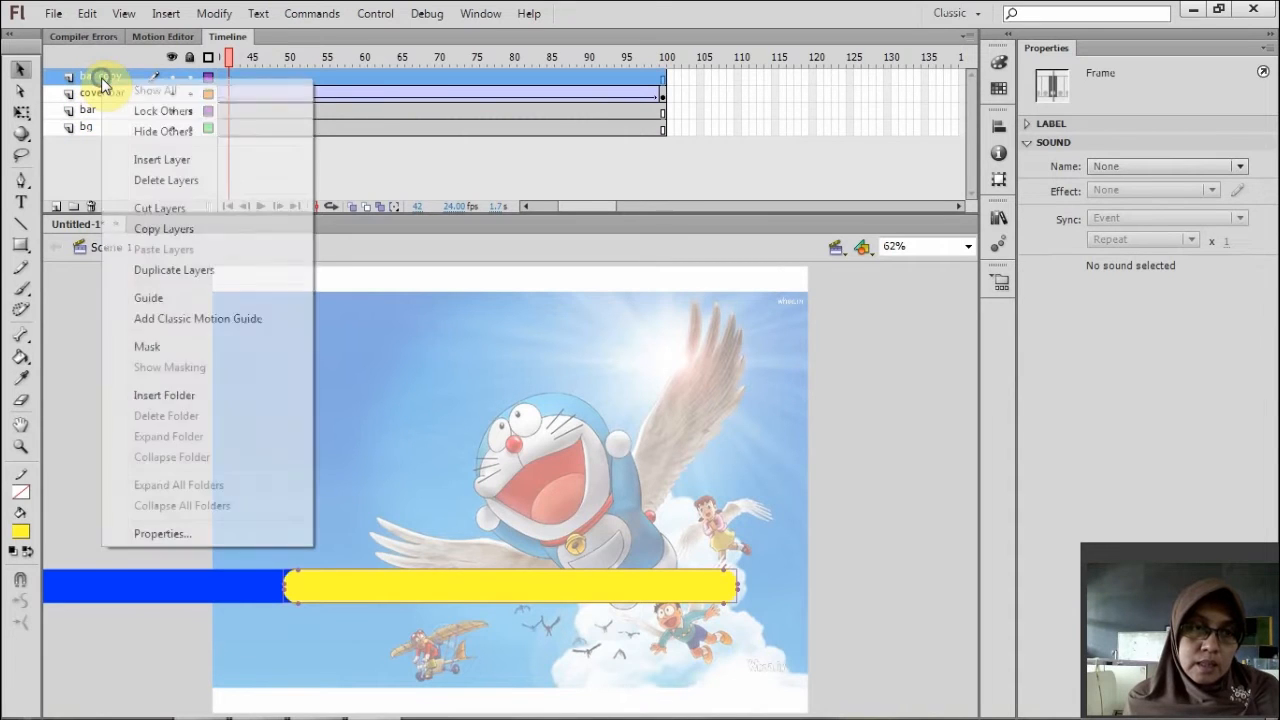
left_click(147, 346)
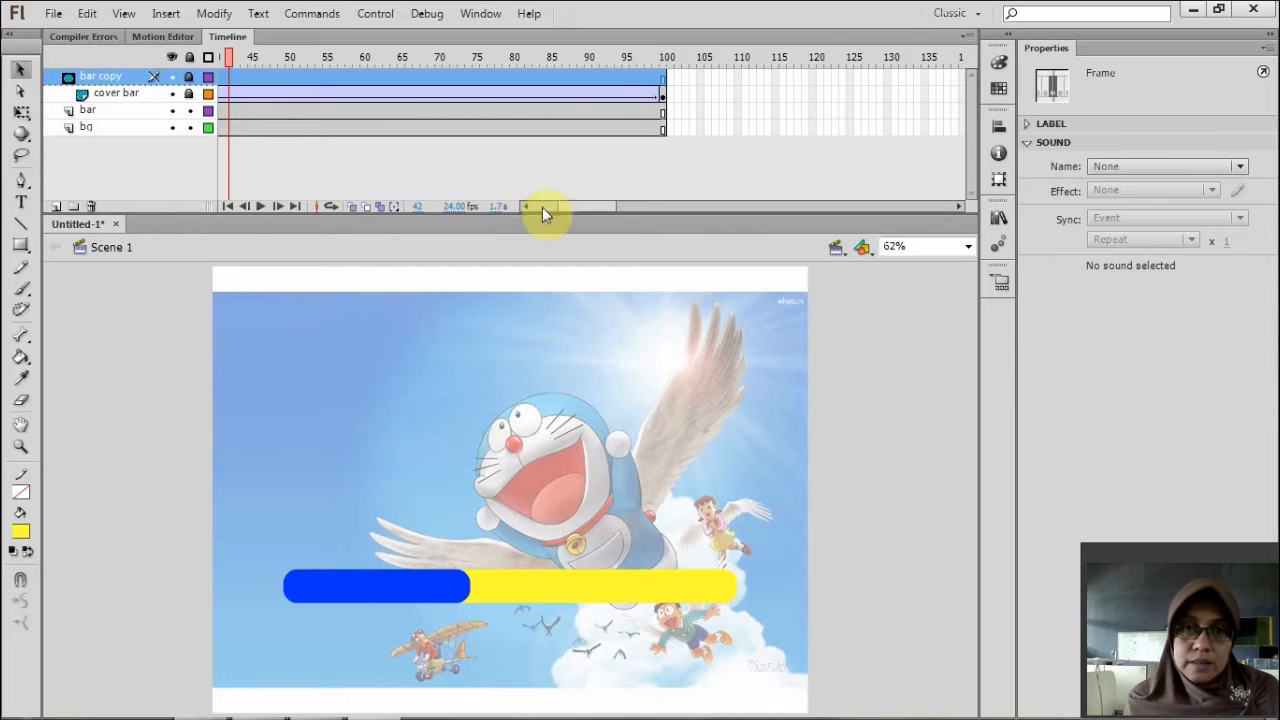
Return the playhead to frame 1, test the movie to preview the masked loading bar, and close the preview.
left_click_drag(569, 208, 510, 198)
left_click_drag(527, 55, 206, 49)
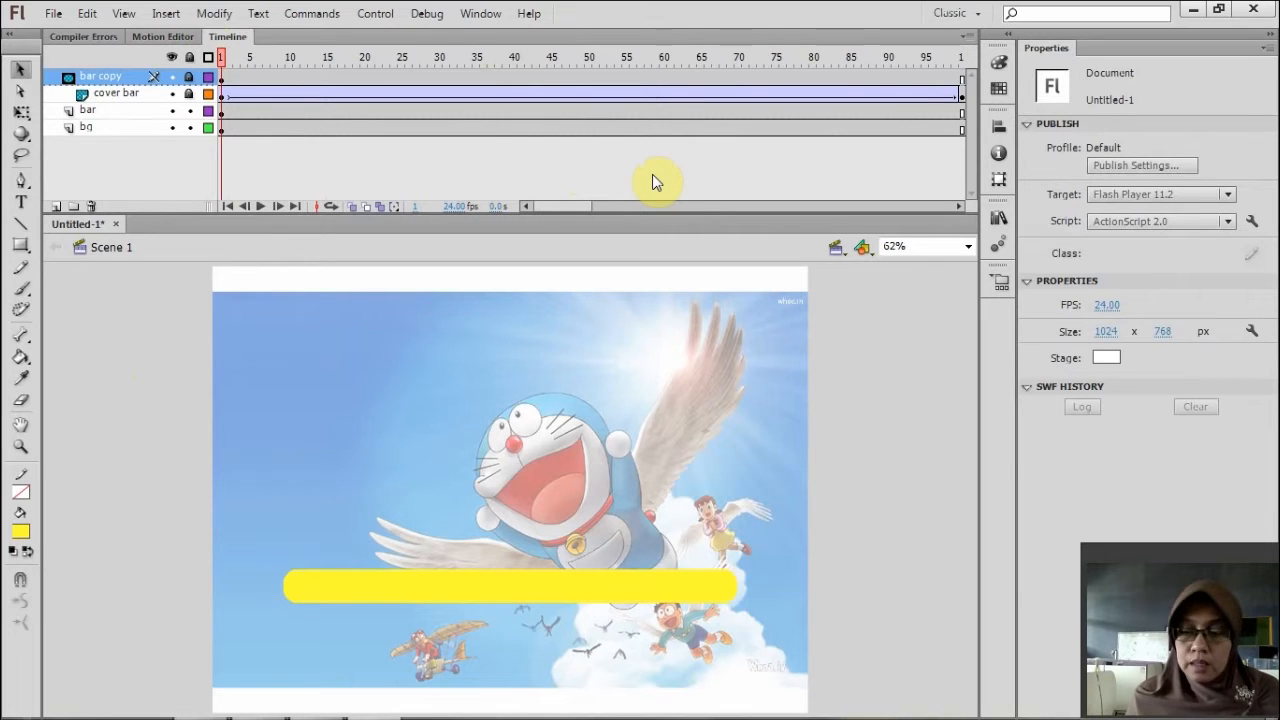
key("ctrl+Return")
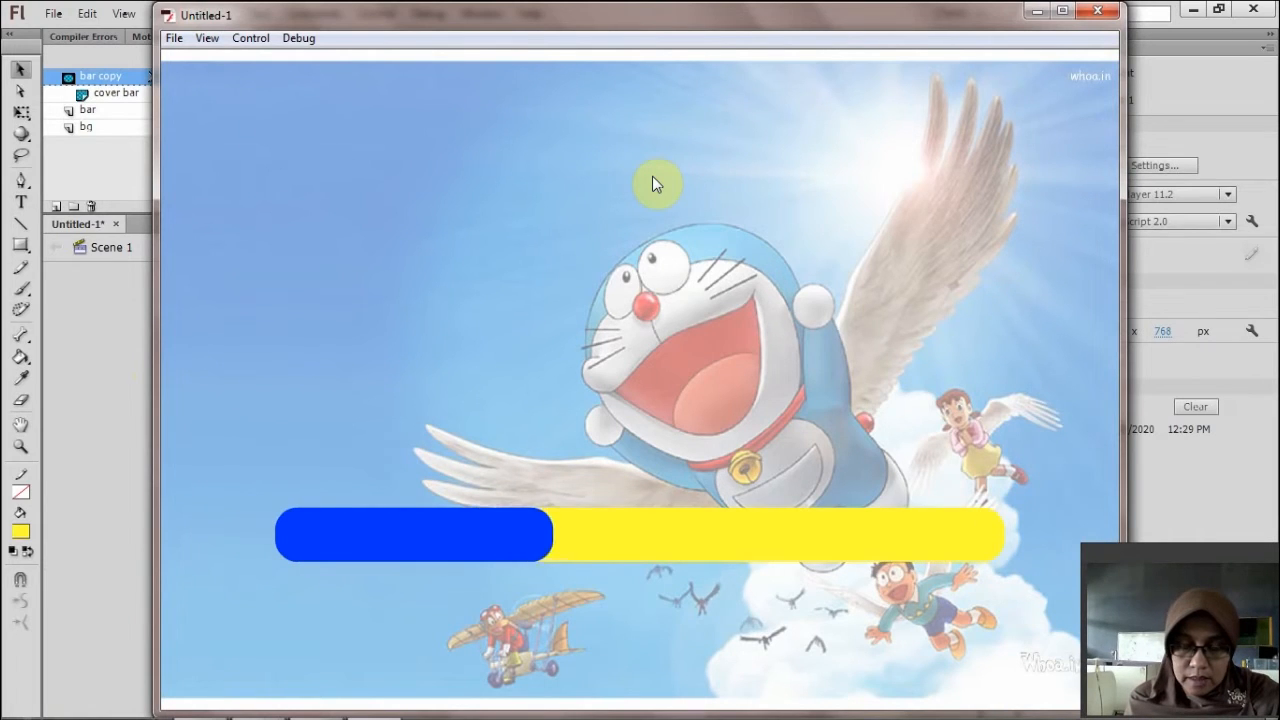
left_click(1098, 14)
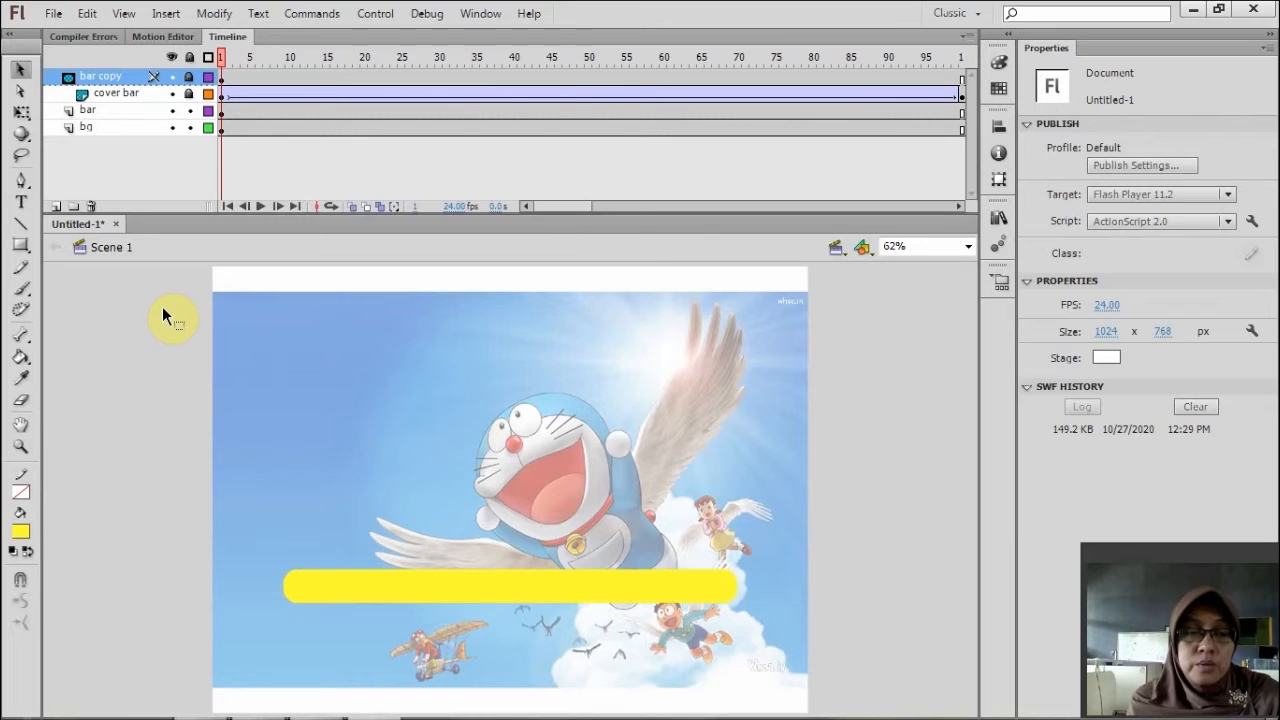
Add a new layer above bar copy and name it persen.
left_click(55, 206)
double_click(90, 79)
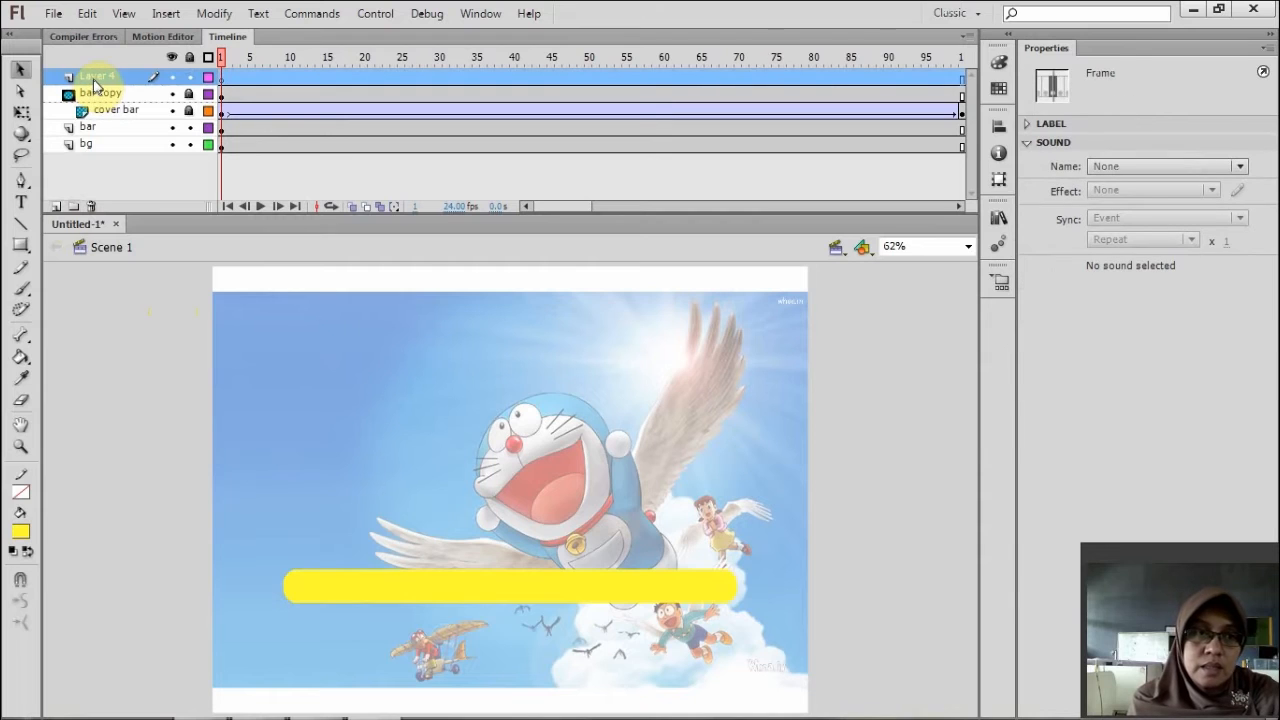
double_click(93, 79)
type("persen")
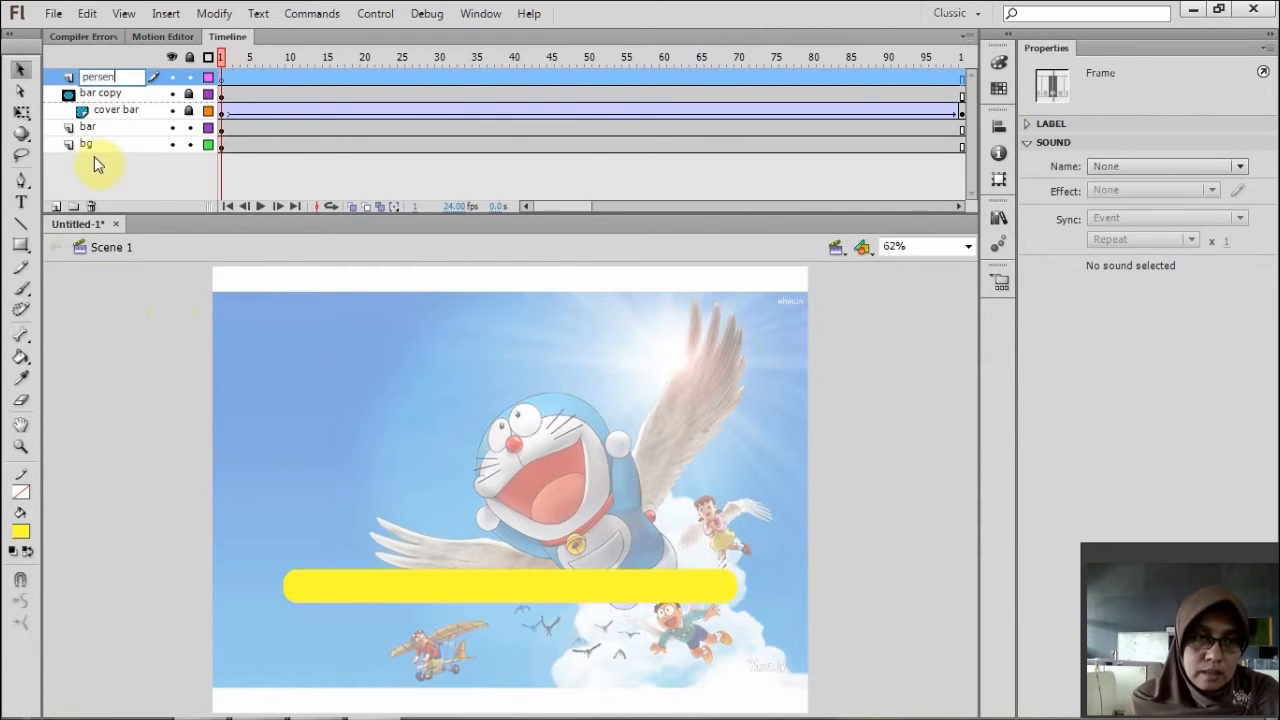
left_click(99, 316)
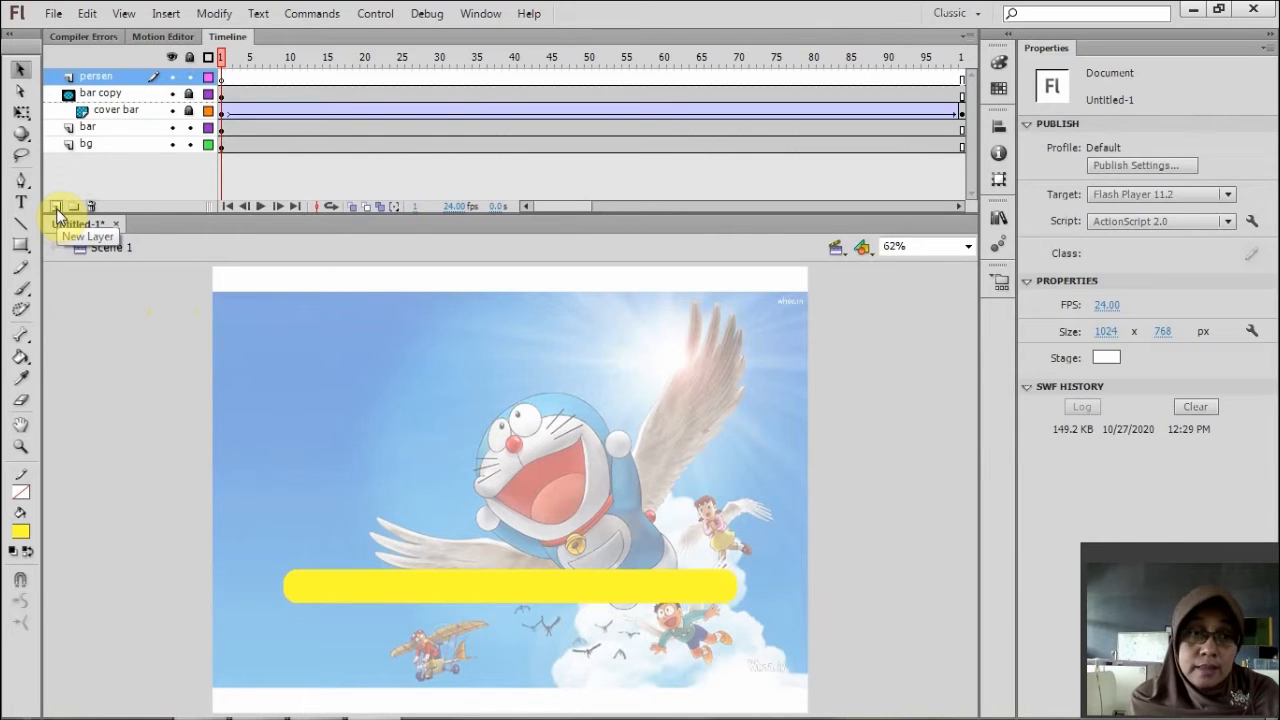
Add another layer above persen and name it loading.
left_click(56, 207)
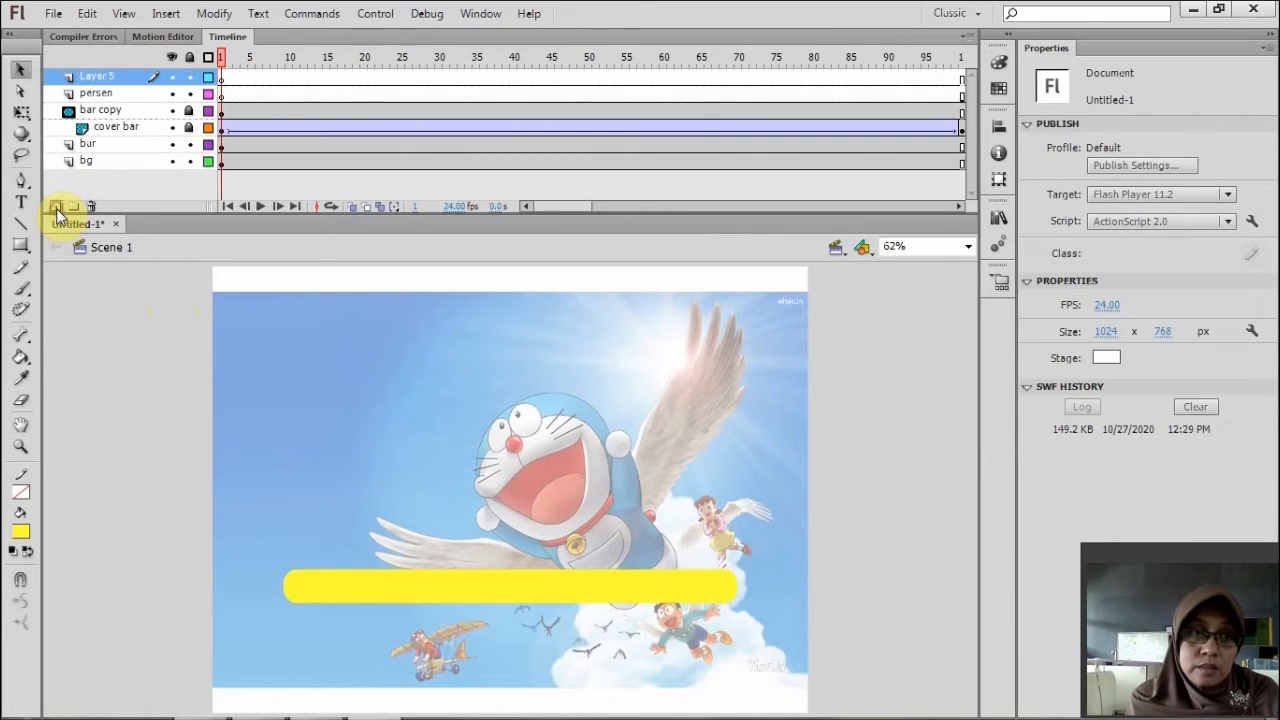
double_click(104, 76)
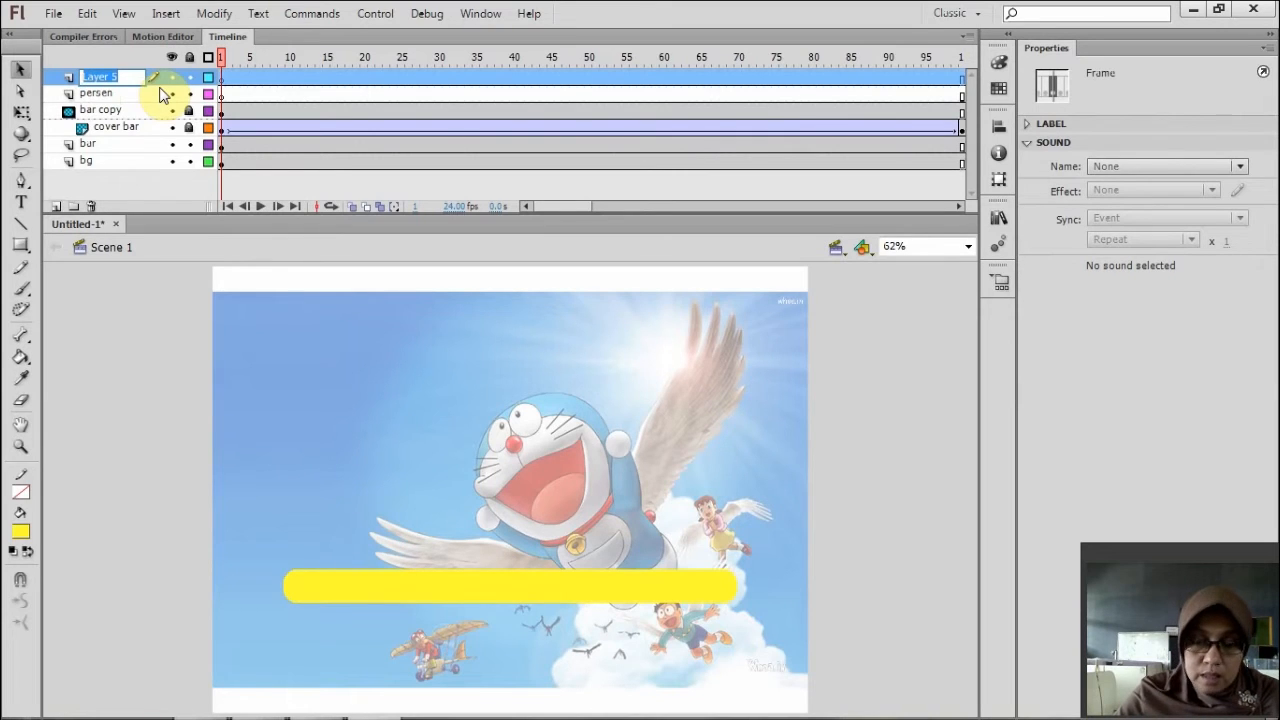
type("loading")
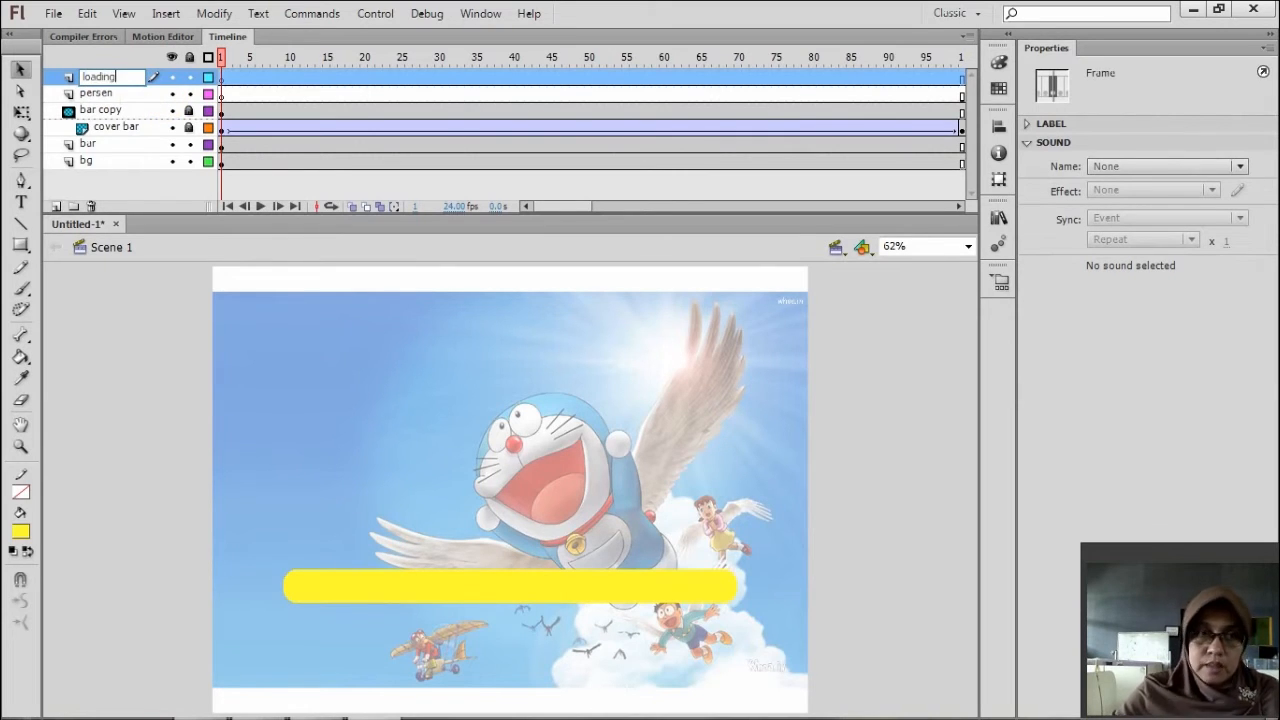
left_click(163, 94)
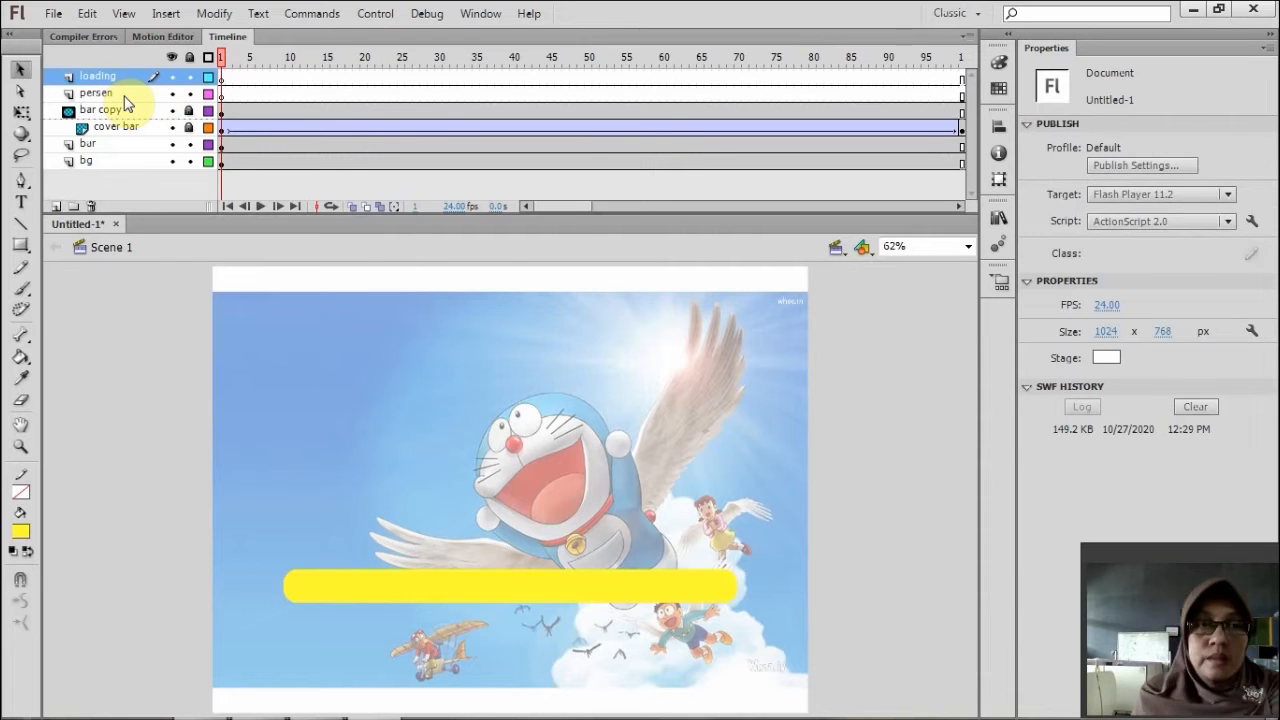
On frame 1 of the persen layer, add the static text 3% in blue near the middle of the yellow bar.
left_click(130, 97)
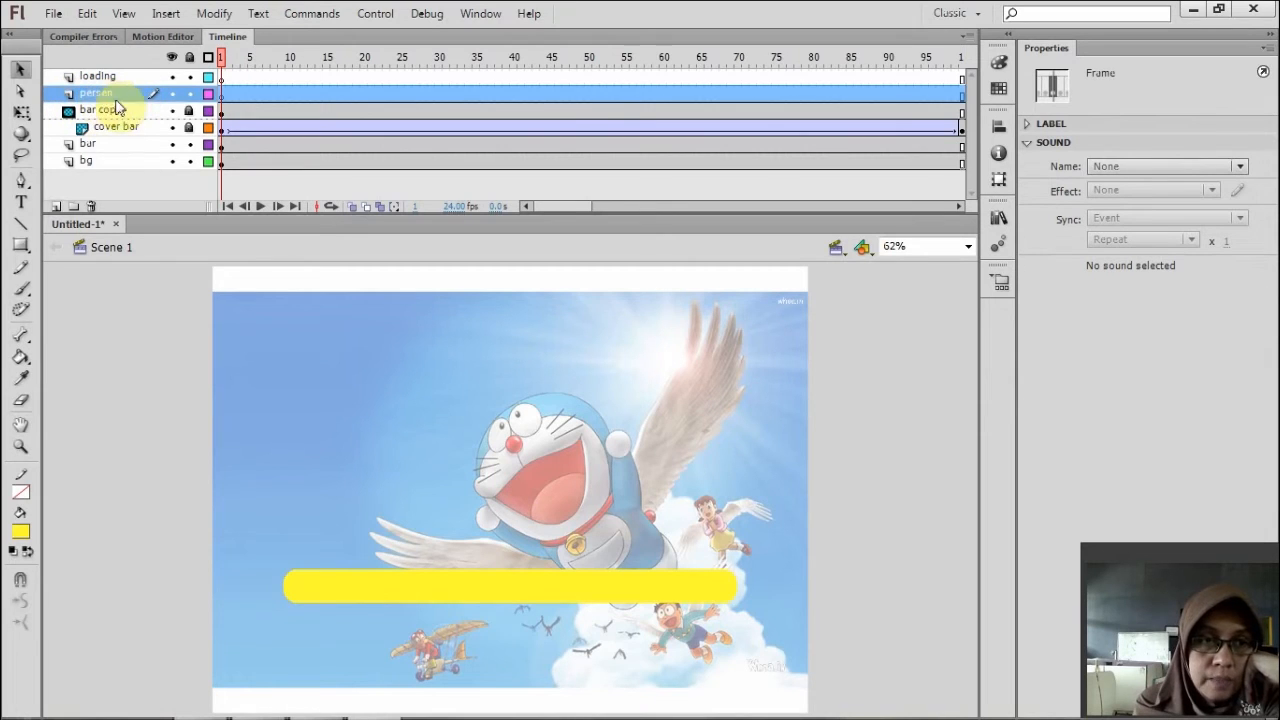
left_click(221, 97)
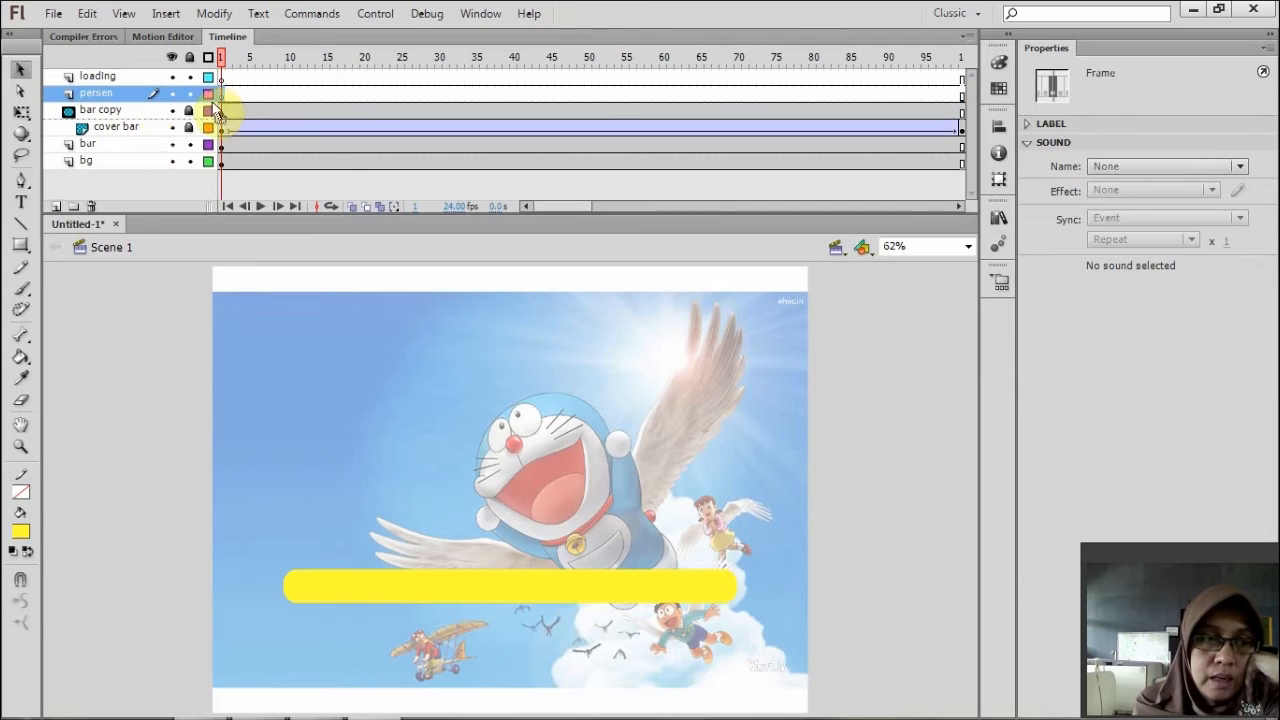
left_click(21, 205)
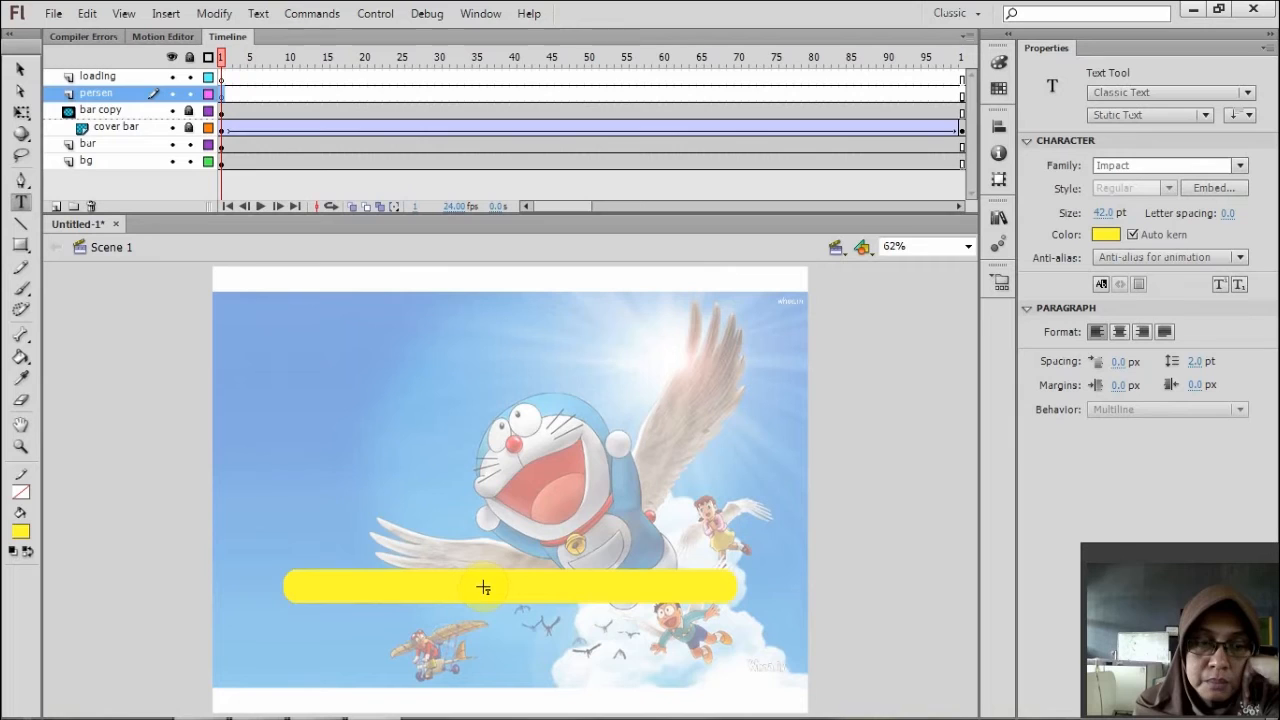
left_click(22, 533)
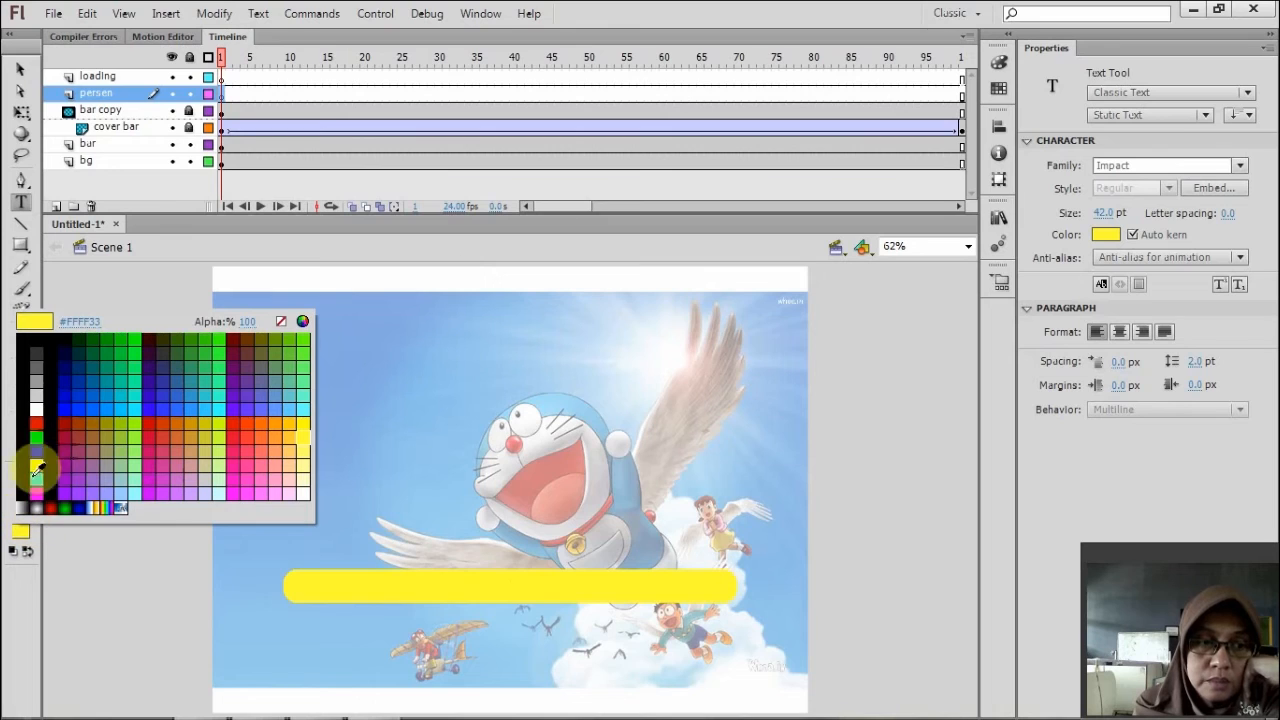
left_click(83, 408)
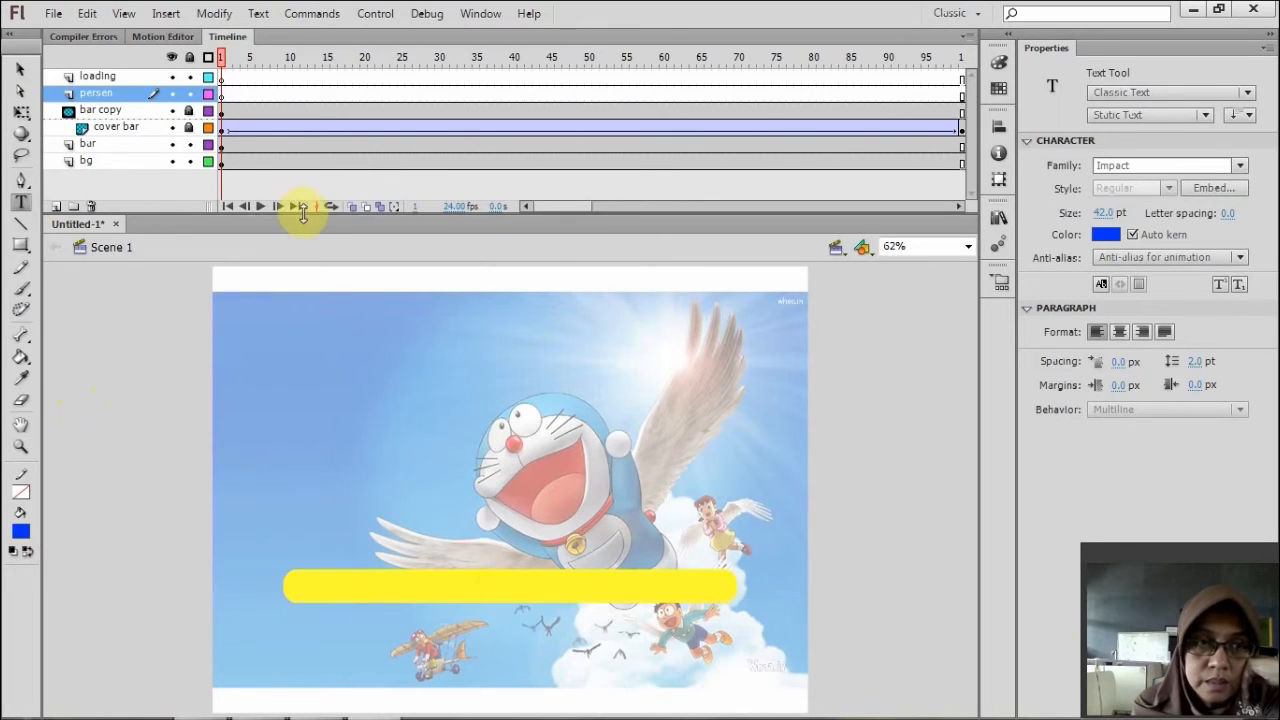
left_click(500, 586)
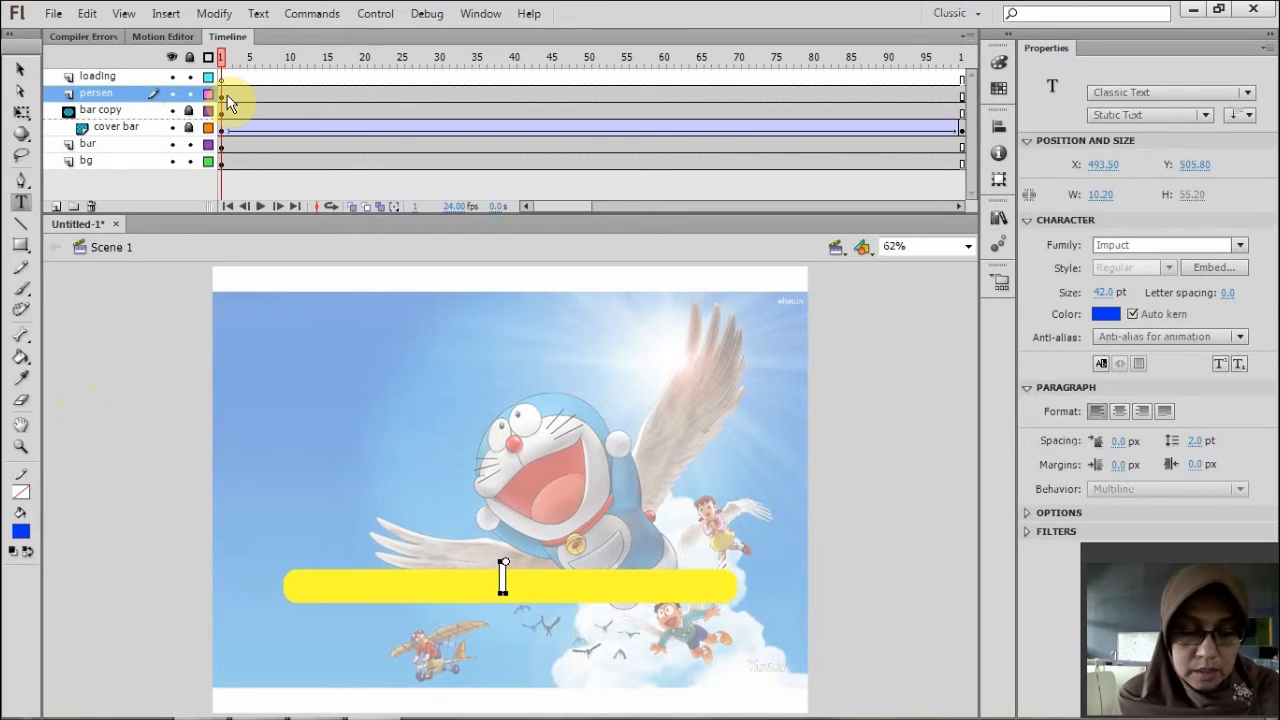
type("3%")
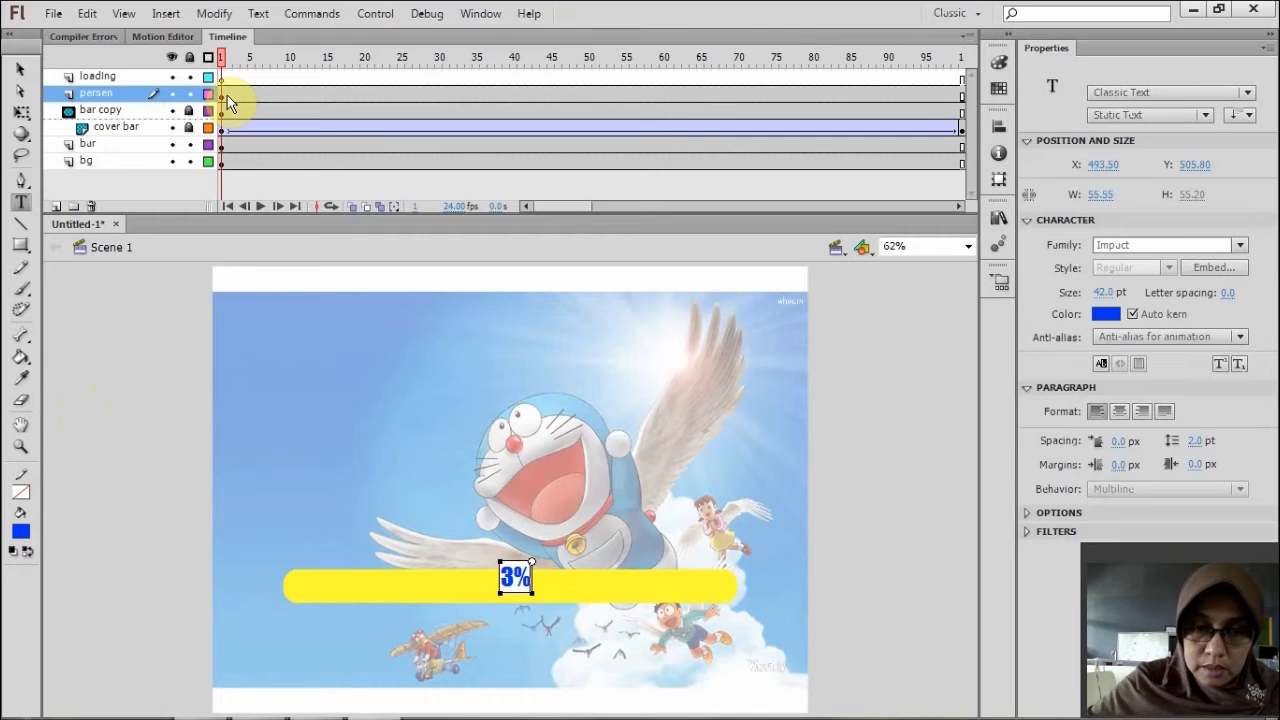
Move the 3% text inside the yellow bar's height and align it to the horizontal center of the stage.
left_click(17, 72)
left_click_drag(537, 597, 539, 605)
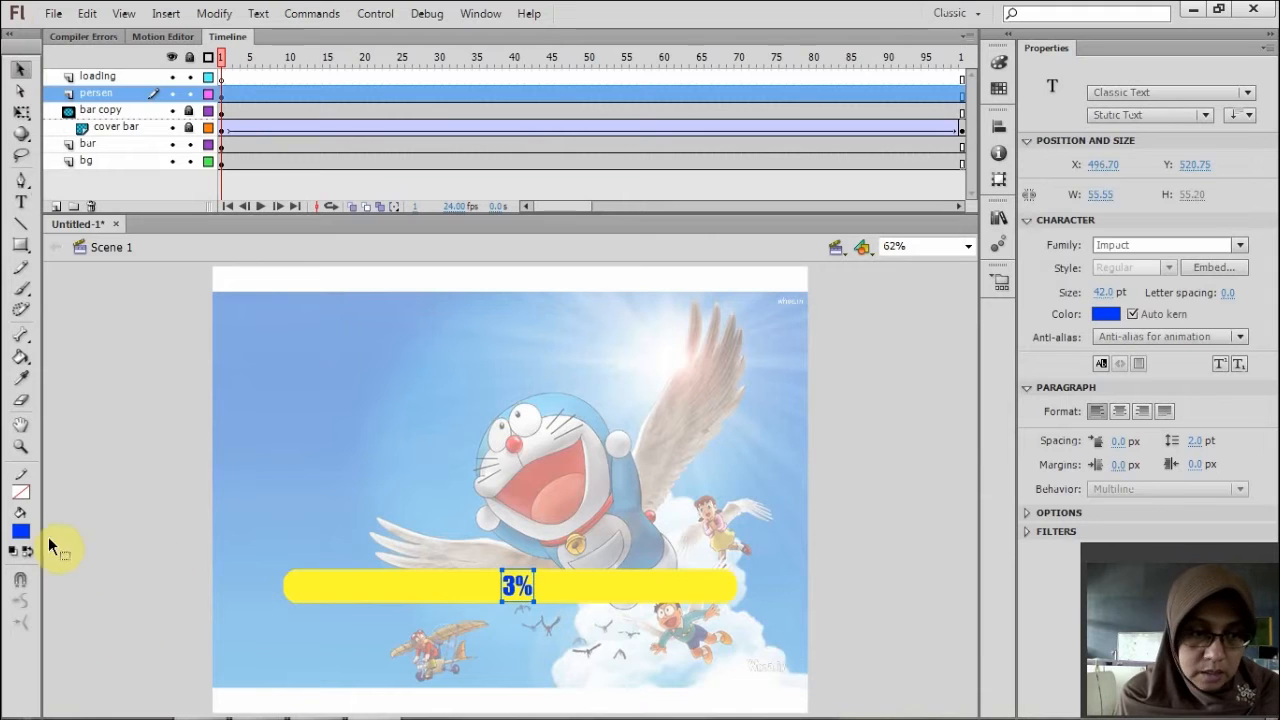
left_click(20, 447)
left_click_drag(408, 517, 650, 652)
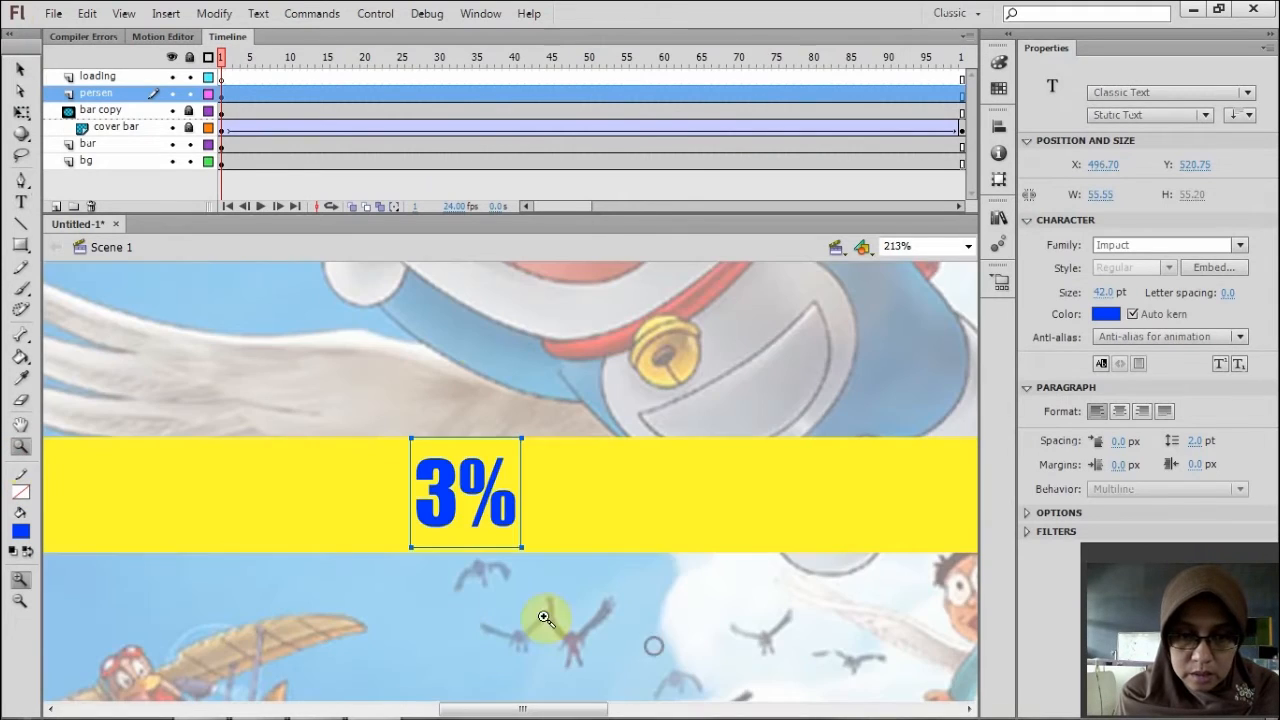
left_click(20, 68)
left_click_drag(457, 498, 413, 495)
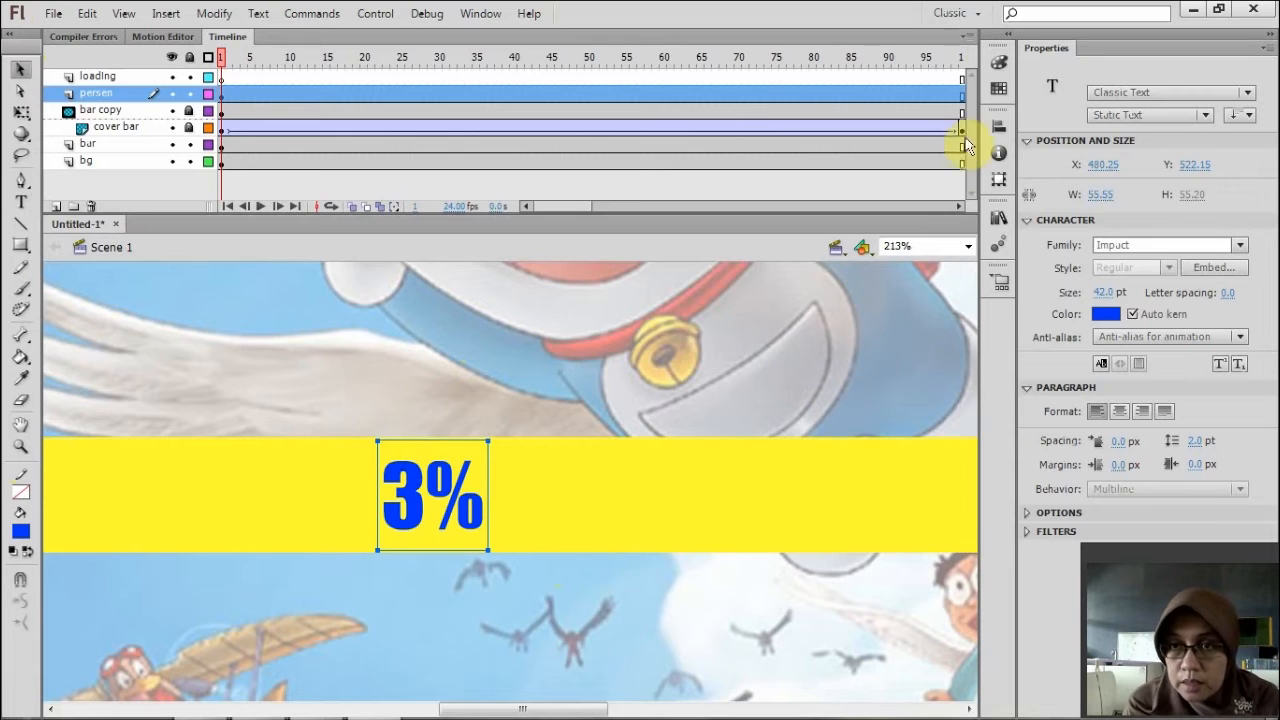
left_click(996, 135)
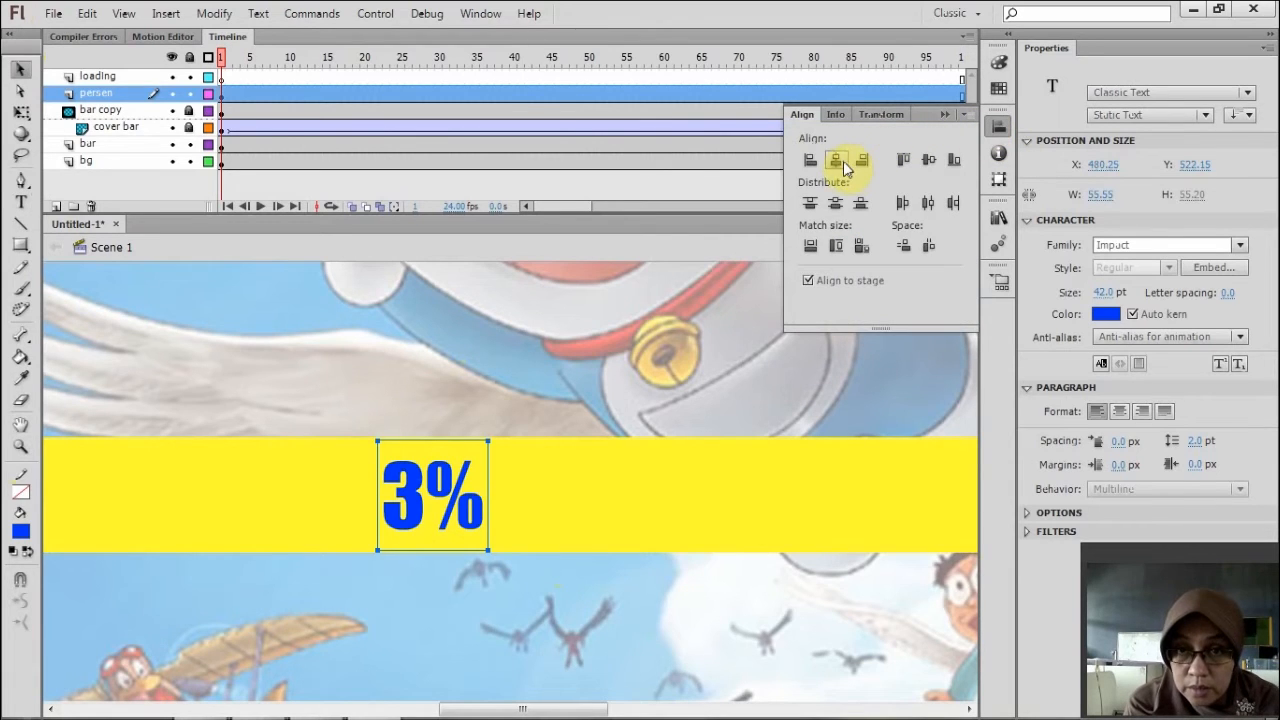
left_click(836, 160)
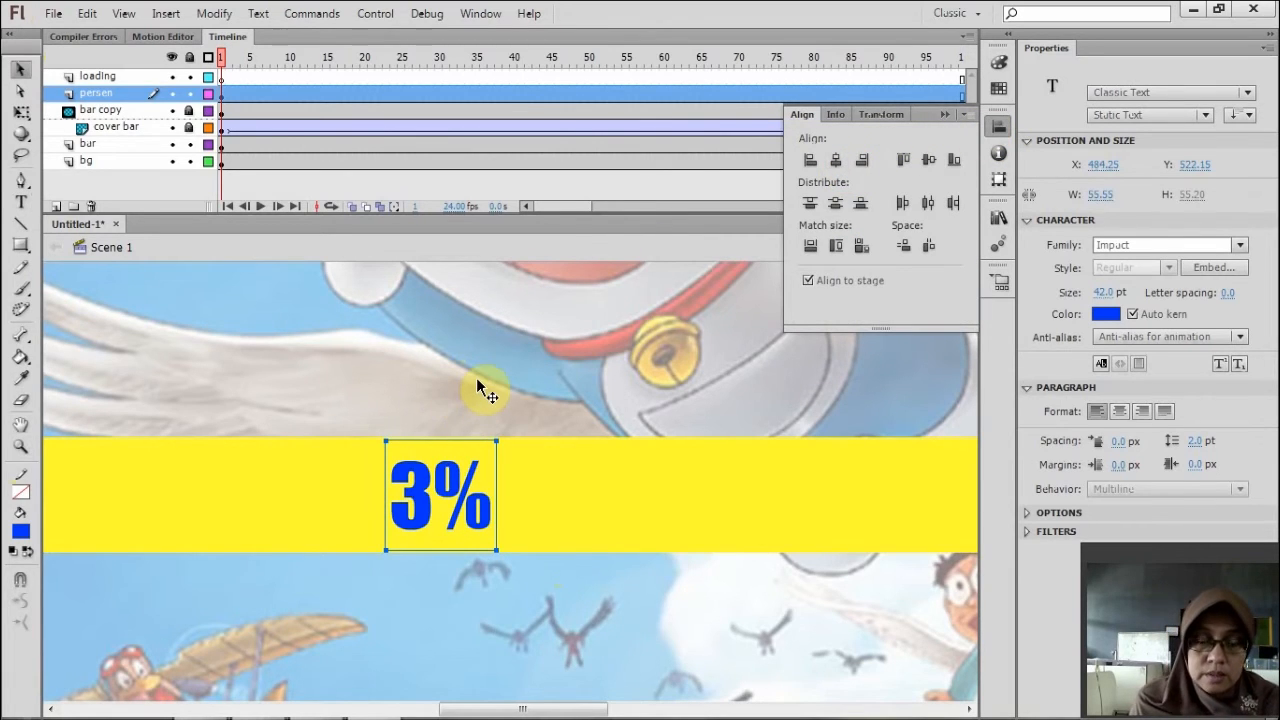
Insert a keyframe at frame 10 of the persen layer.
left_click(223, 96)
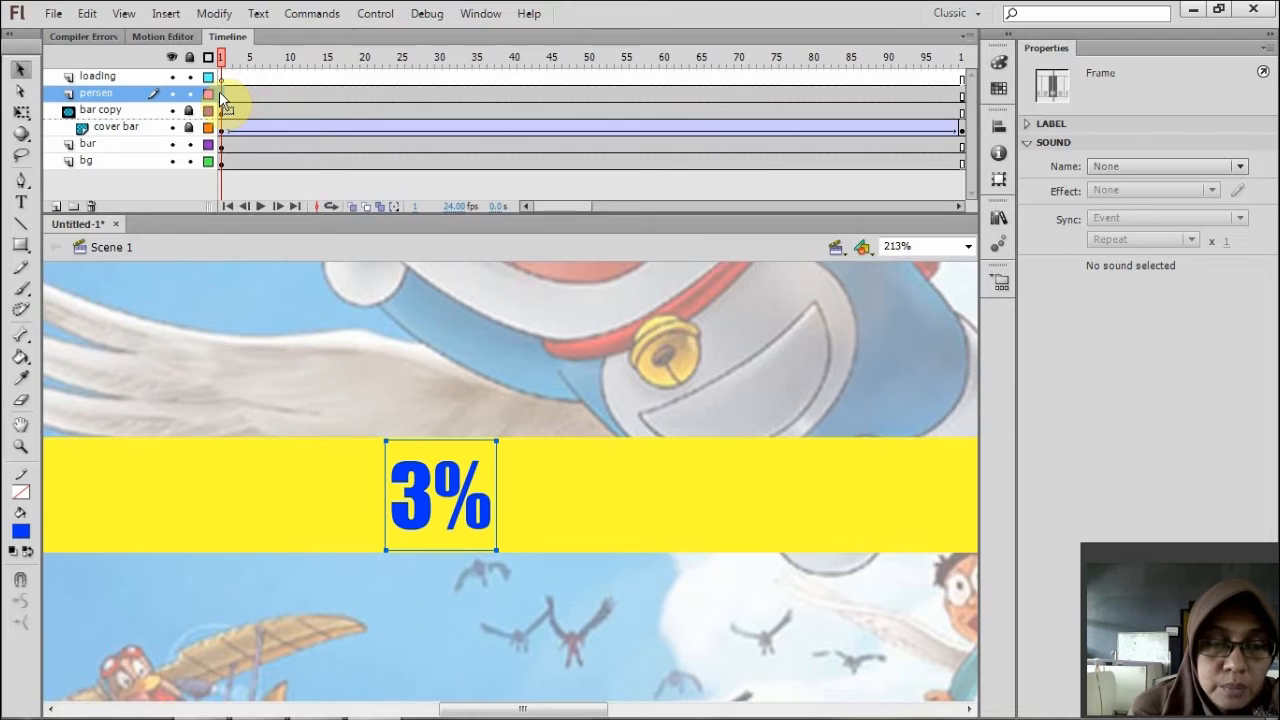
left_click(290, 96)
left_click(290, 96)
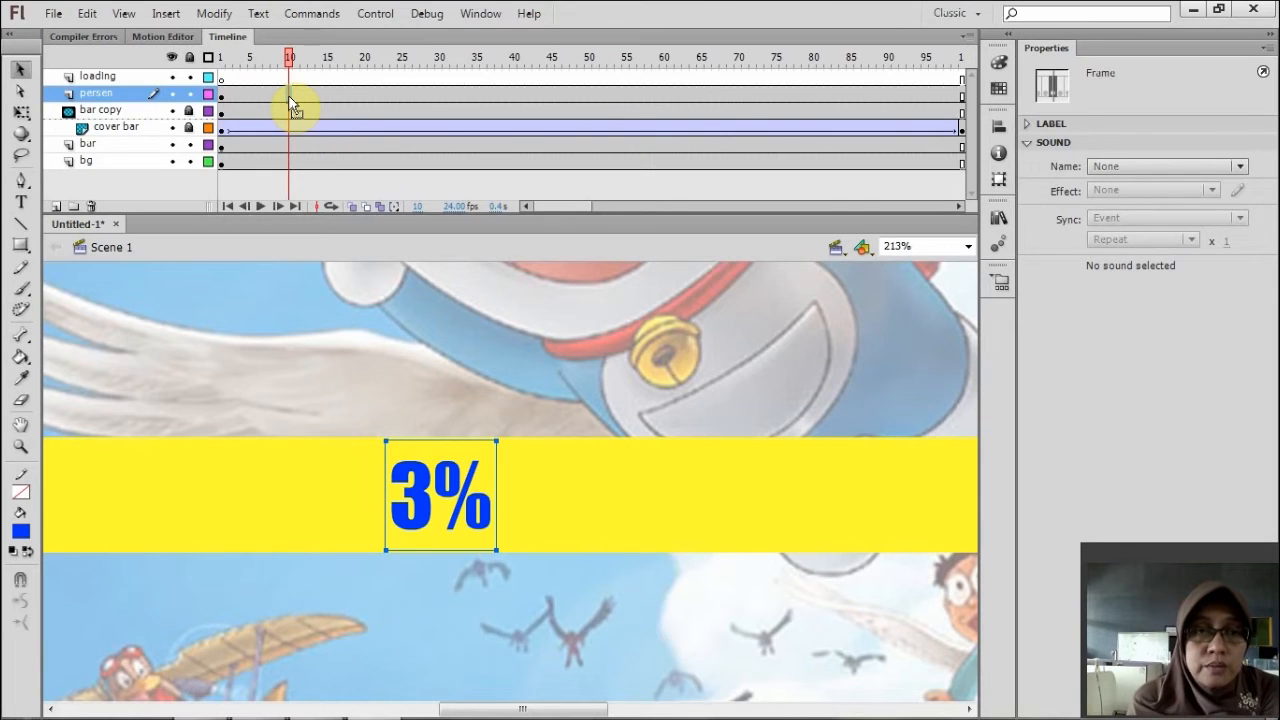
right_click(288, 96)
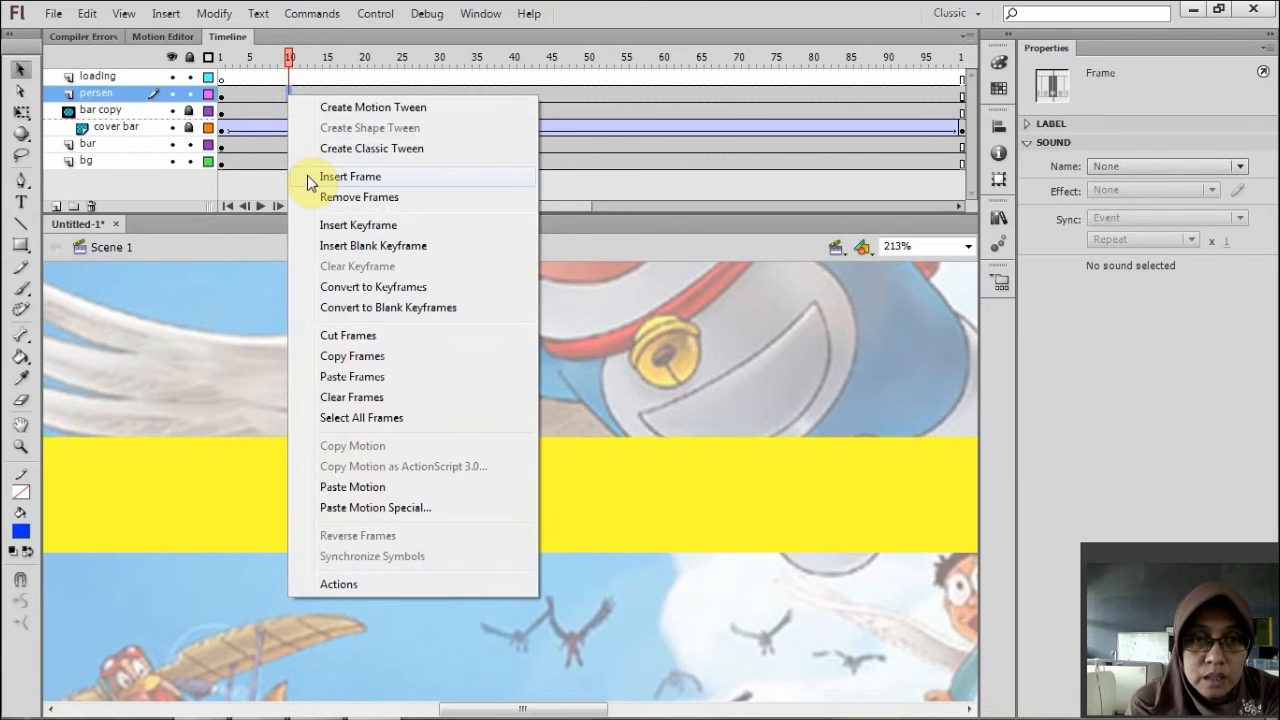
left_click(315, 226)
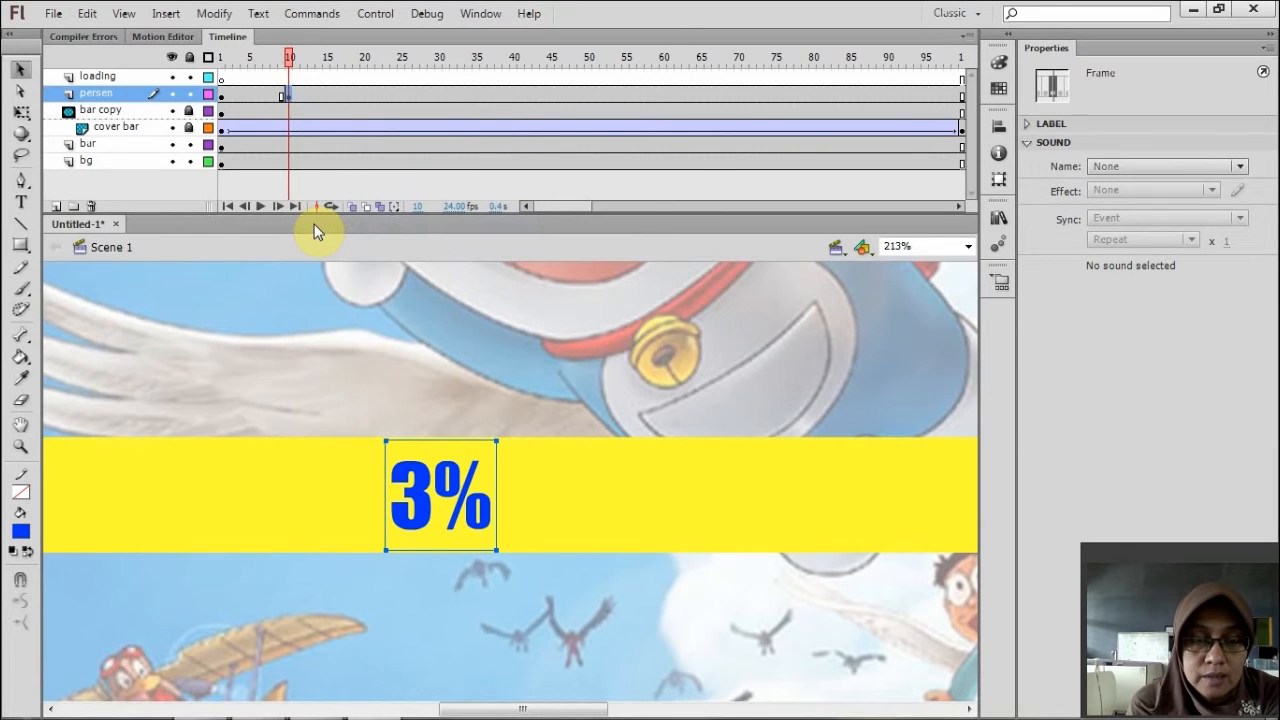
Compare the persen layer's text at frames 1 and 10, and check its frames 20, 30 and 40.
left_click_drag(287, 60, 222, 65)
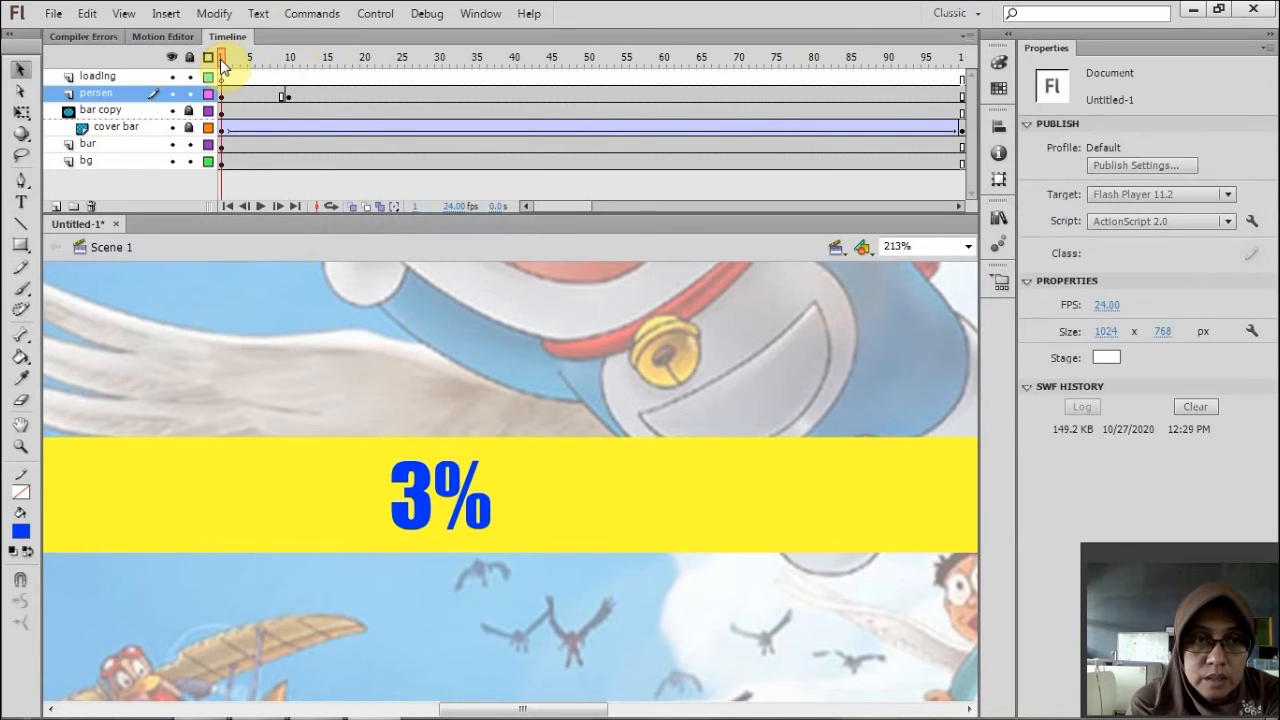
left_click_drag(222, 65, 288, 76)
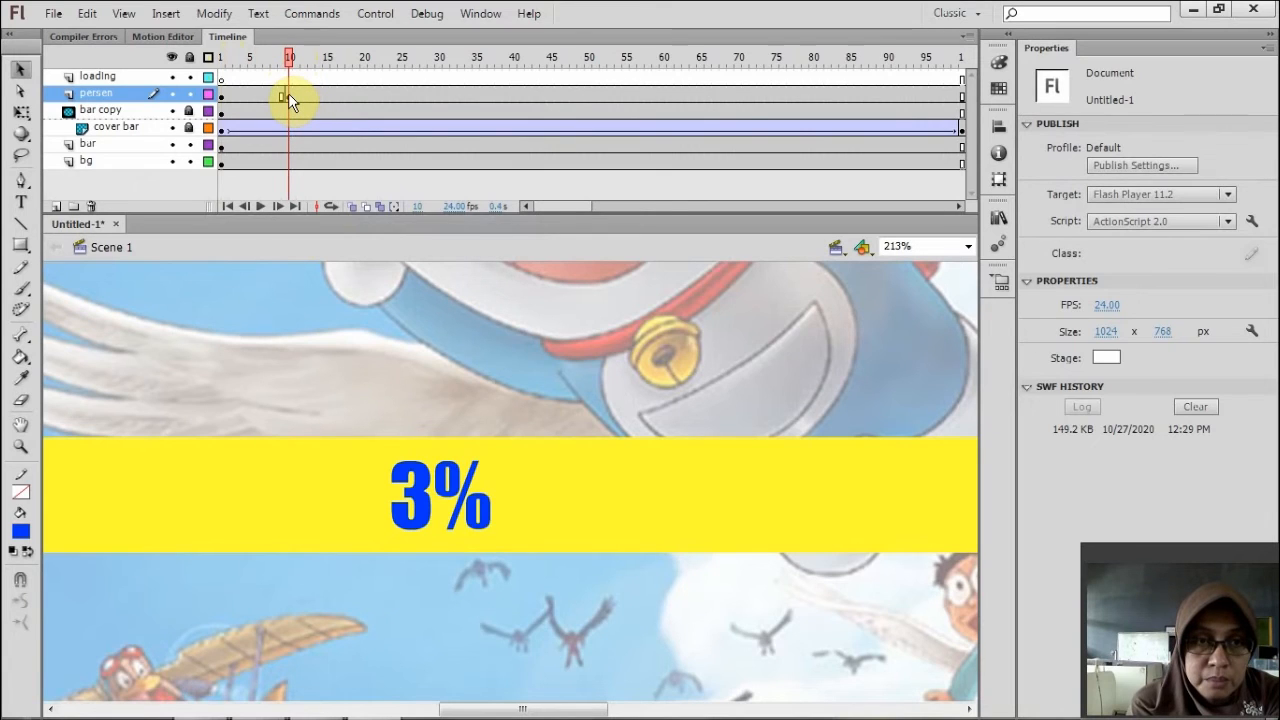
left_click(288, 93)
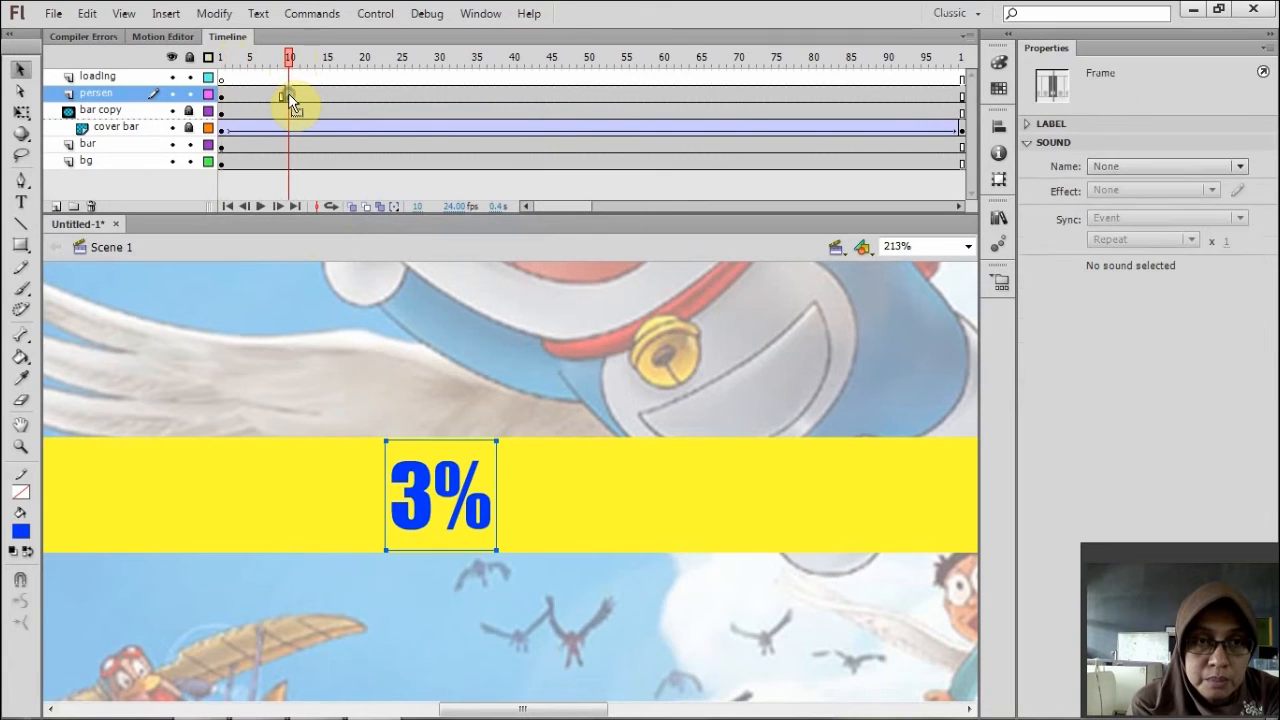
left_click(362, 94)
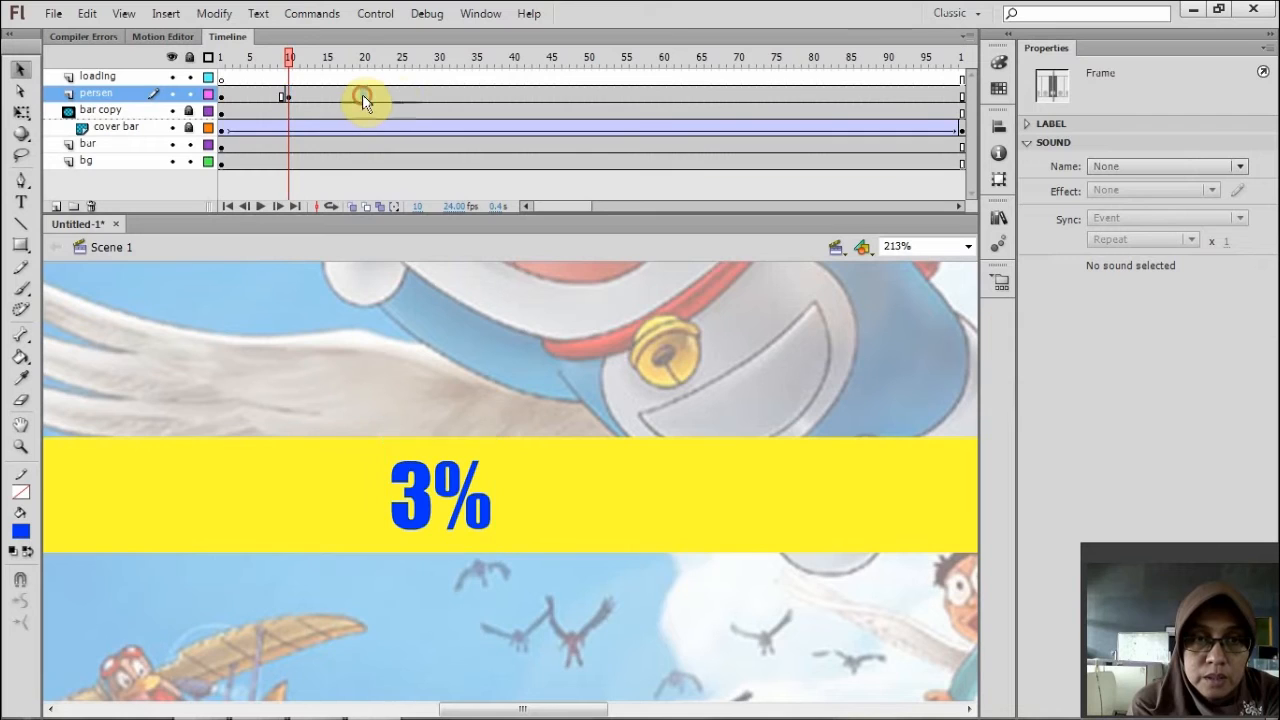
left_click(440, 94)
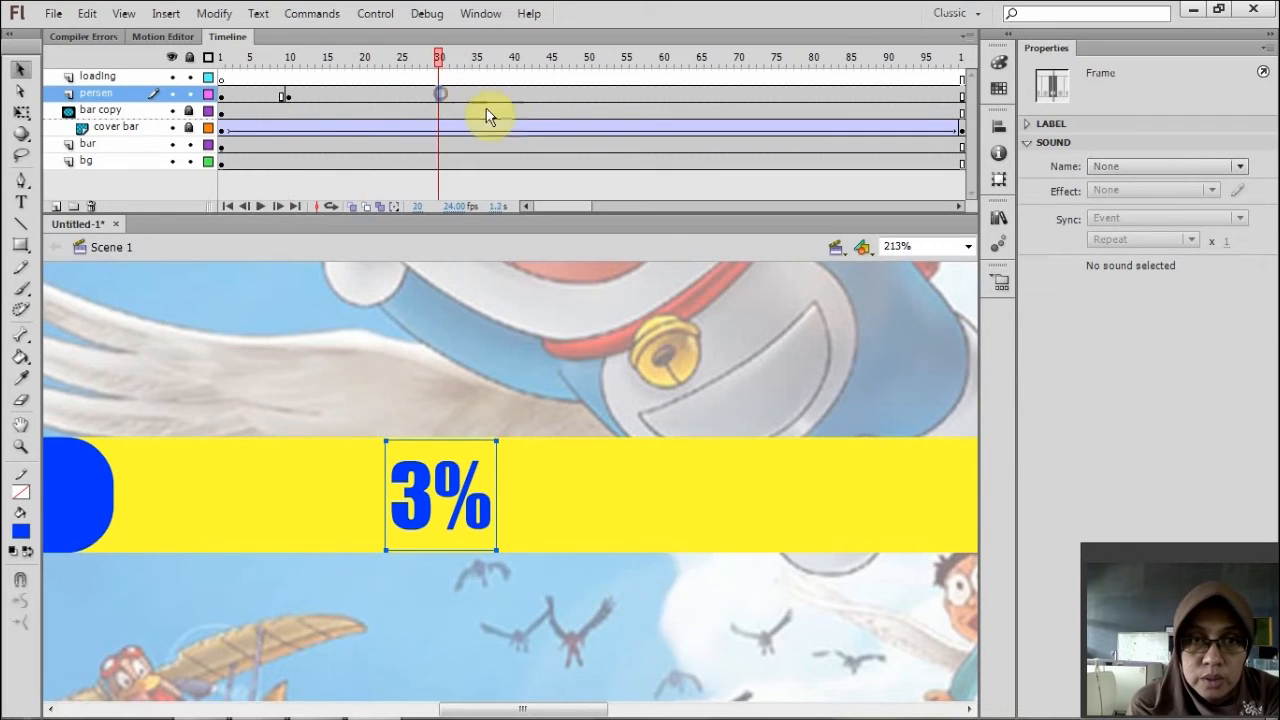
left_click(513, 96)
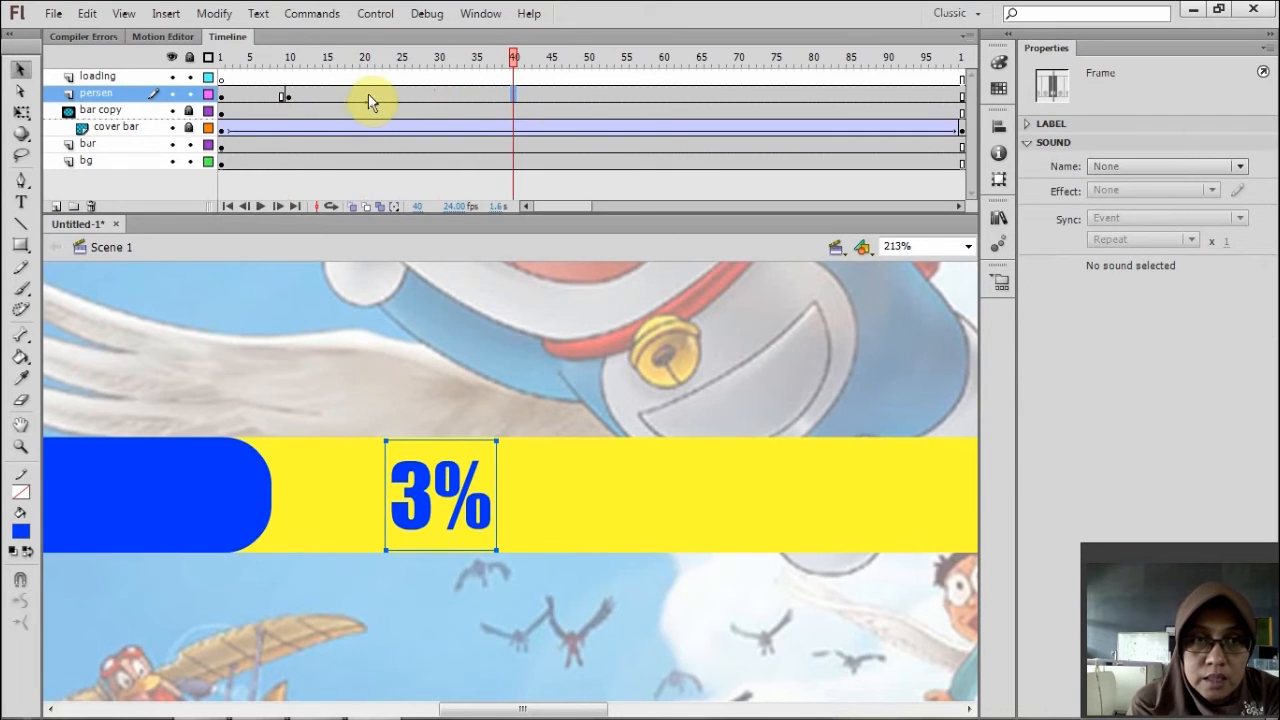
Insert keyframes at frames 20, 30 and 40 of the persen layer.
left_click(364, 95)
right_click(364, 95)
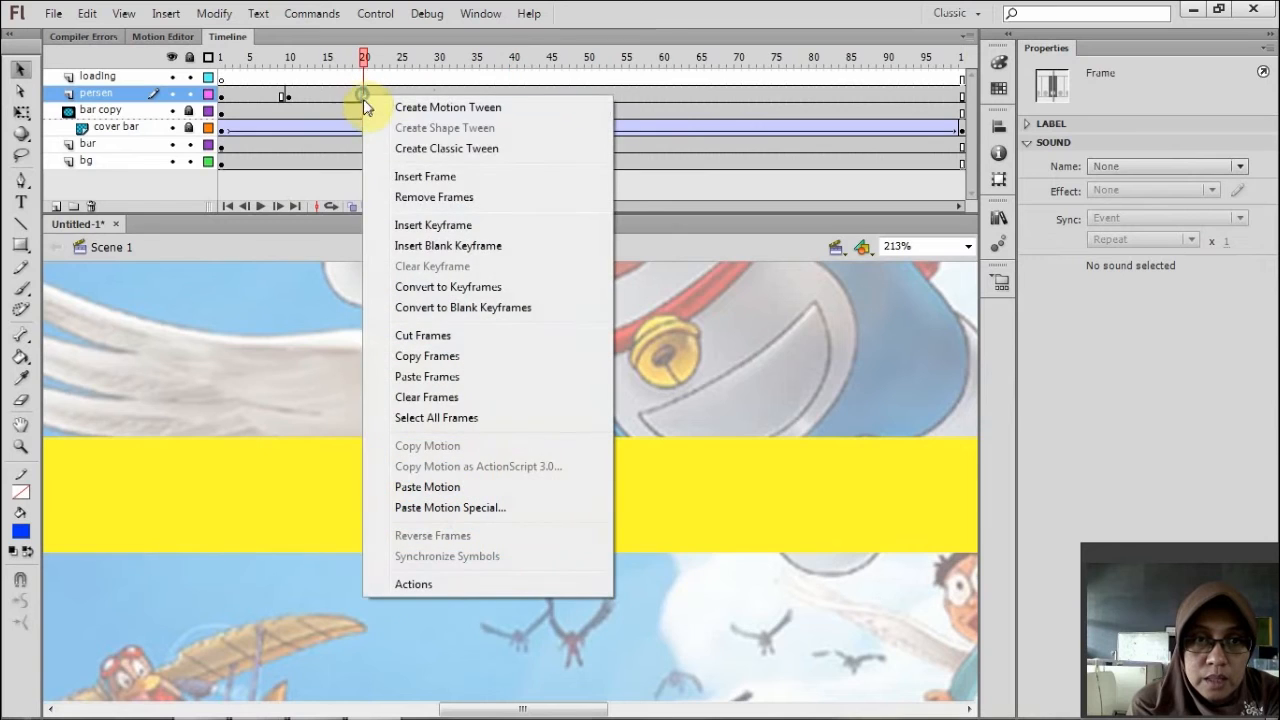
left_click(415, 225)
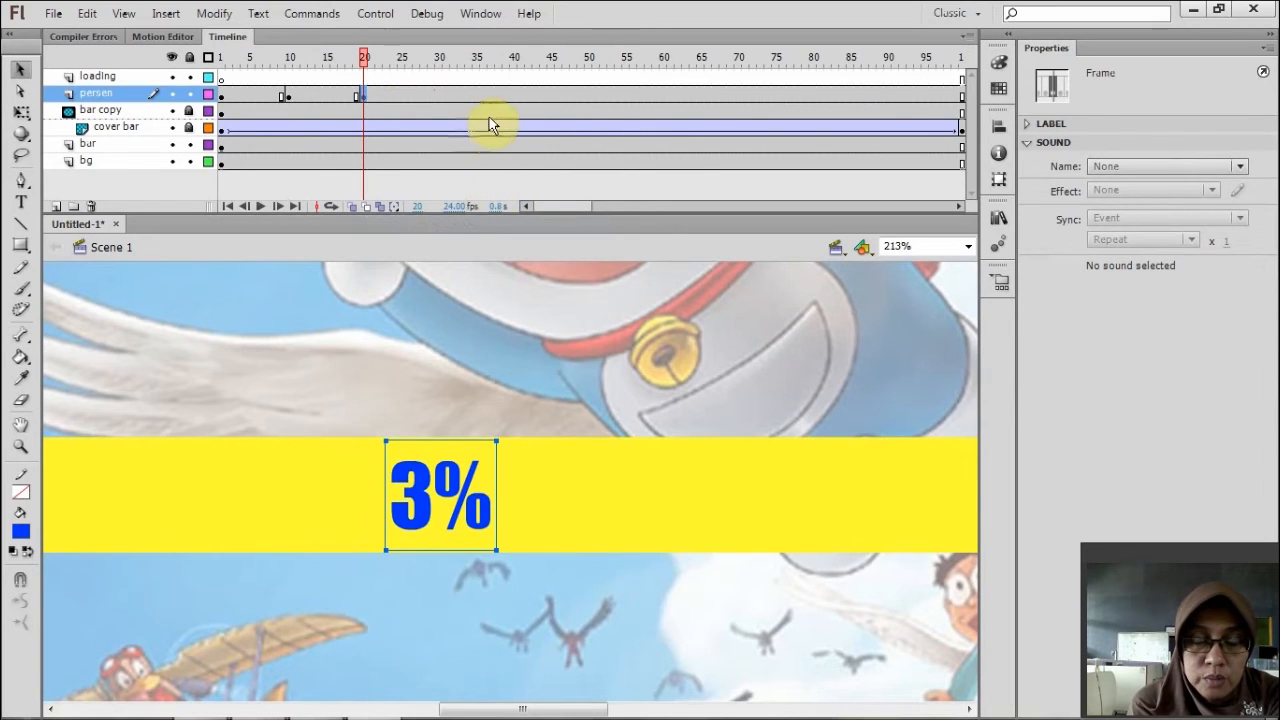
left_click(438, 95)
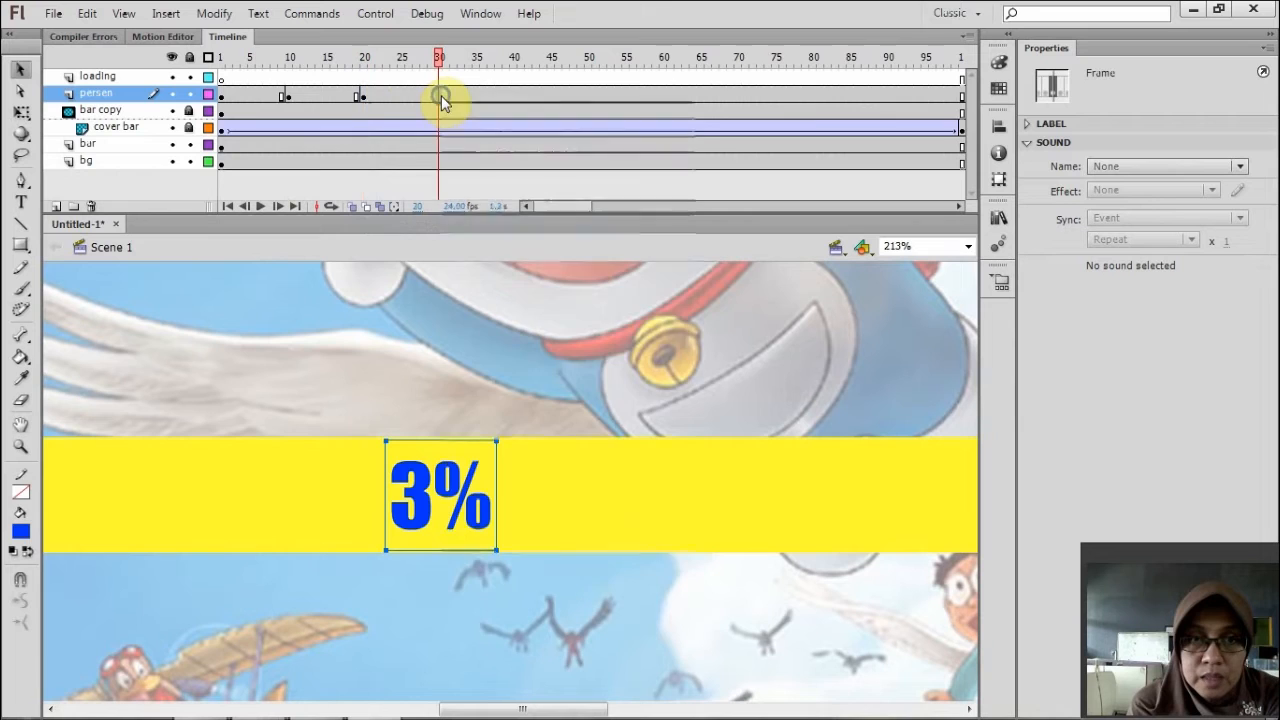
right_click(438, 95)
left_click(497, 228)
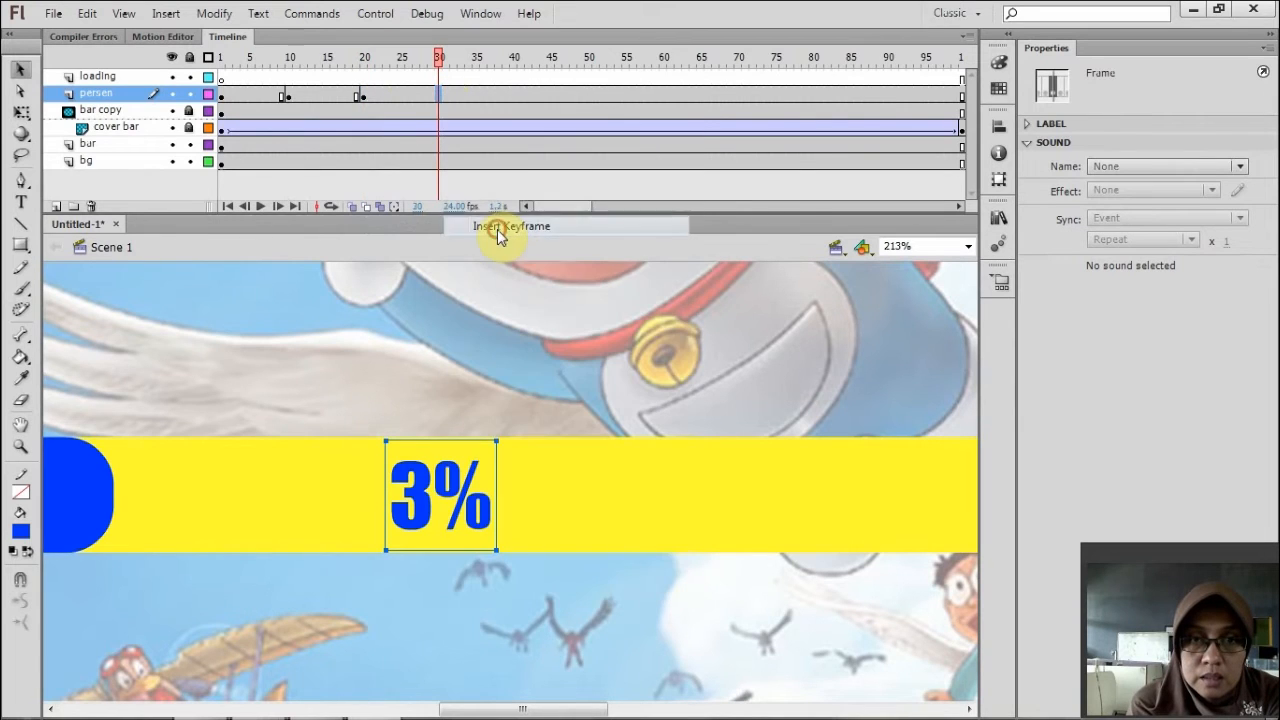
left_click(512, 96)
right_click(512, 96)
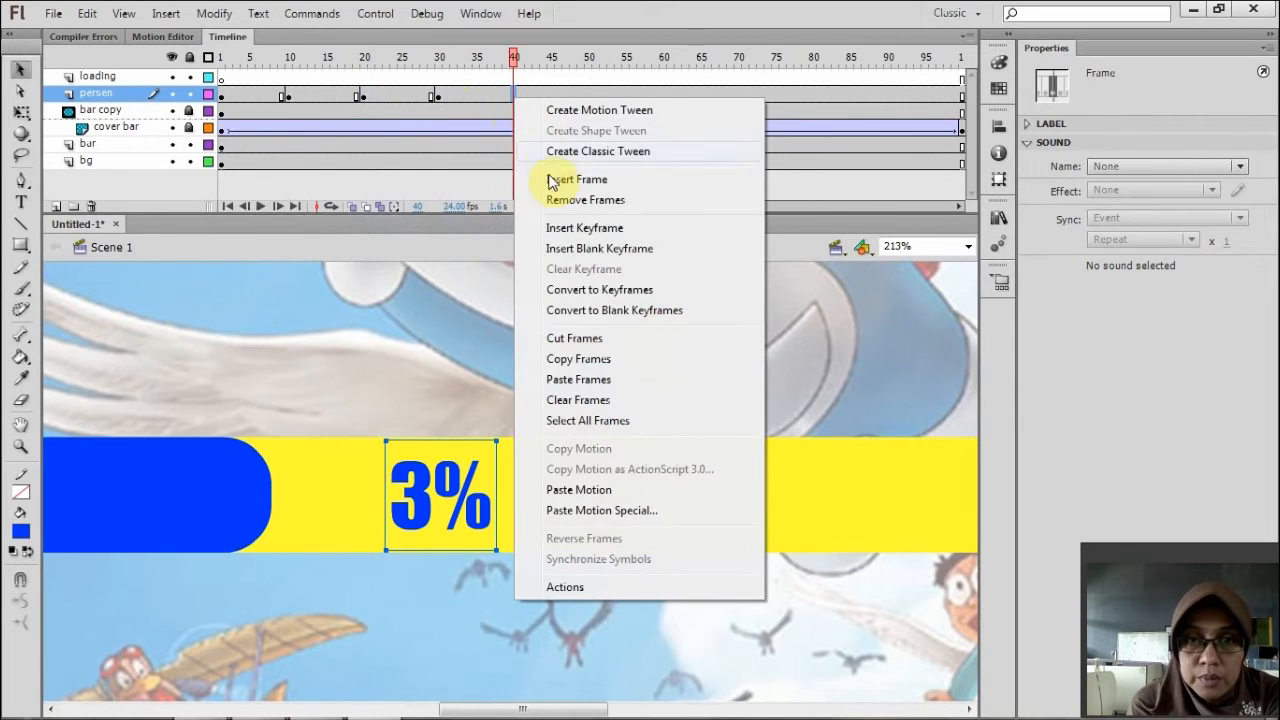
left_click(518, 228)
Insert keyframes at frames 50, 60 and 70 of the persen layer.
right_click(587, 96)
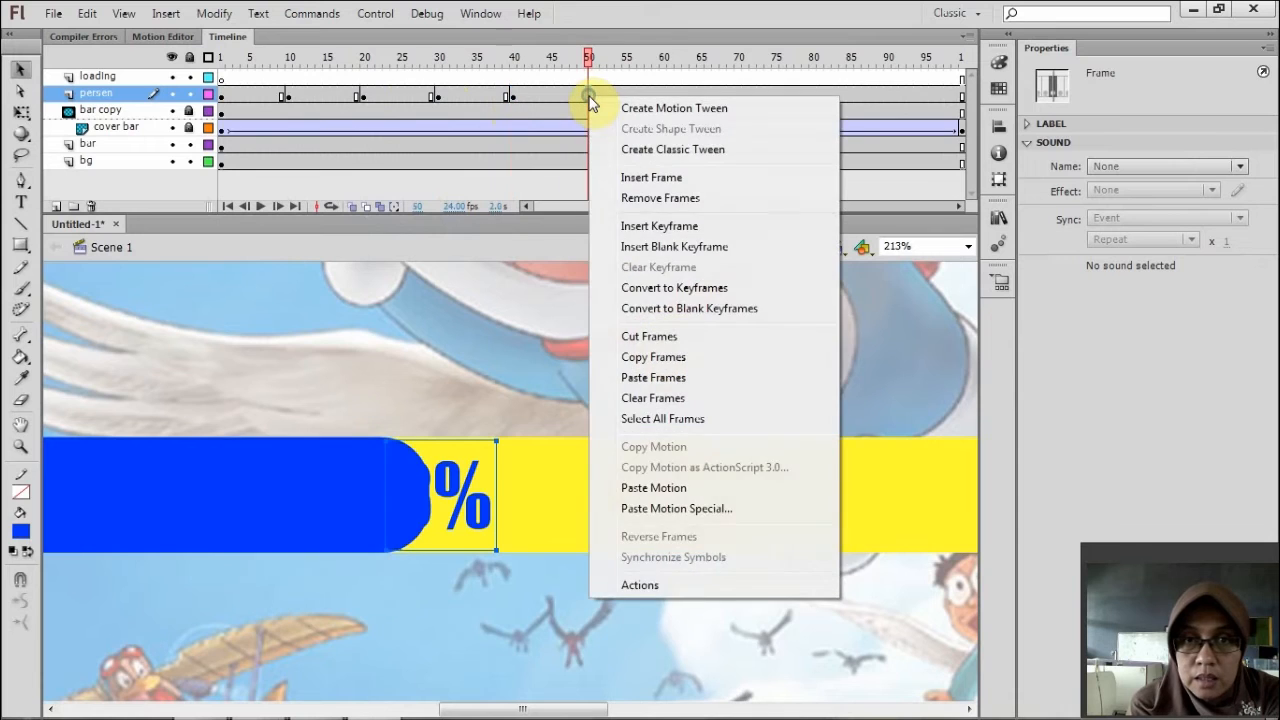
left_click(643, 223)
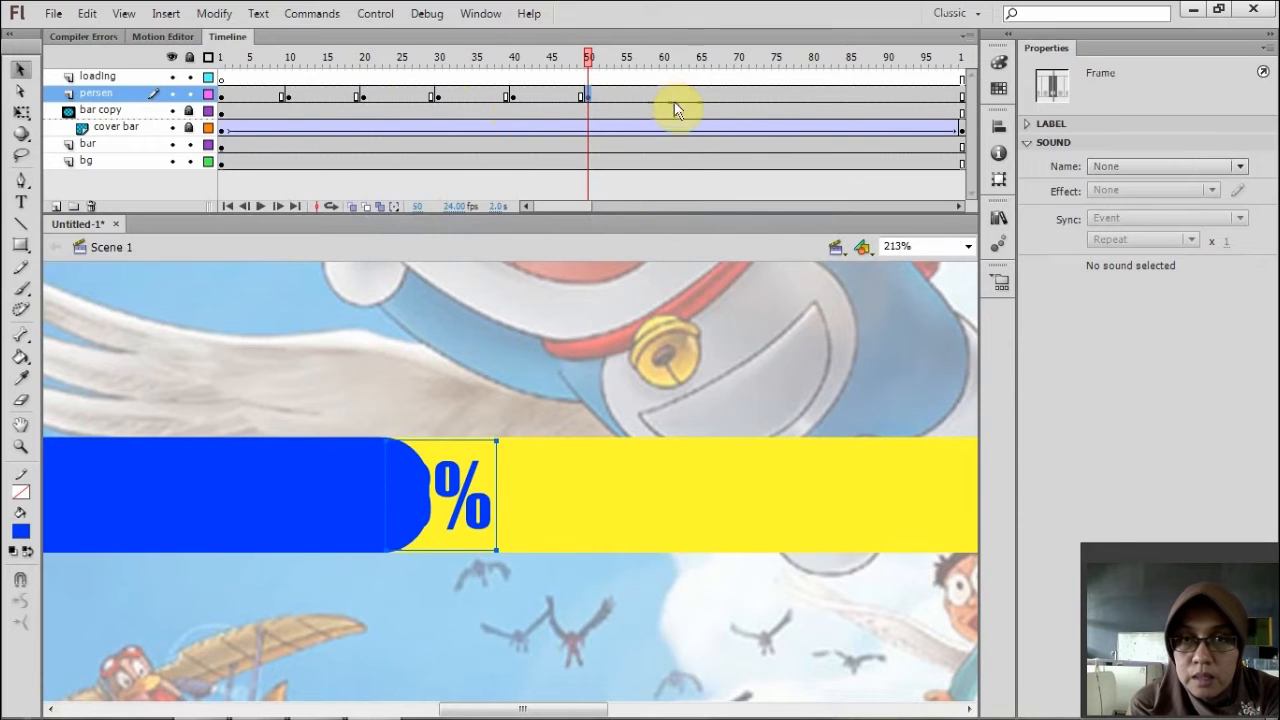
right_click(664, 95)
left_click(707, 227)
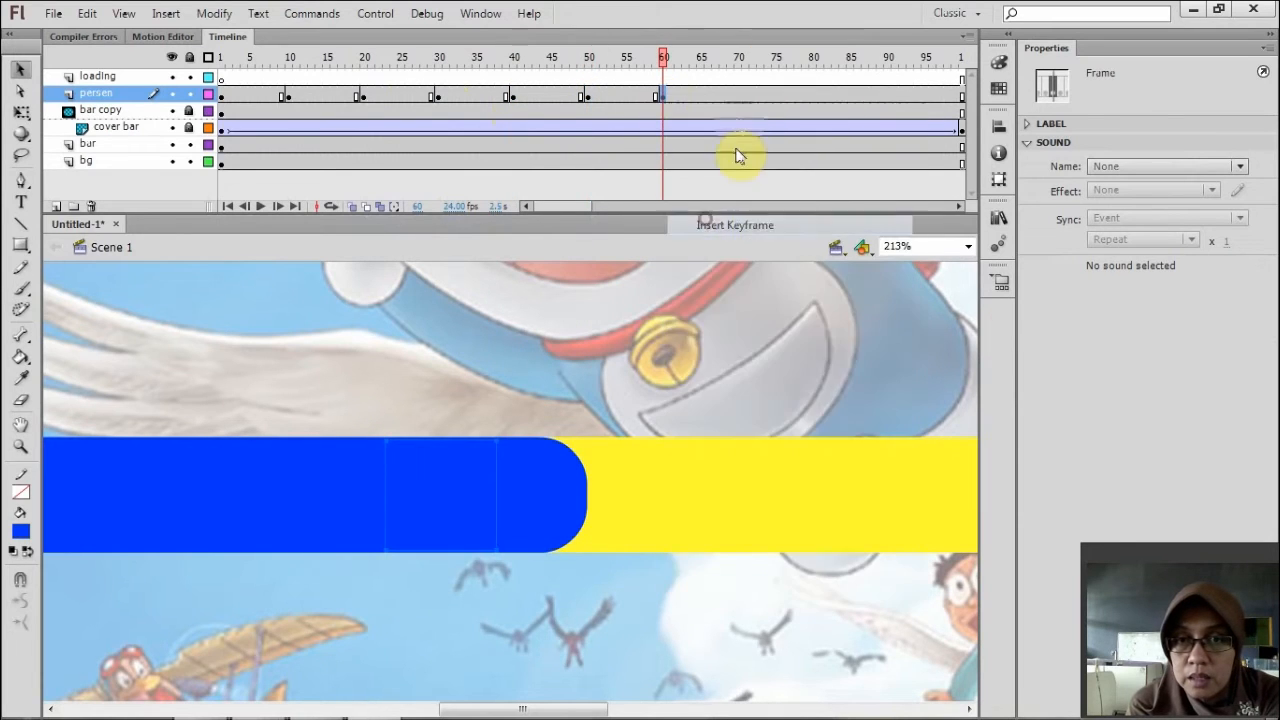
right_click(738, 96)
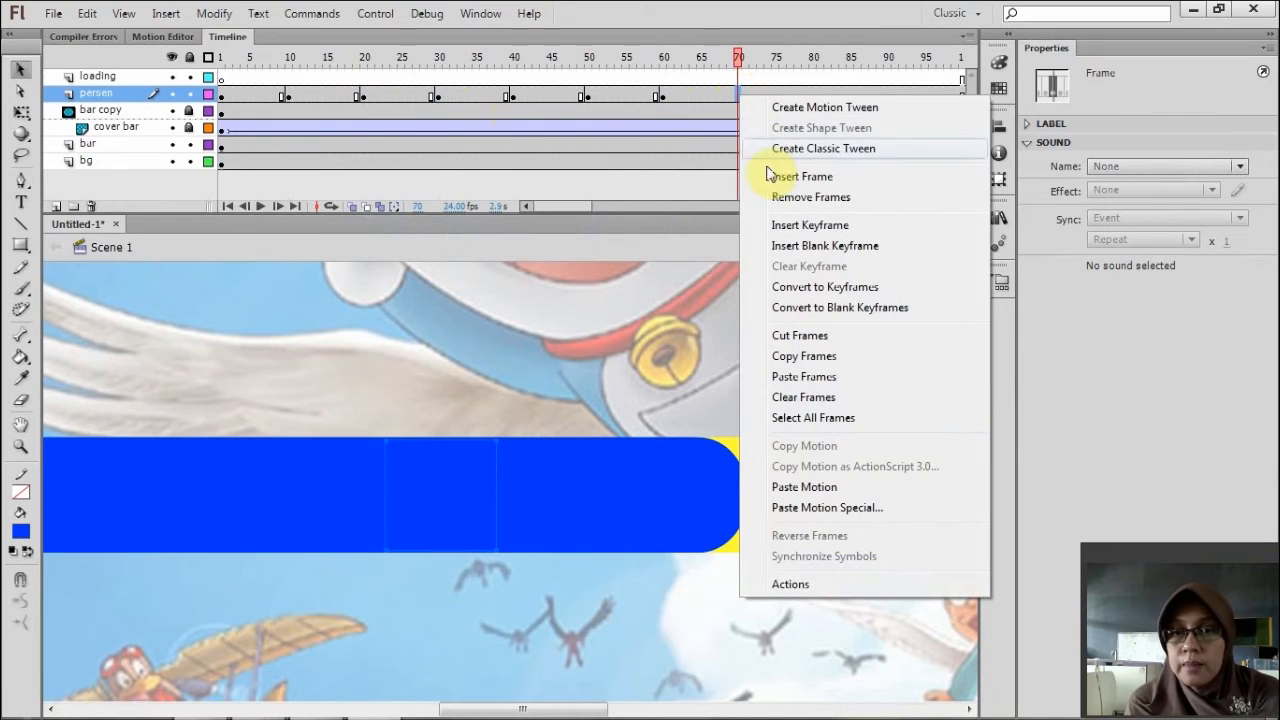
left_click(780, 223)
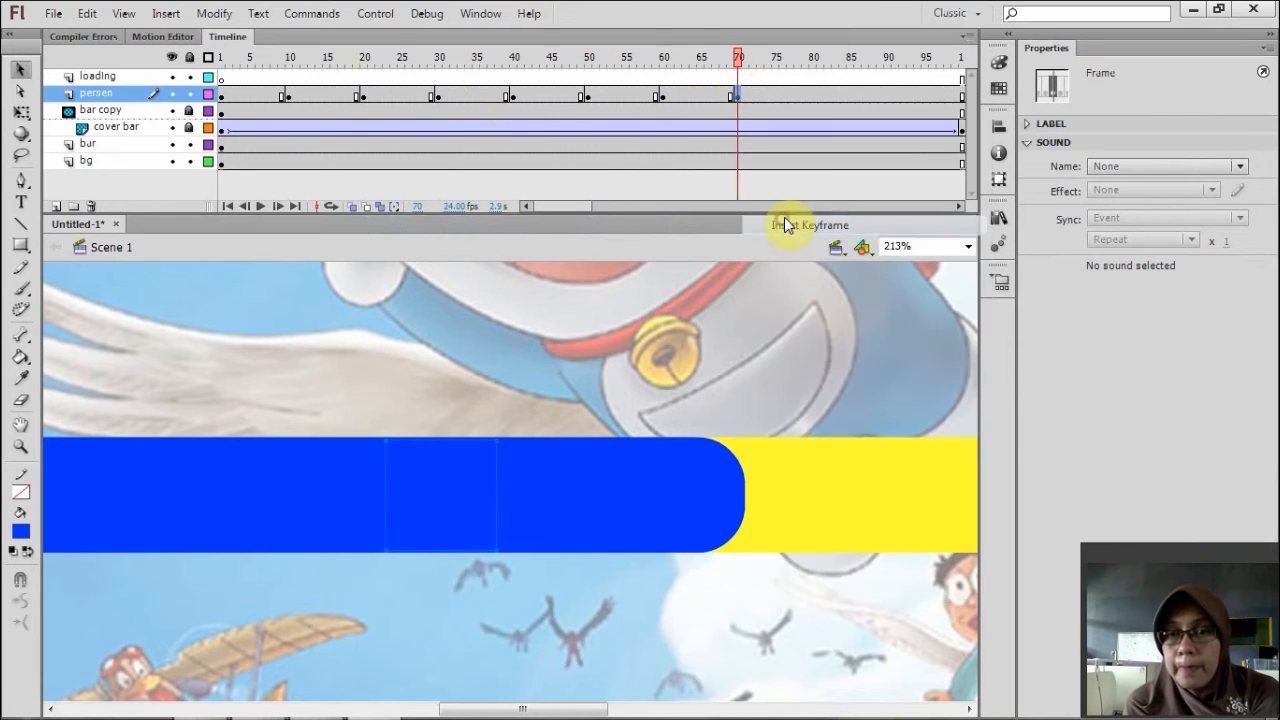
Insert keyframes at frames 80, 90 and 100 of the persen layer.
right_click(814, 96)
left_click(857, 229)
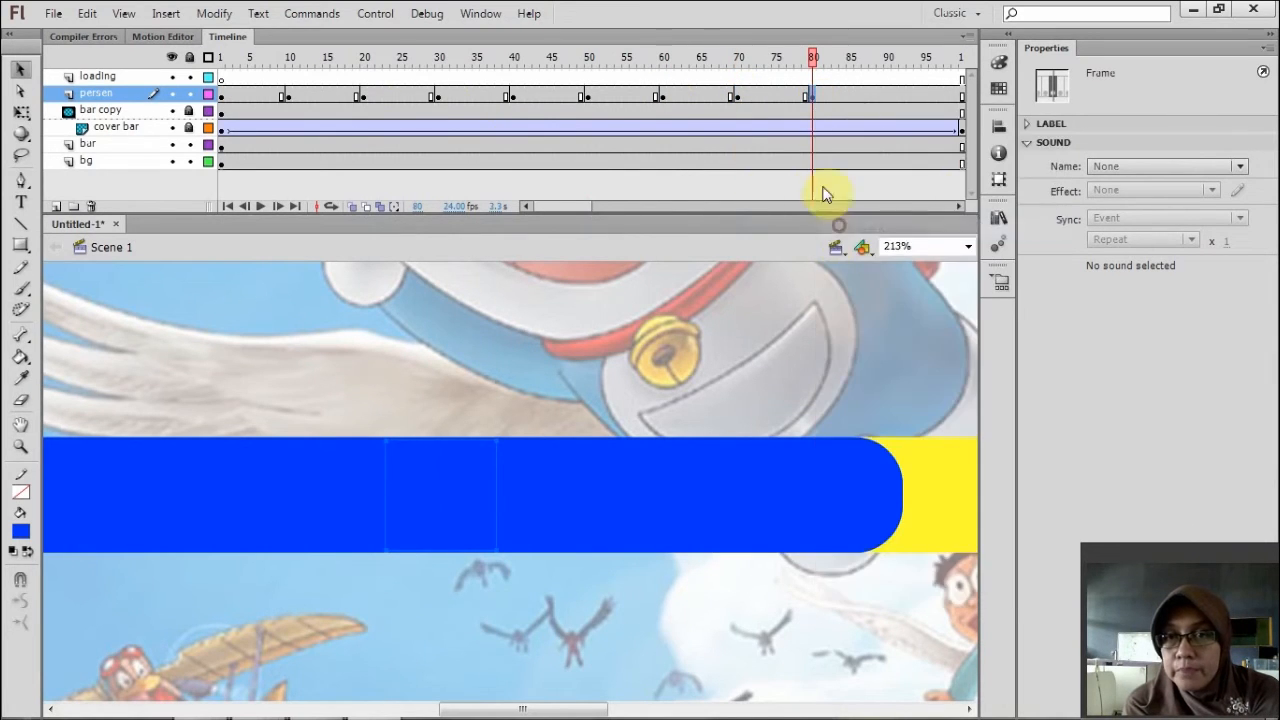
right_click(888, 98)
left_click(925, 222)
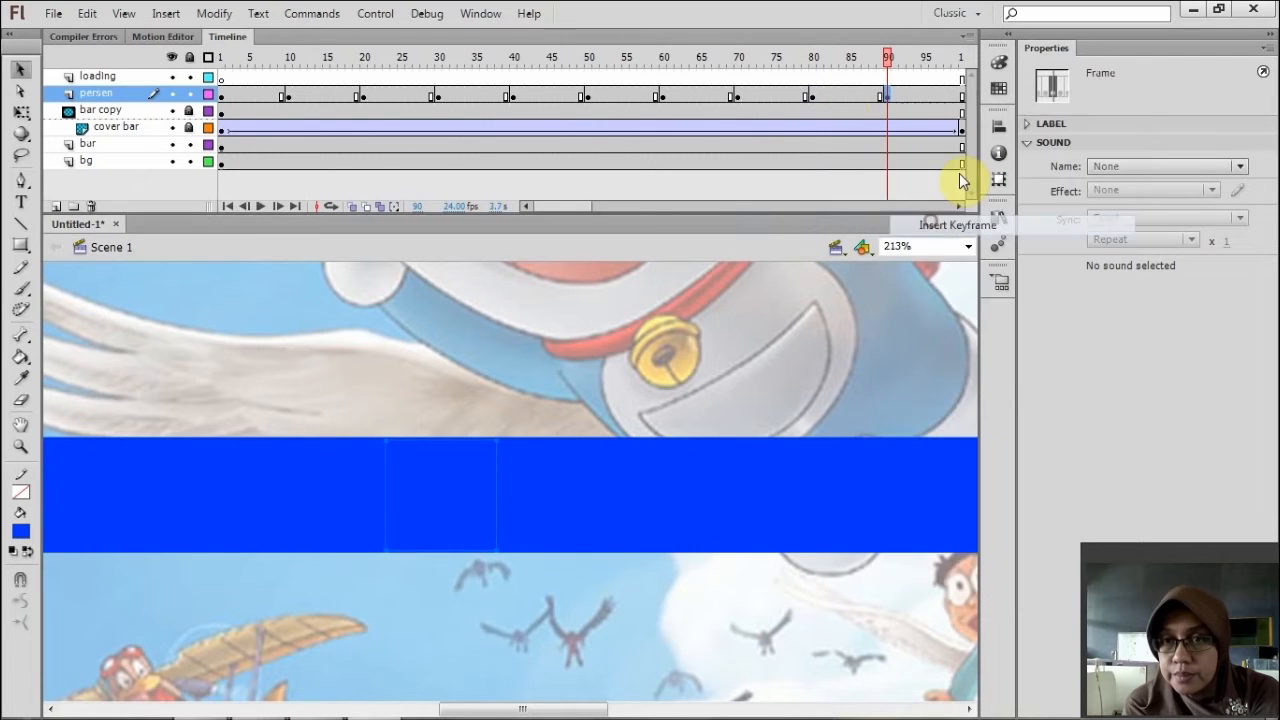
right_click(956, 95)
left_click(948, 97)
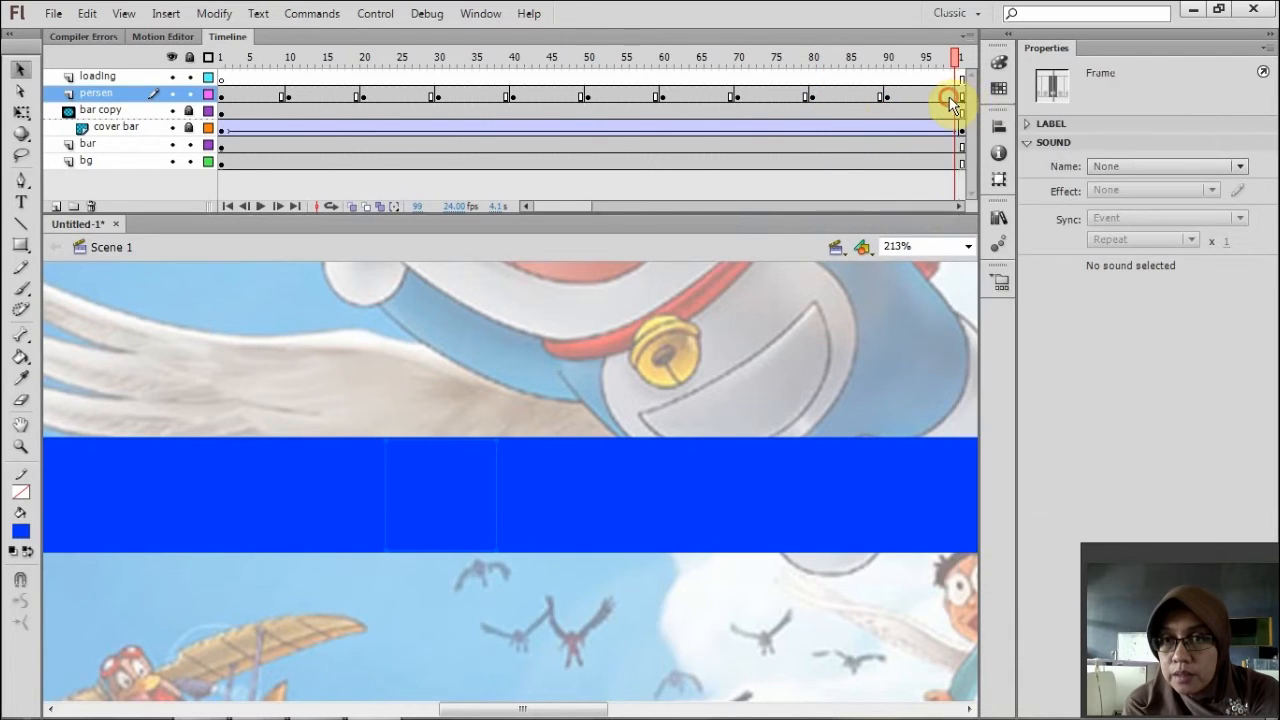
right_click(962, 96)
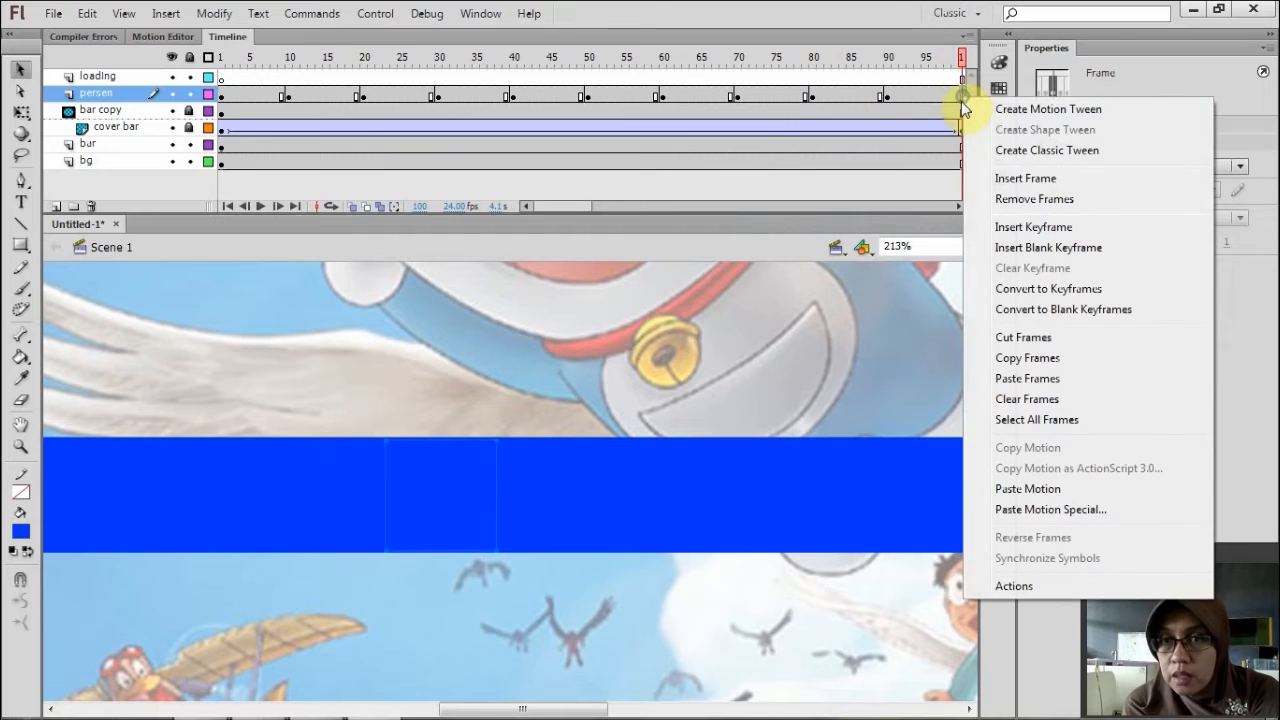
left_click(1000, 227)
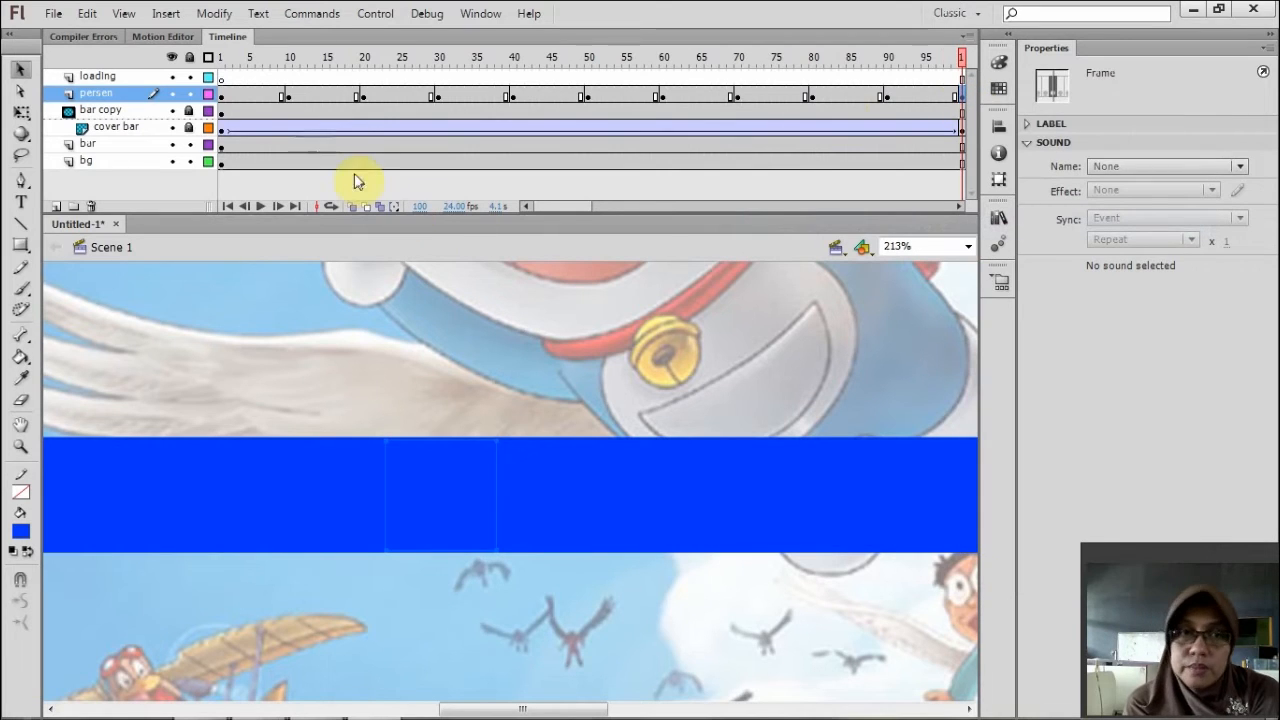
Change the percentage text at frame 10 of the persen layer to 10%.
left_click(220, 95)
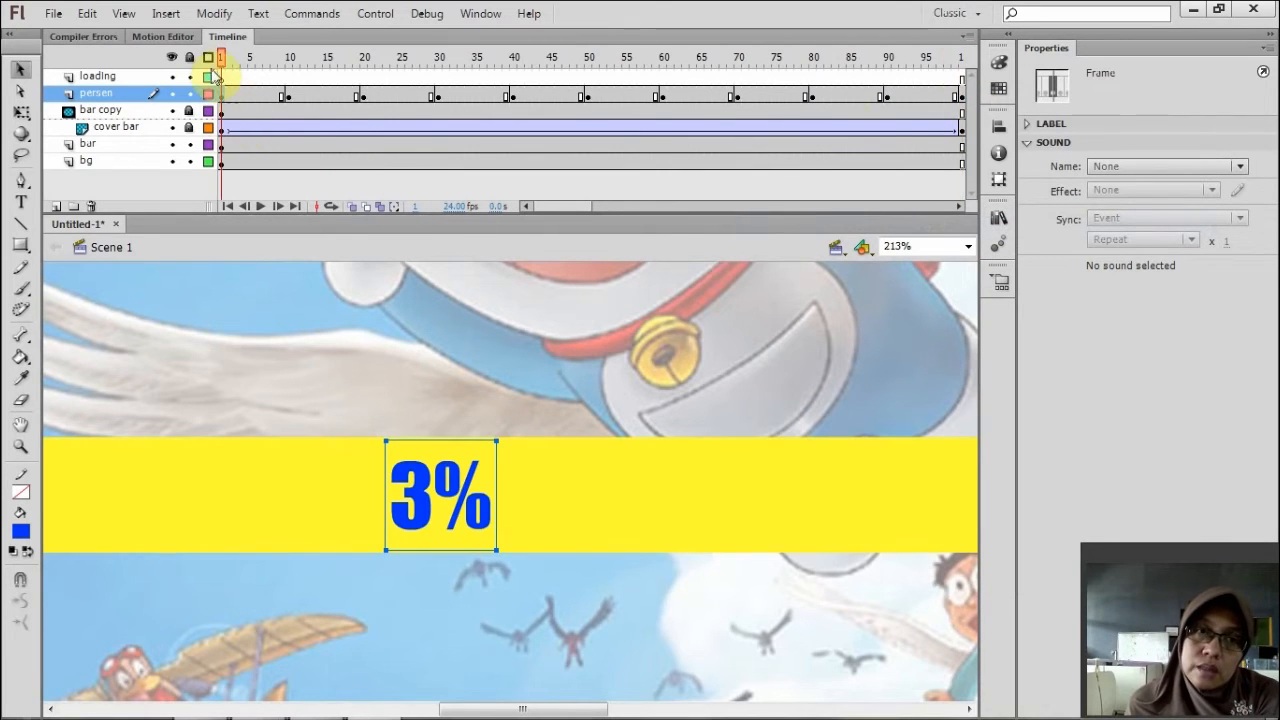
left_click(289, 96)
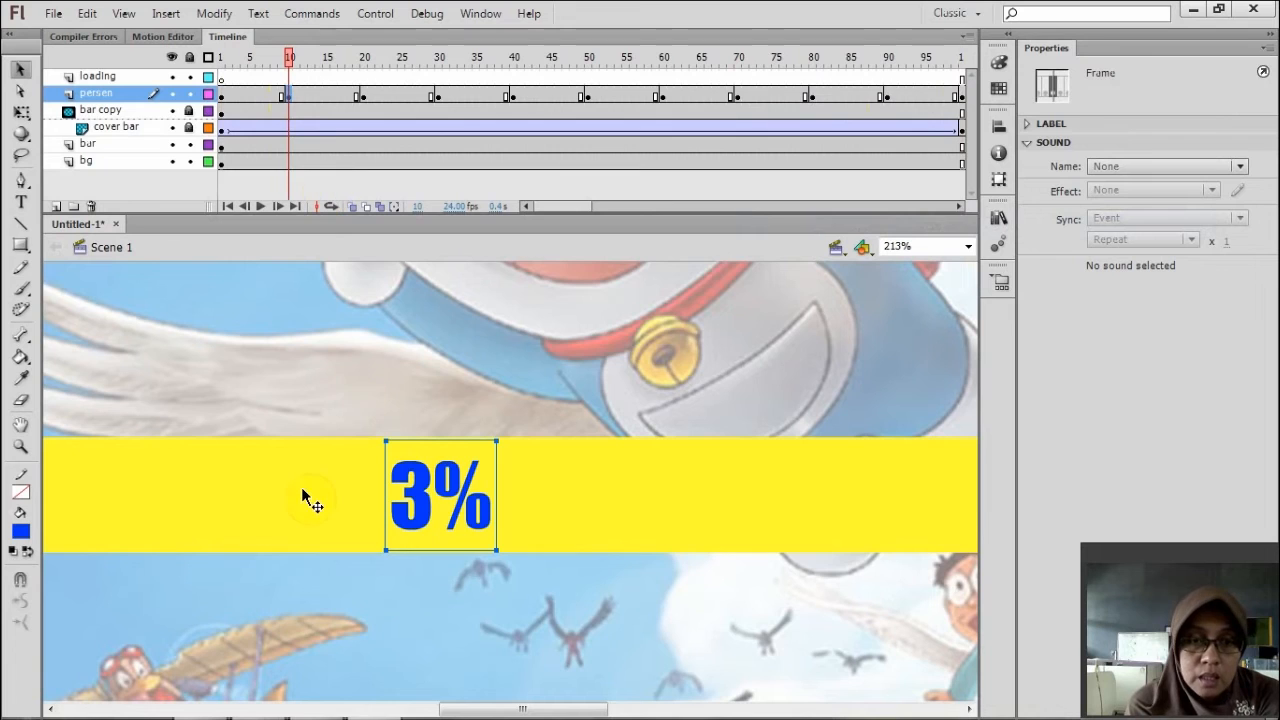
left_click(21, 204)
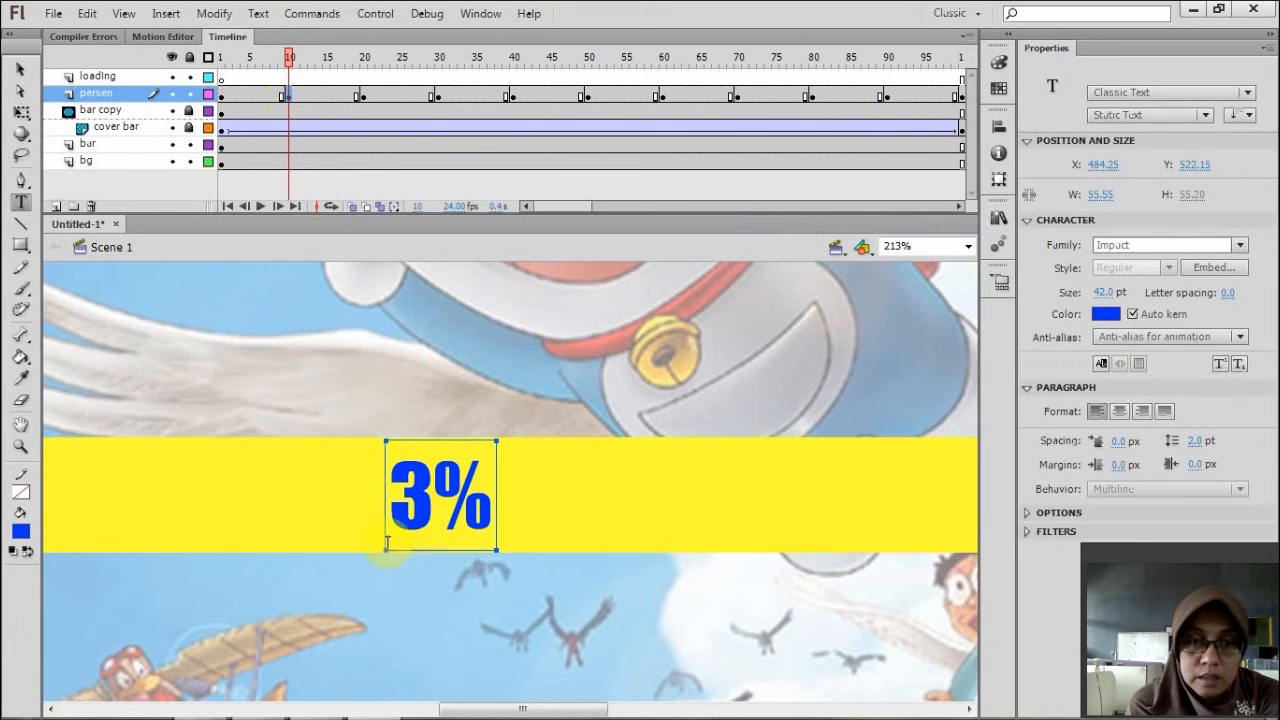
left_click(433, 512)
key("BackSpace")
type("10")
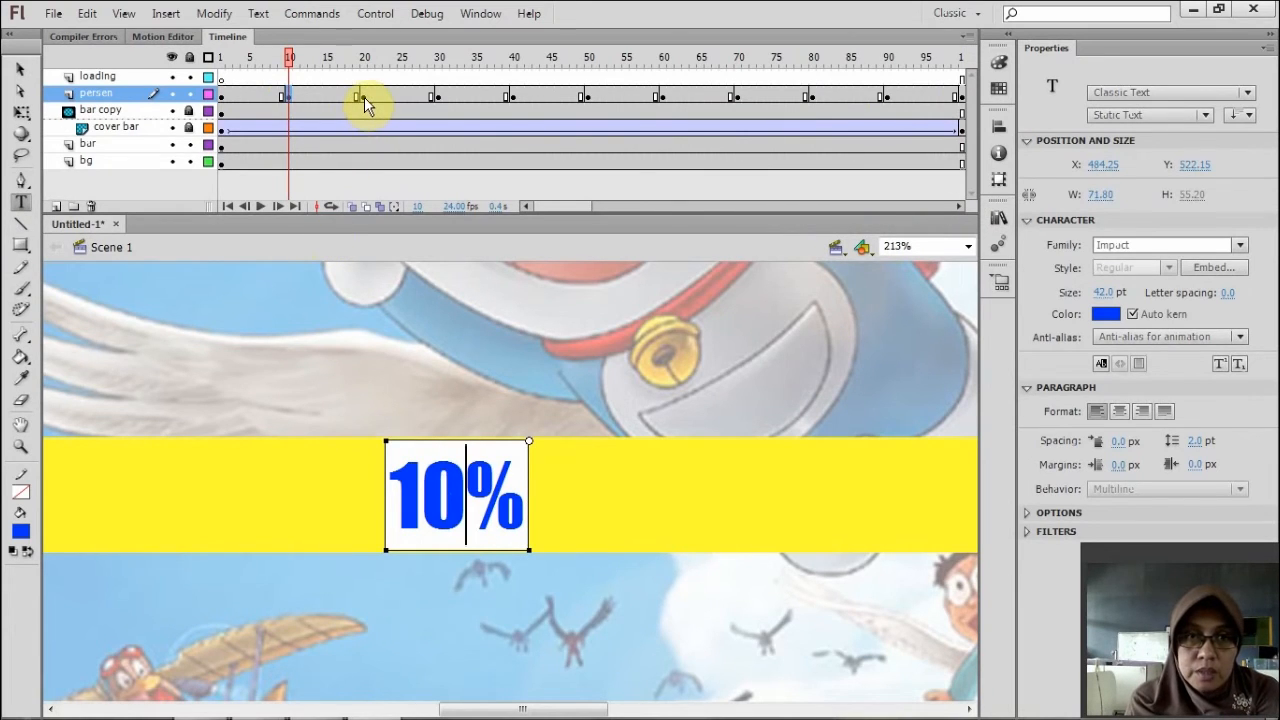
Change the persen layer's text to 20% at frame 20 and 30% at frame 30.
left_click(362, 96)
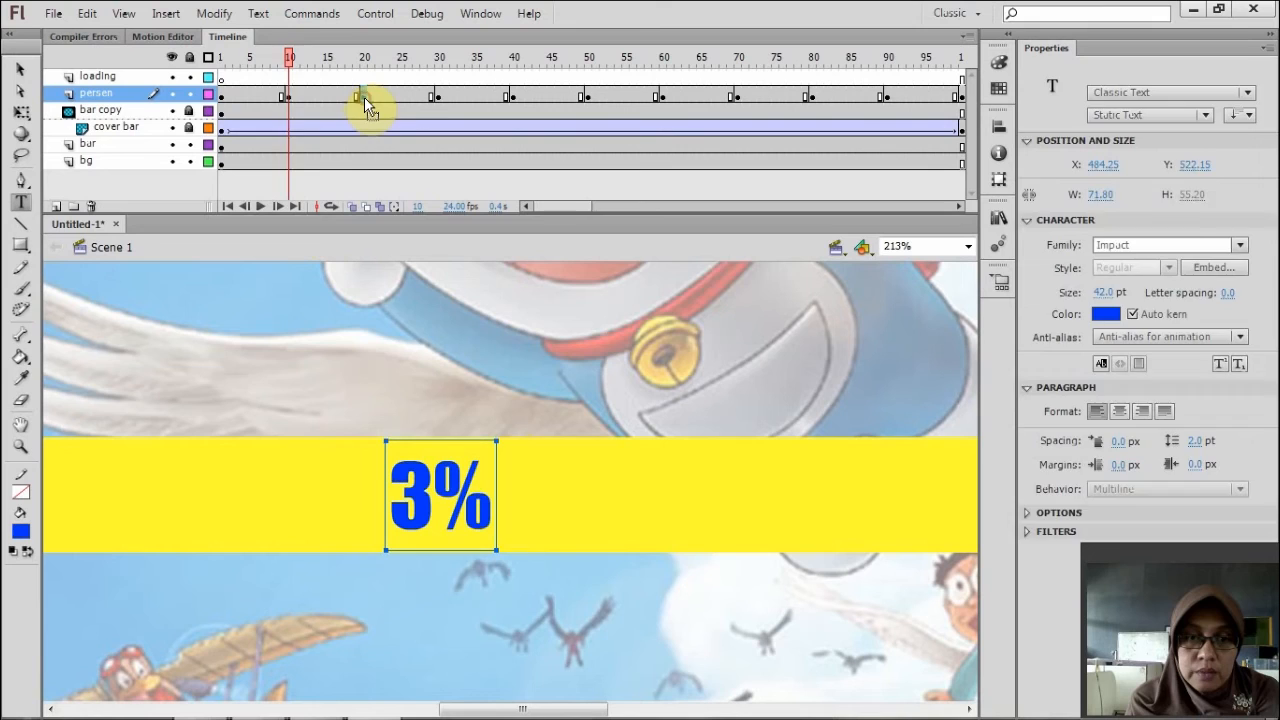
left_click(436, 505)
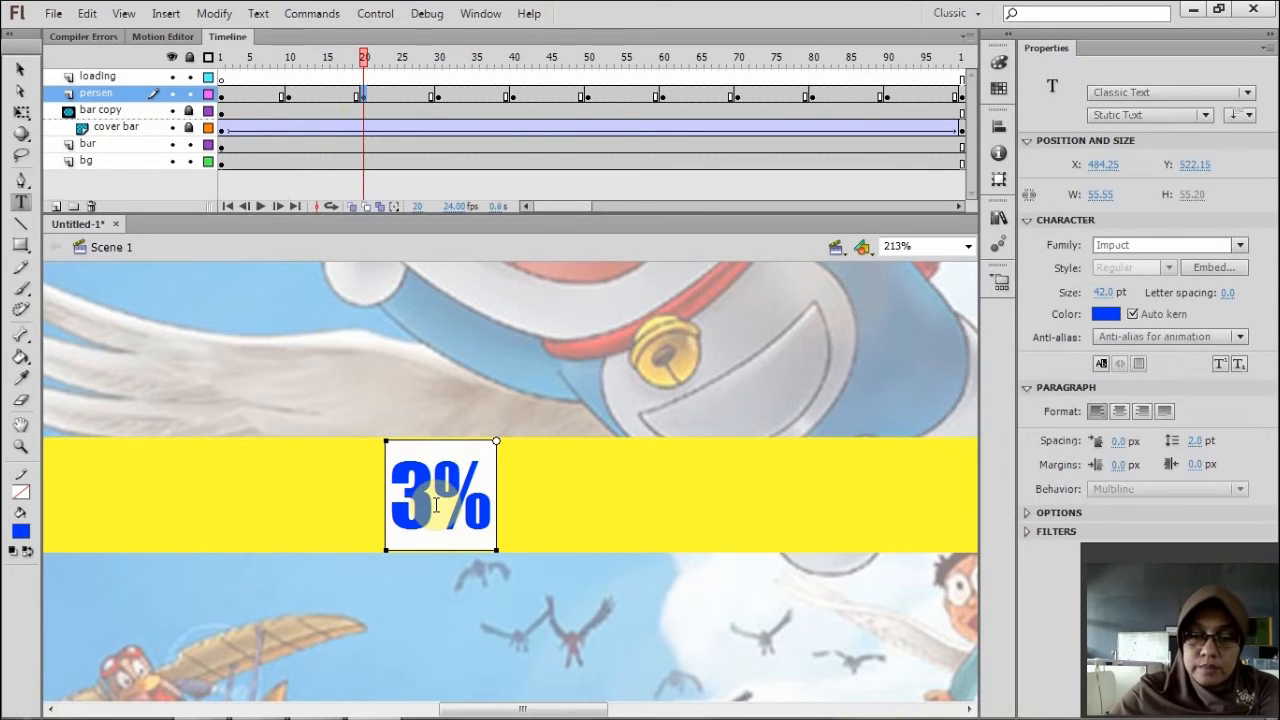
key("BackSpace")
type("20")
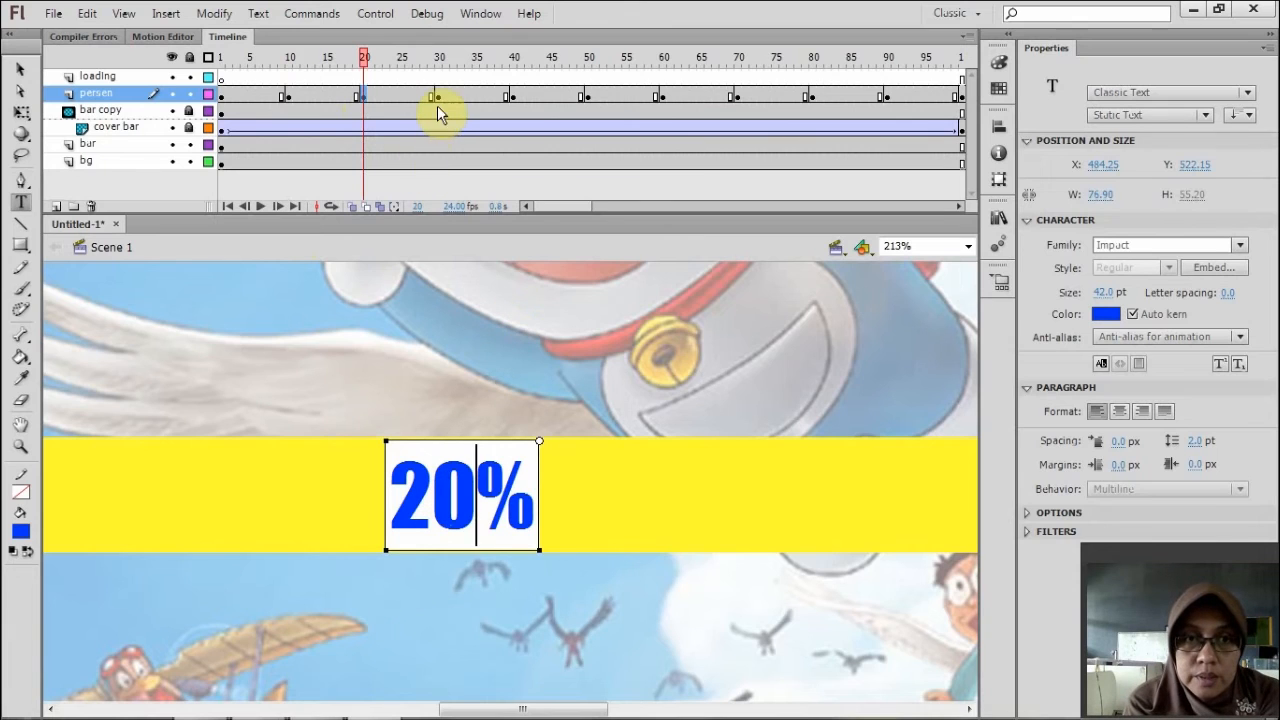
left_click(437, 96)
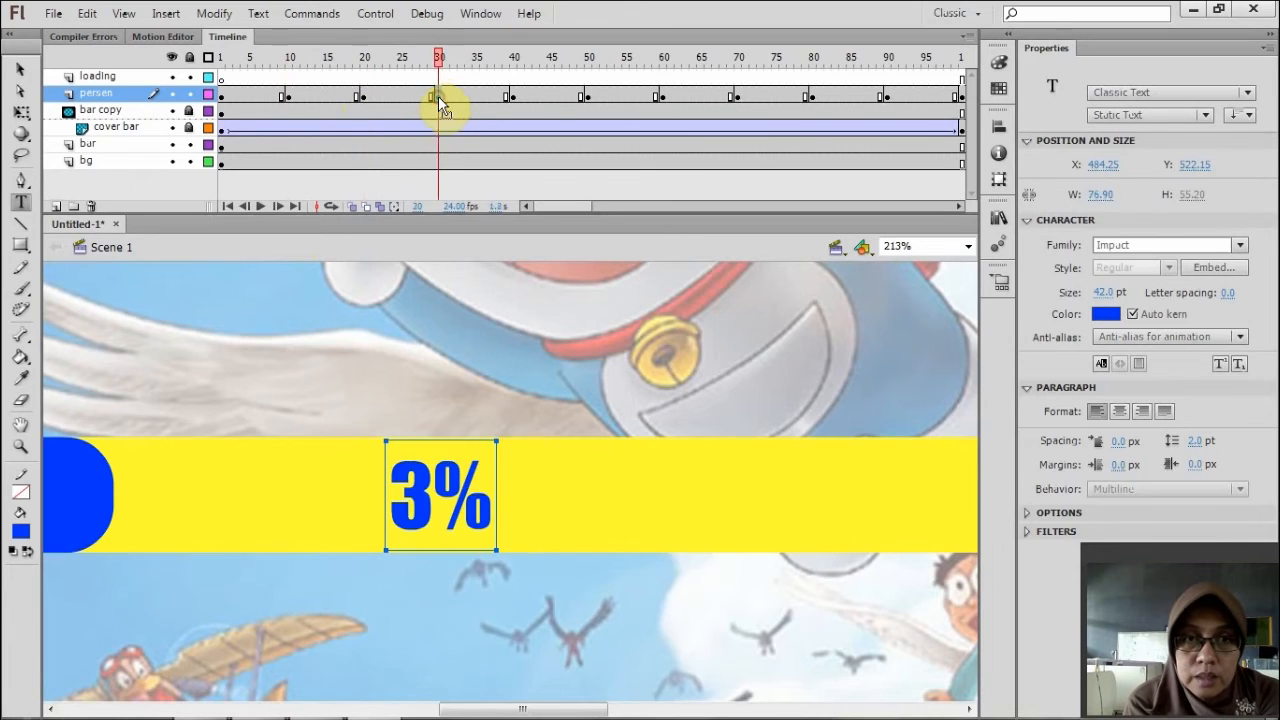
left_click(436, 516)
type("0")
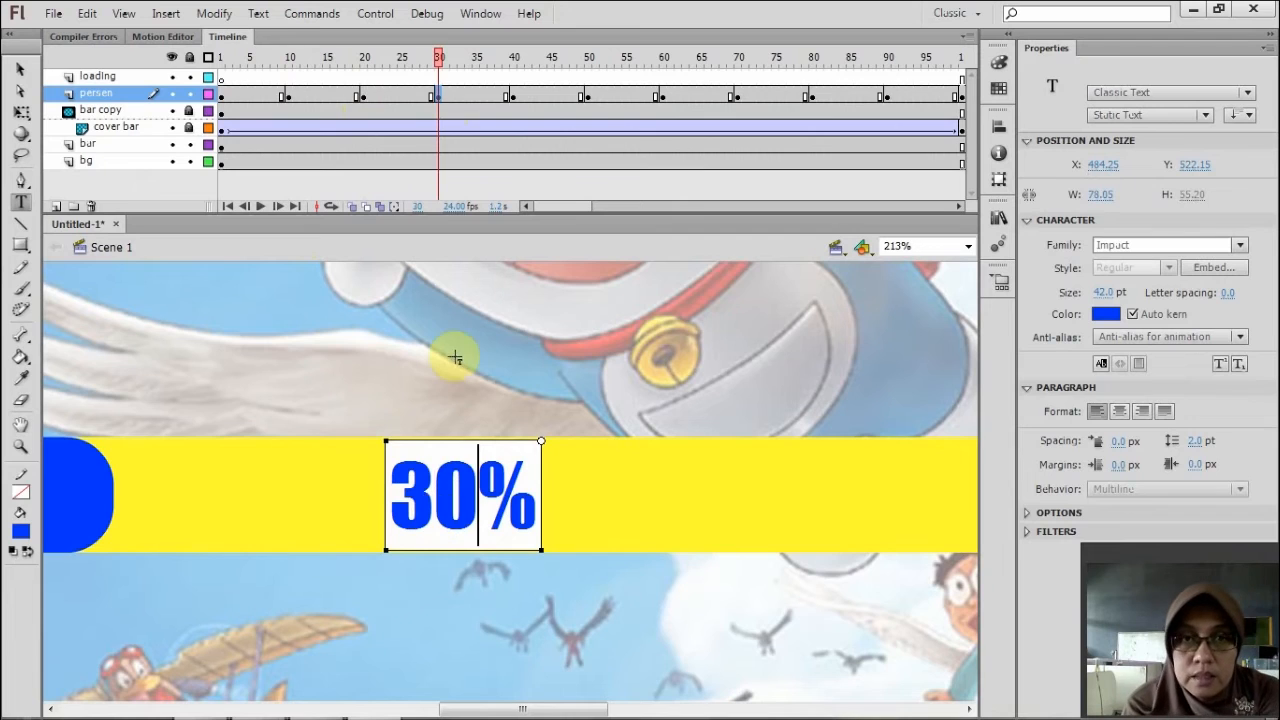
Change the persen layer's text to 40% at frame 40 and 50% at frame 50.
left_click(513, 96)
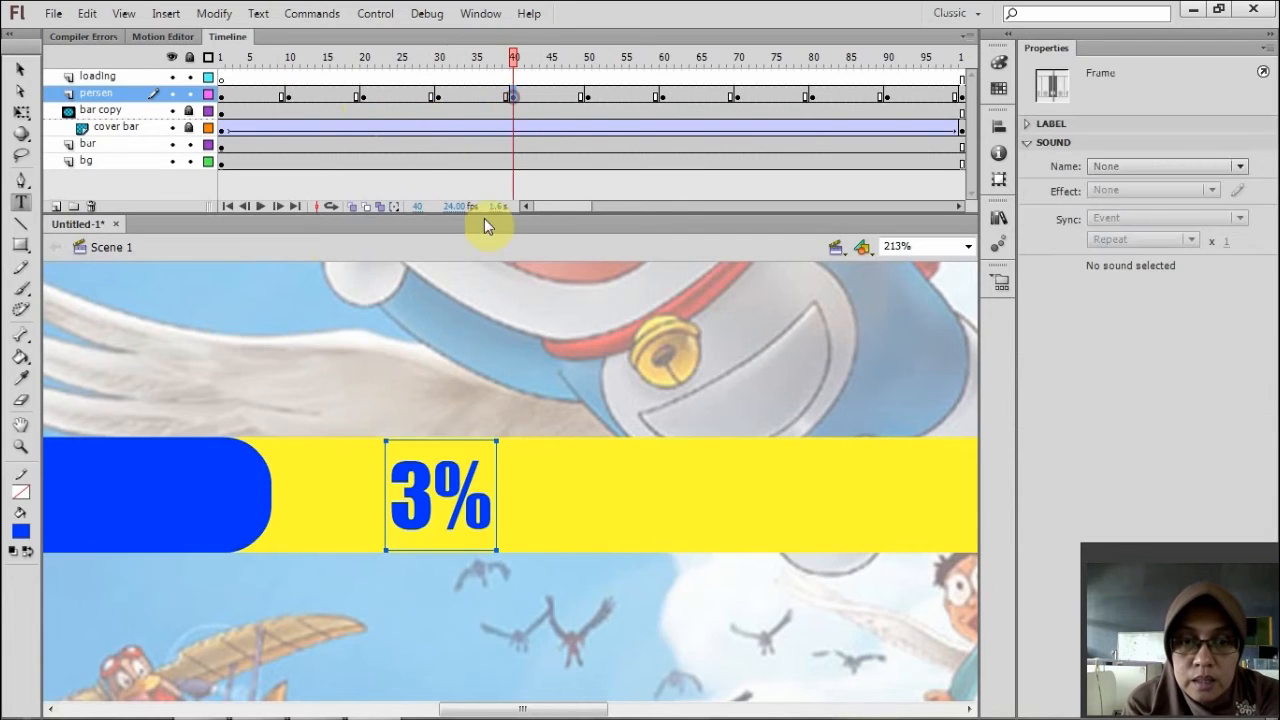
left_click(436, 510)
key("BackSpace")
type("4")
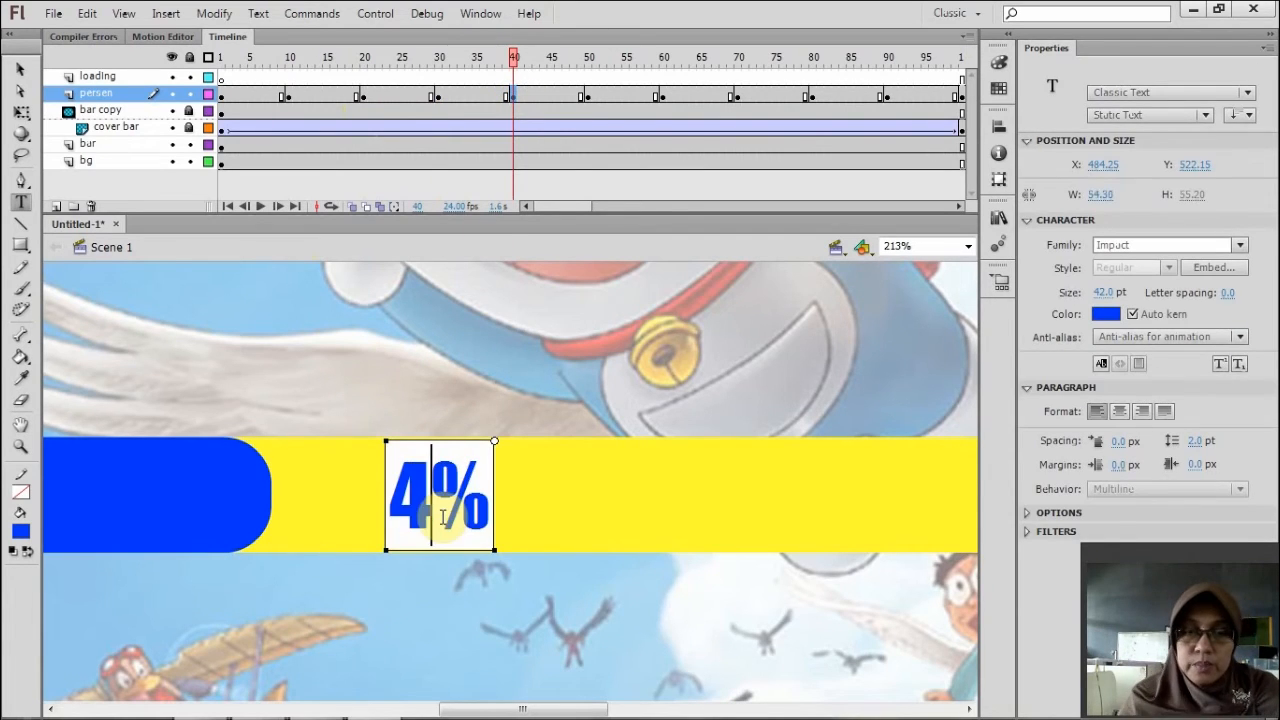
type("0")
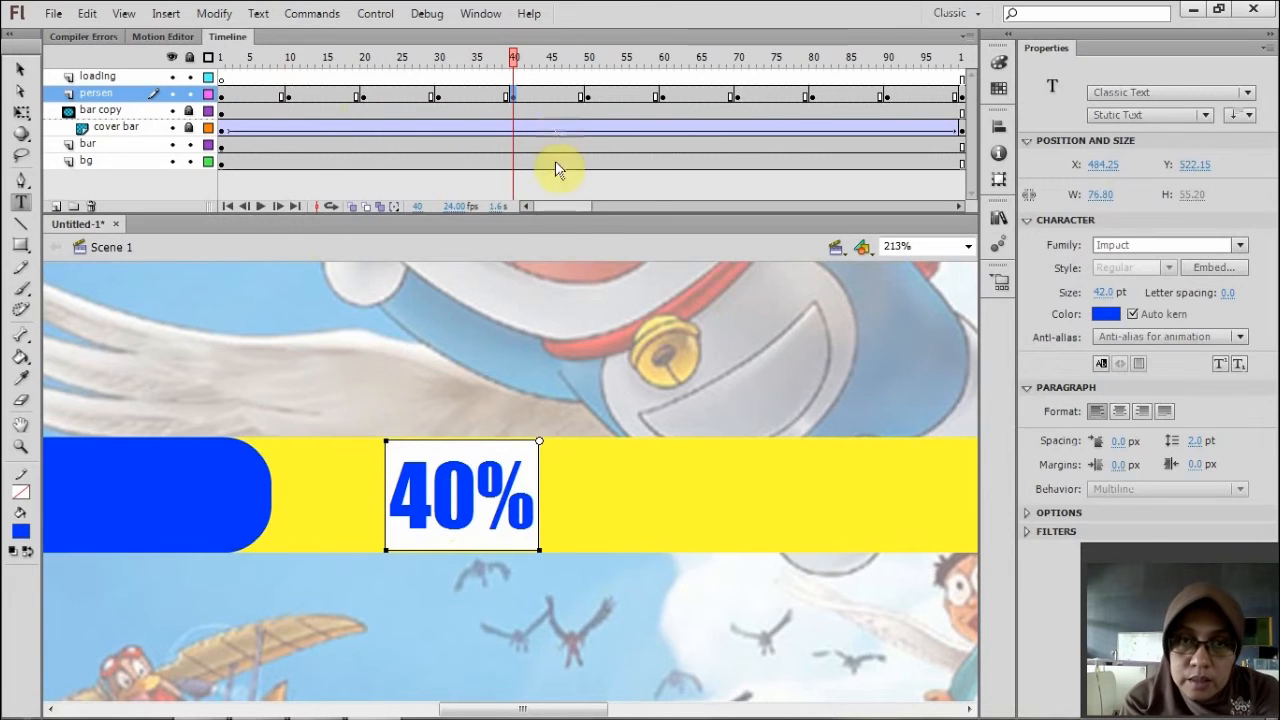
left_click(585, 96)
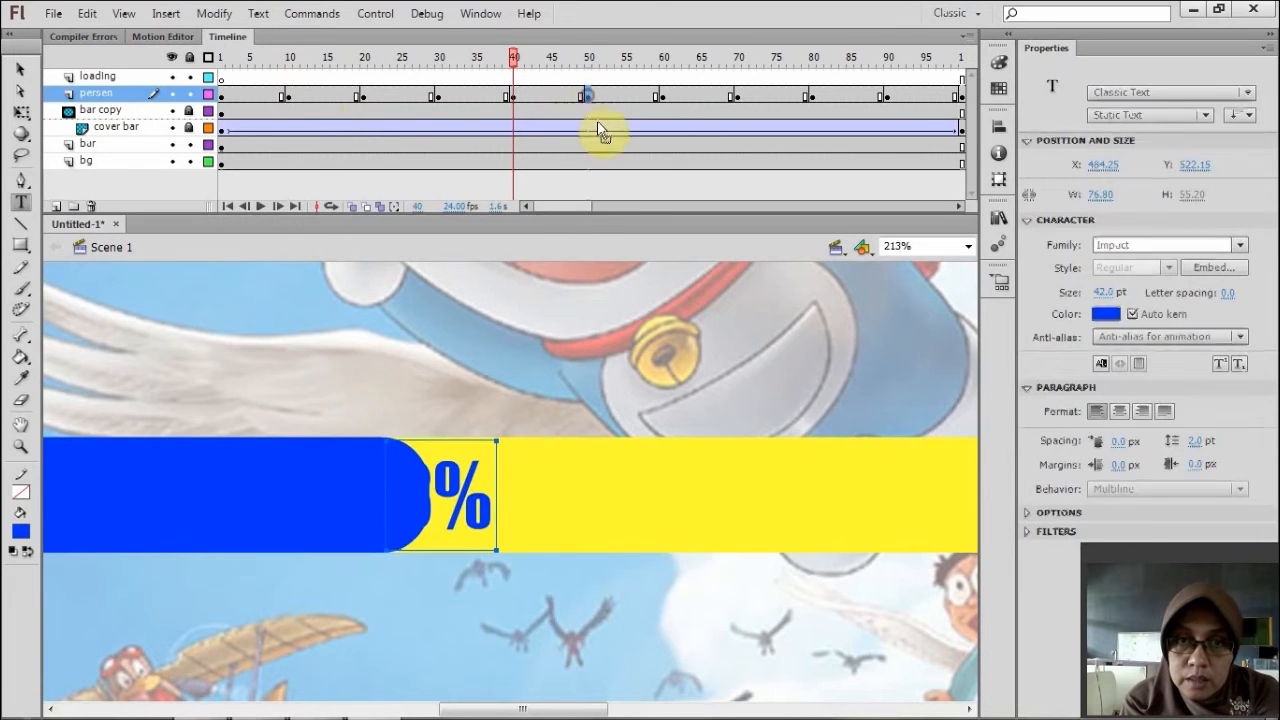
left_click(432, 497)
key("BackSpace")
type("50")
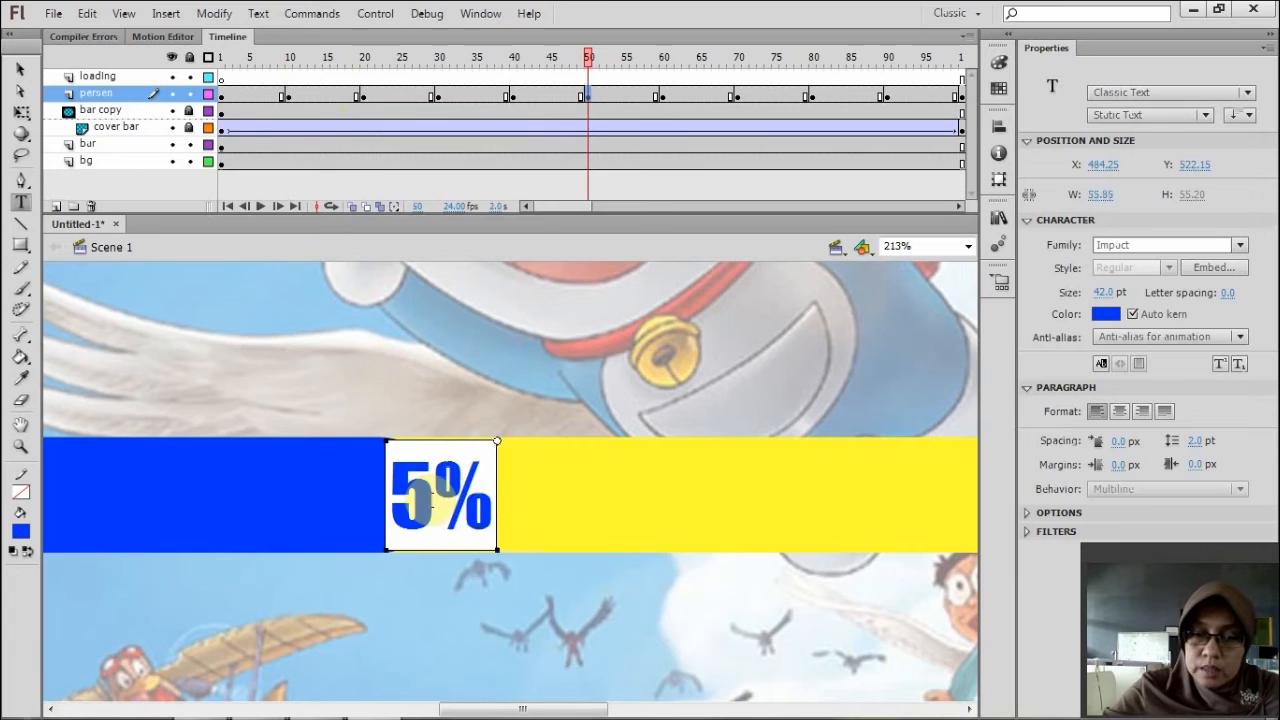
Change the persen layer's text to 60% at frame 60 and 70% at frame 70.
left_click(659, 97)
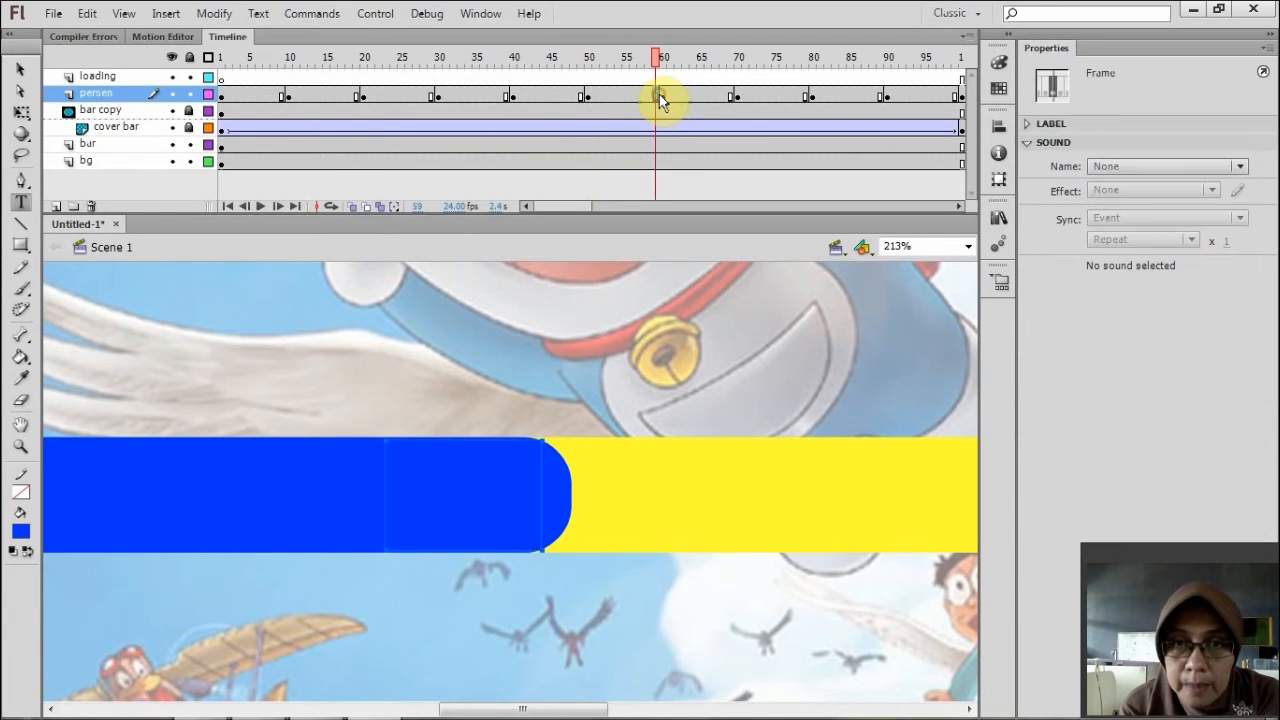
left_click(449, 496)
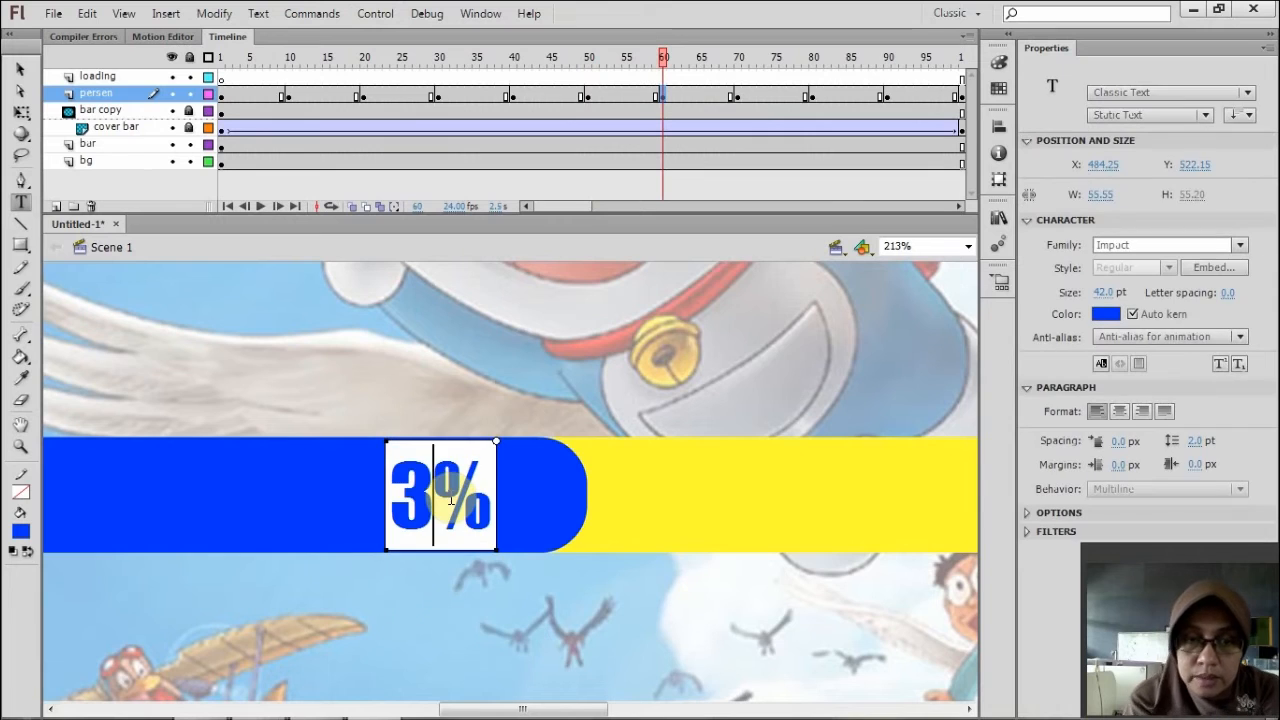
key("BackSpace")
type("60")
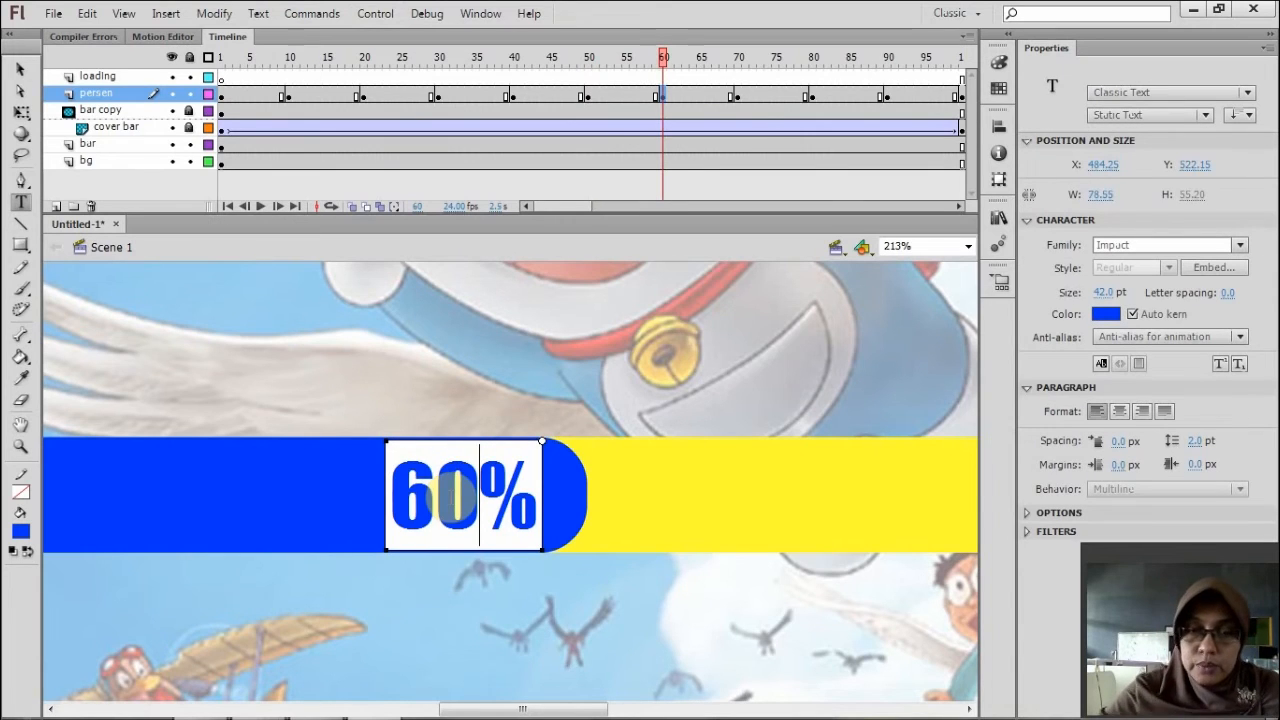
left_click(737, 95)
left_click(463, 500)
key("BackSpace")
type("70")
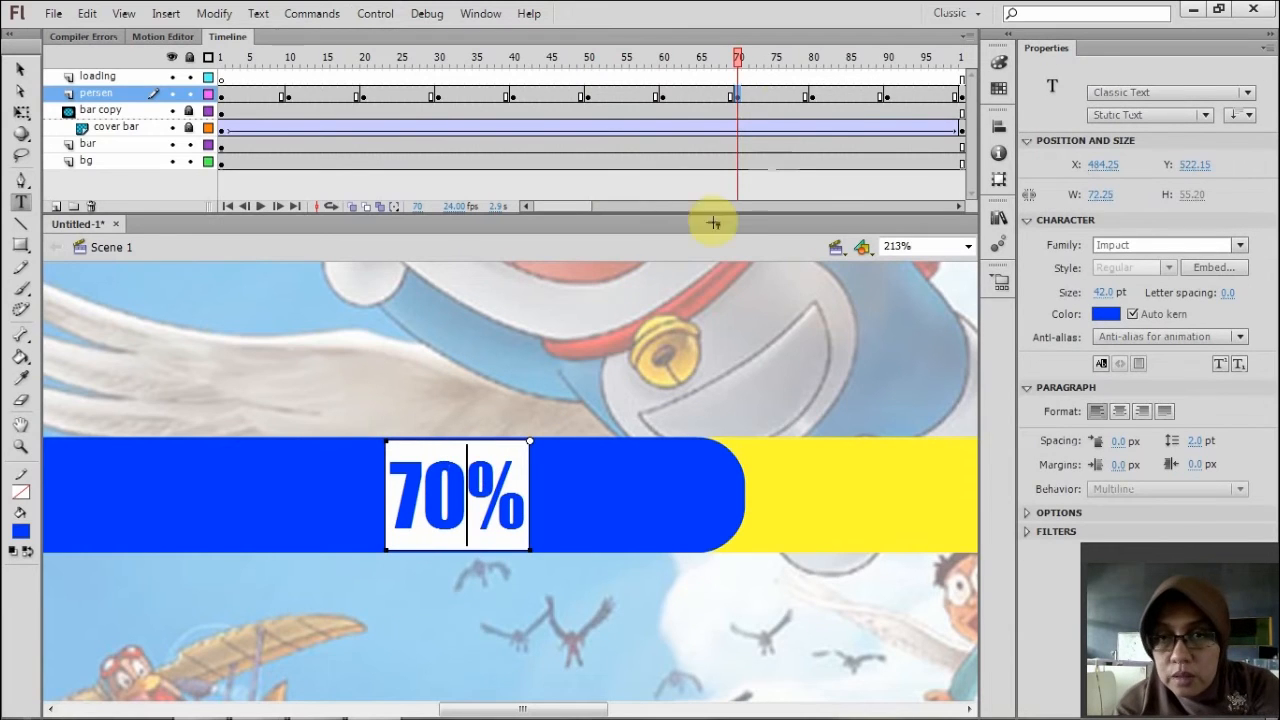
Change the percentage text at frame 80 of the persen layer to 80%.
left_click(812, 95)
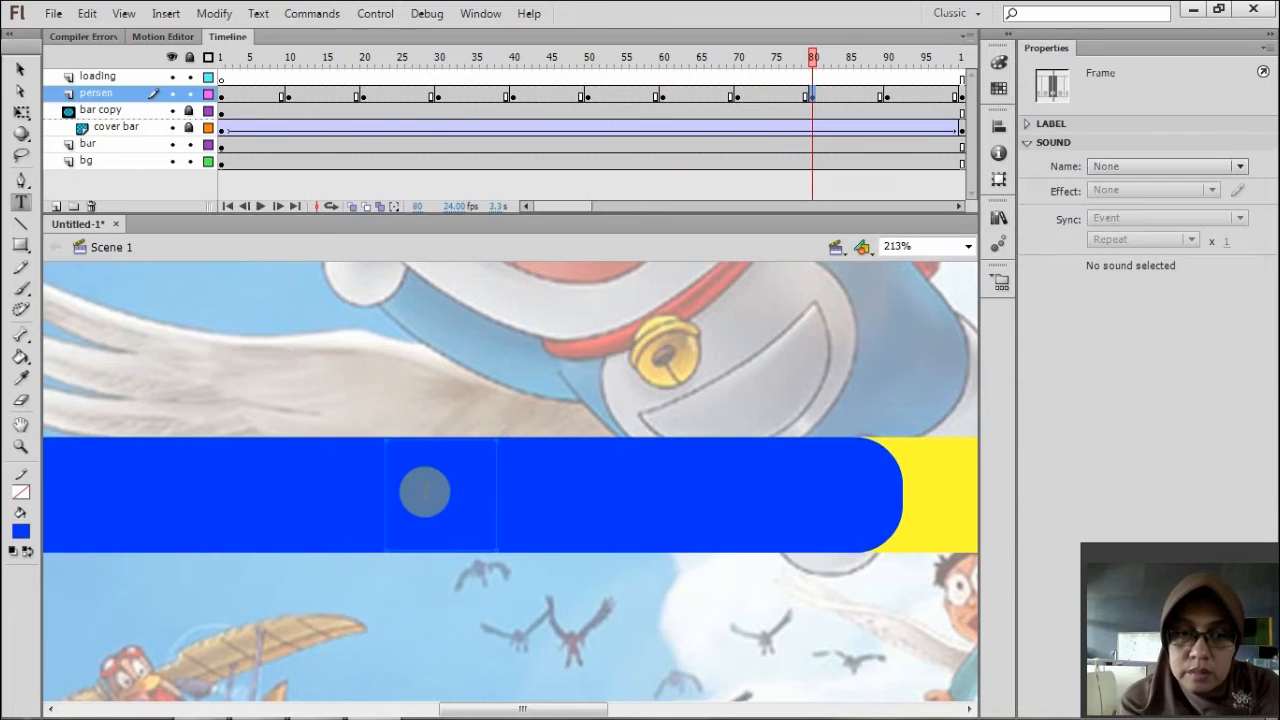
left_click(424, 491)
key("BackSpace")
type("80")
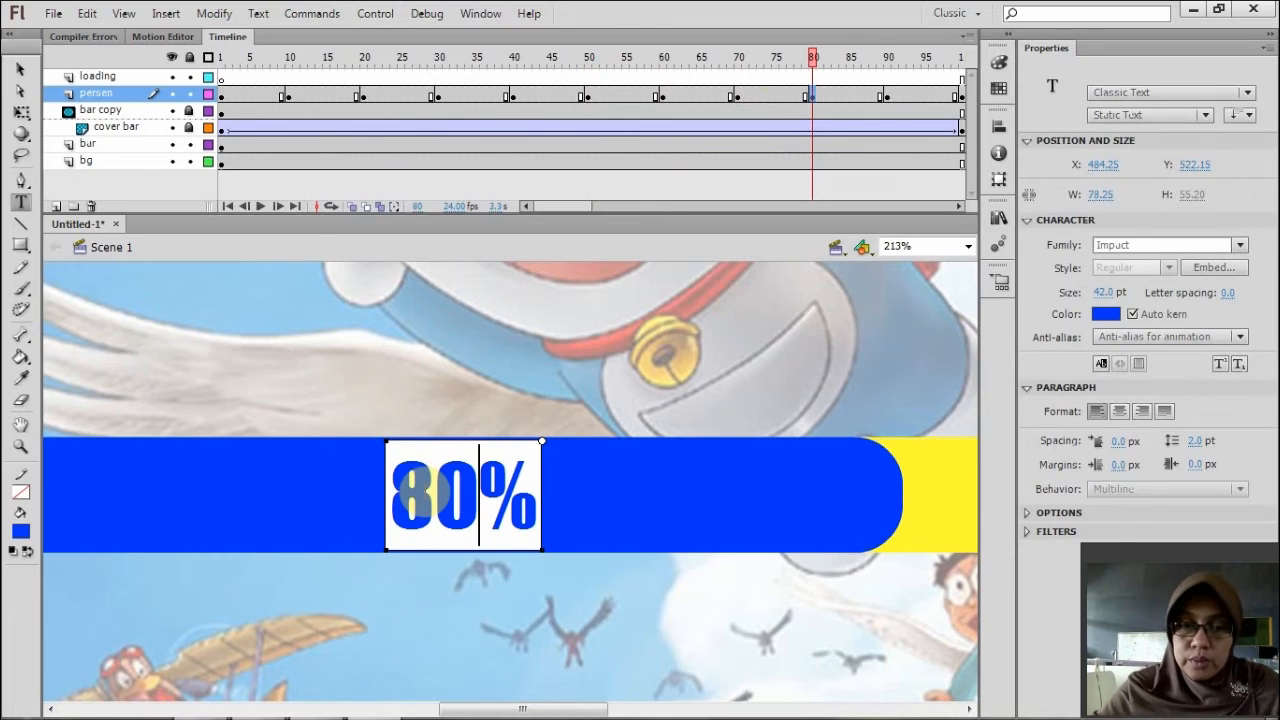
Change the percentage text at frame 90 of the persen layer to 90%.
left_click(886, 96)
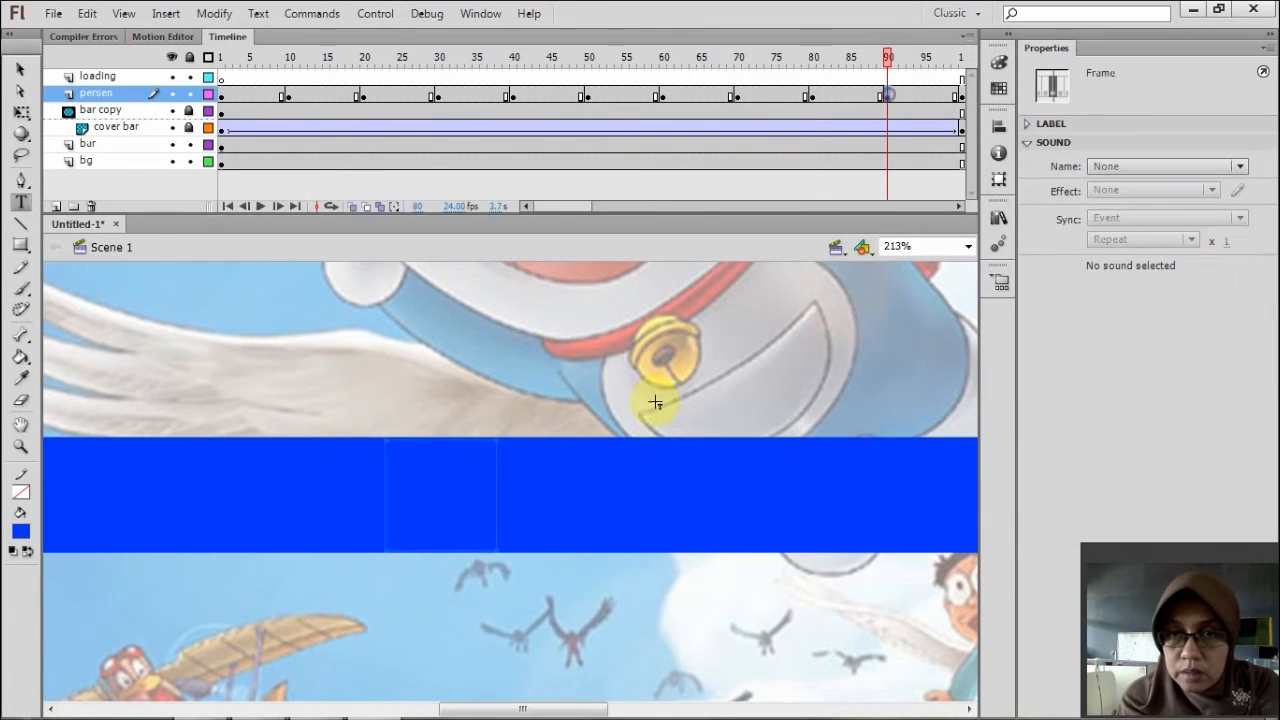
left_click(442, 515)
key("BackSpace")
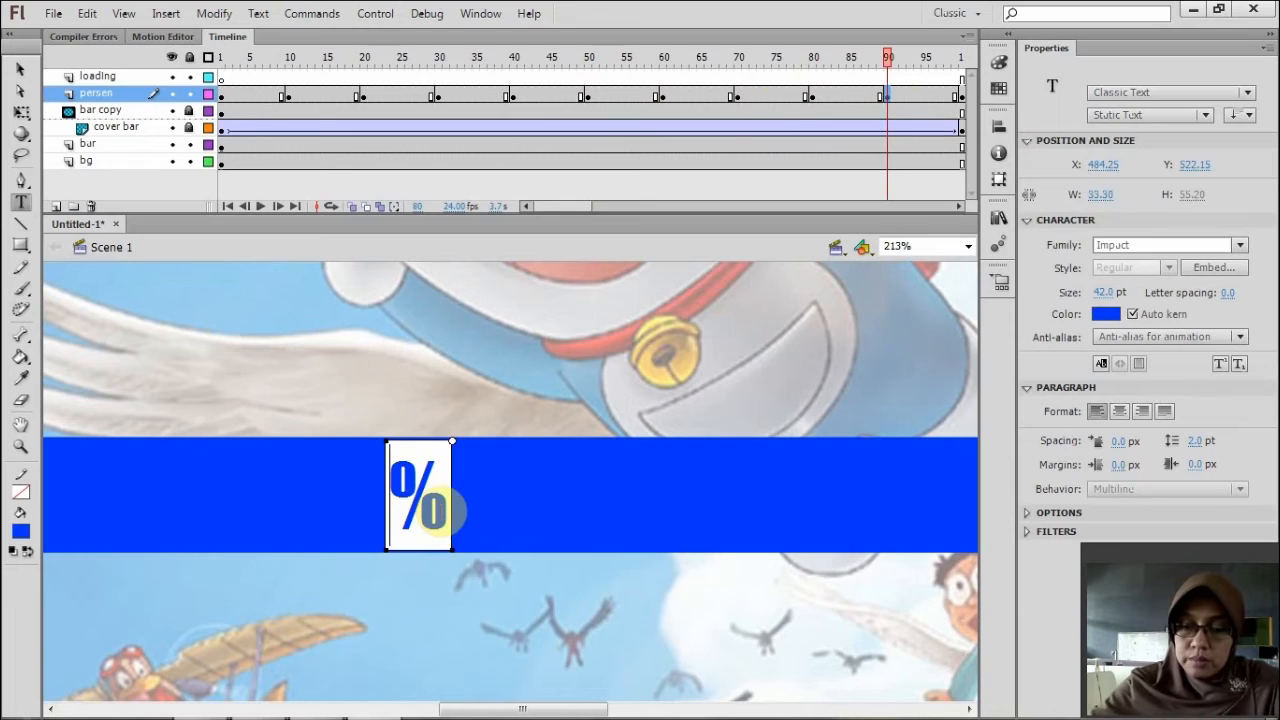
type("90")
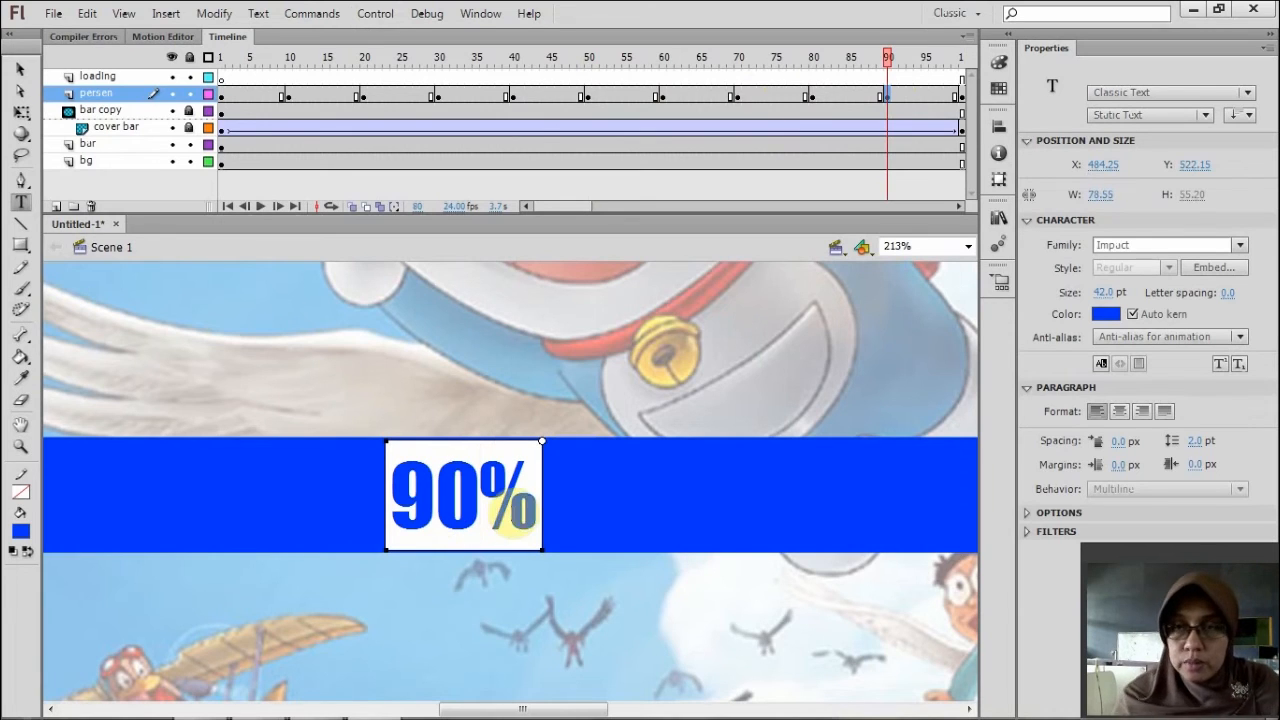
Change the percentage text at frame 100 of the persen layer to 100%, keeping it on one line.
left_click(962, 95)
left_click(437, 500)
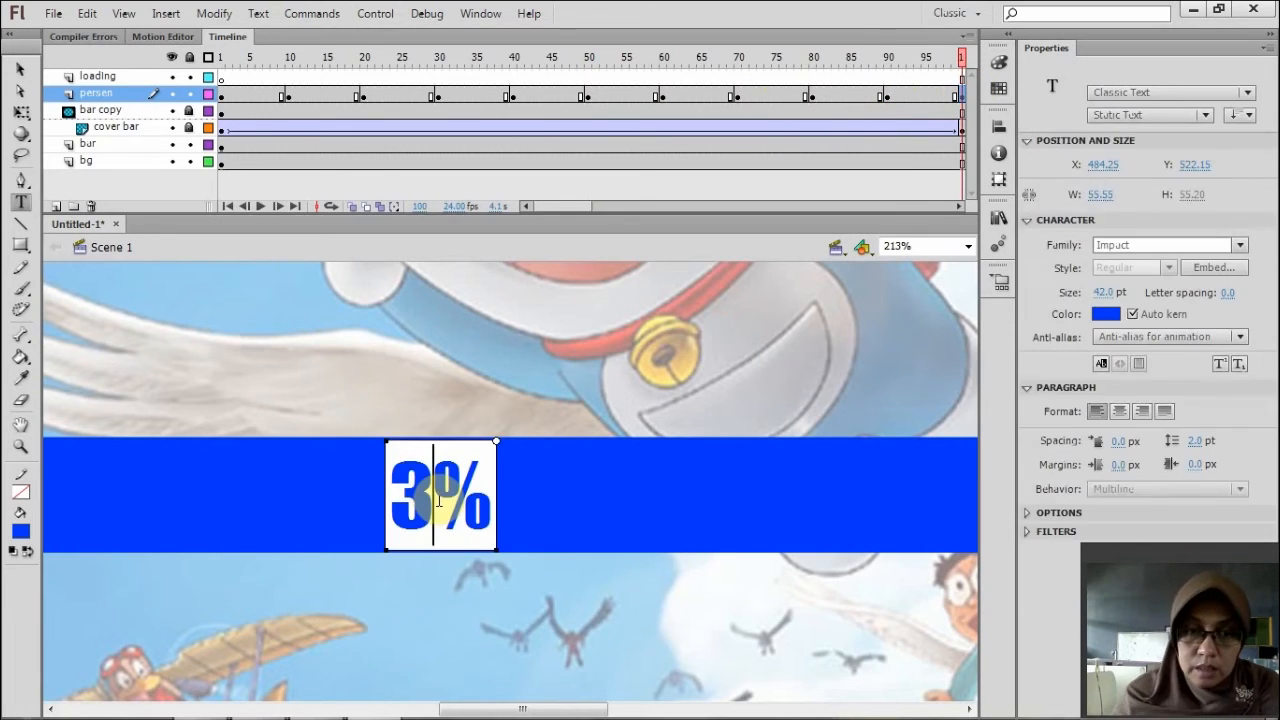
key("BackSpace")
type("100")
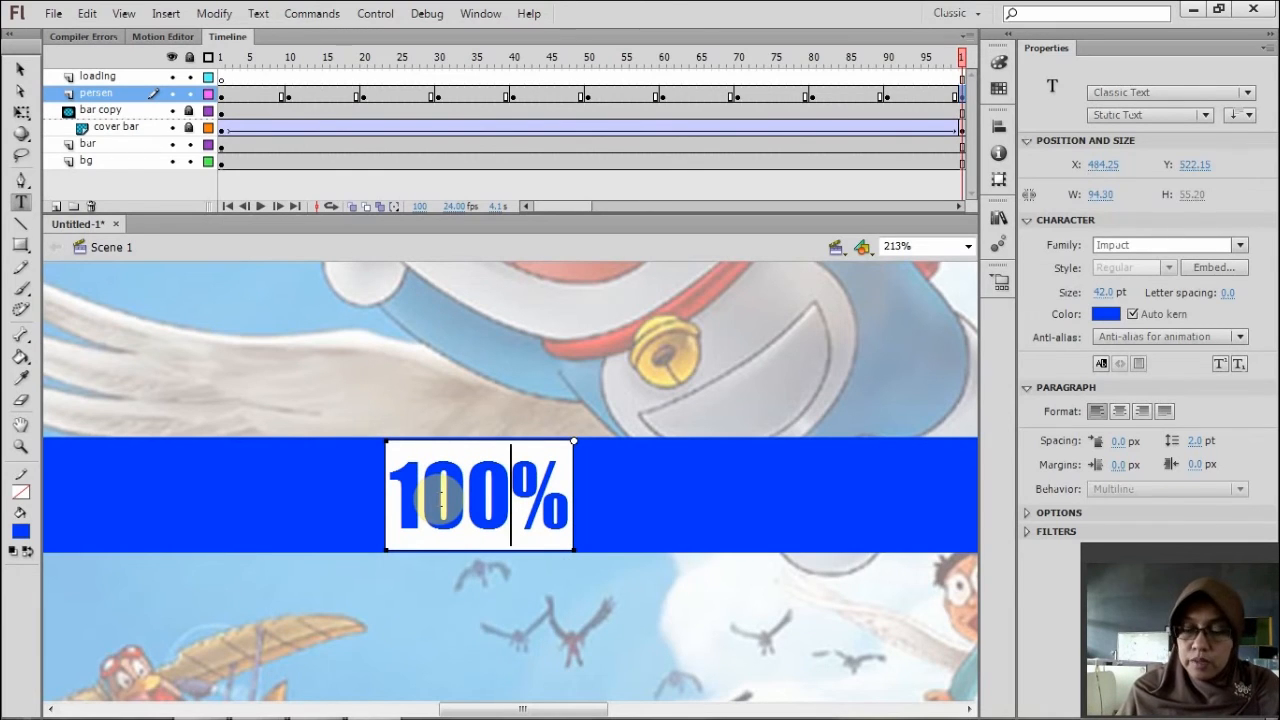
key("Return")
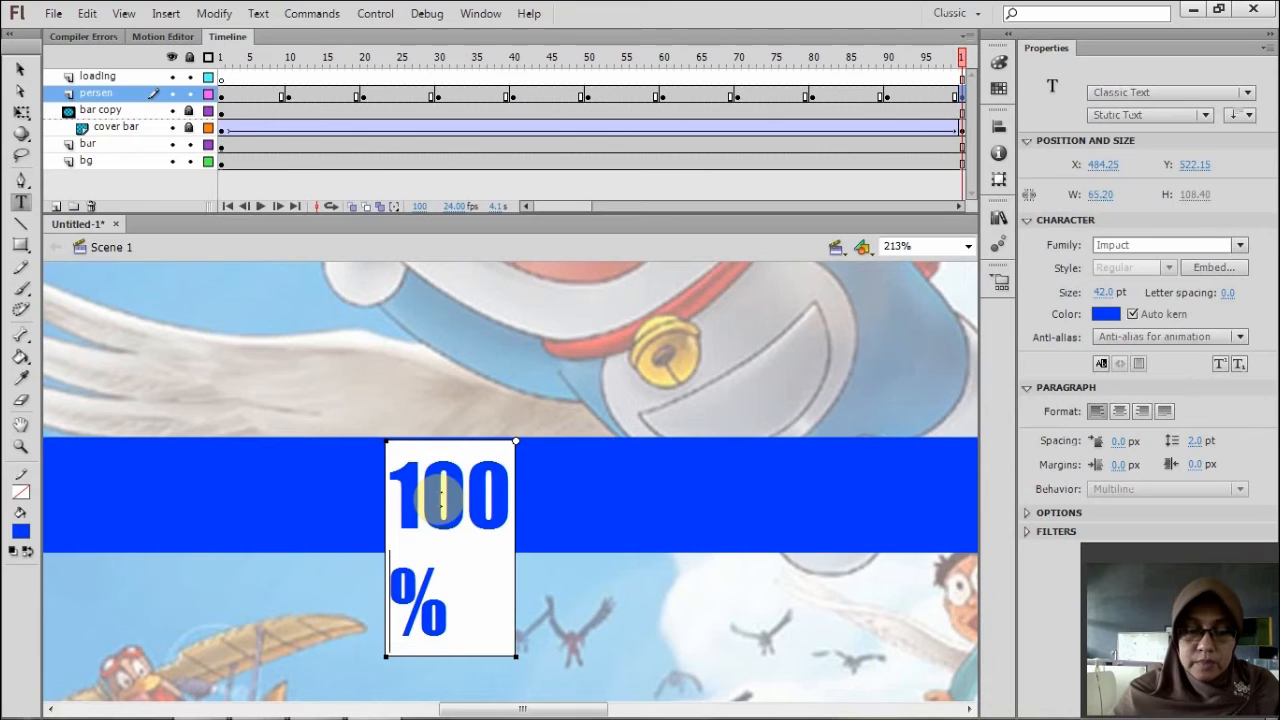
key("ctrl+z")
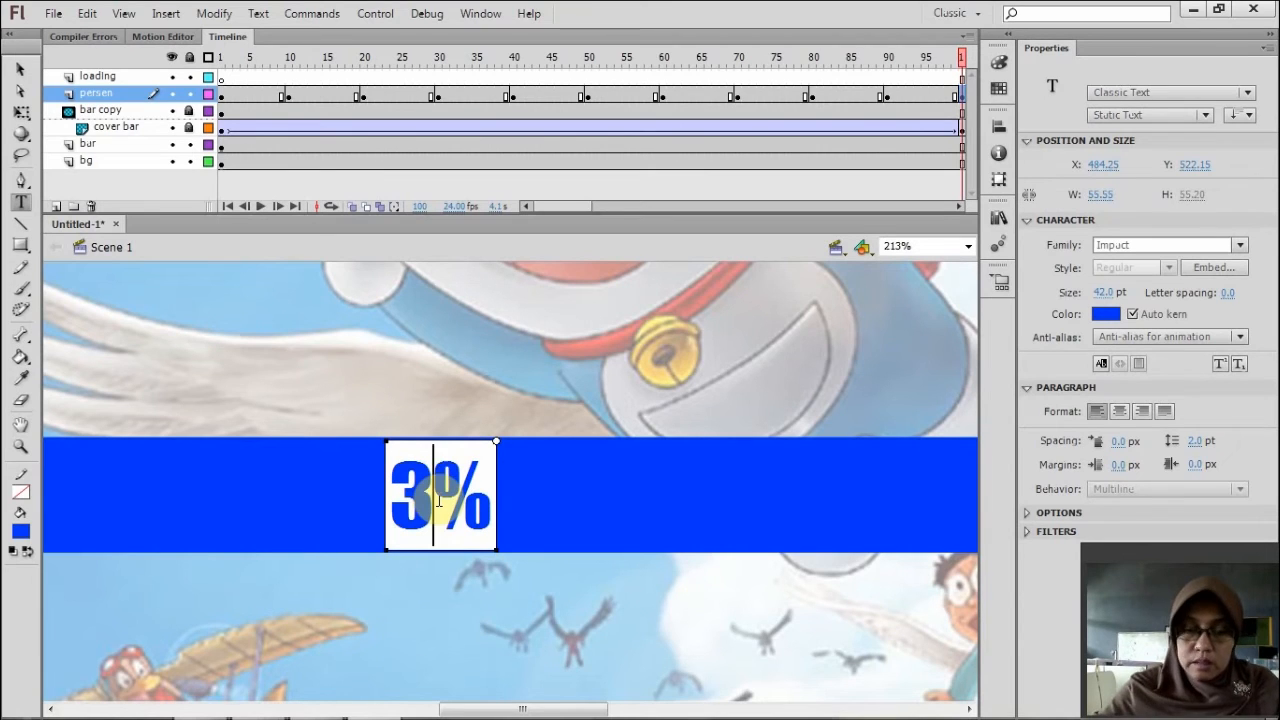
key("BackSpace")
type("100")
key("Return")
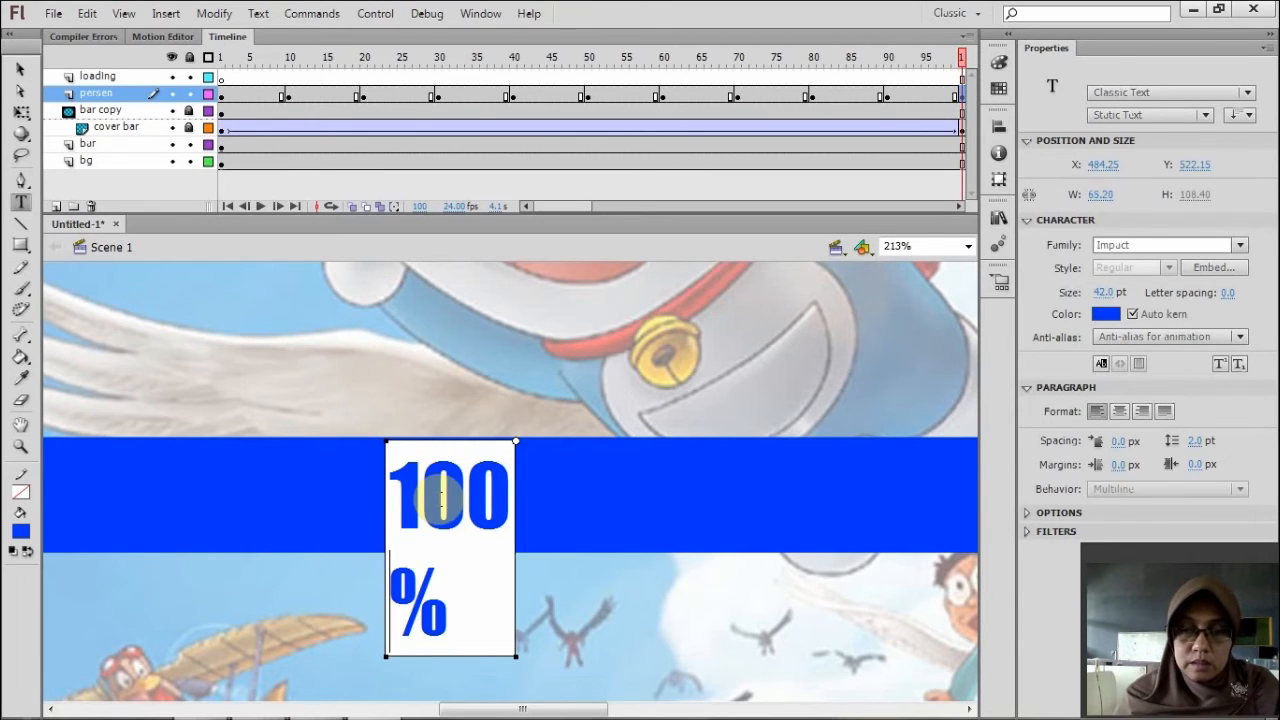
key("BackSpace")
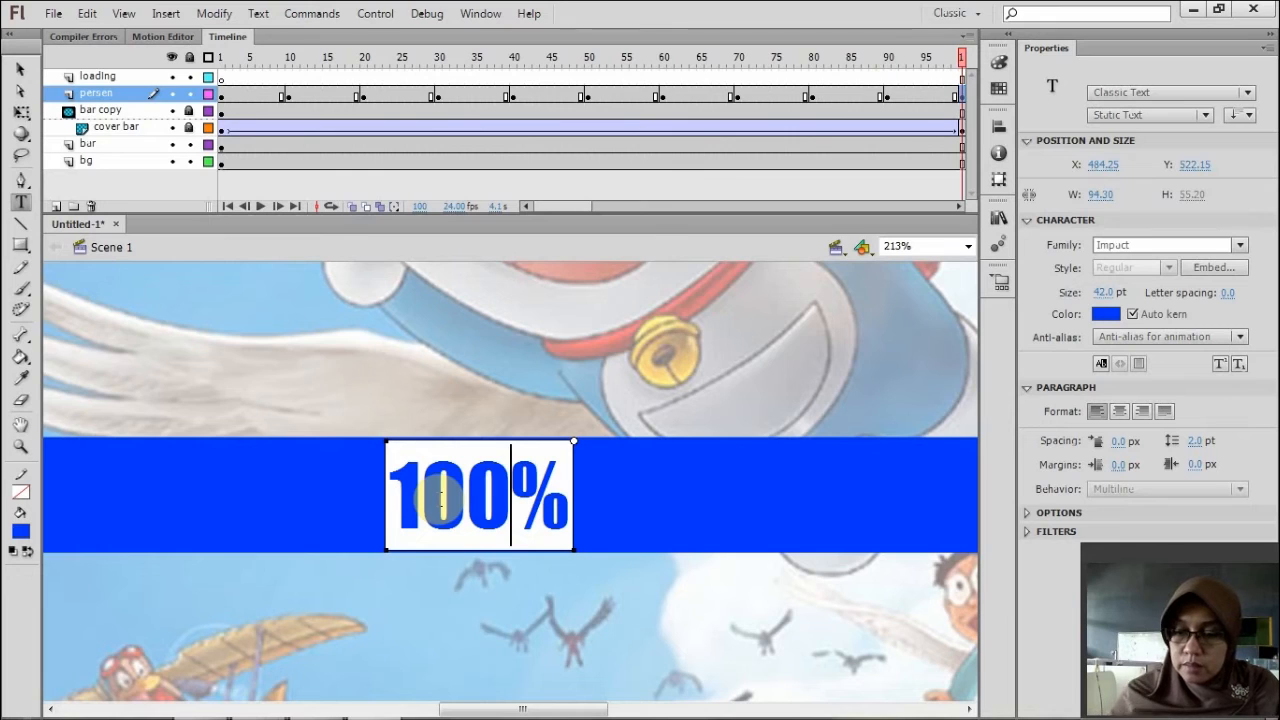
left_click(20, 69)
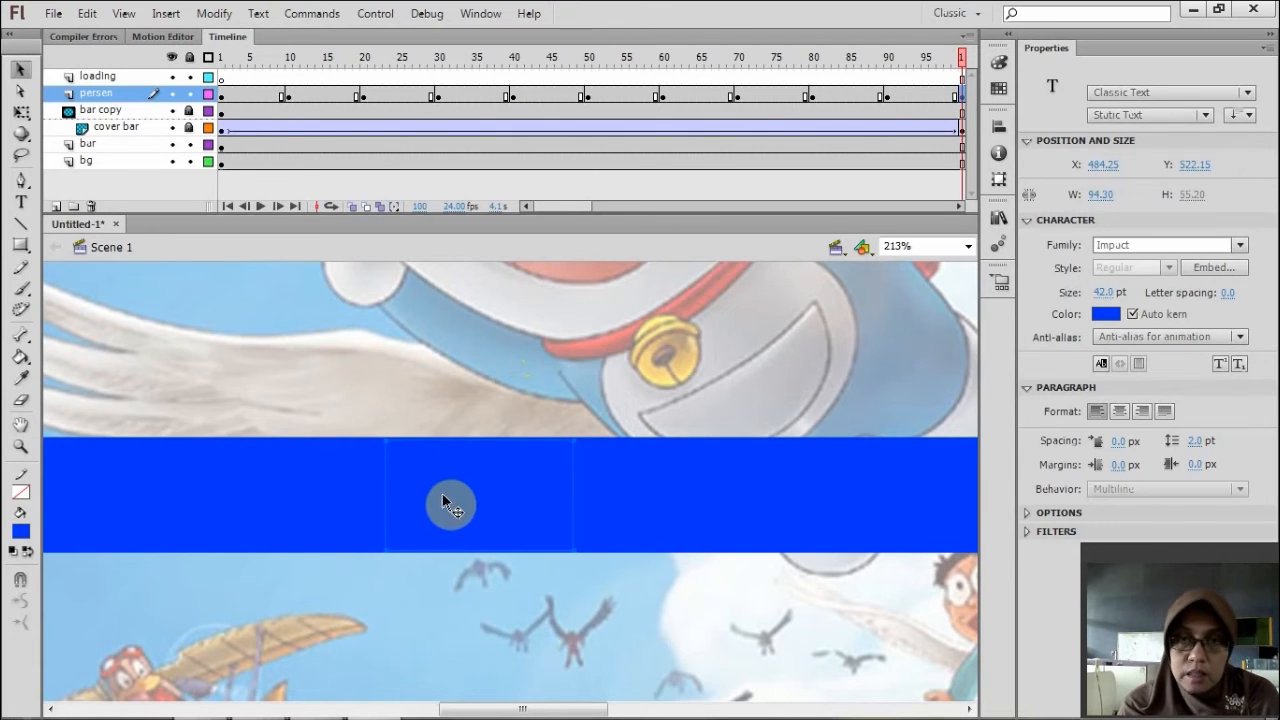
Check the persen layer's keyframes from frame 1 to 50 and recolor the 50% text at frame 50 white.
left_click(222, 97)
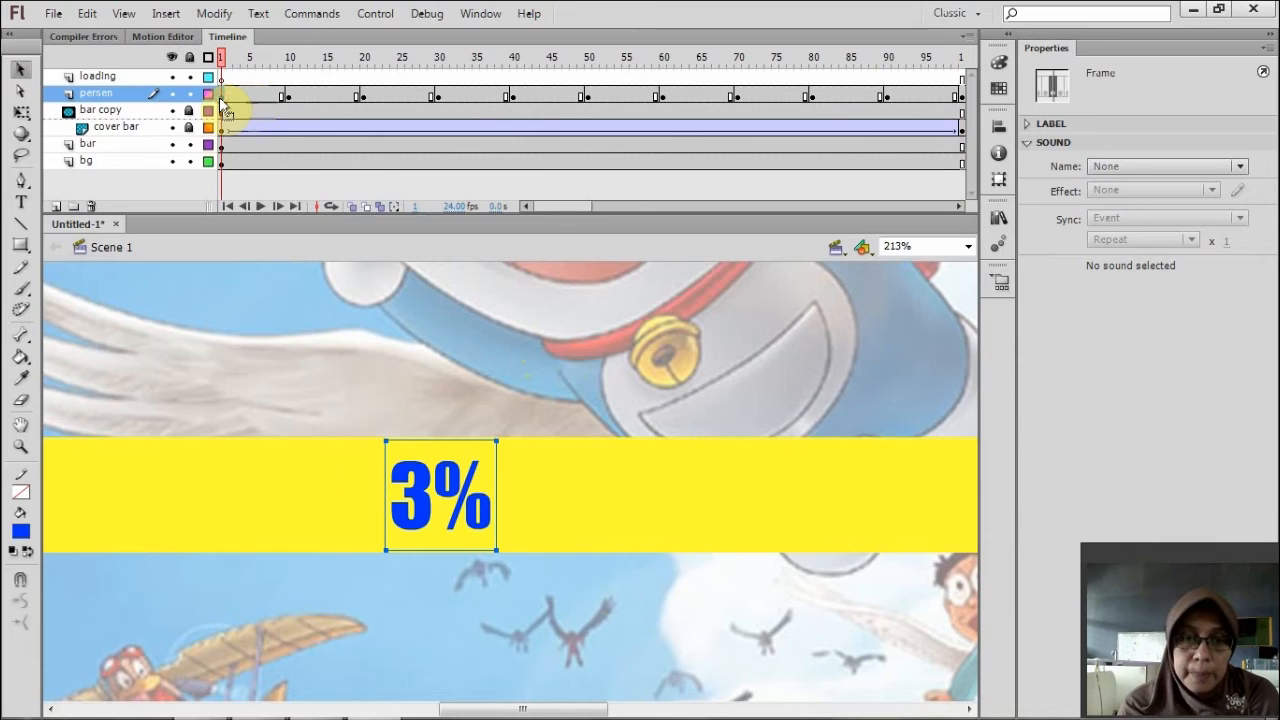
left_click(287, 98)
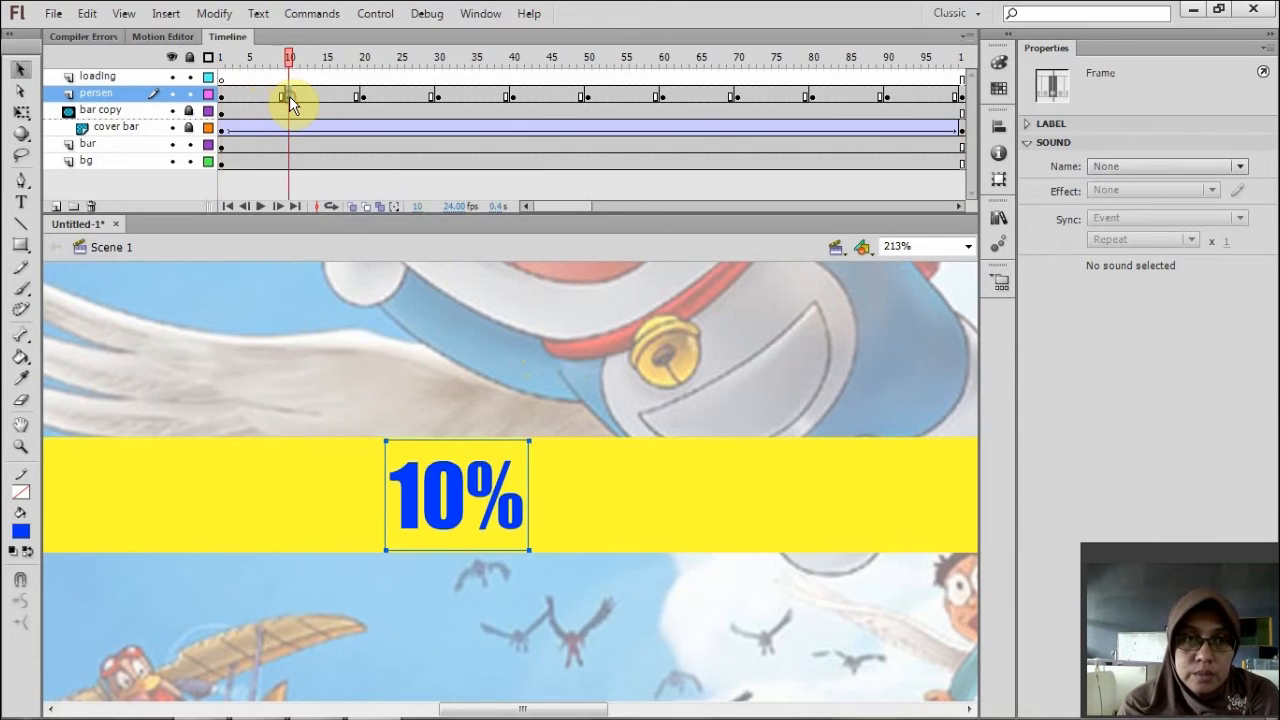
left_click(362, 97)
left_click(437, 97)
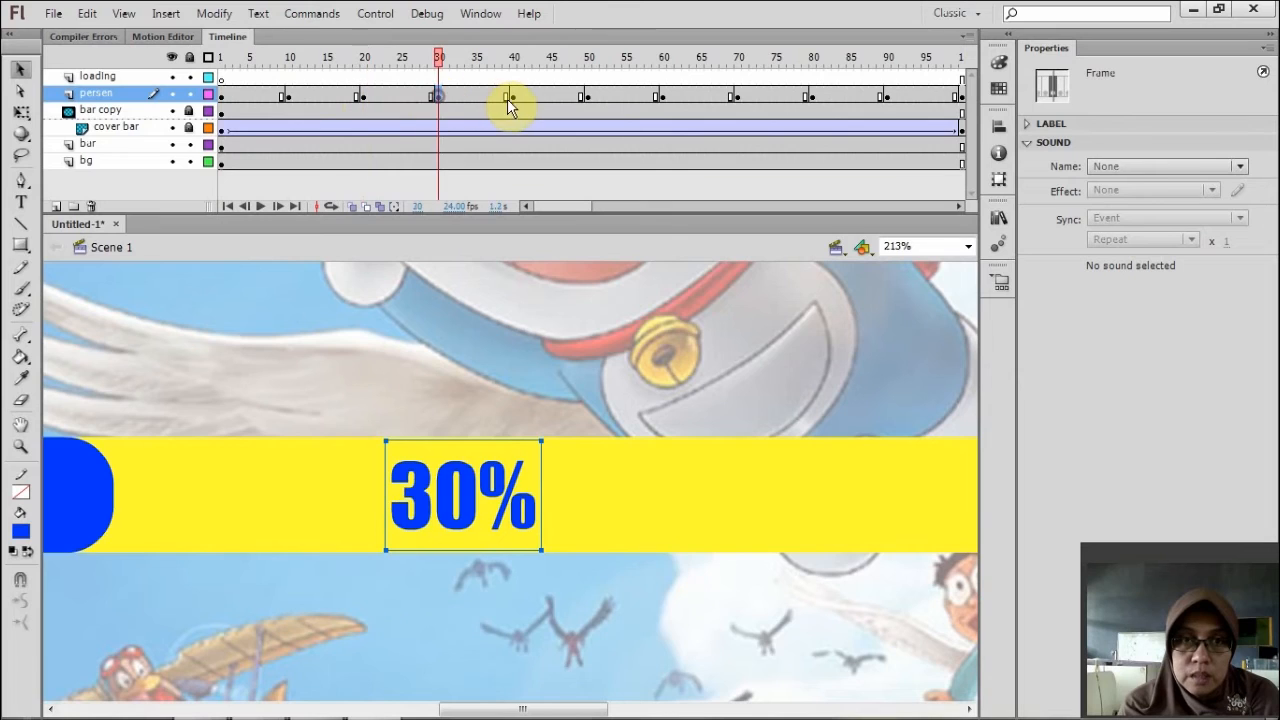
left_click(511, 97)
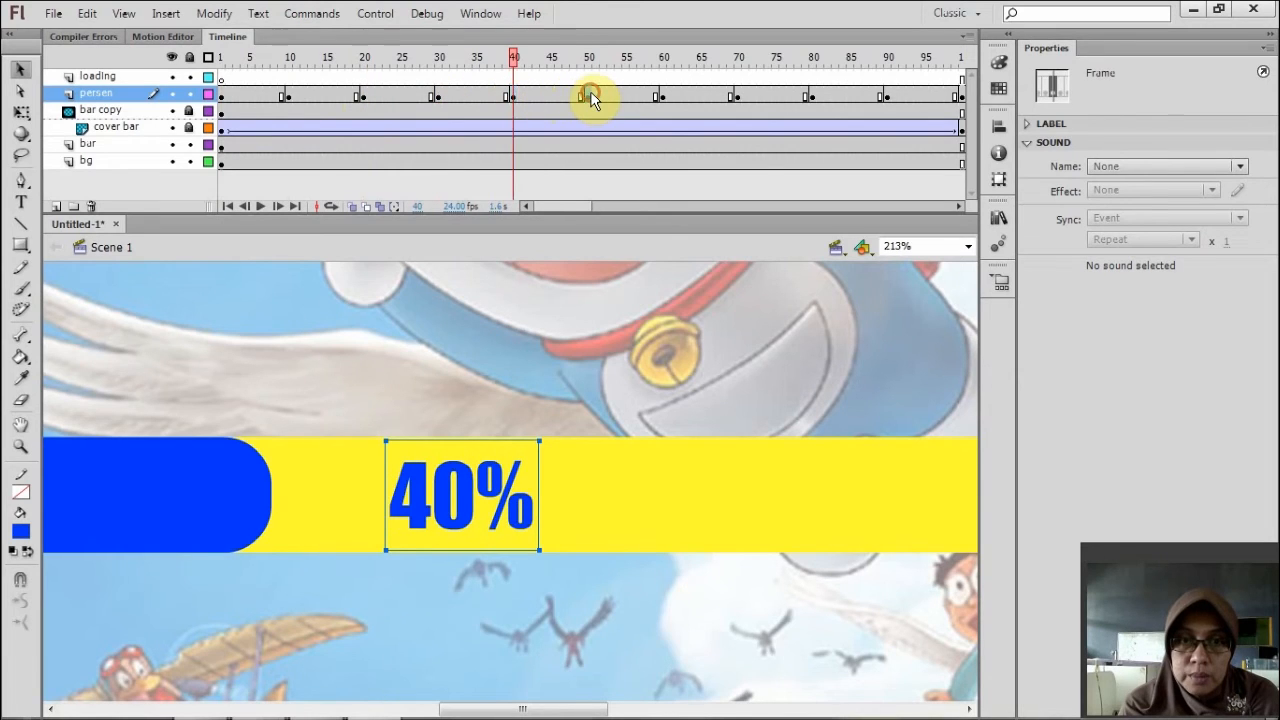
left_click(591, 97)
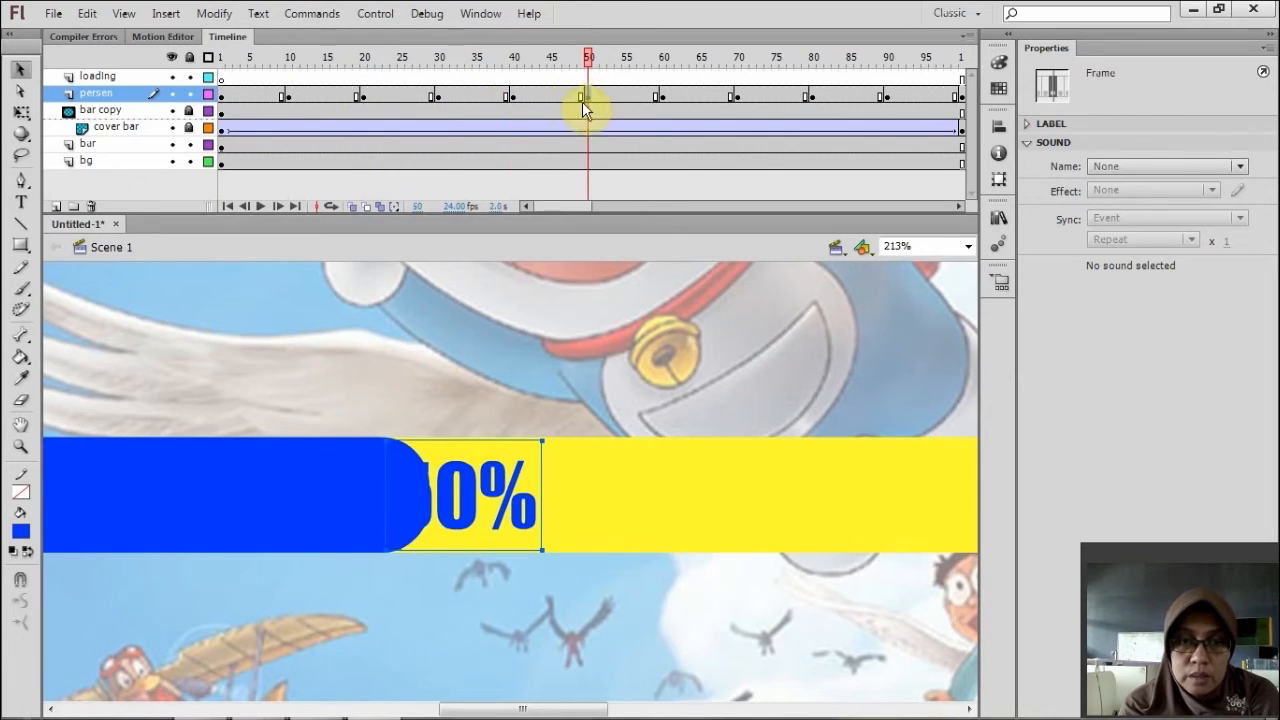
left_click(478, 515)
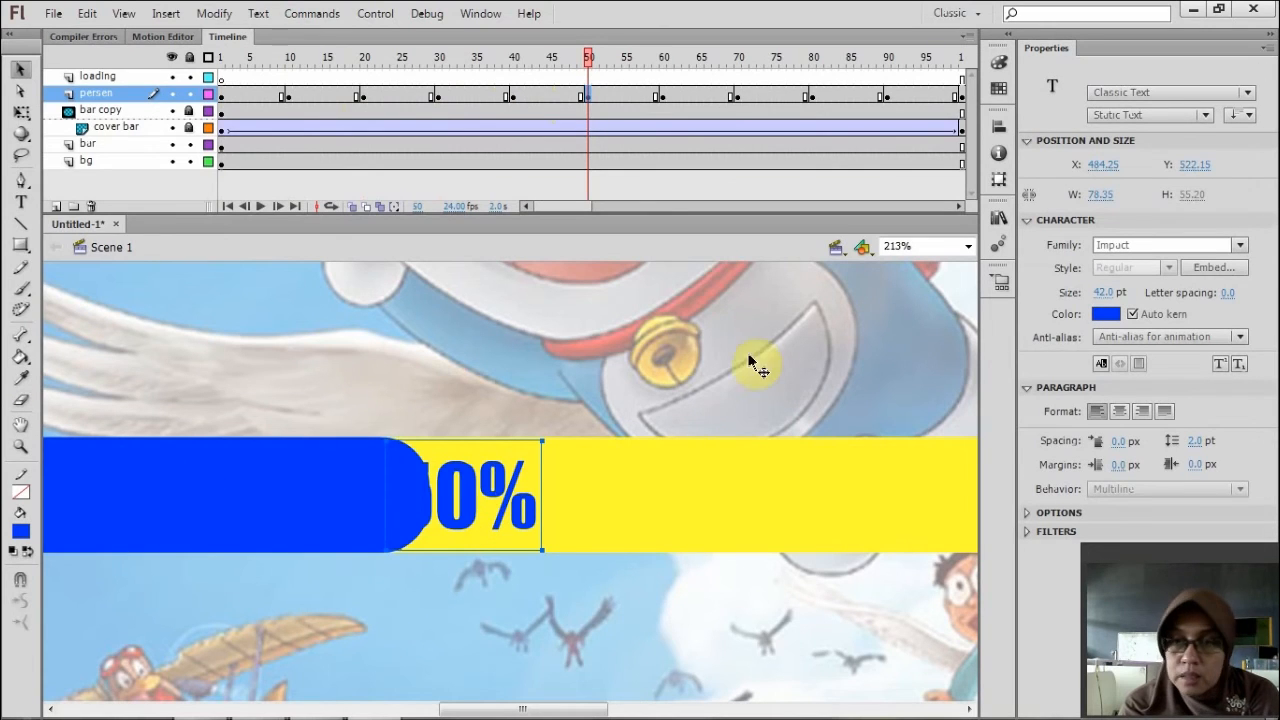
left_click(1106, 314)
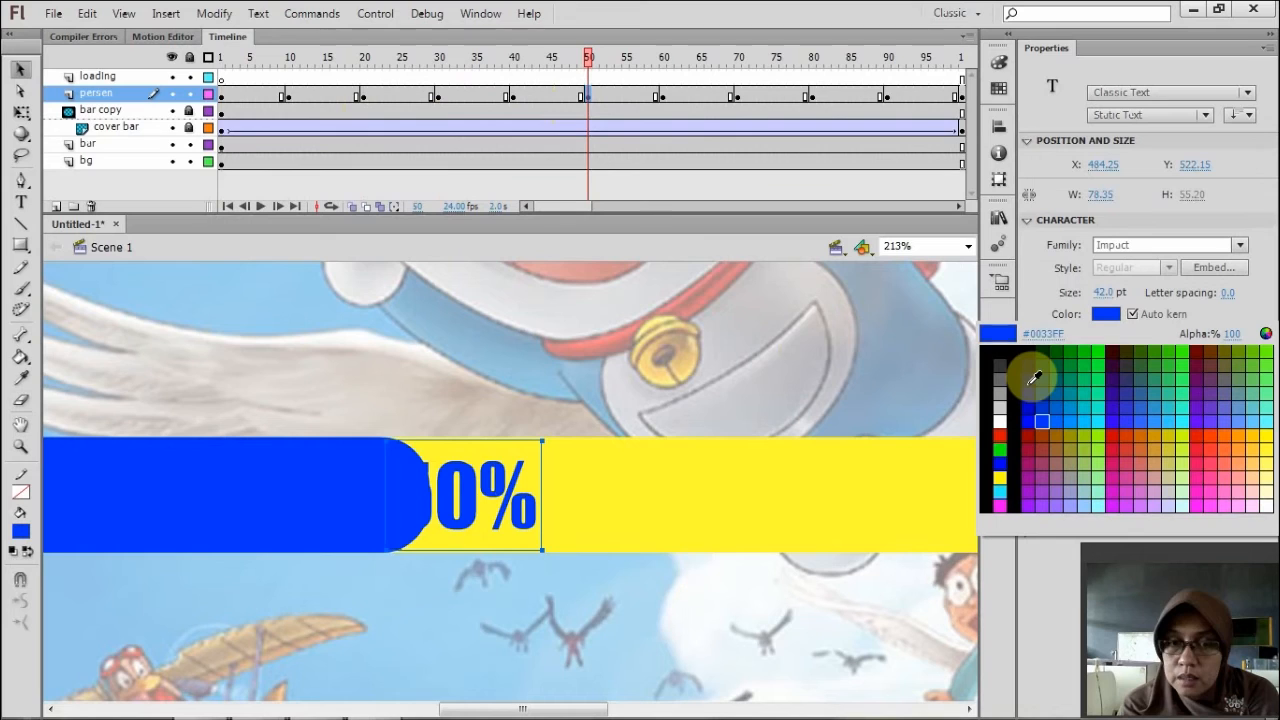
left_click(1008, 414)
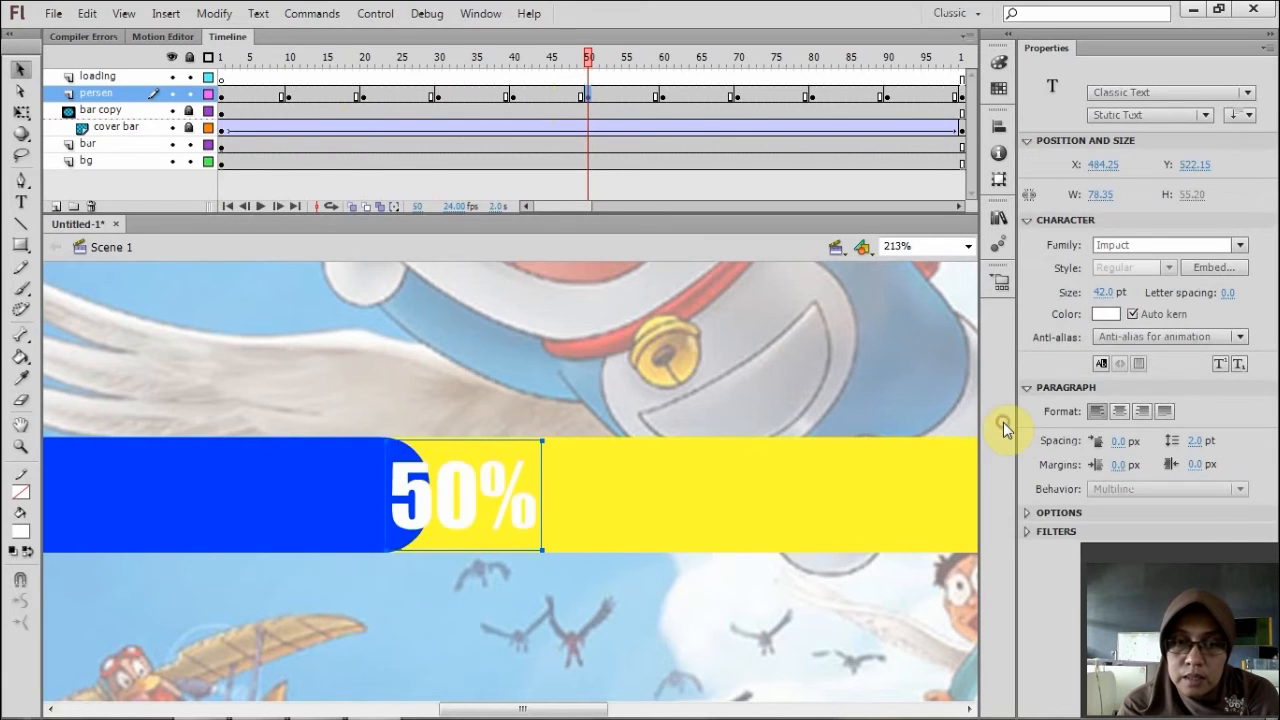
Recolor the persen layer's 60% text at frame 60 and 70% text at frame 70 white.
left_click(661, 99)
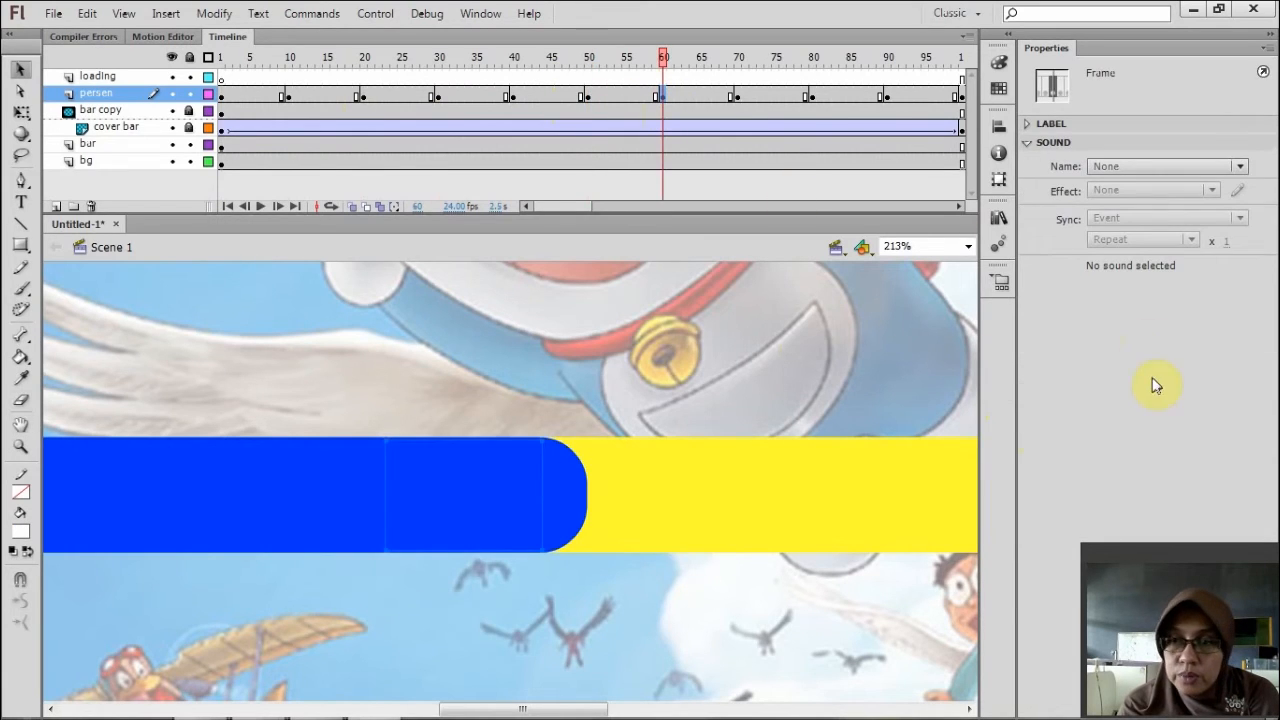
left_click(494, 485)
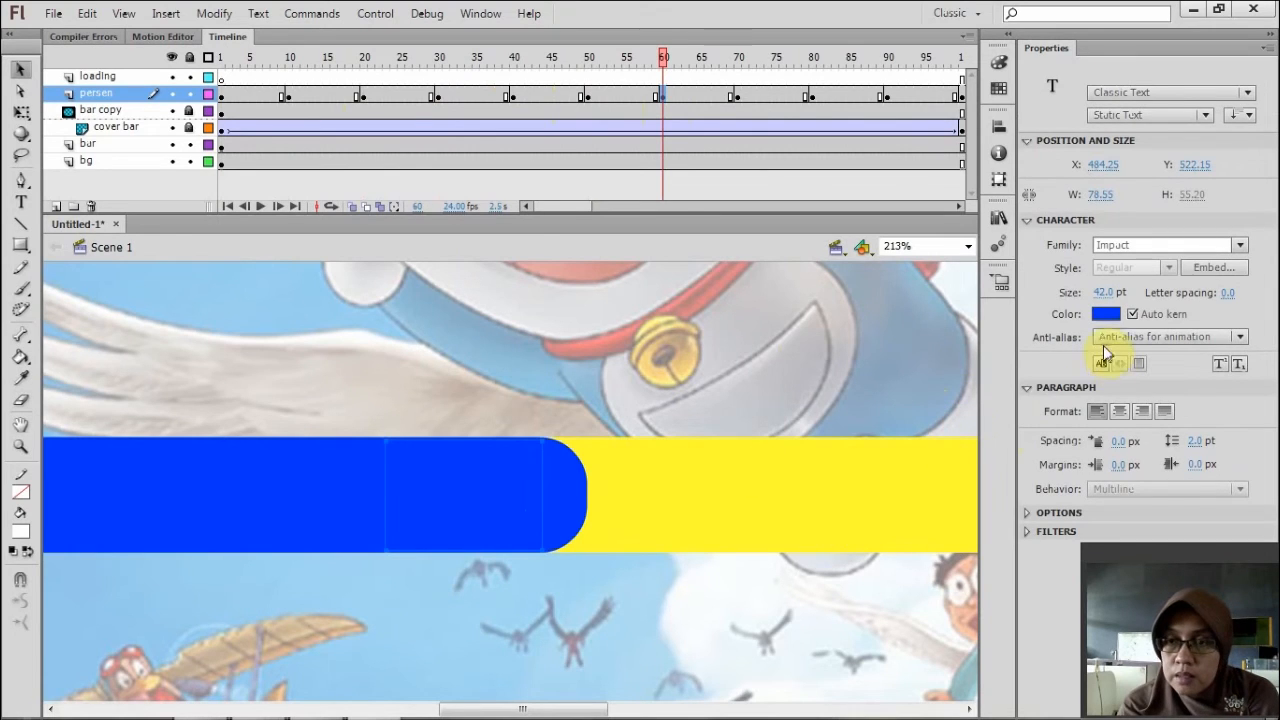
left_click(1104, 316)
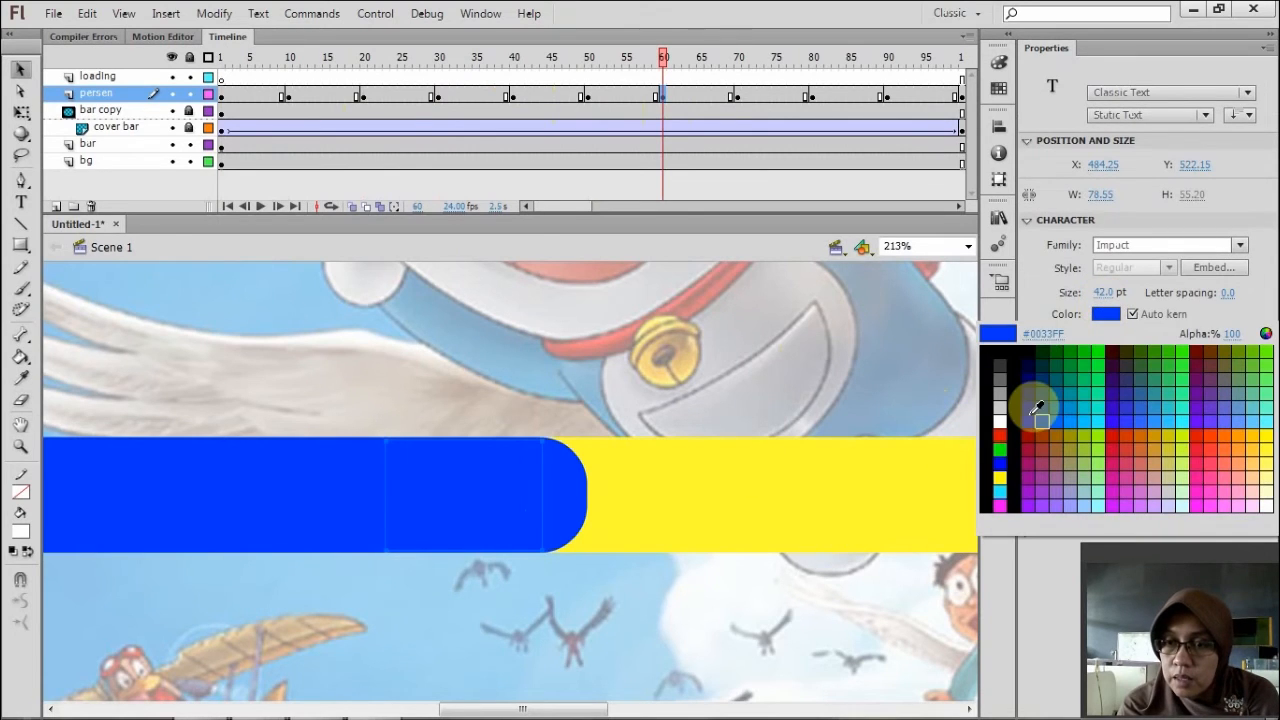
left_click(1002, 425)
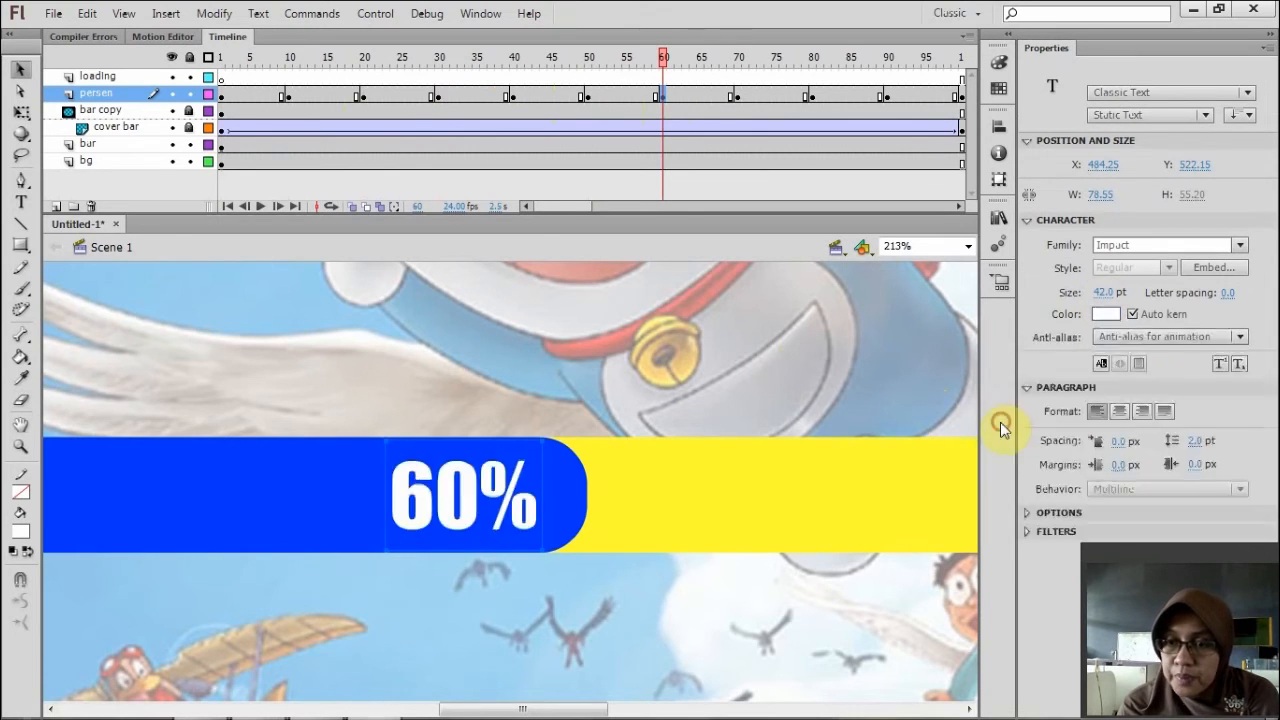
left_click(735, 96)
left_click(483, 481)
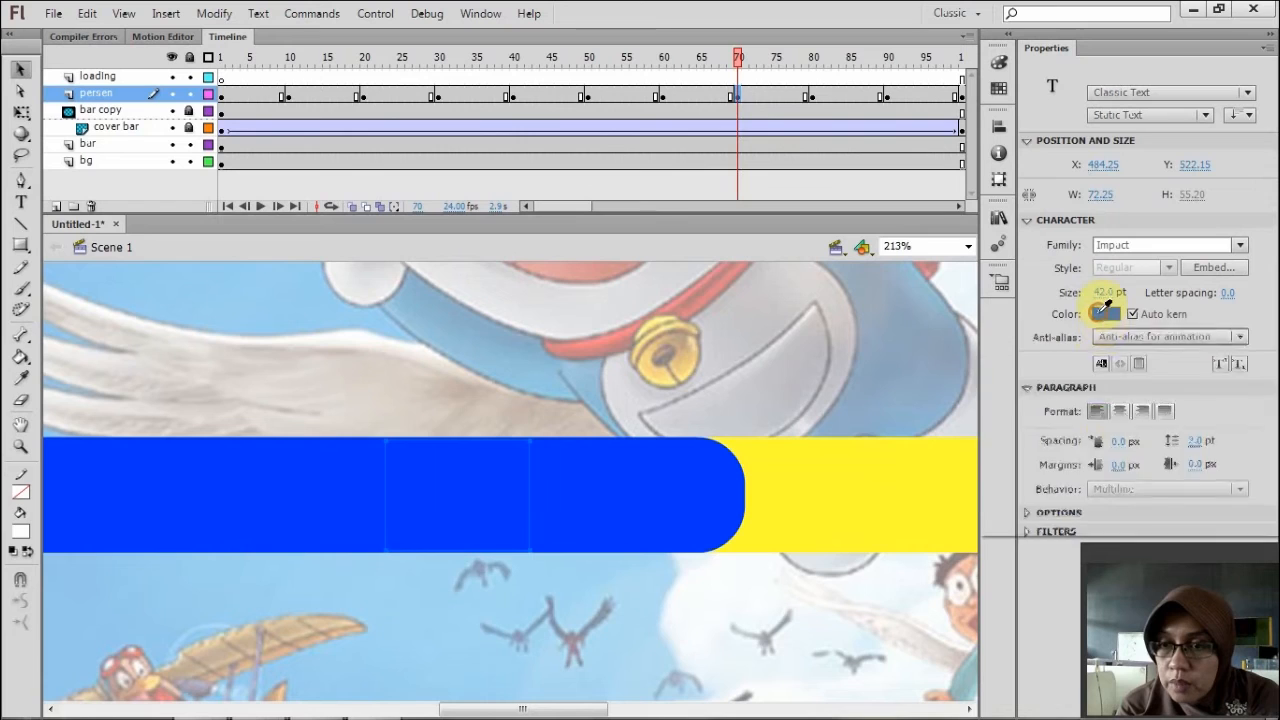
left_click(1100, 314)
left_click(1001, 425)
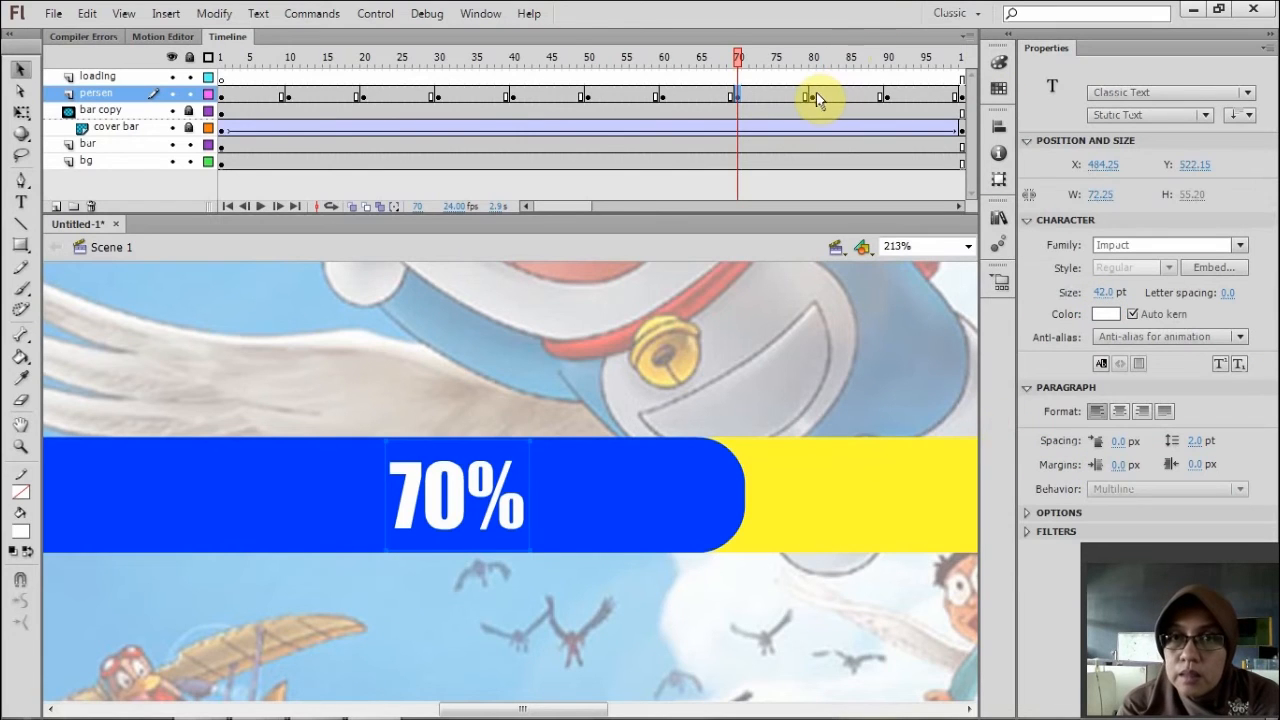
Recolor the persen layer's 80% text at frame 80 and 90% text at frame 90 white.
left_click(811, 95)
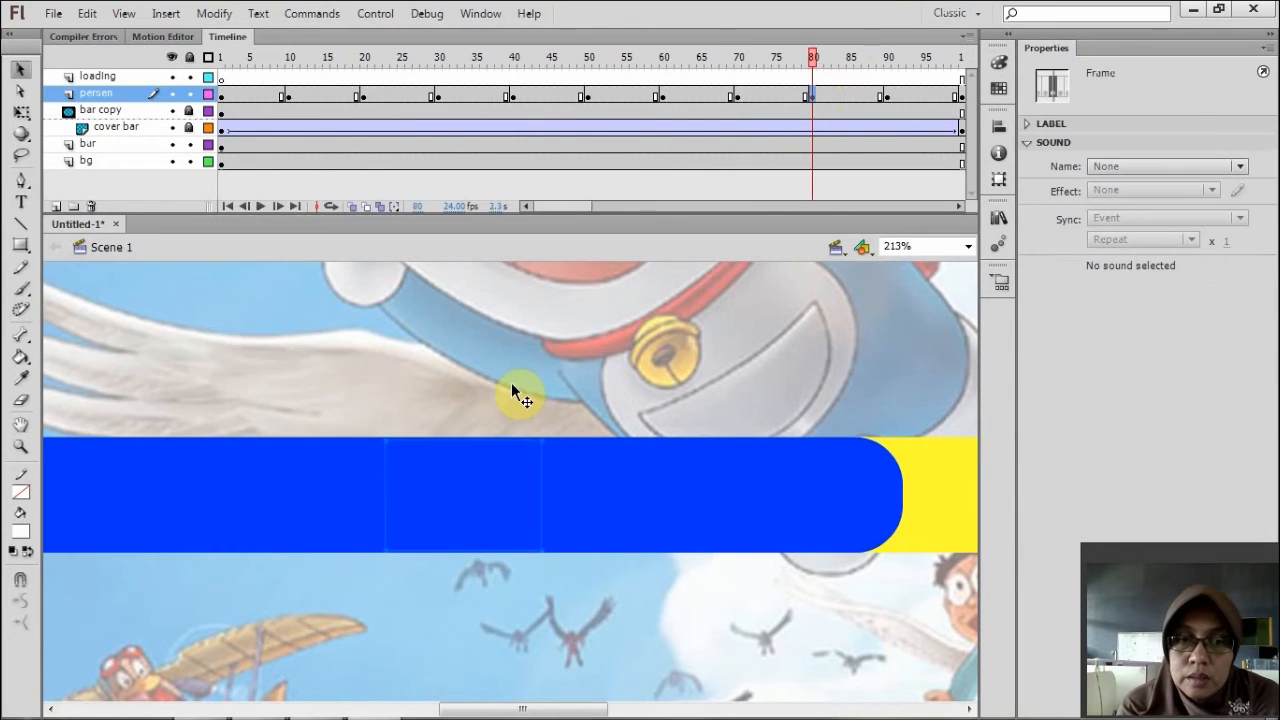
left_click(453, 485)
left_click(1100, 314)
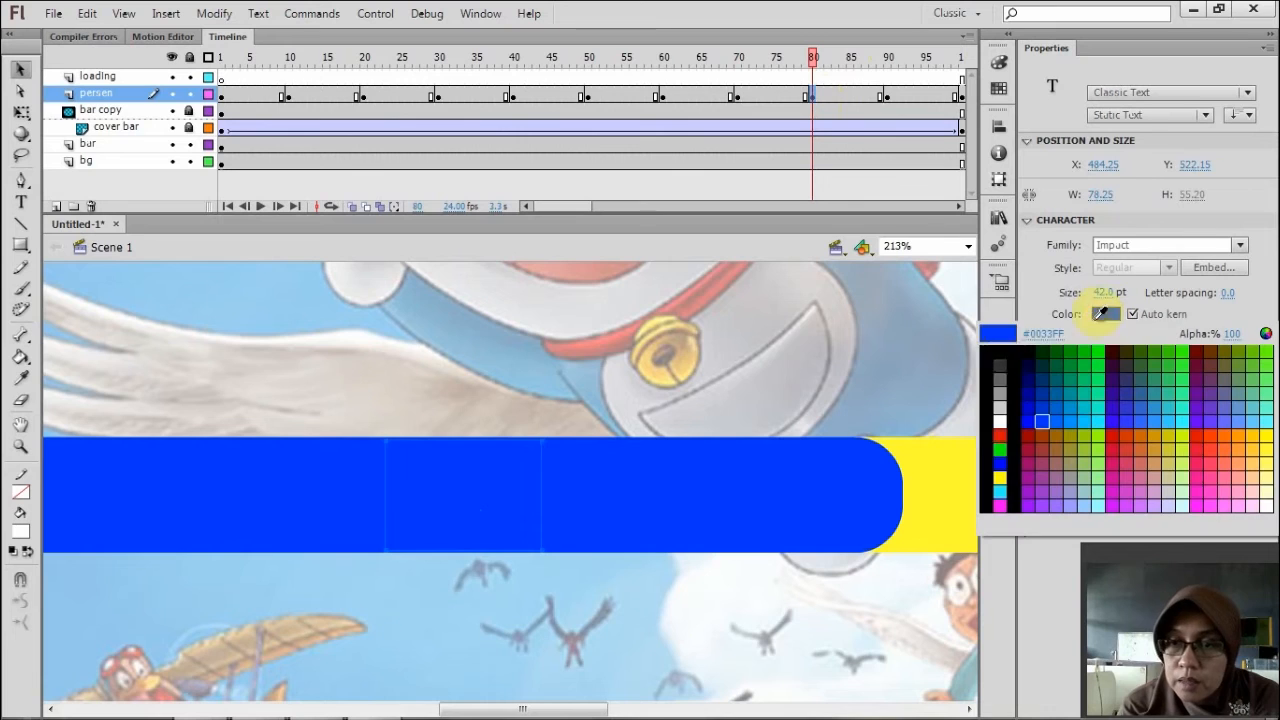
left_click(999, 420)
left_click(886, 97)
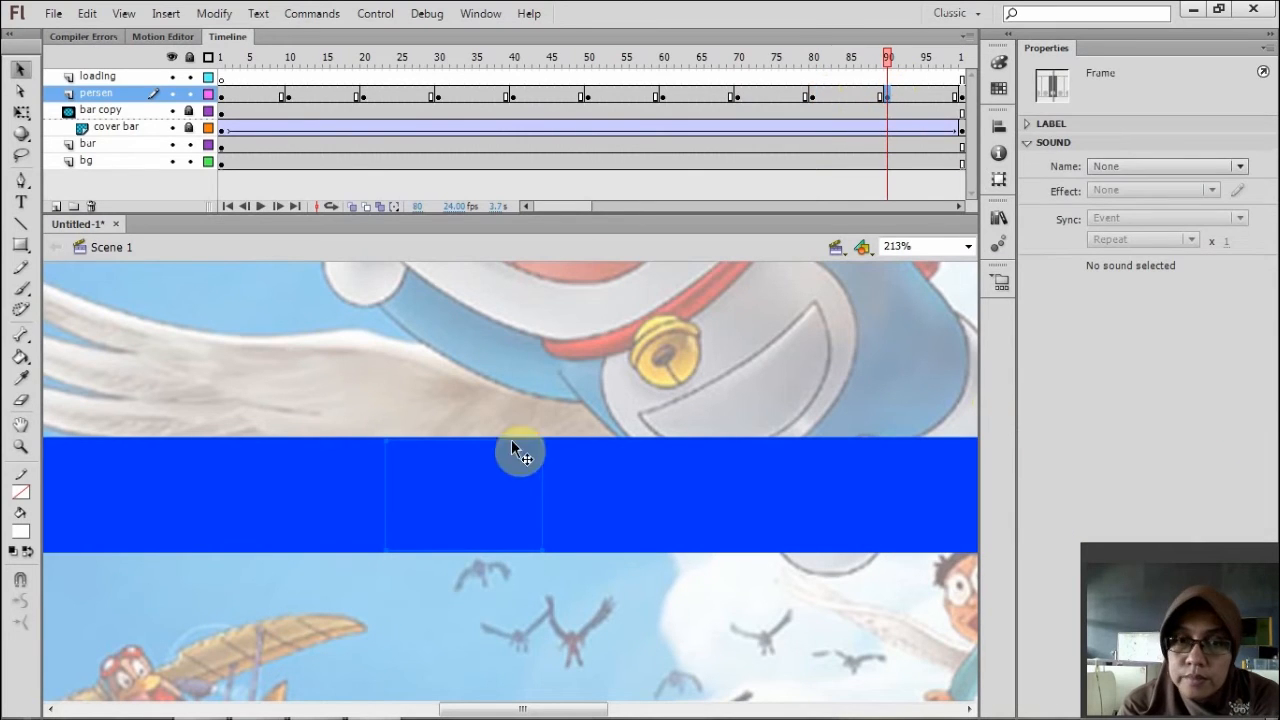
left_click(565, 471)
left_click(1109, 316)
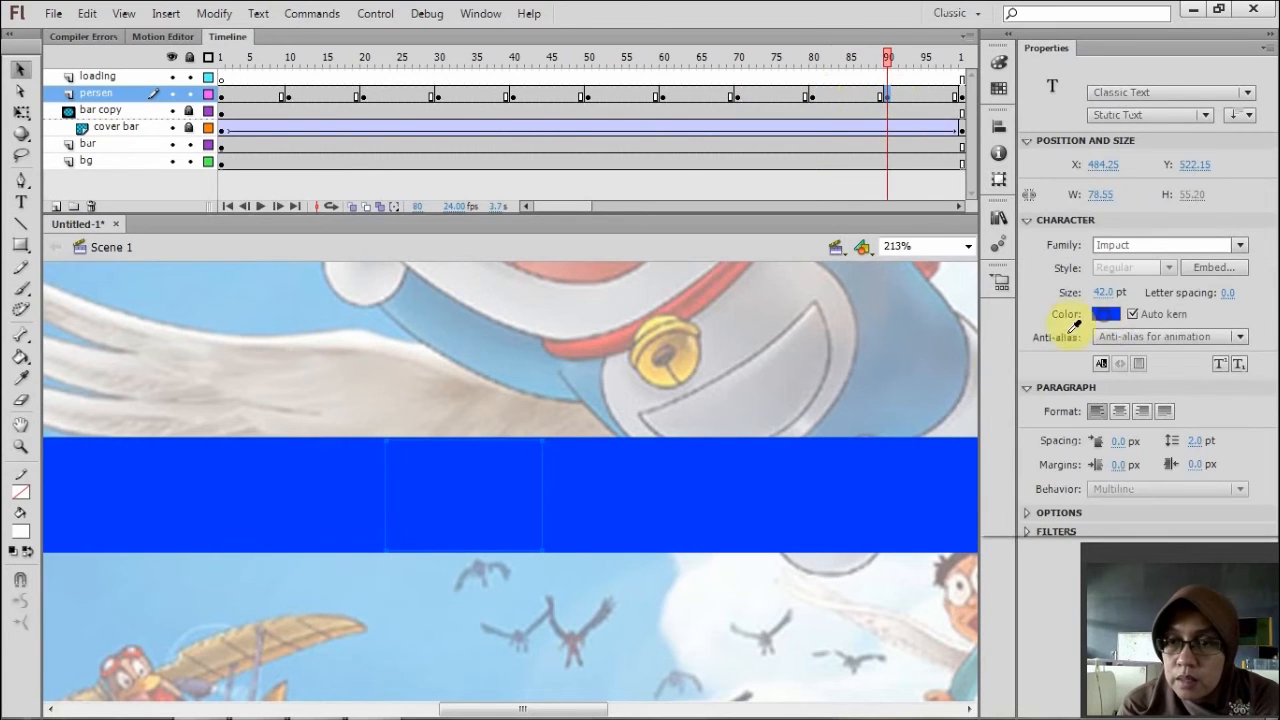
left_click(1001, 428)
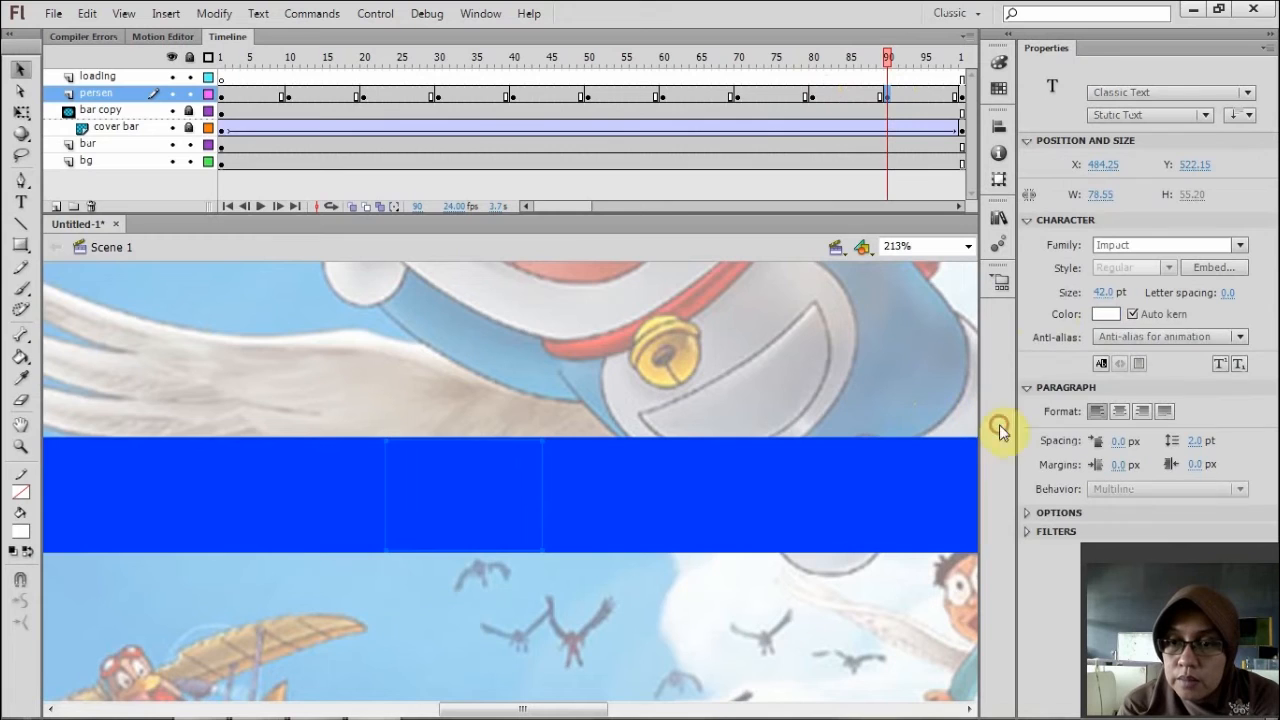
Recolor the 100% text at frame 100 of the persen layer white and deselect it.
left_click(964, 96)
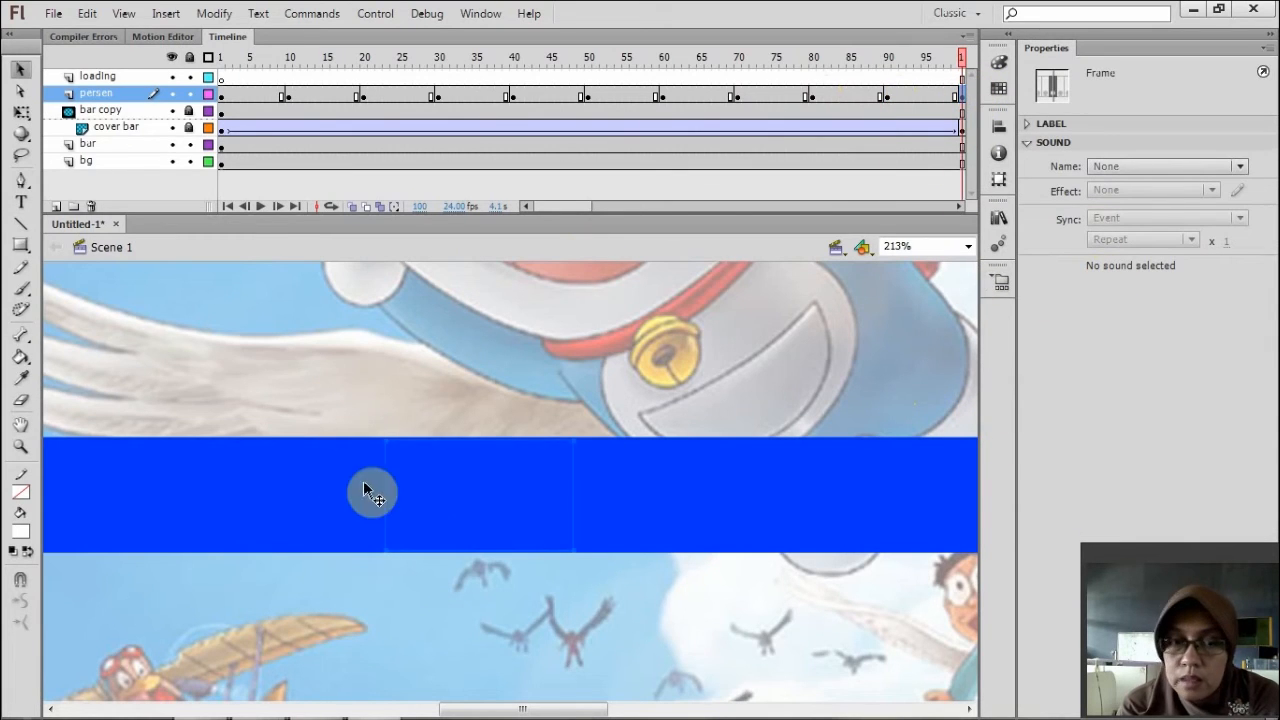
left_click(423, 495)
left_click(1105, 314)
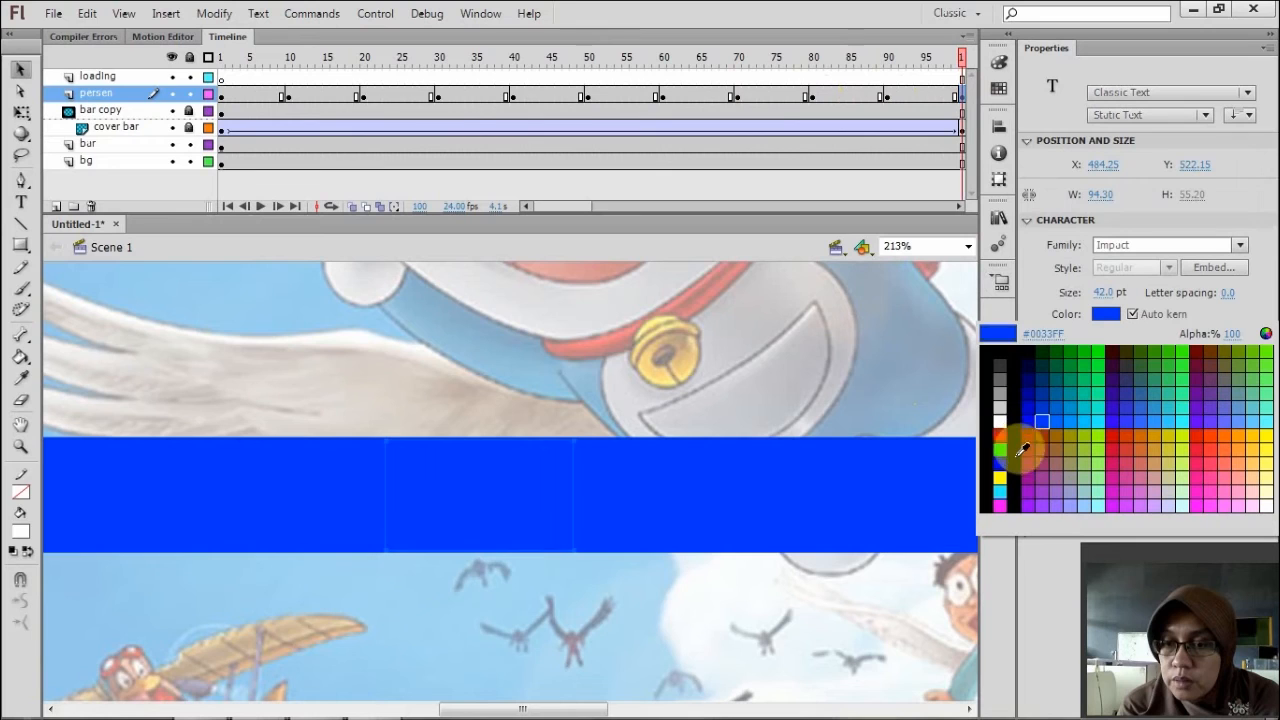
left_click(1000, 406)
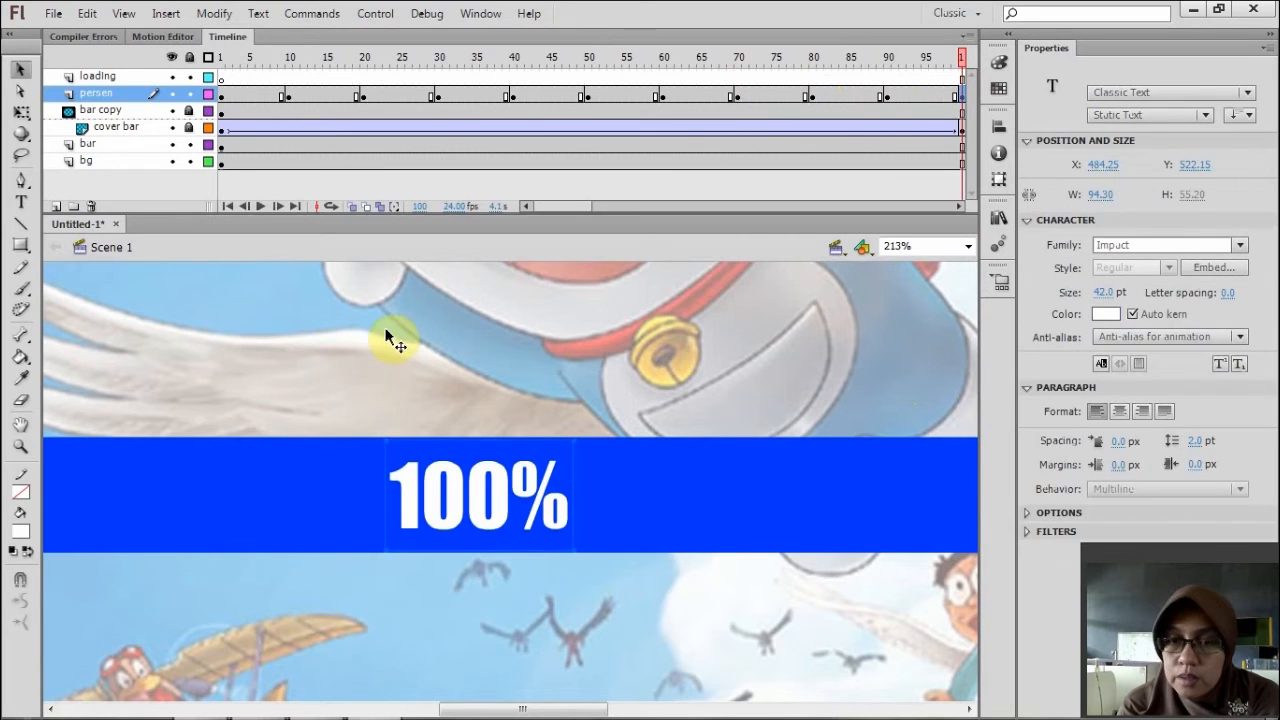
left_click(393, 347)
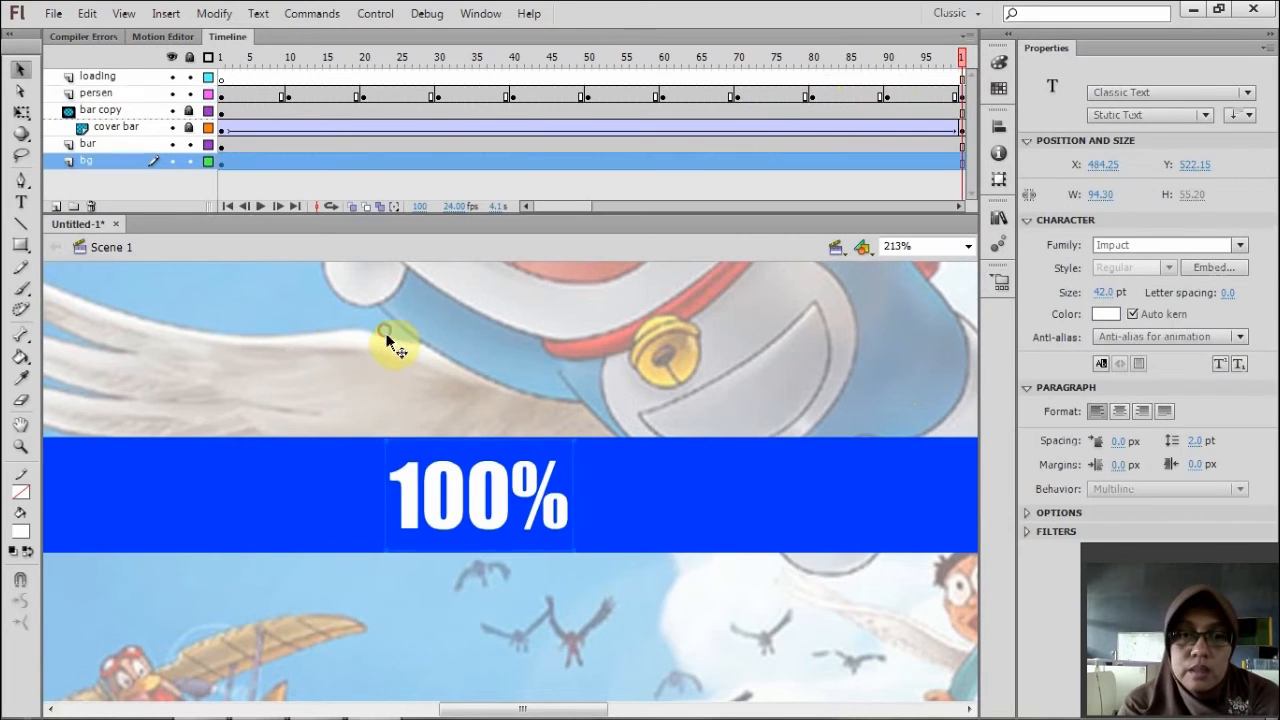
Scrub through the timeline from frame 1 and test the movie to check the loading bar and percentage animation.
left_click(221, 58)
left_click_drag(222, 64, 646, 74)
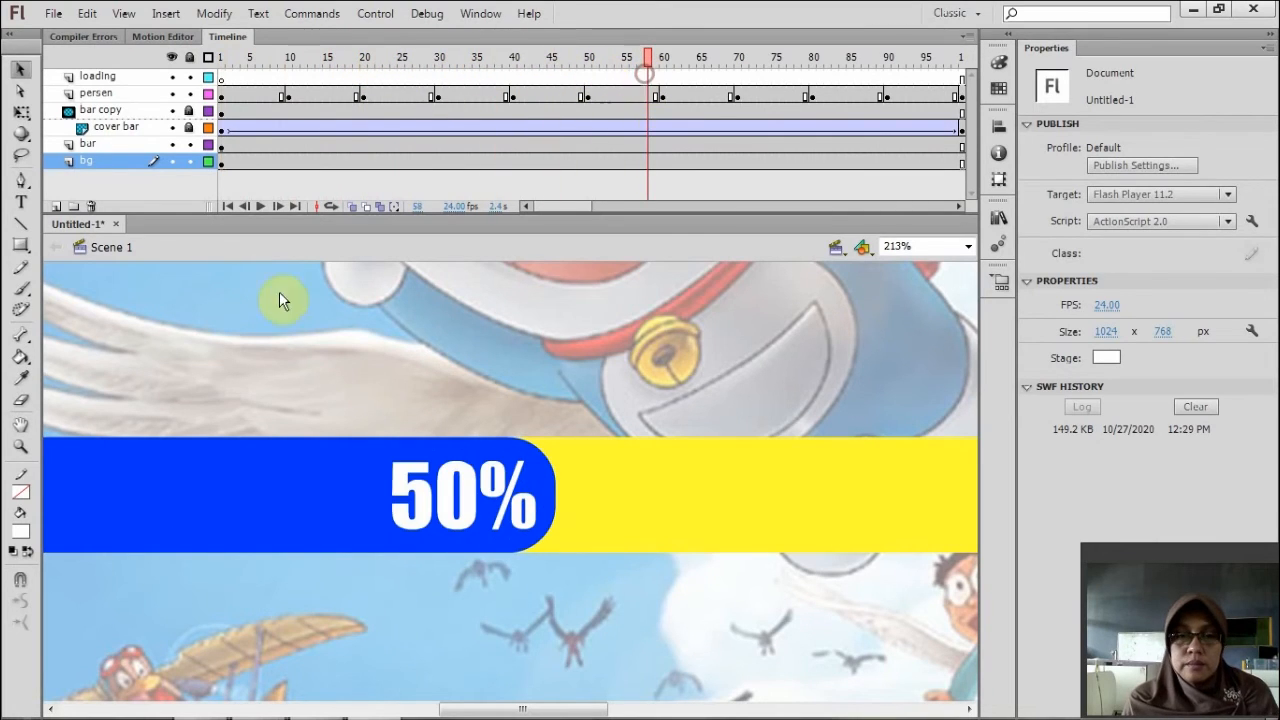
left_click(346, 381)
key("ctrl+Return")
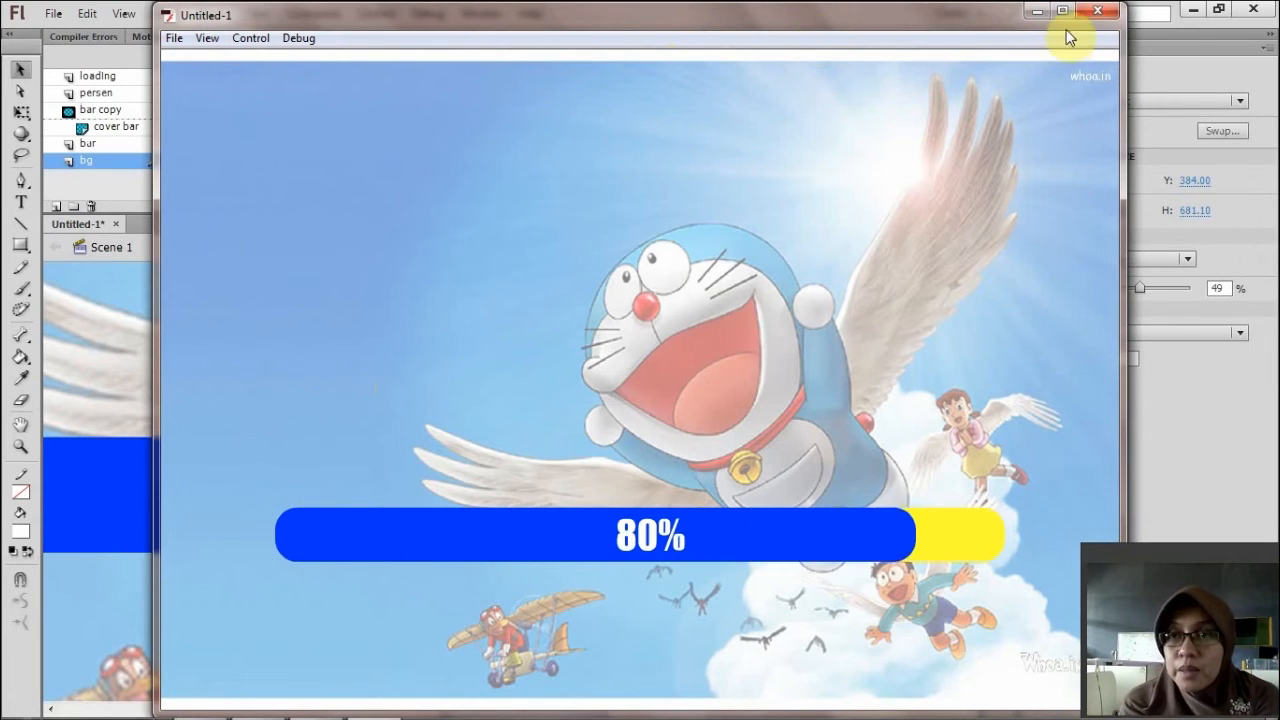
Close the test movie and go to frame 1 of the loading layer.
left_click(1097, 11)
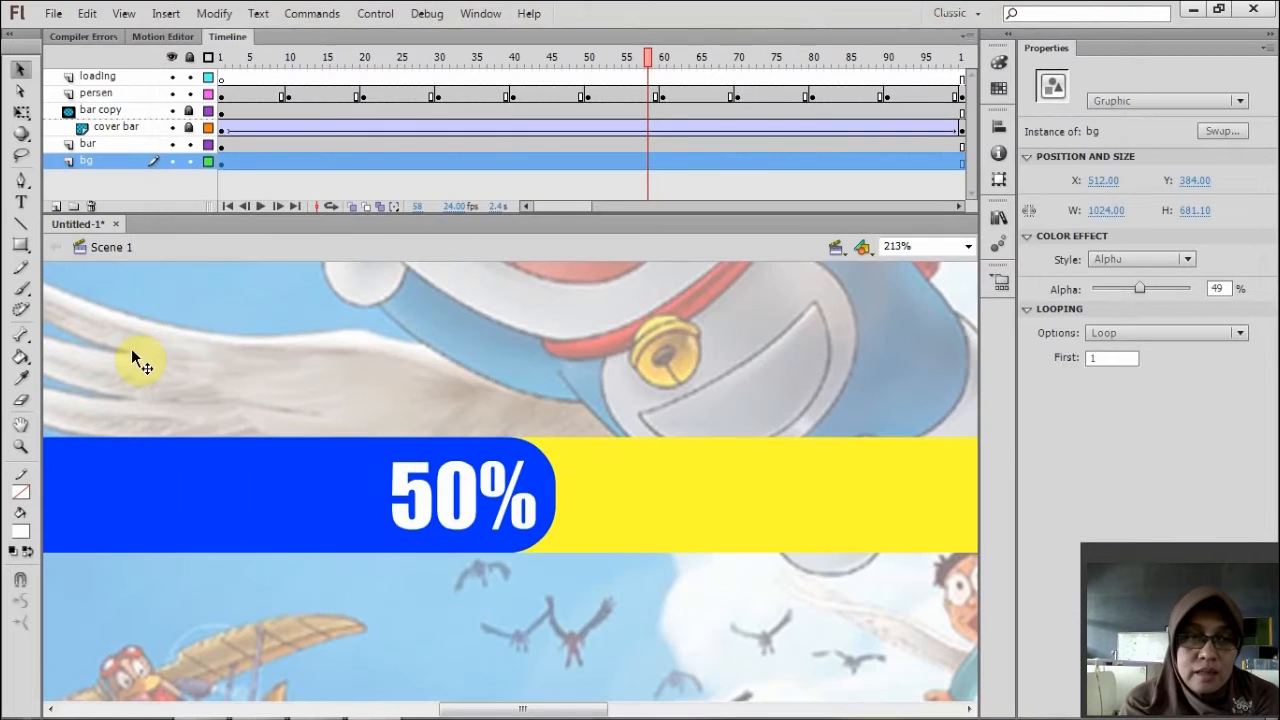
left_click(105, 78)
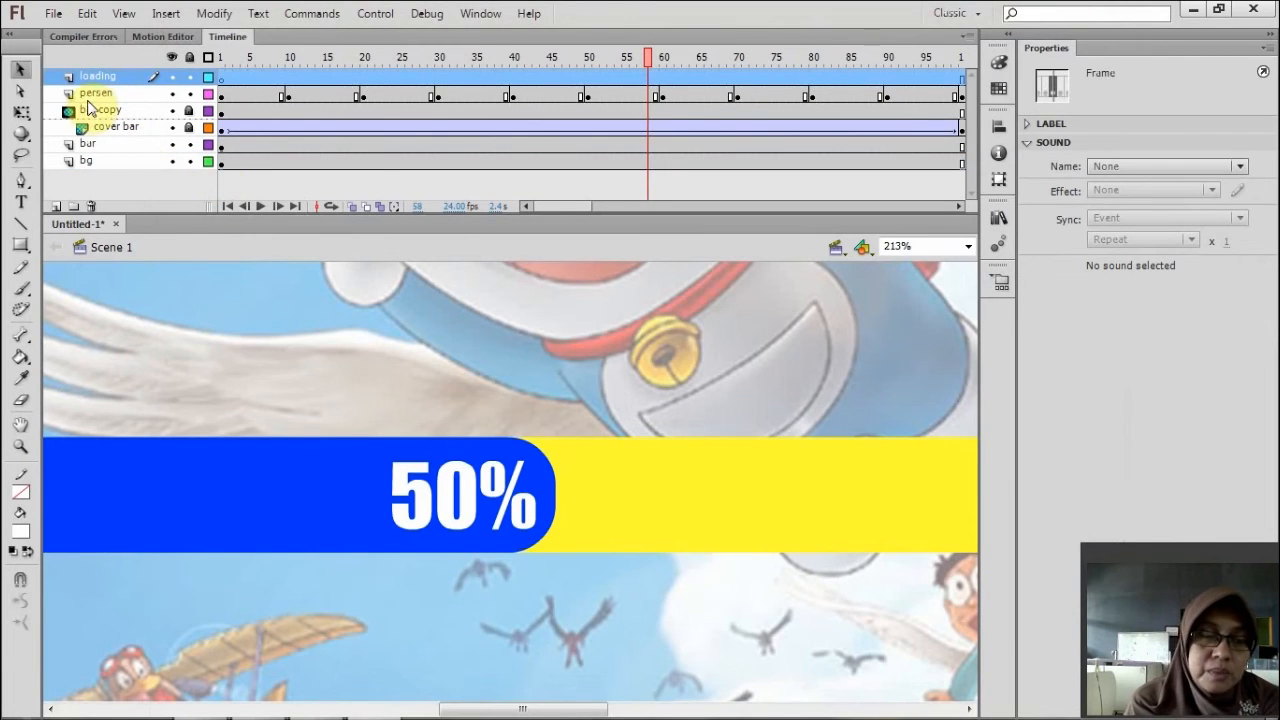
left_click(88, 97)
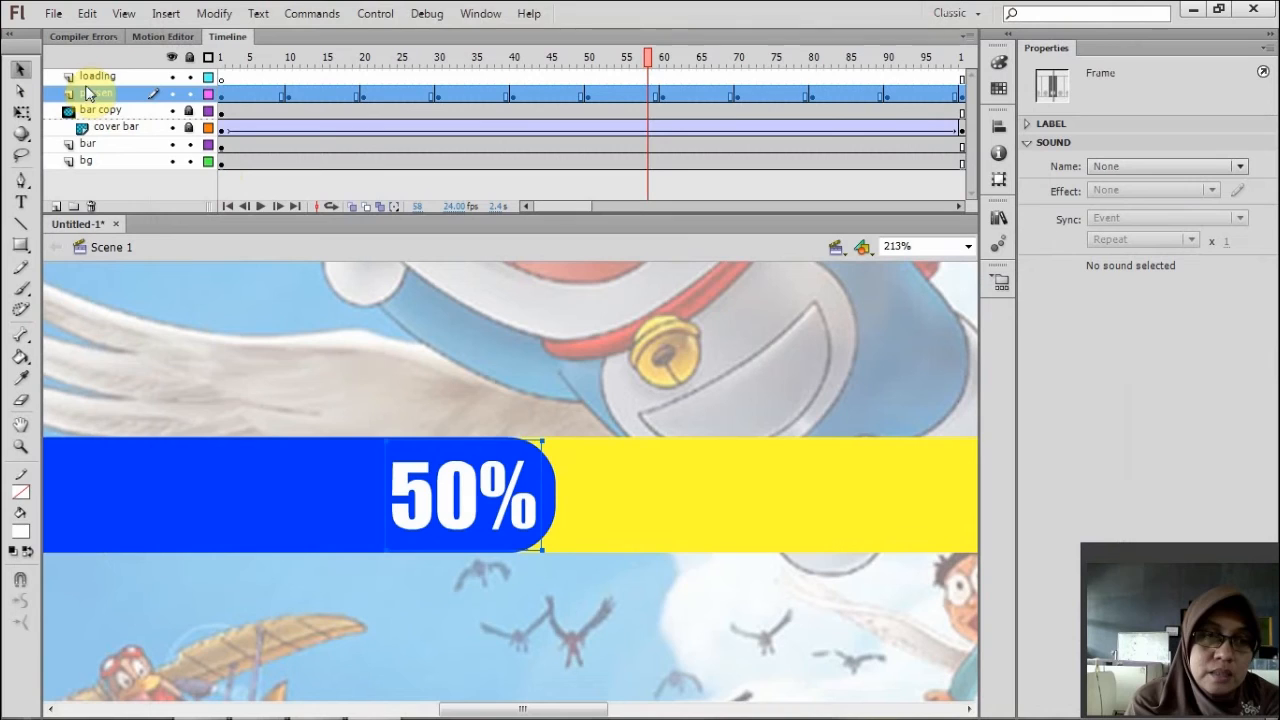
left_click(88, 78)
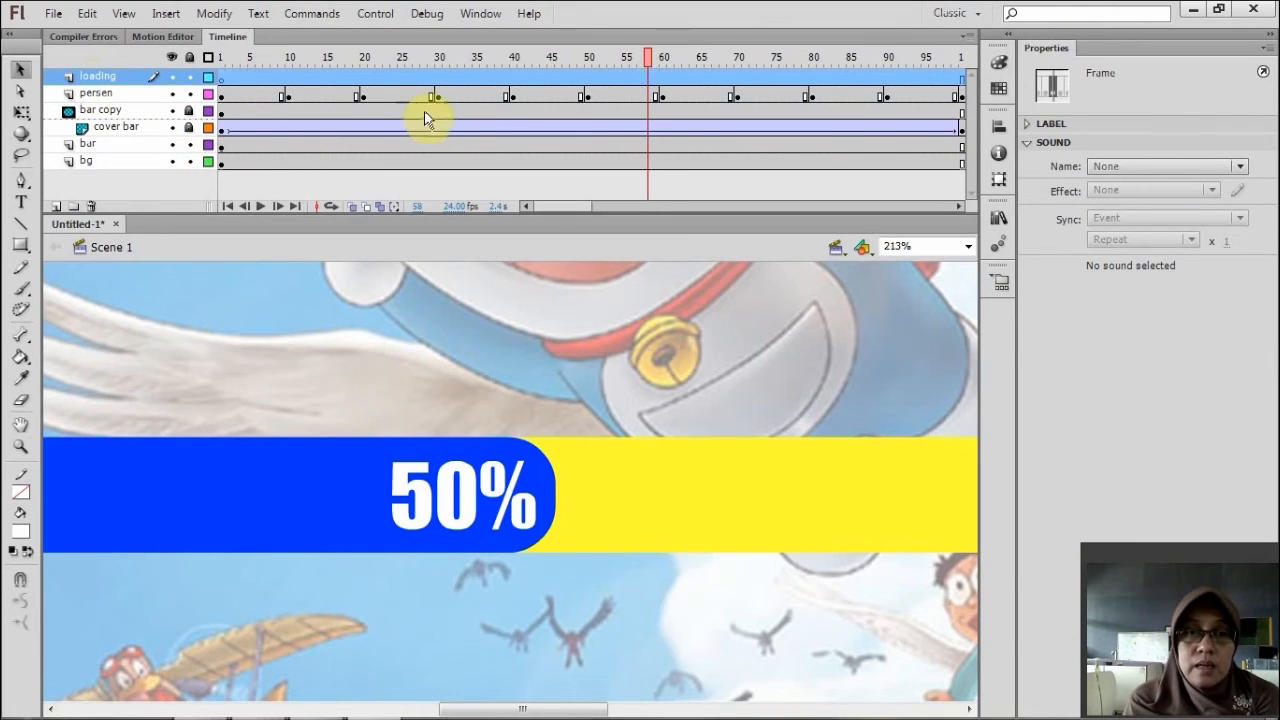
left_click(394, 77)
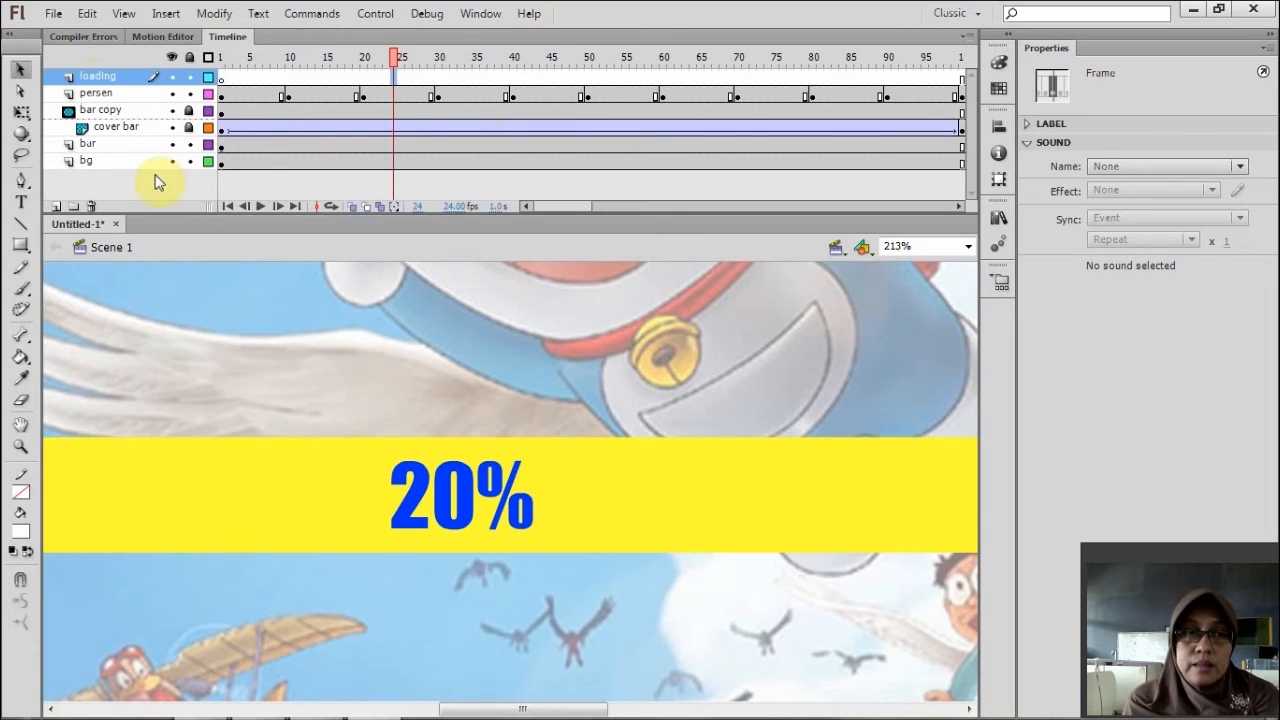
left_click(222, 78)
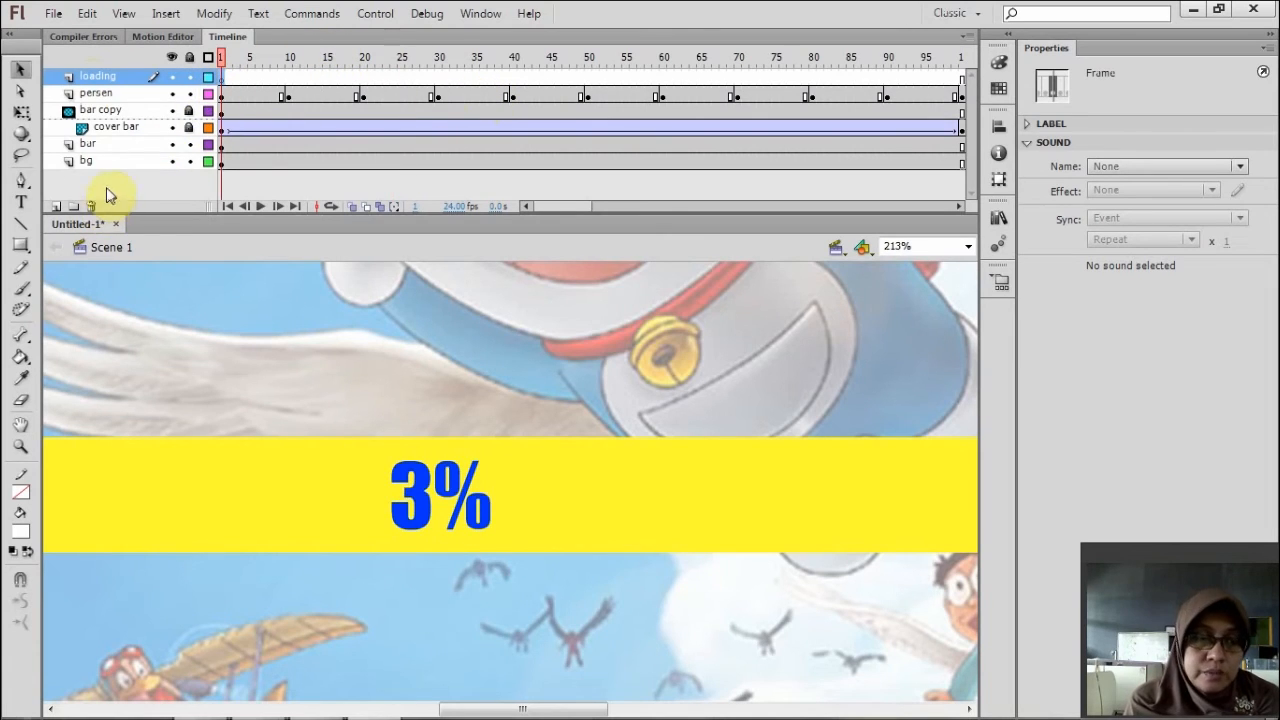
Add the static text "loading . . . . . ." in 42 pt Impact above the bar on the loading layer.
left_click(20, 203)
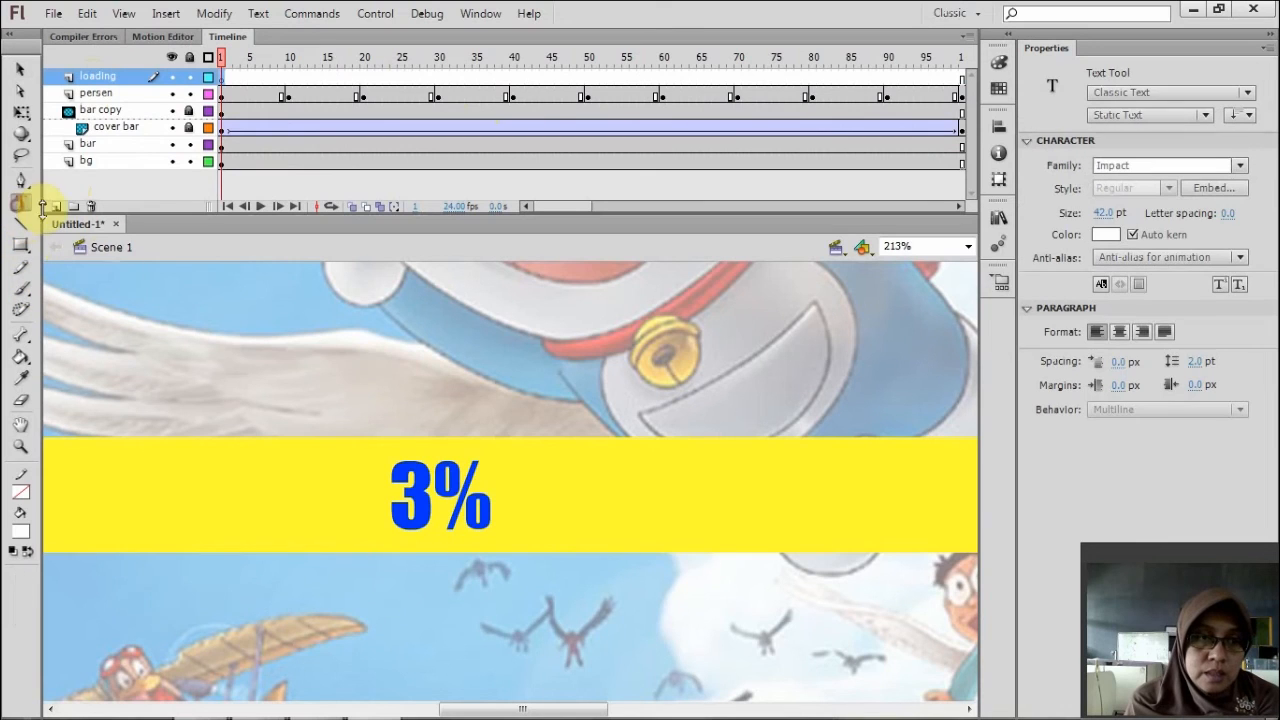
left_click(317, 377)
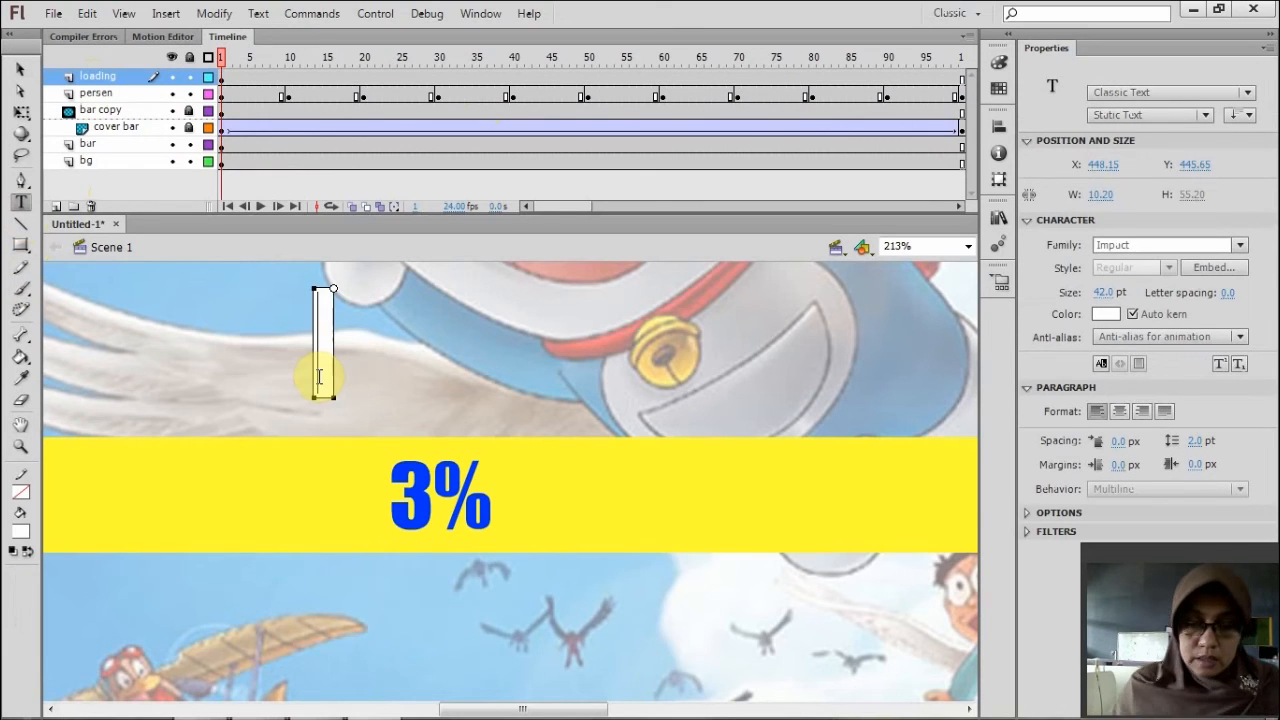
type("load")
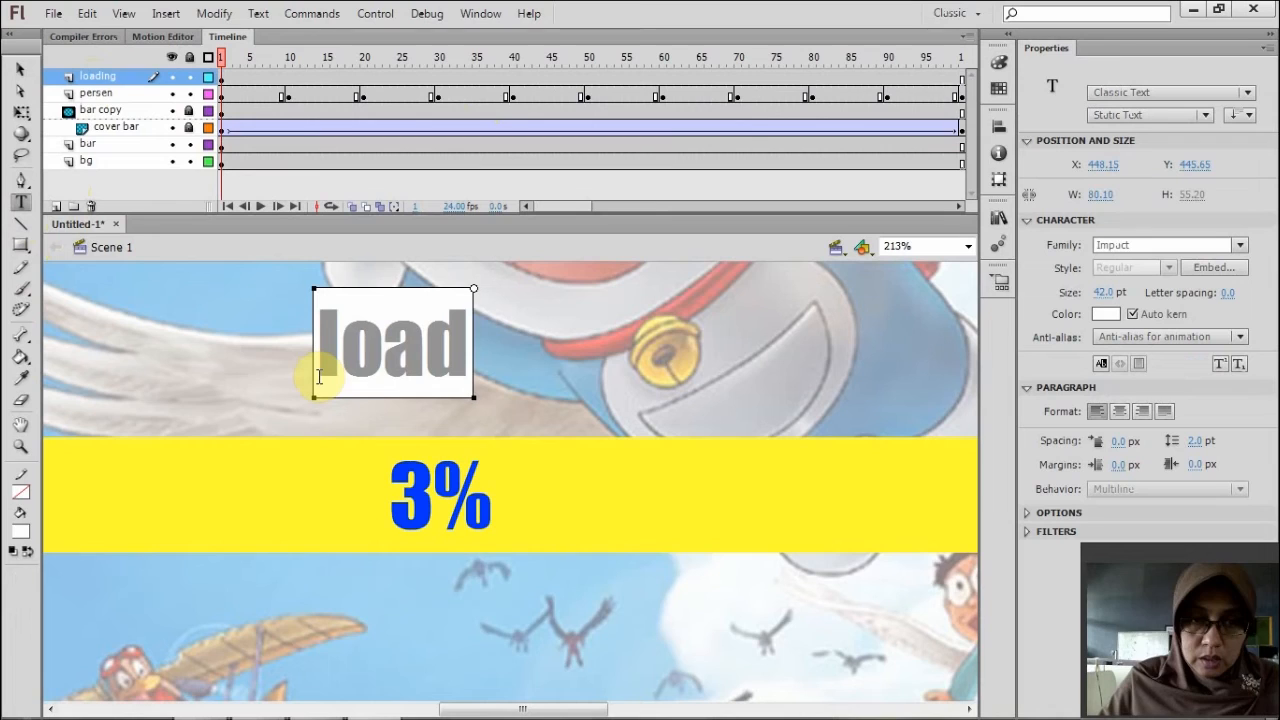
type("ing")
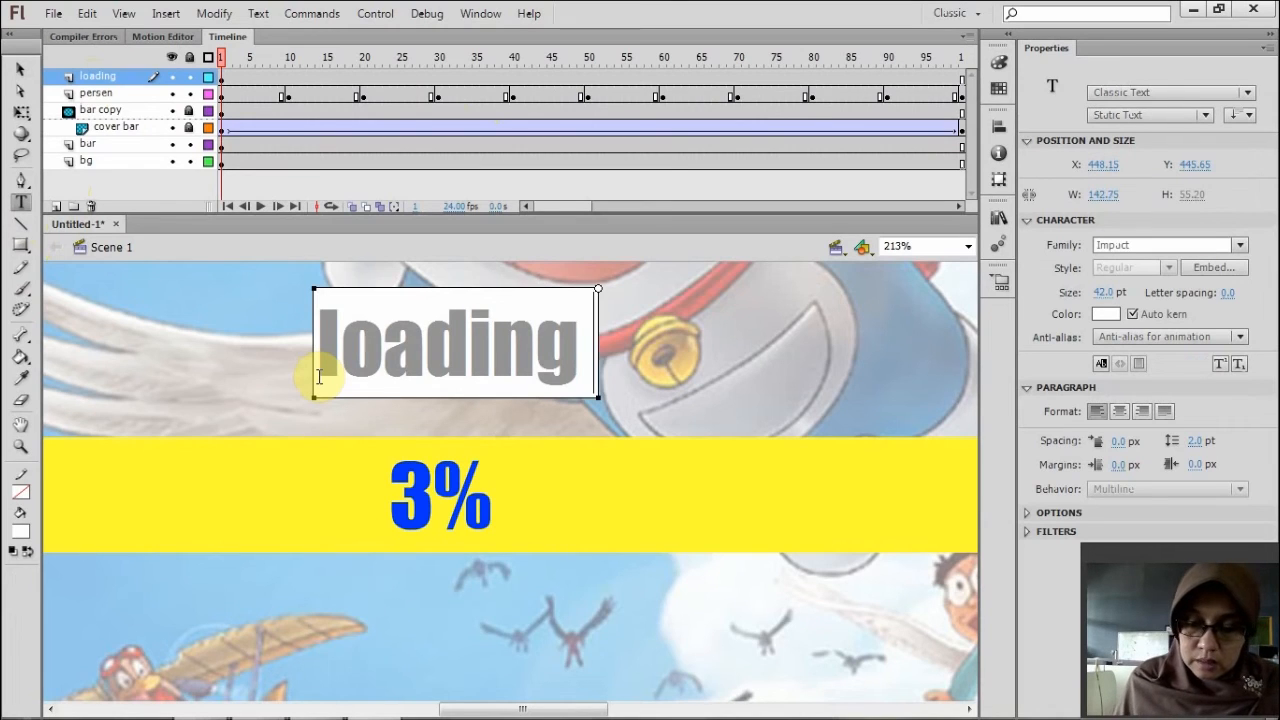
type(" . . .")
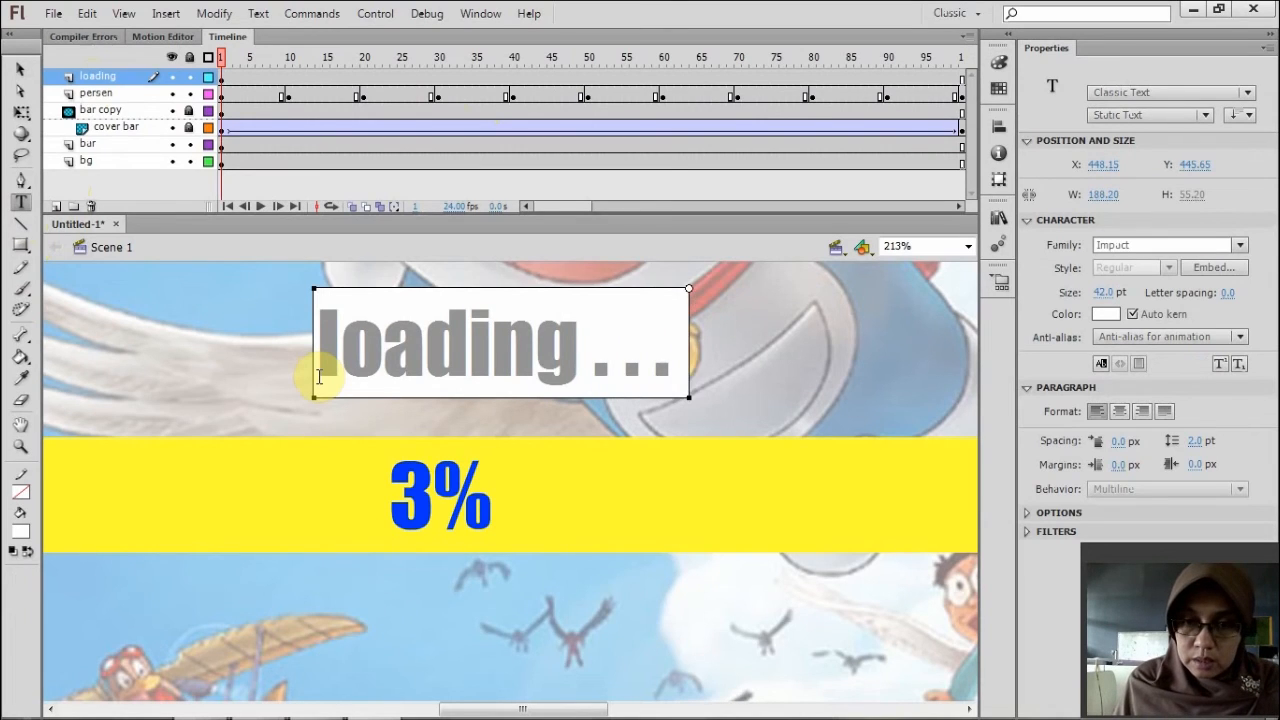
type(" . .")
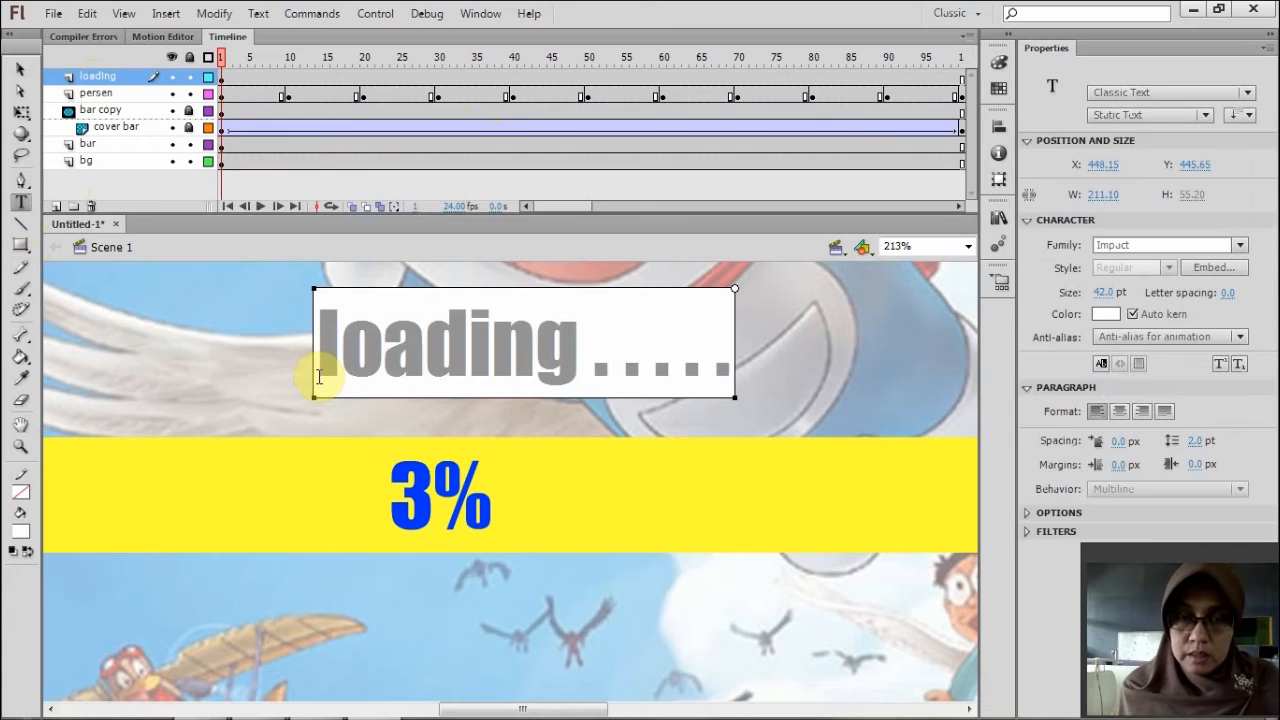
type(" .")
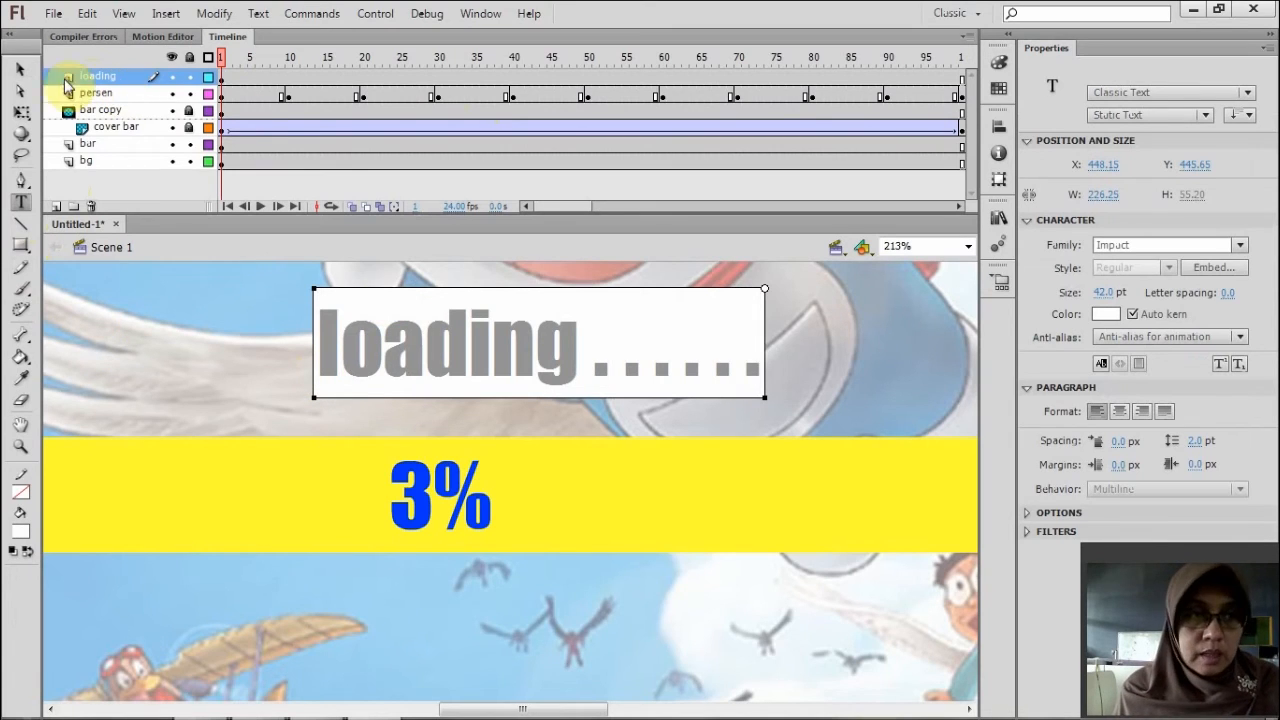
Recolor the loading text blue #0033FF by sampling the color of the 3% text.
left_click(20, 69)
mouse_move(450, 364)
left_mouse_down()
mouse_move(430, 358)
mouse_move(459, 382)
left_mouse_up()
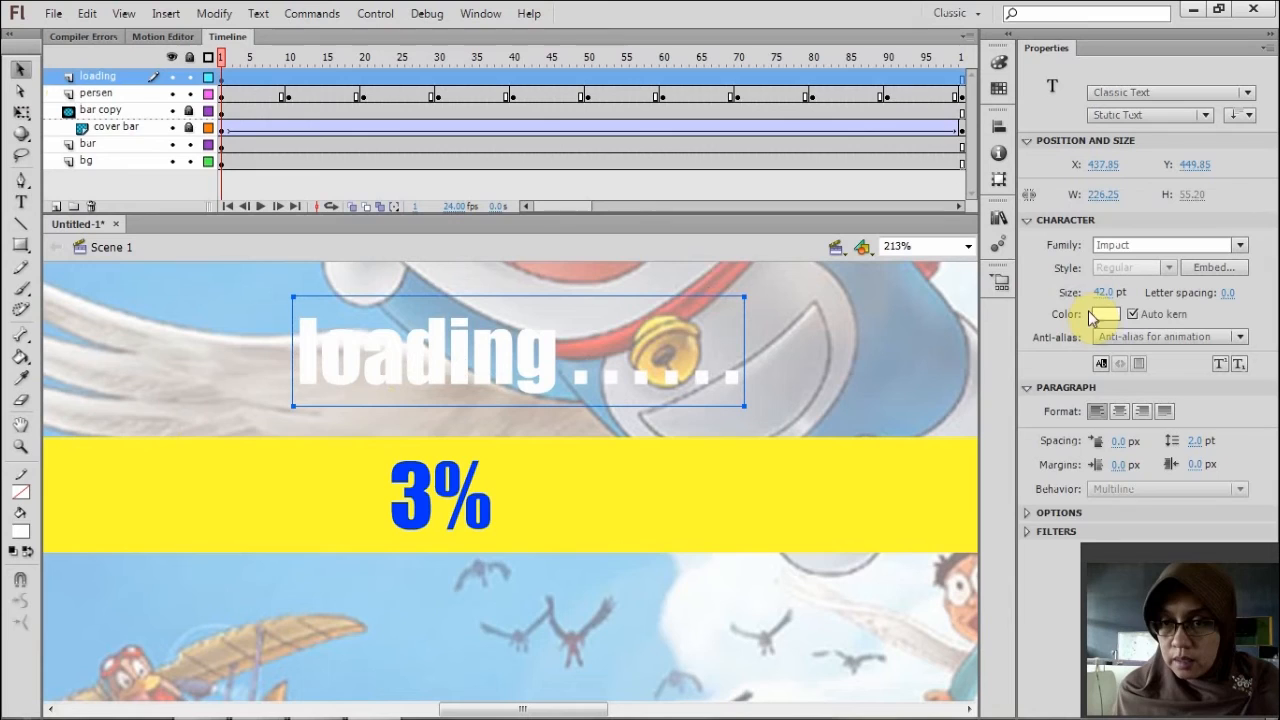
left_click(1103, 315)
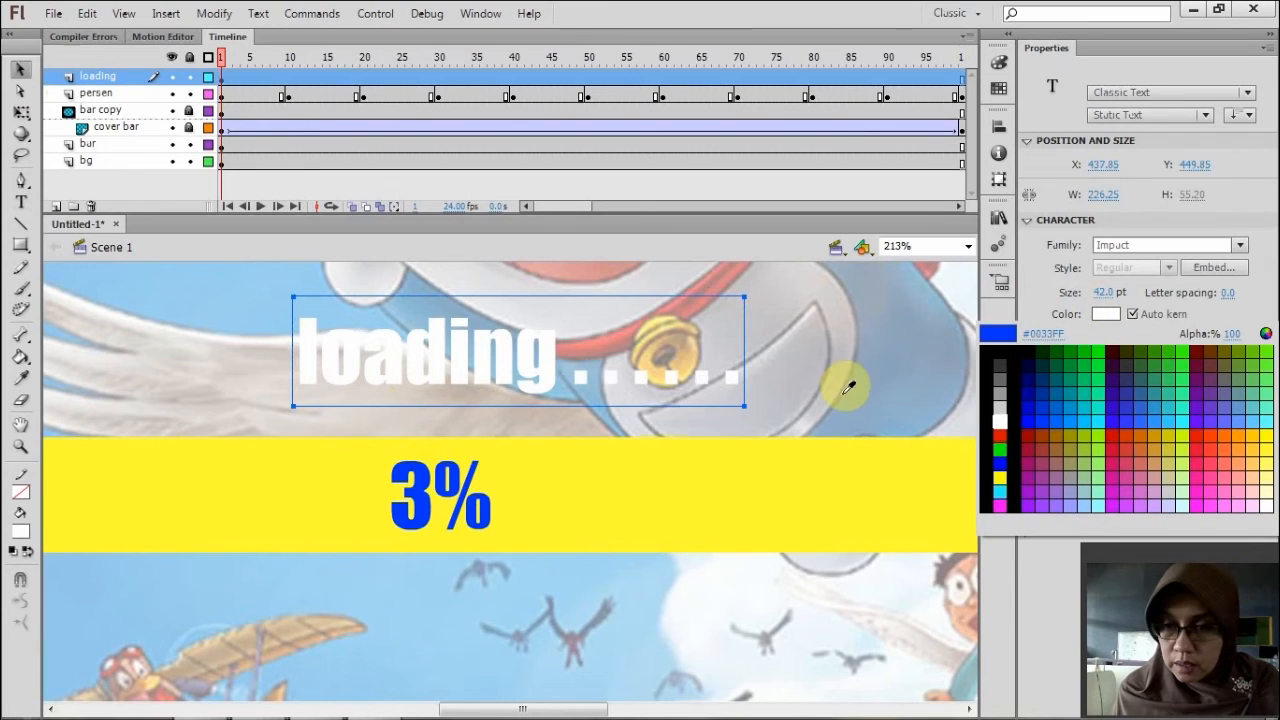
left_click(412, 495)
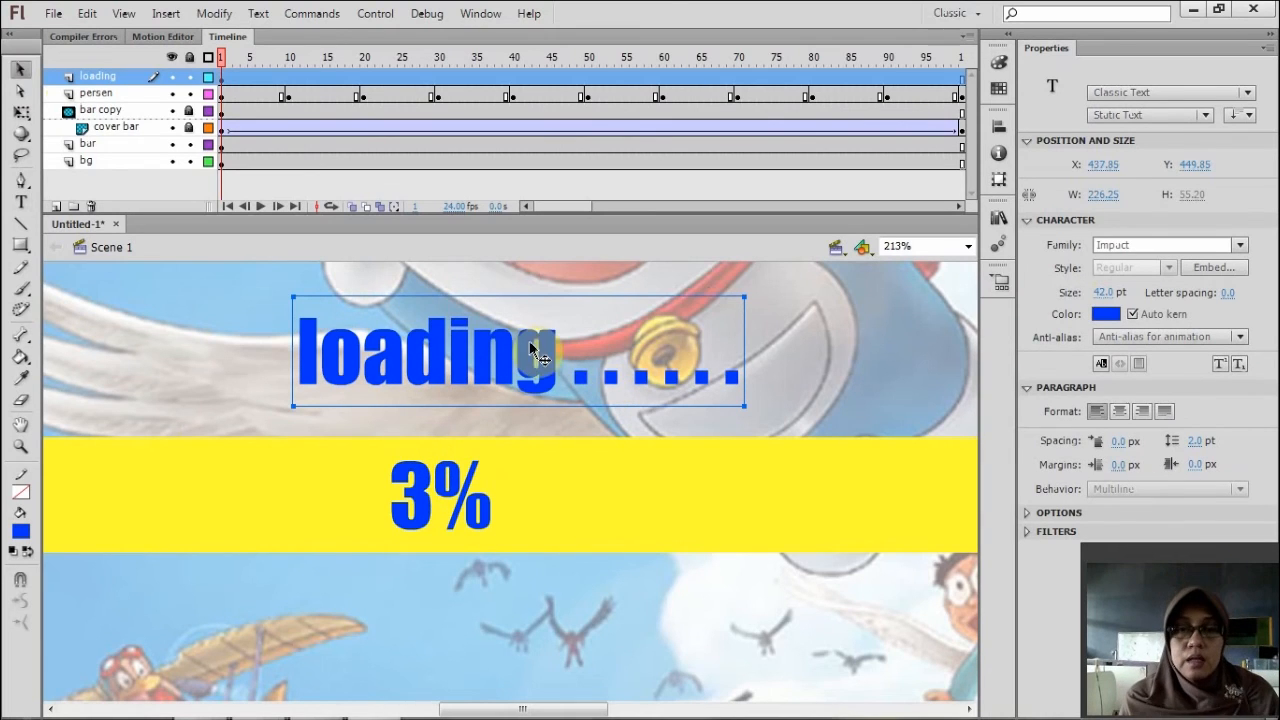
Fit the stage in the window and move the loading text just below the yellow bar's left end.
left_click_drag(551, 360, 528, 355)
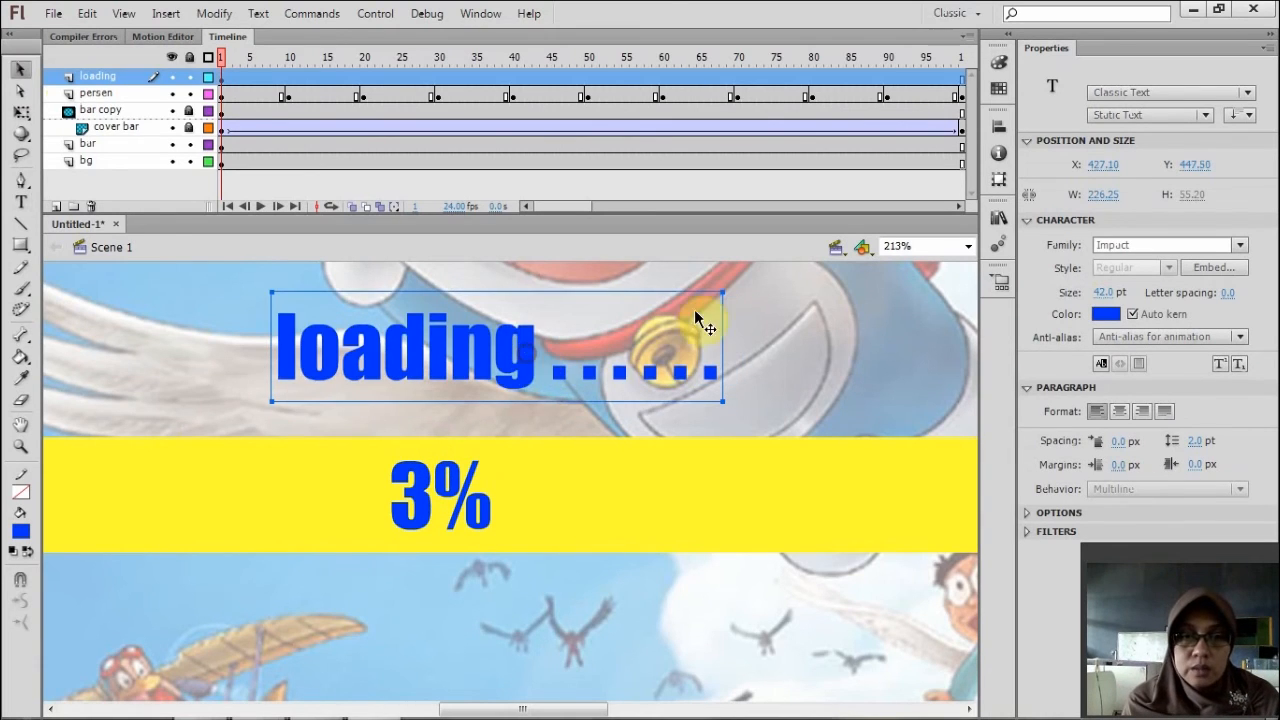
left_click(967, 246)
left_click(934, 265)
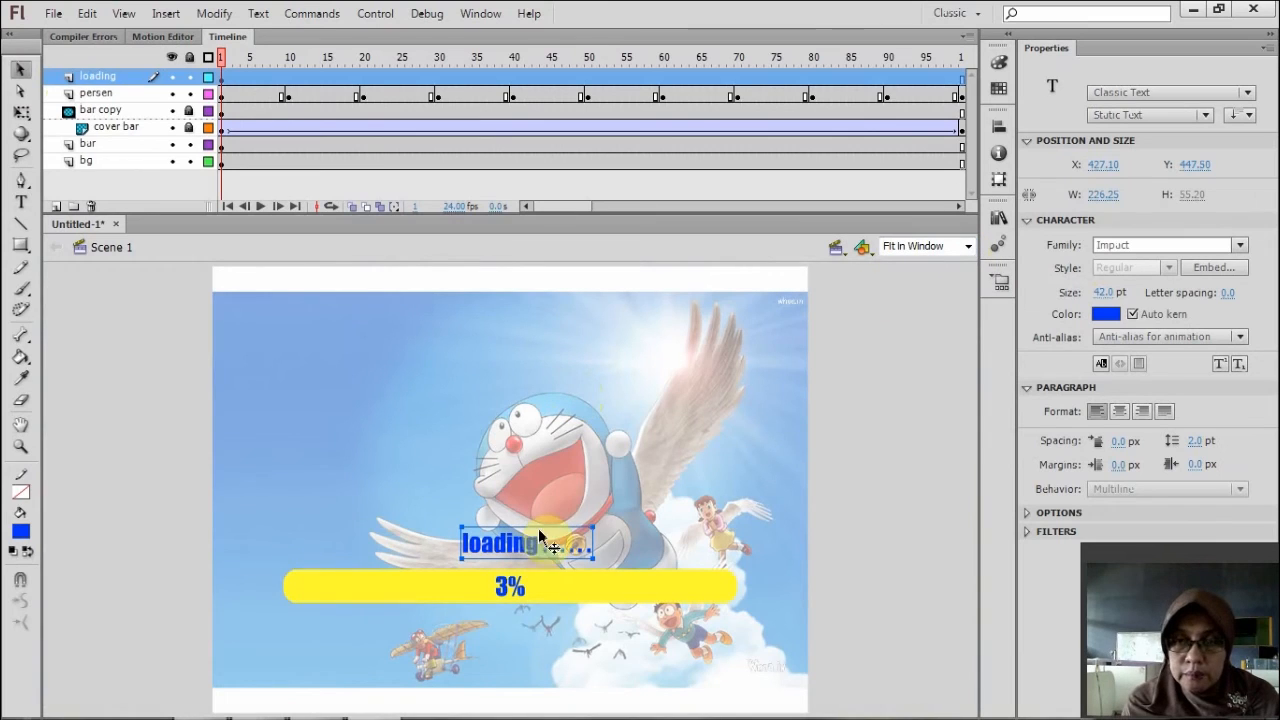
left_click_drag(537, 560, 349, 631)
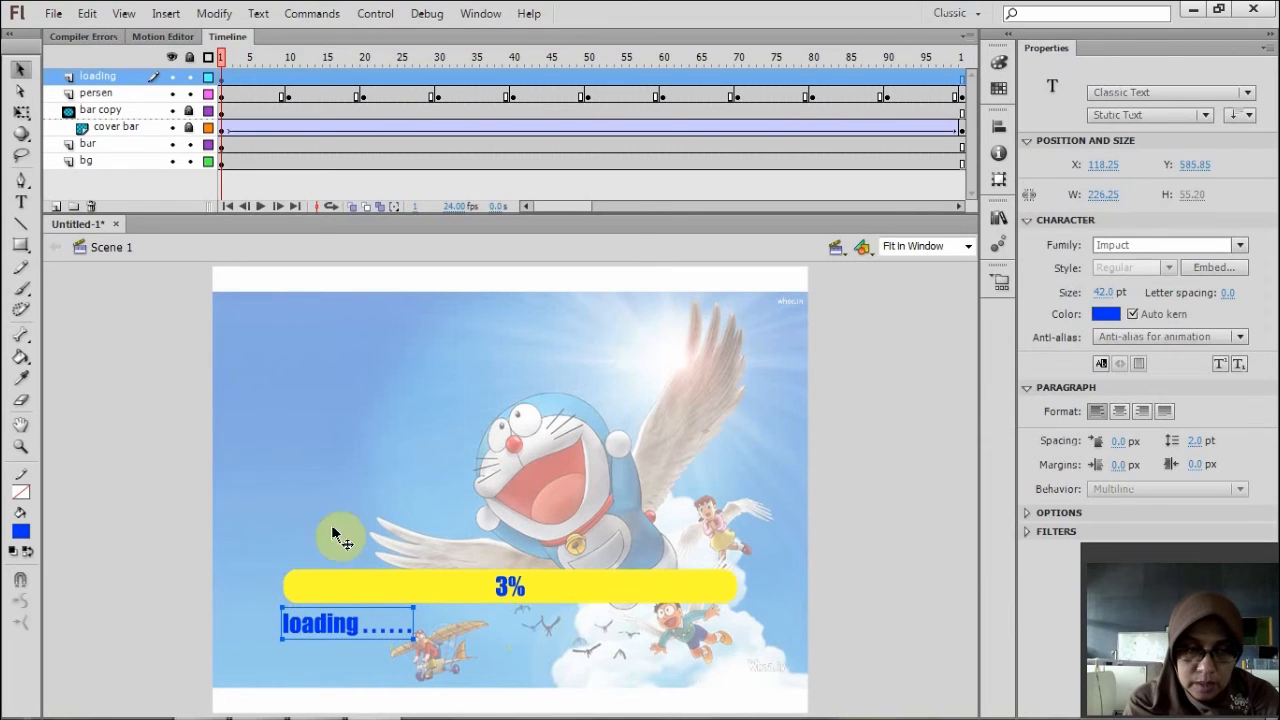
Nudge the loading text to align with the yellow bar's left edge, at about X 120, and fit the stage in the window.
left_click(22, 445)
left_click_drag(263, 531, 457, 671)
key("v")
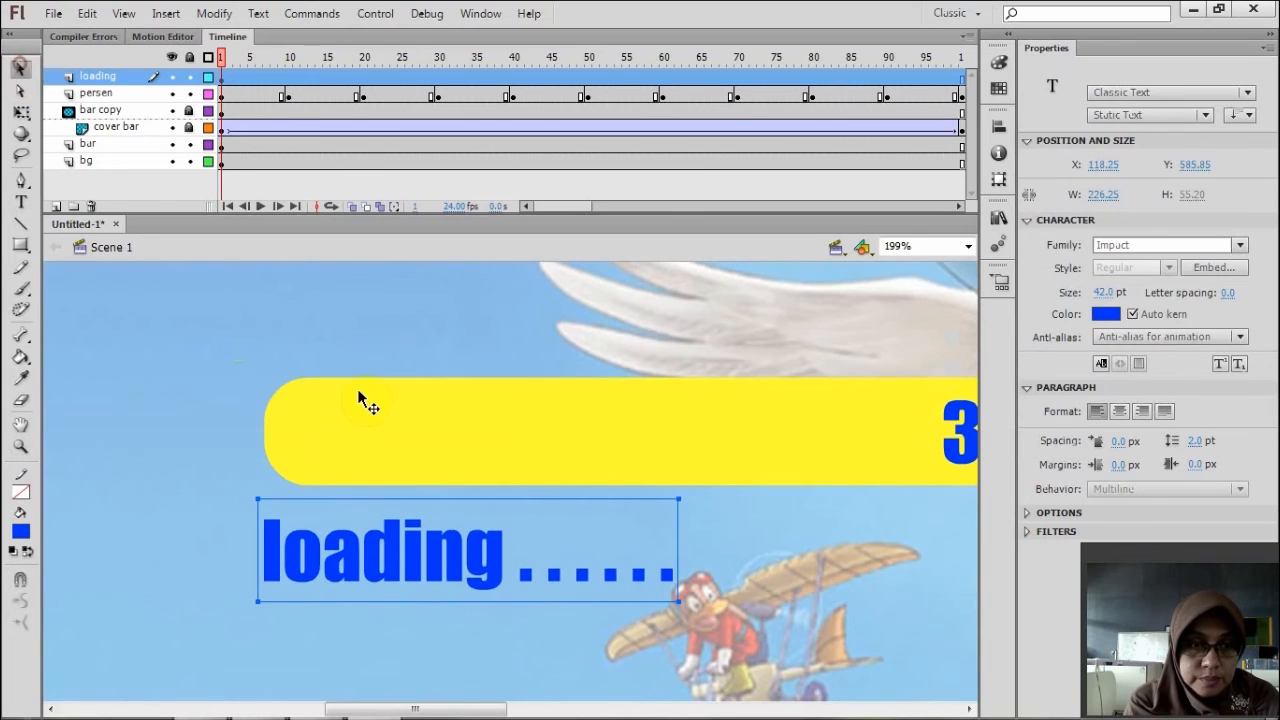
left_click_drag(401, 564, 405, 566)
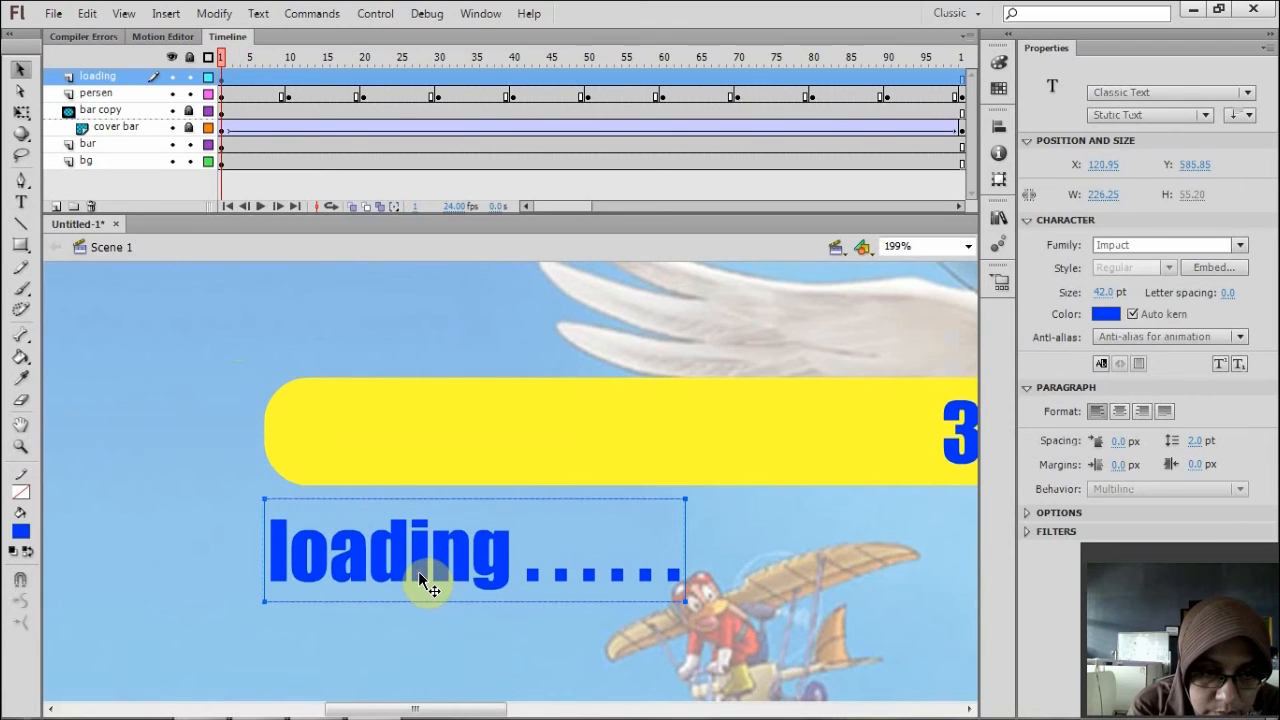
left_click_drag(418, 571, 418, 570)
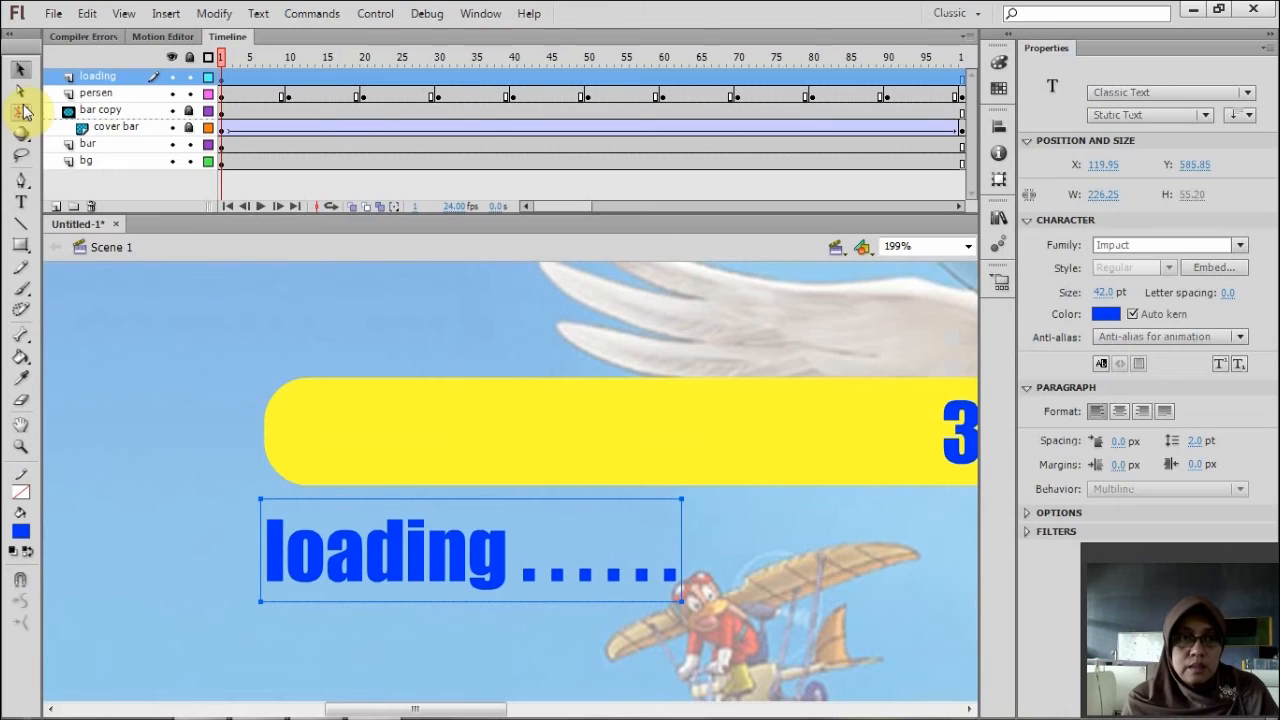
left_click(24, 448)
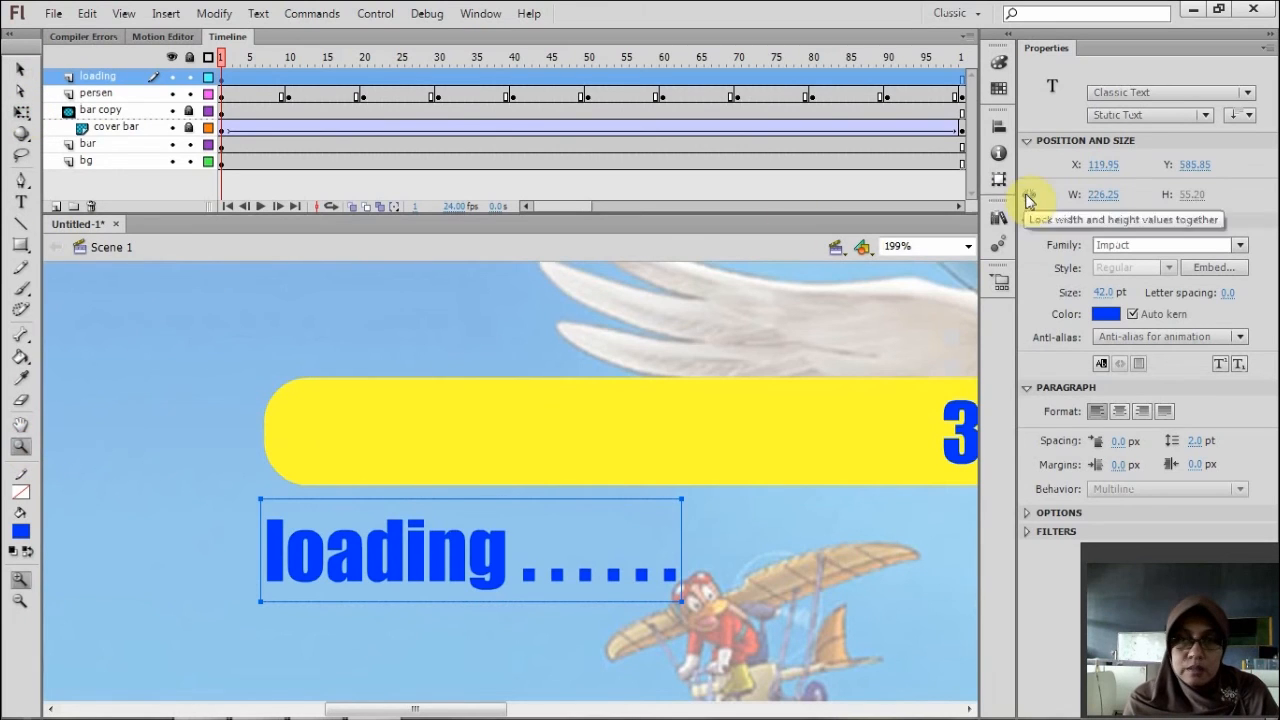
left_click(969, 247)
left_click(930, 270)
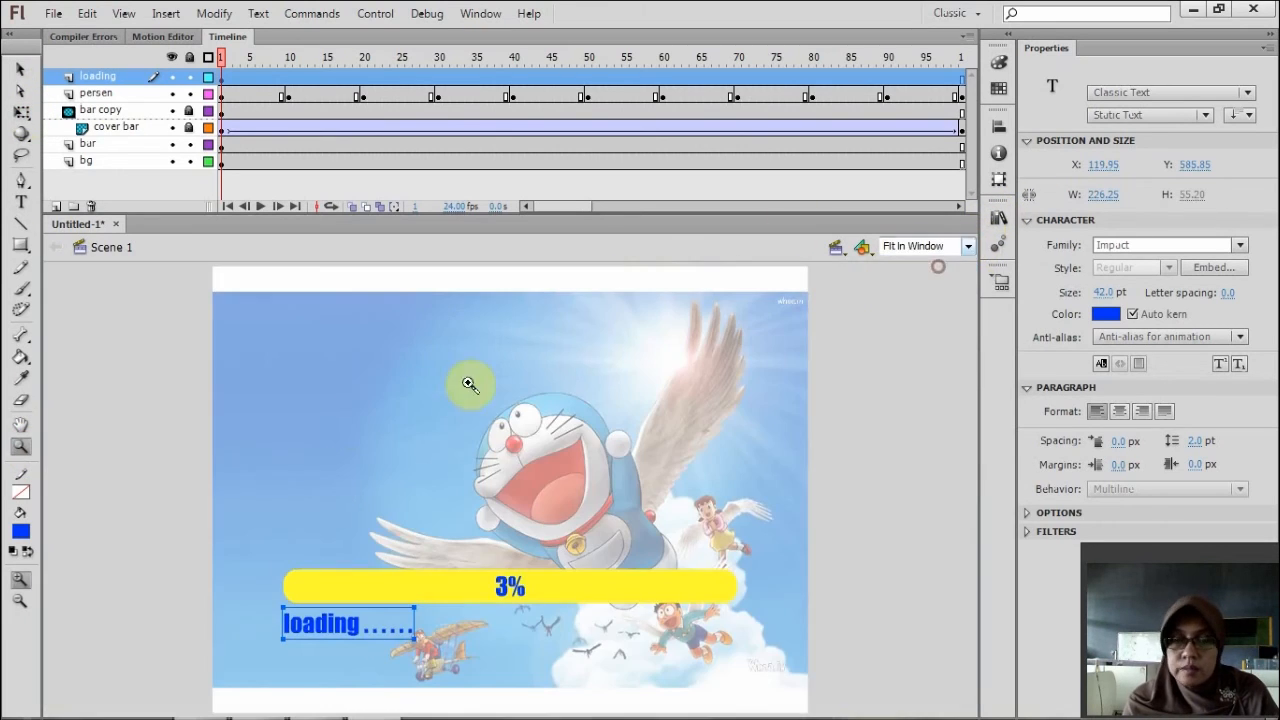
left_click(20, 70)
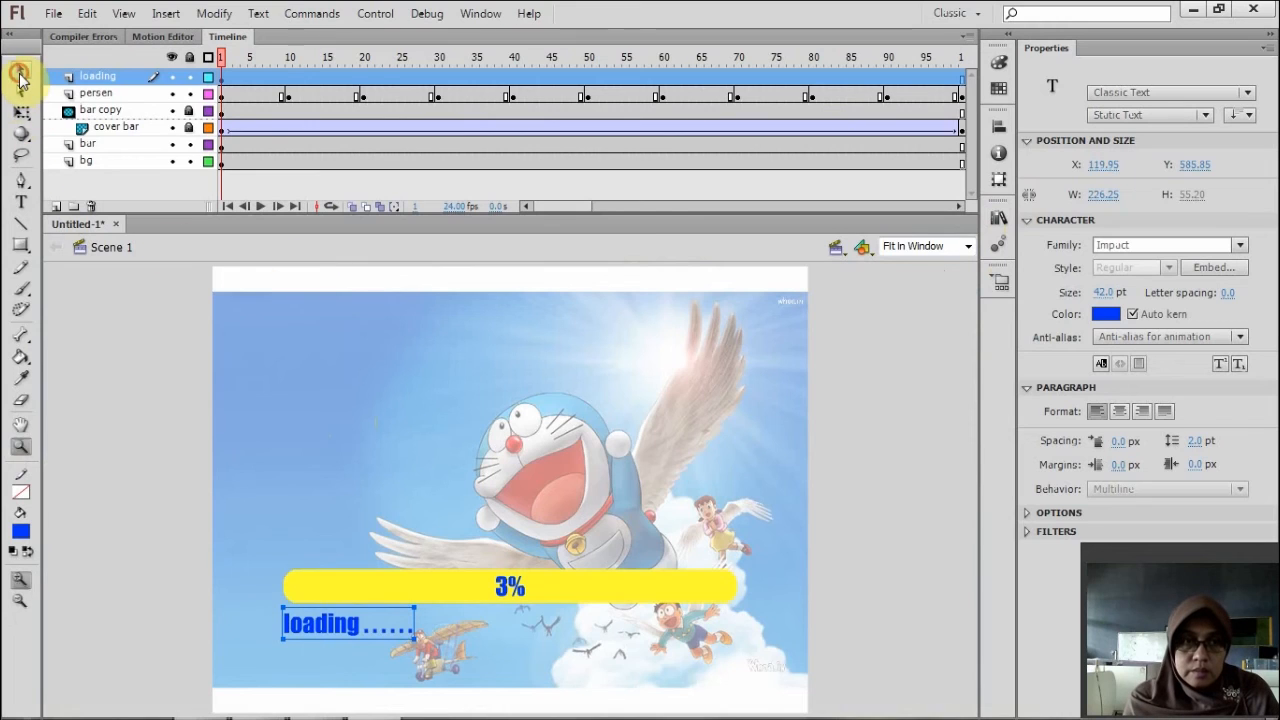
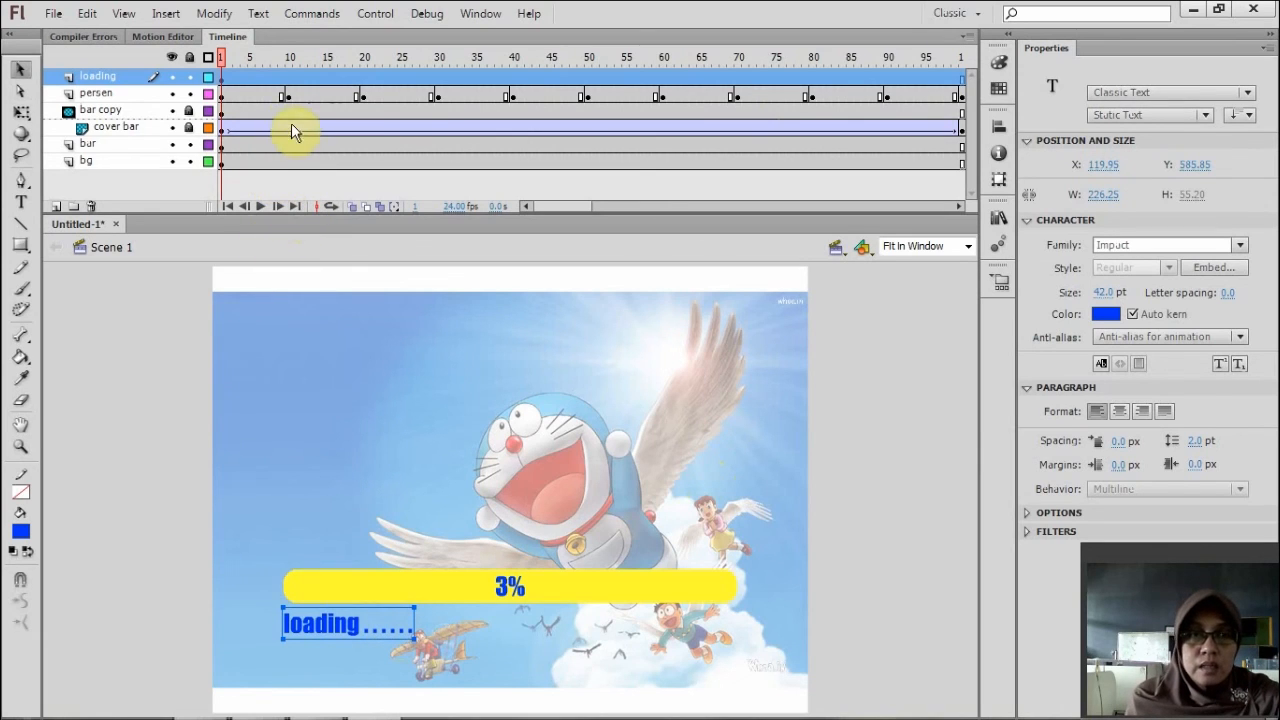
Insert a keyframe at frame 6 of the loading layer.
right_click(261, 78)
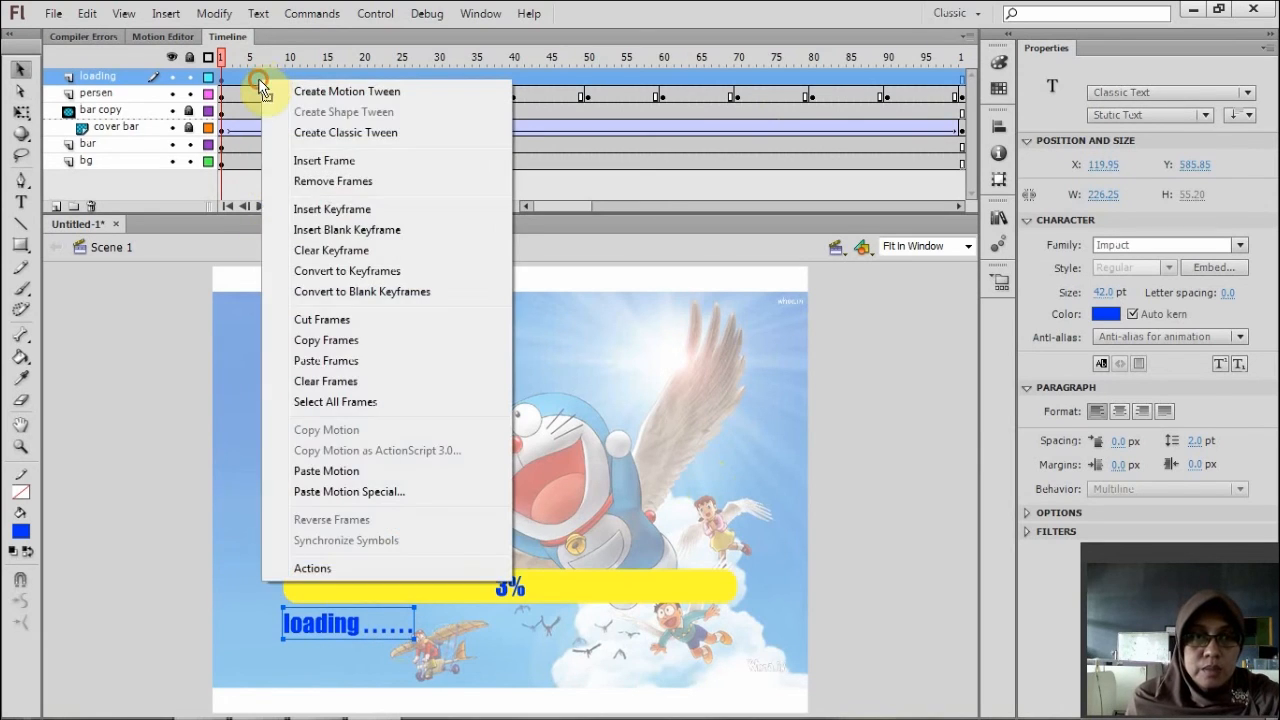
left_click(258, 78)
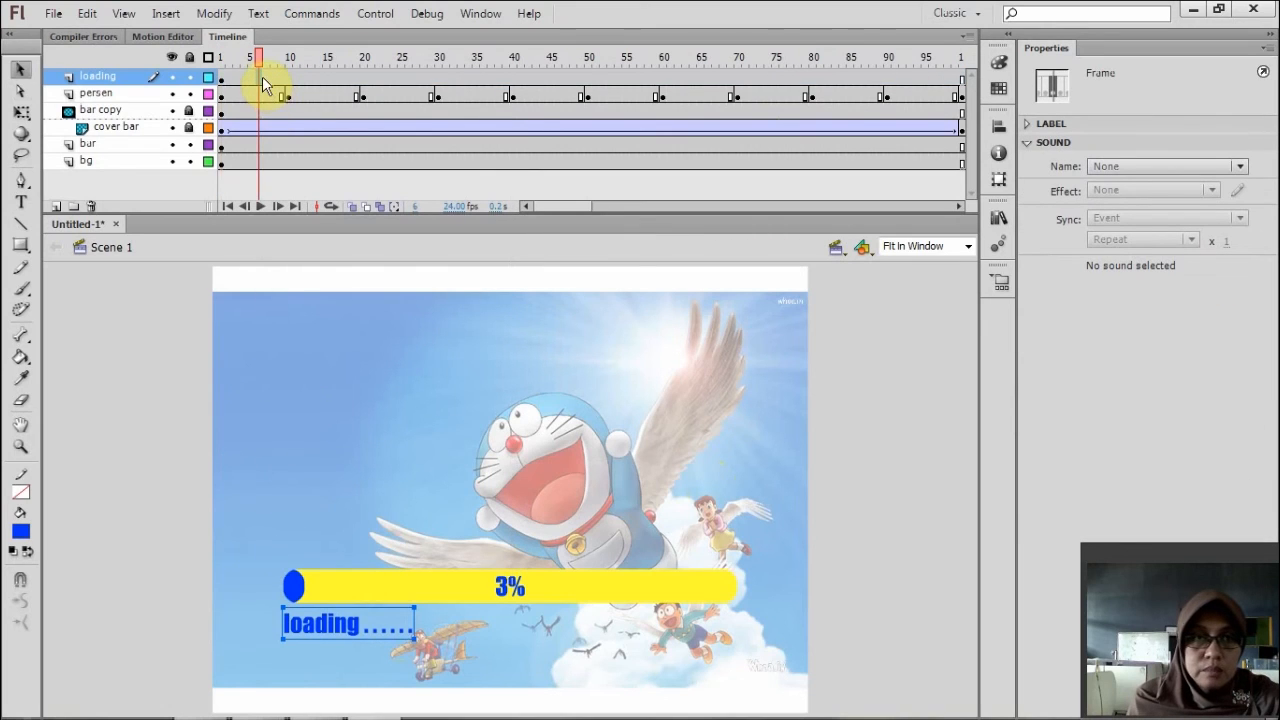
right_click(260, 80)
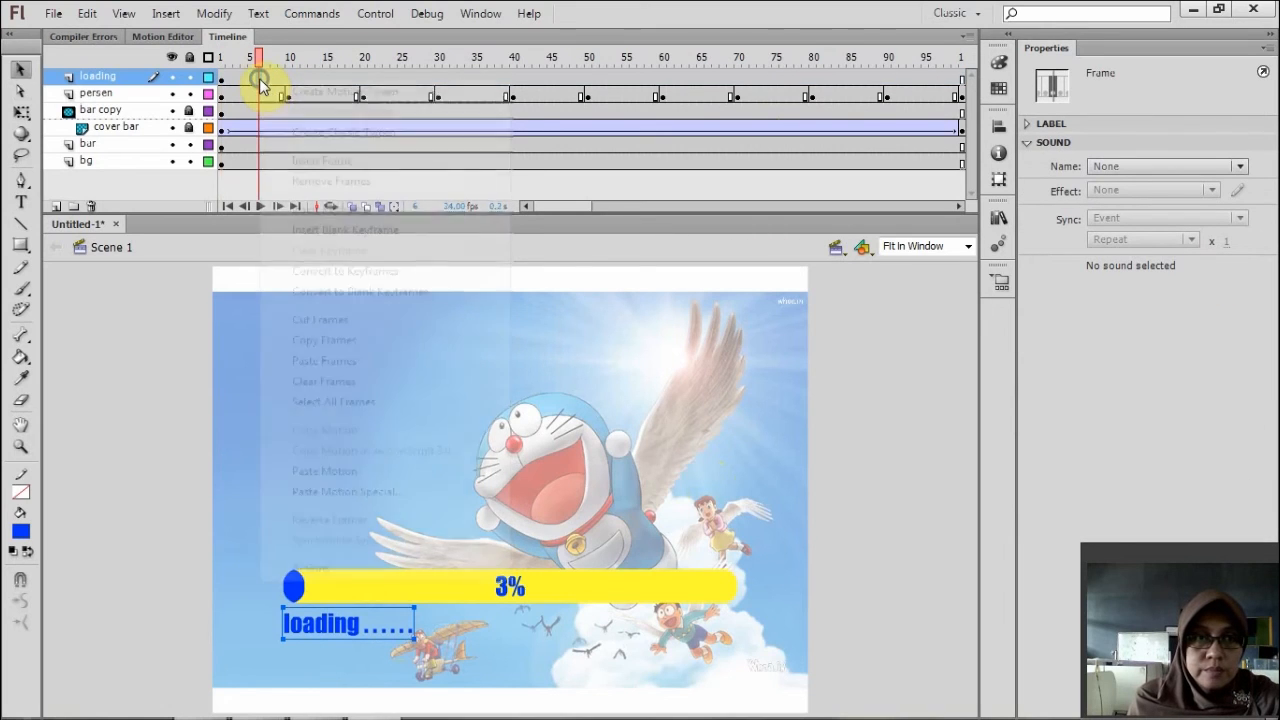
left_click(315, 210)
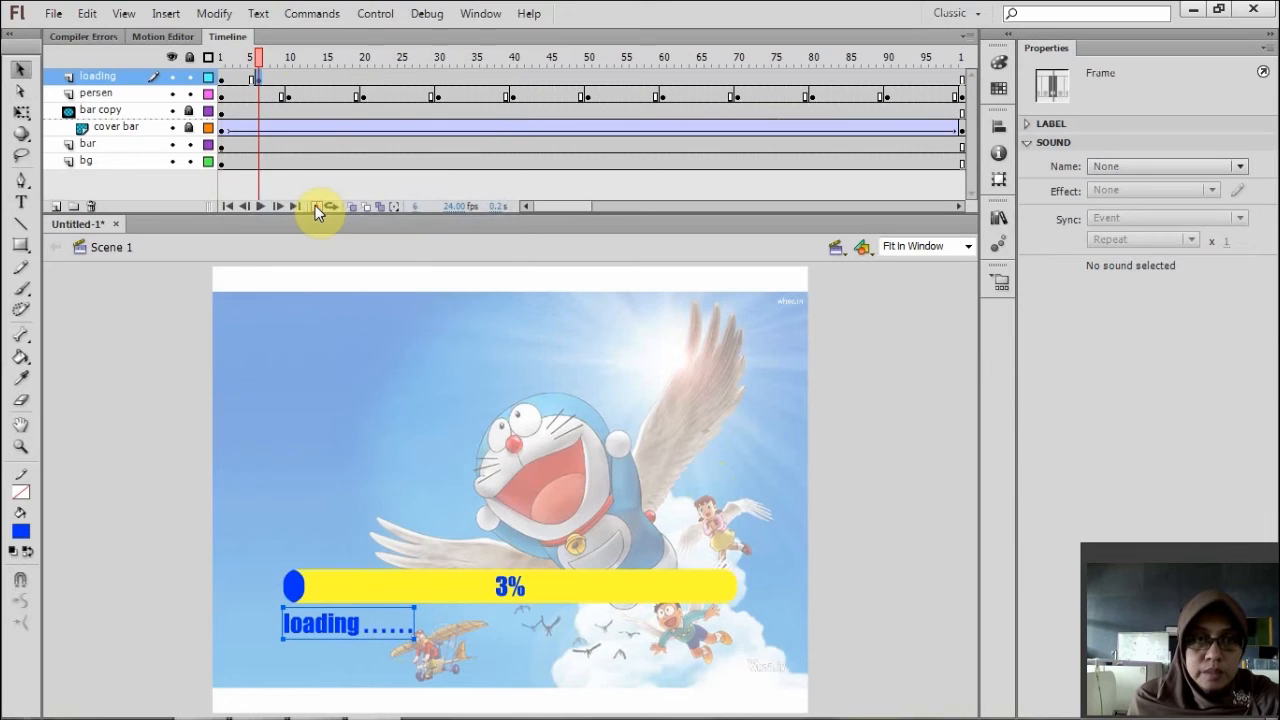
left_click(223, 92)
left_click(257, 80)
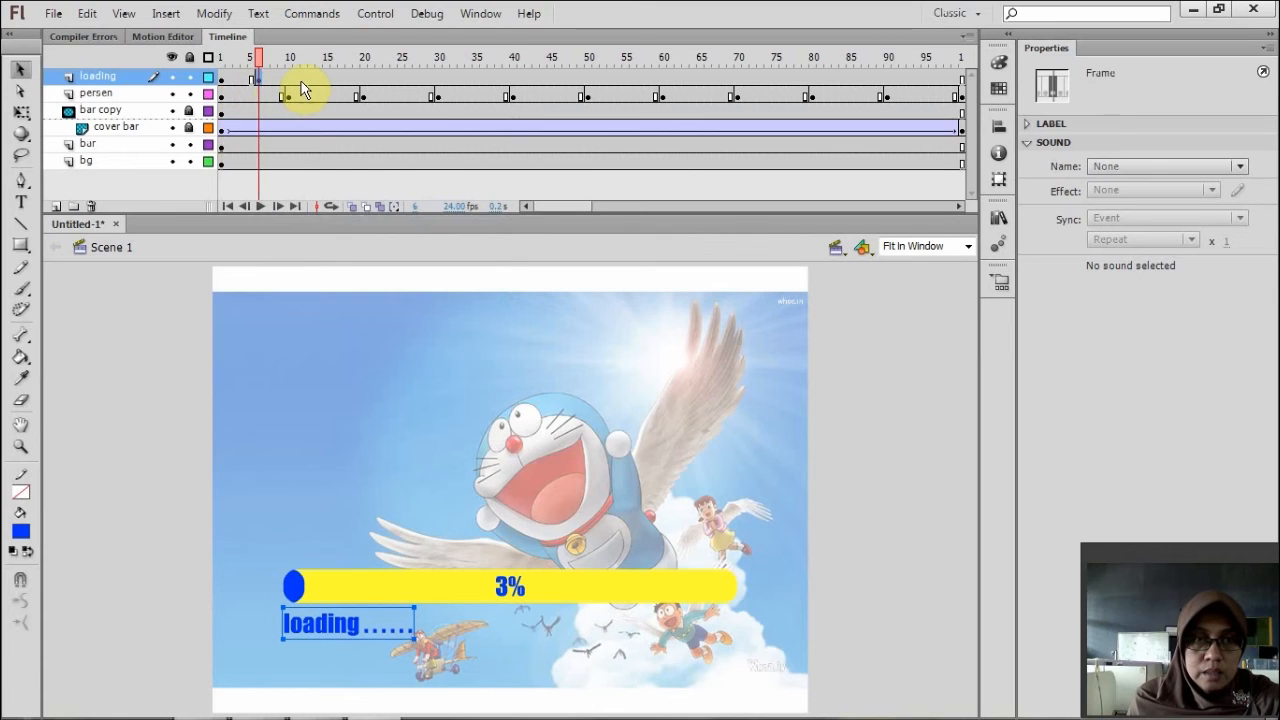
Insert keyframes at frames 12, 19 and 25 of the loading layer.
right_click(305, 78)
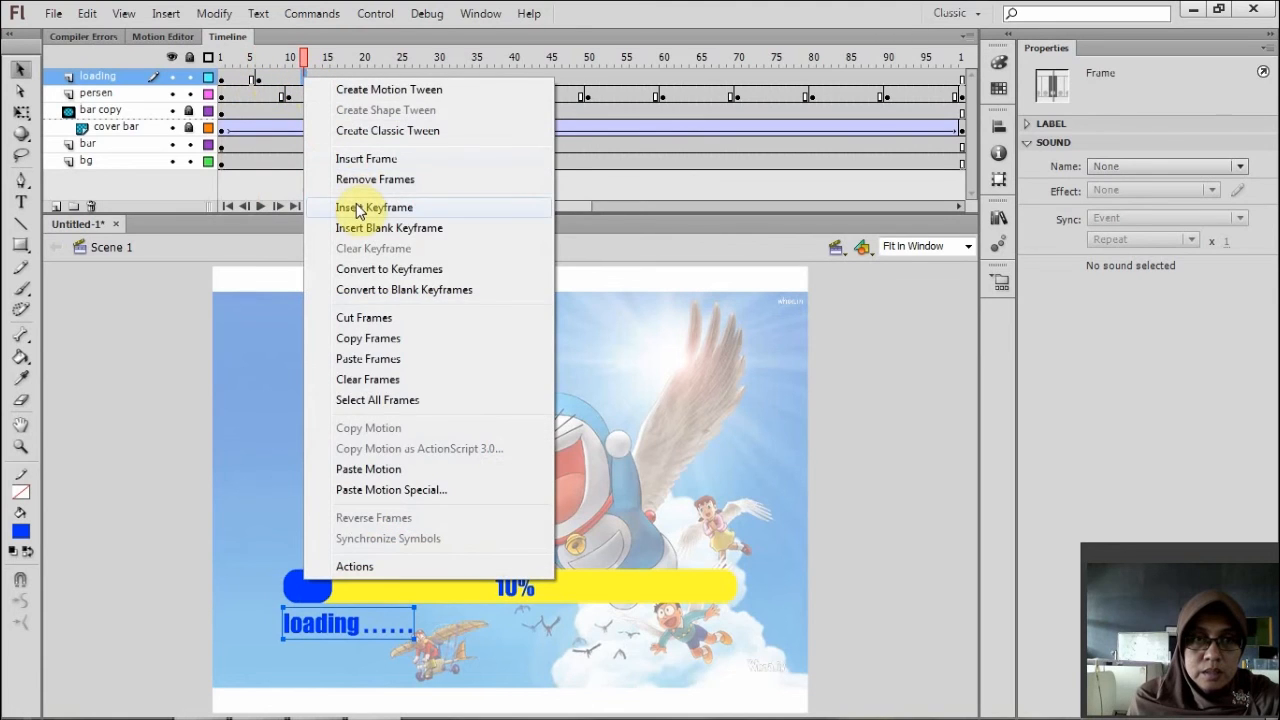
left_click(355, 206)
right_click(357, 79)
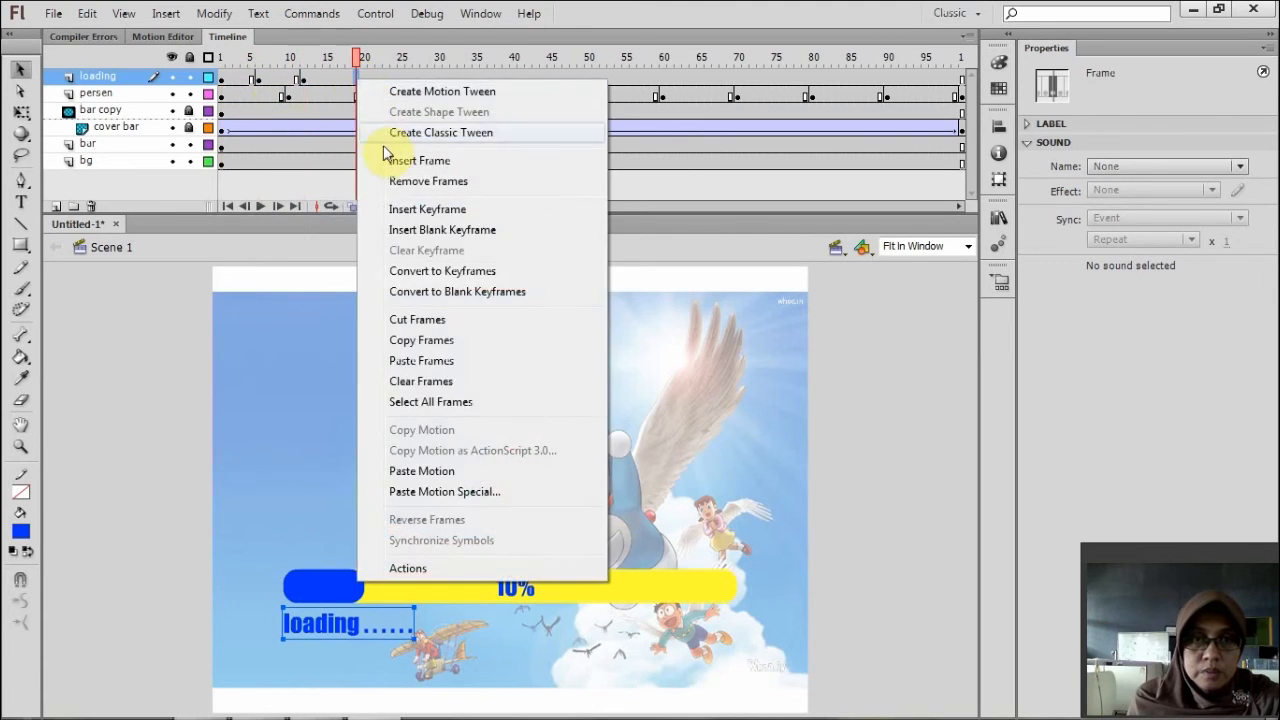
left_click(407, 209)
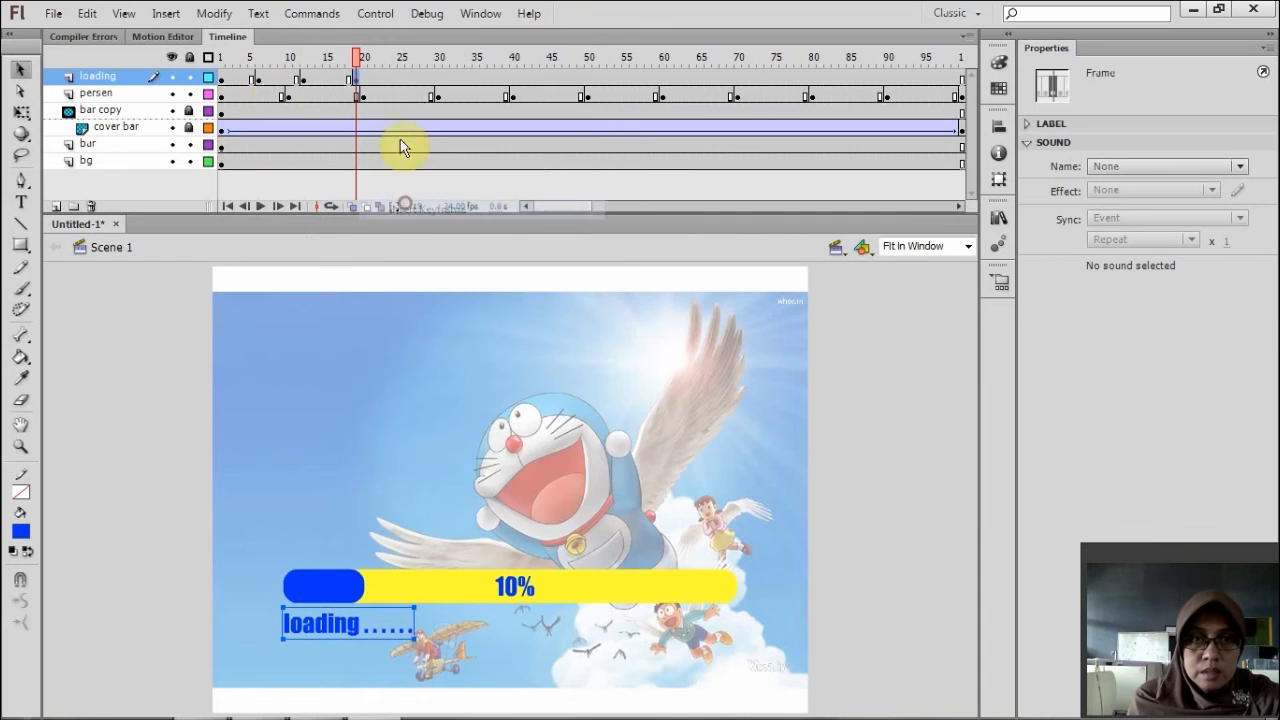
right_click(401, 79)
left_click(455, 208)
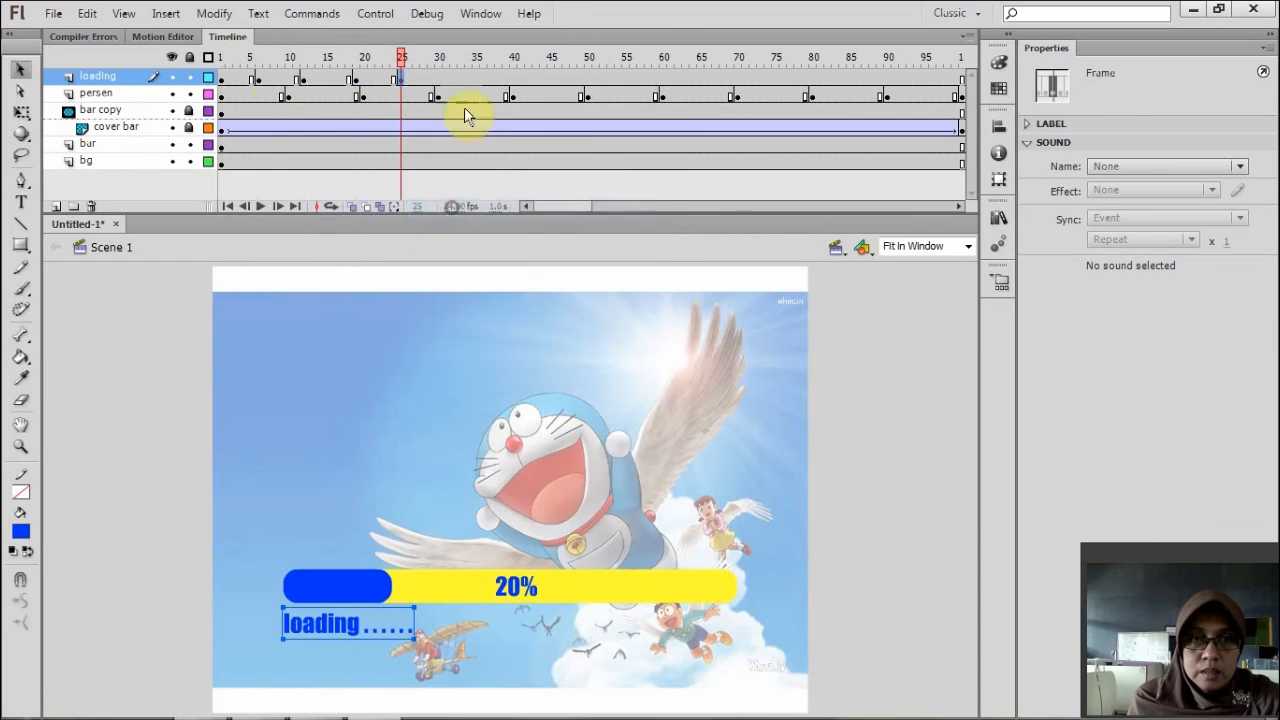
Insert keyframes at frames 32, 39, 46, 53 and 60 of the loading layer.
right_click(453, 79)
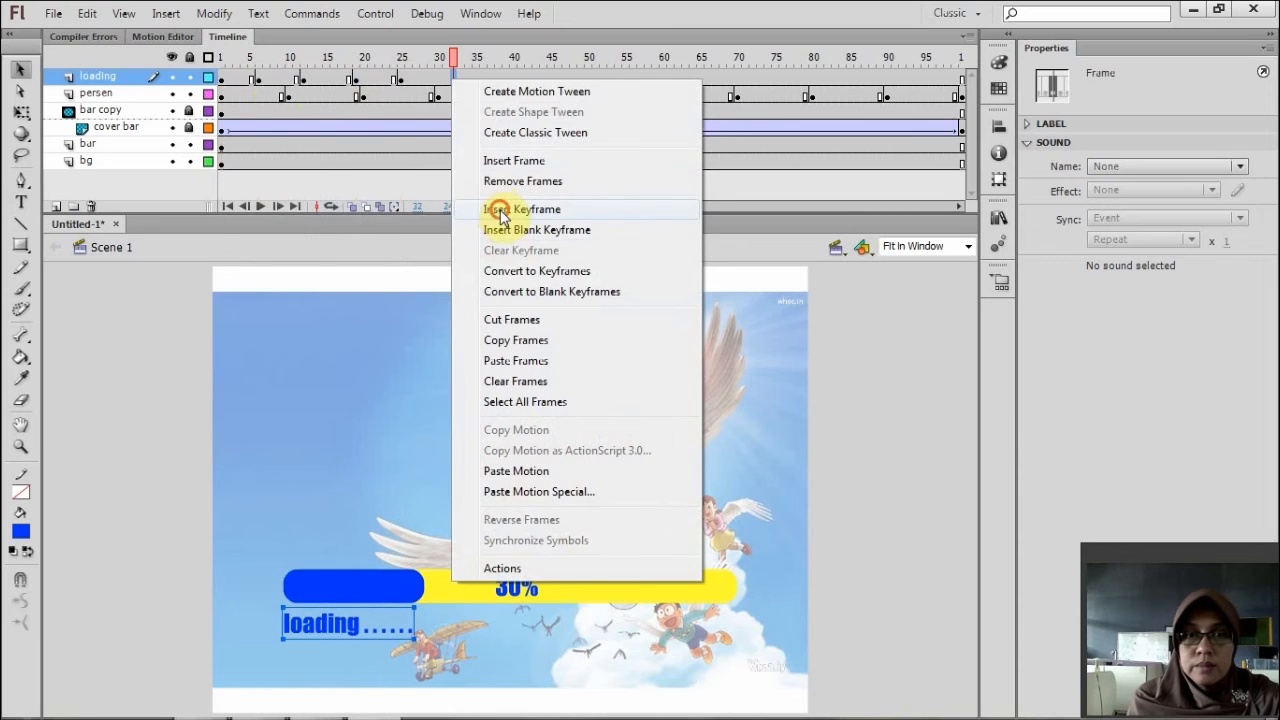
left_click(495, 208)
right_click(506, 79)
left_click(545, 207)
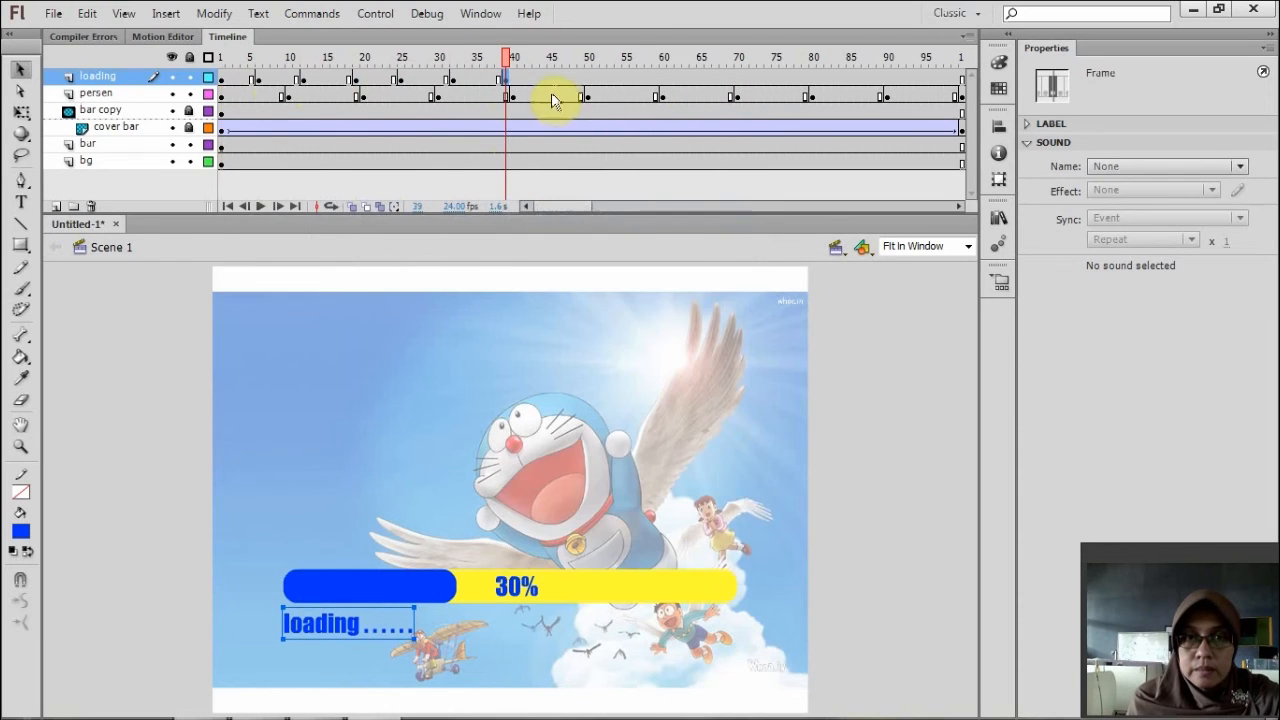
right_click(557, 80)
left_click(617, 208)
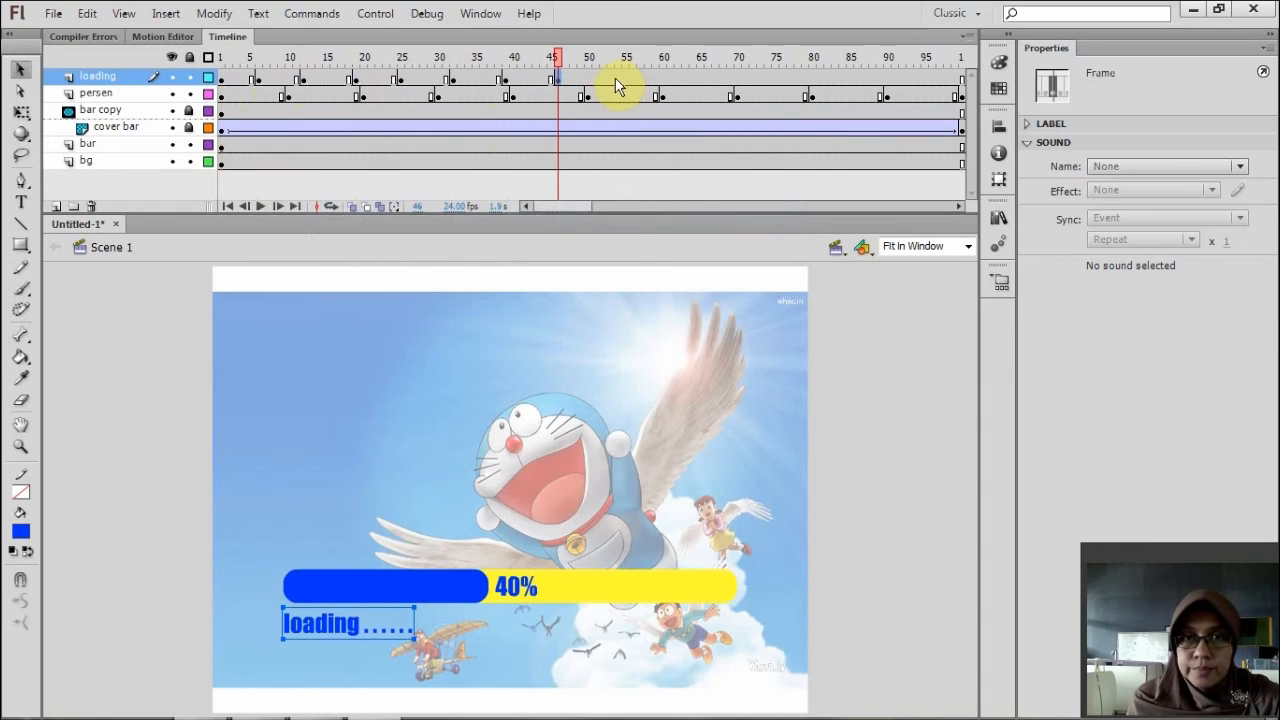
right_click(612, 79)
left_click(650, 208)
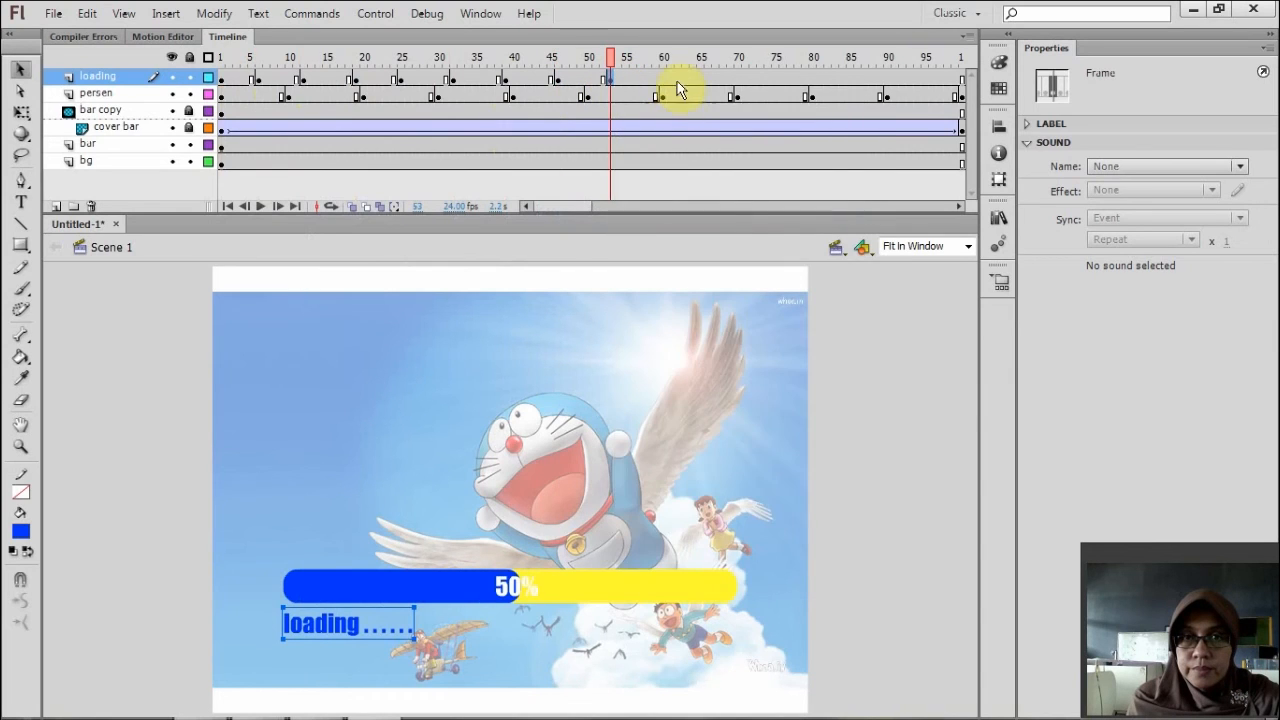
right_click(663, 79)
left_click(701, 207)
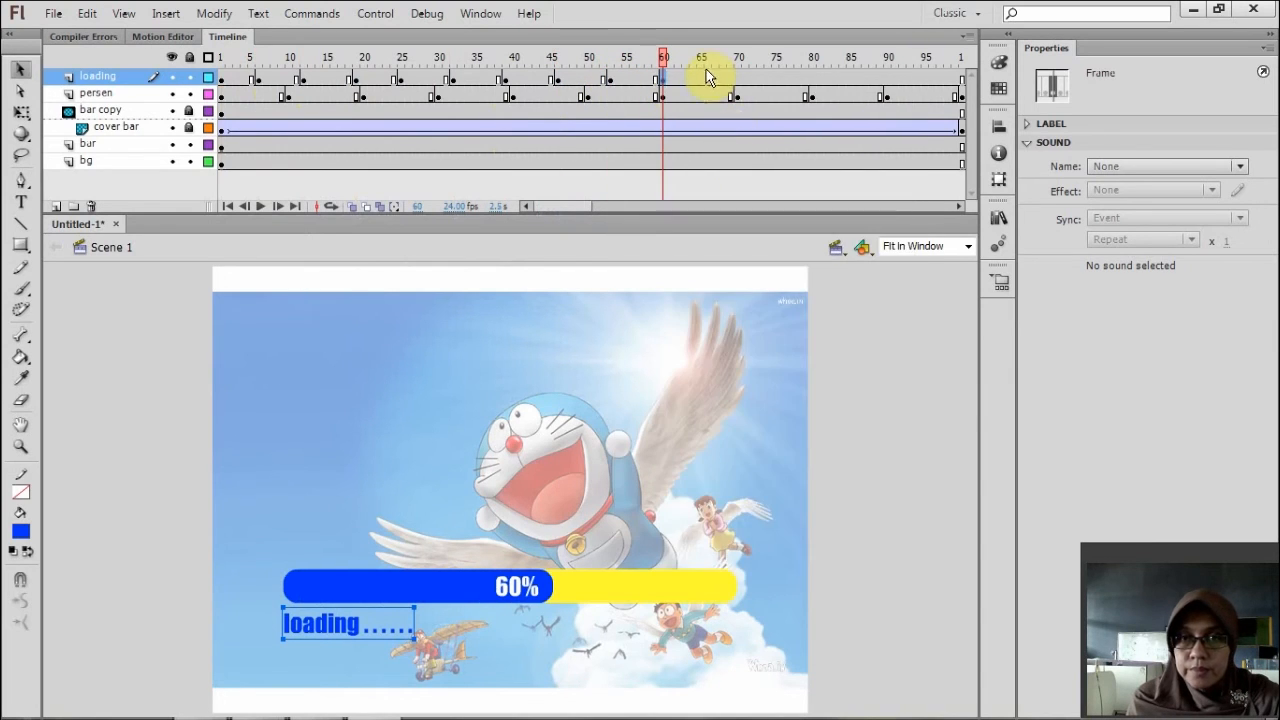
Insert keyframes at frames 66, 73, 80, 86, 93 and 100 of the loading layer.
right_click(708, 80)
left_click(730, 208)
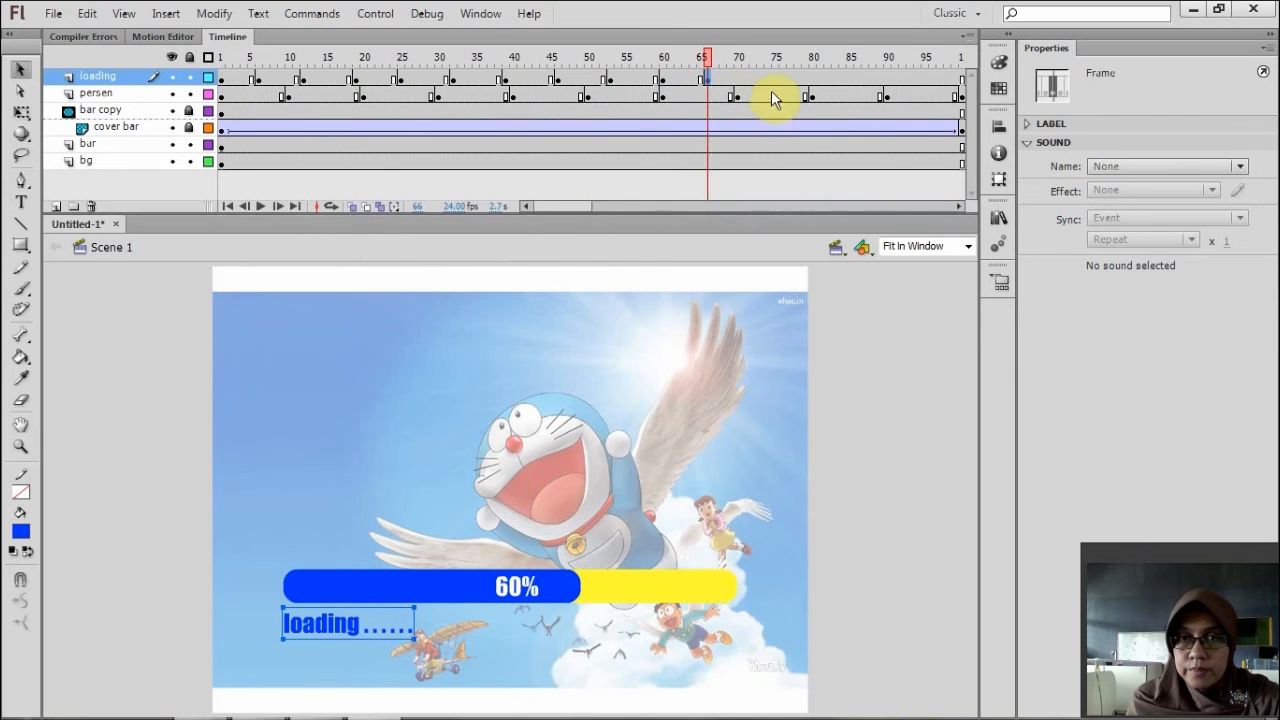
right_click(760, 79)
left_click(794, 208)
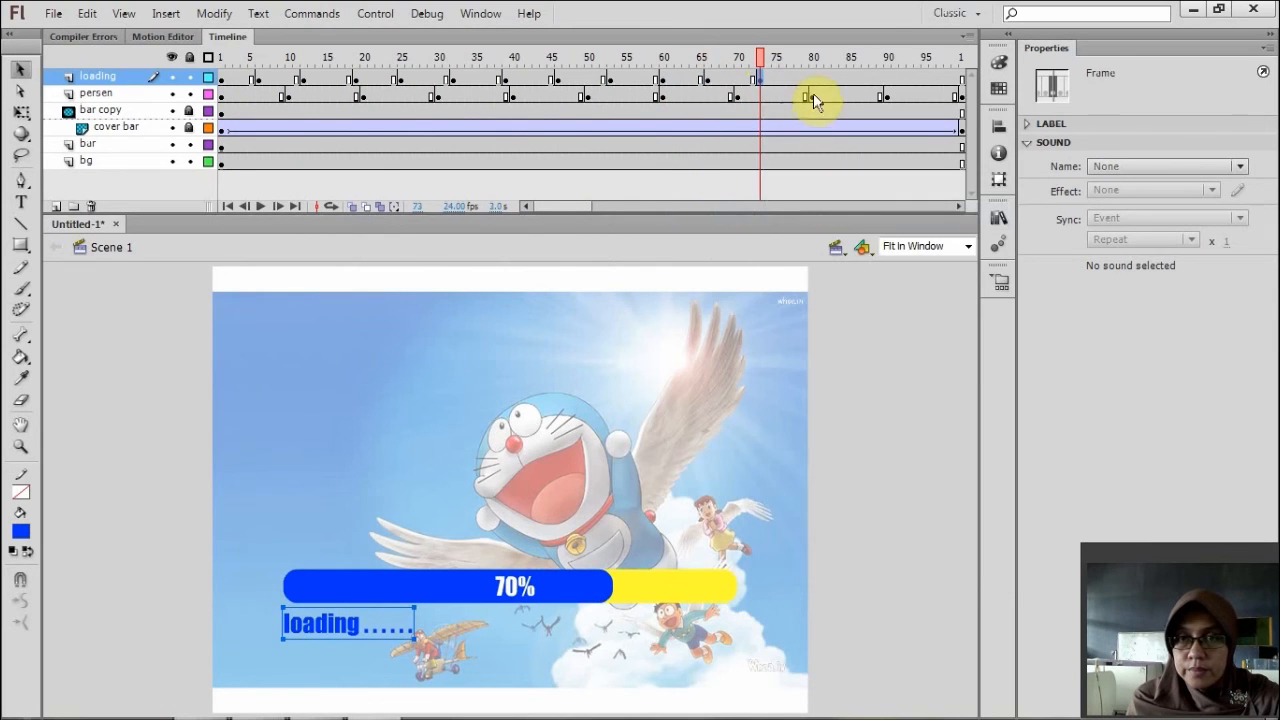
right_click(813, 80)
left_click(852, 210)
right_click(858, 80)
left_click(898, 210)
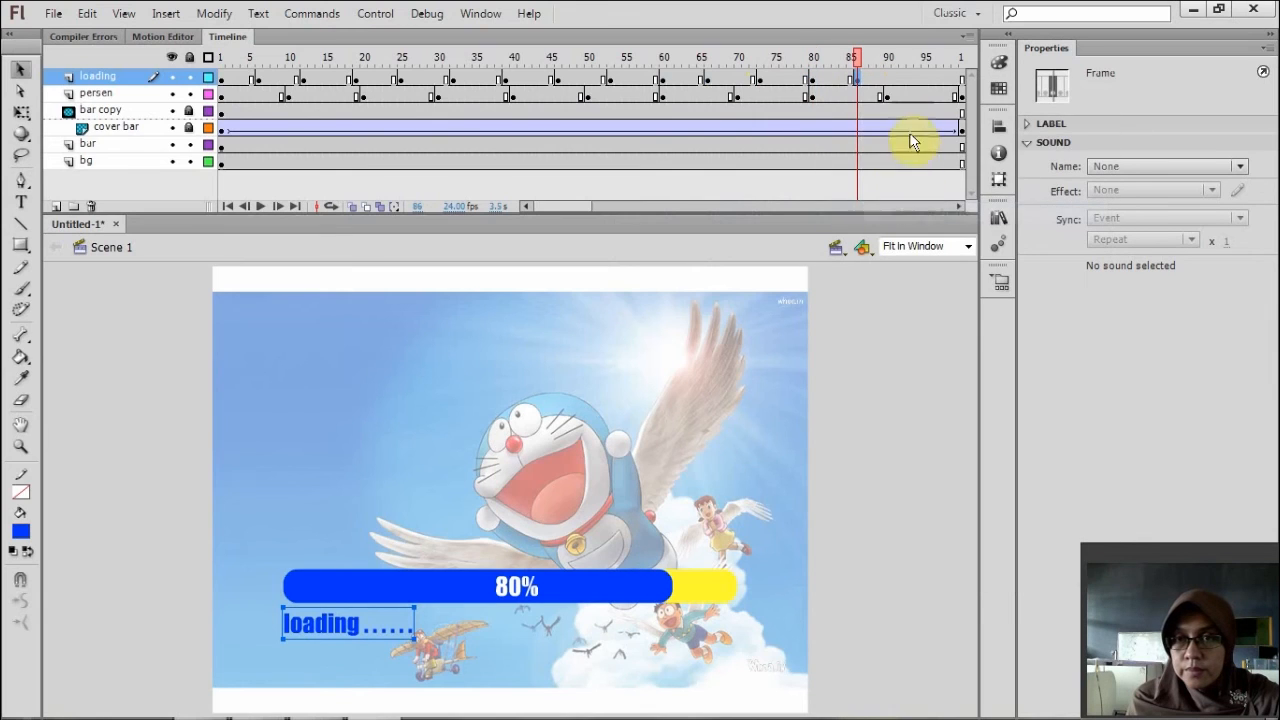
right_click(909, 81)
left_click(950, 210)
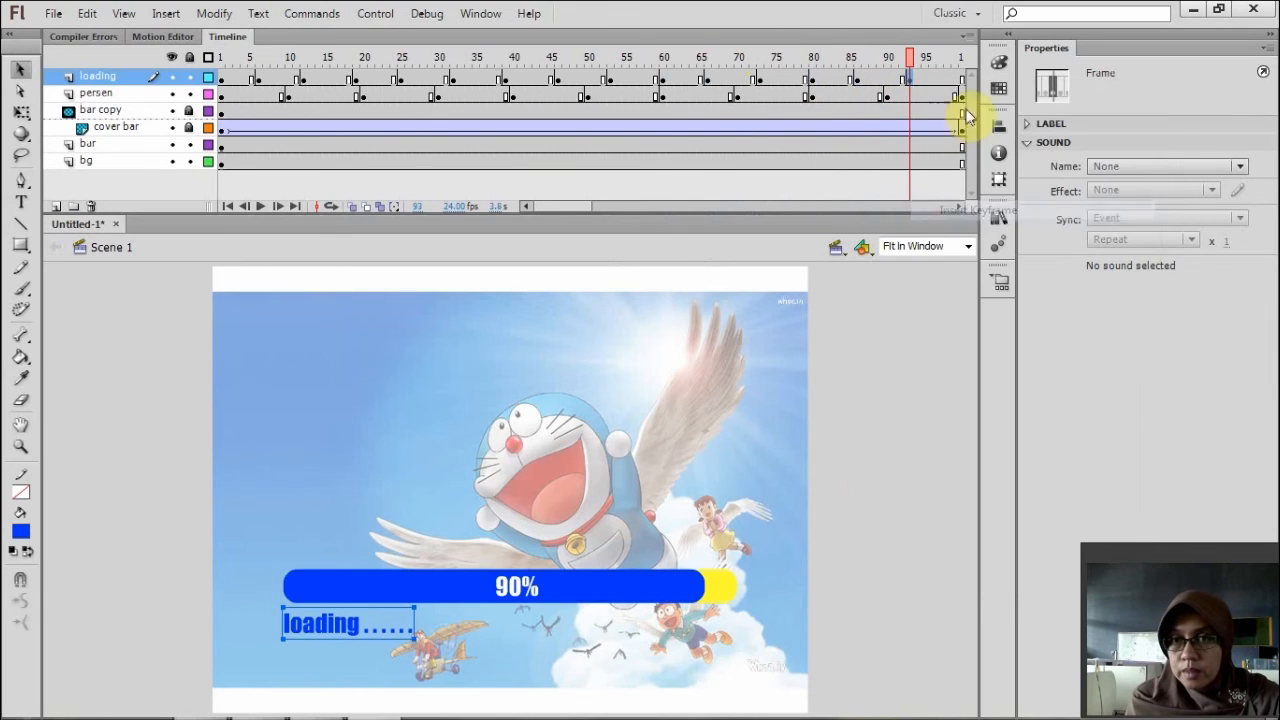
right_click(960, 80)
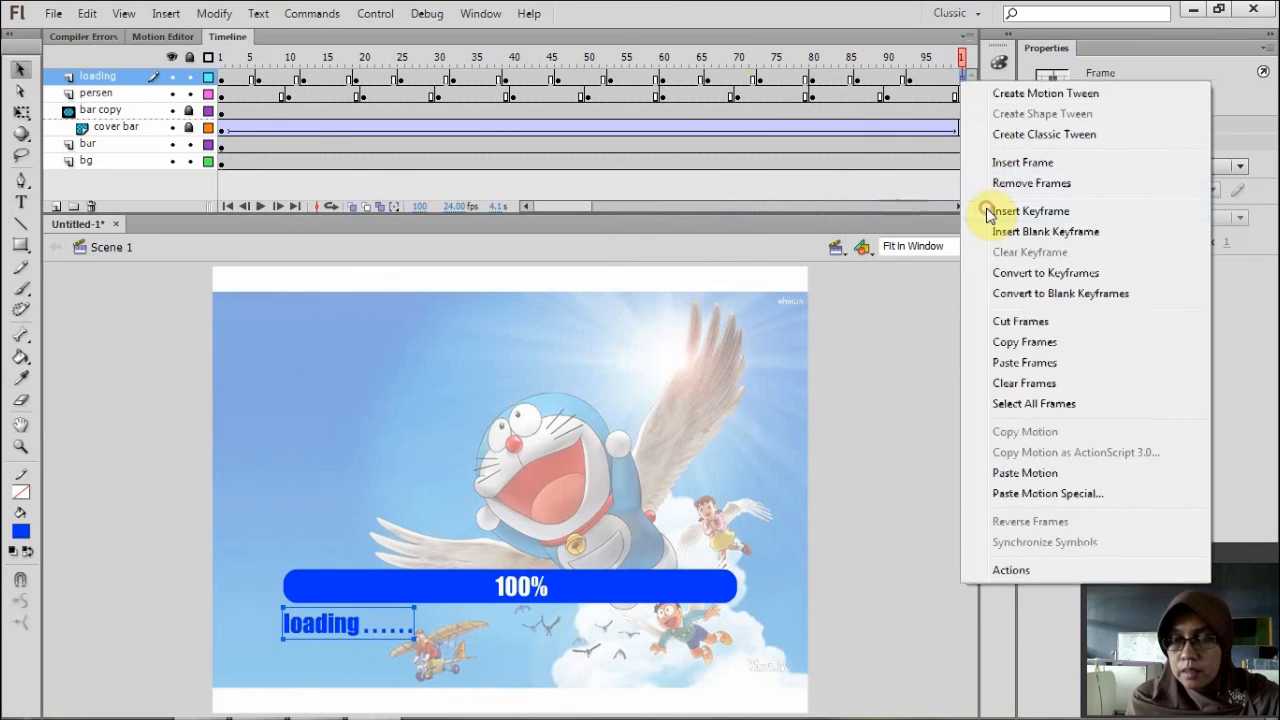
left_click(985, 210)
left_click(221, 77)
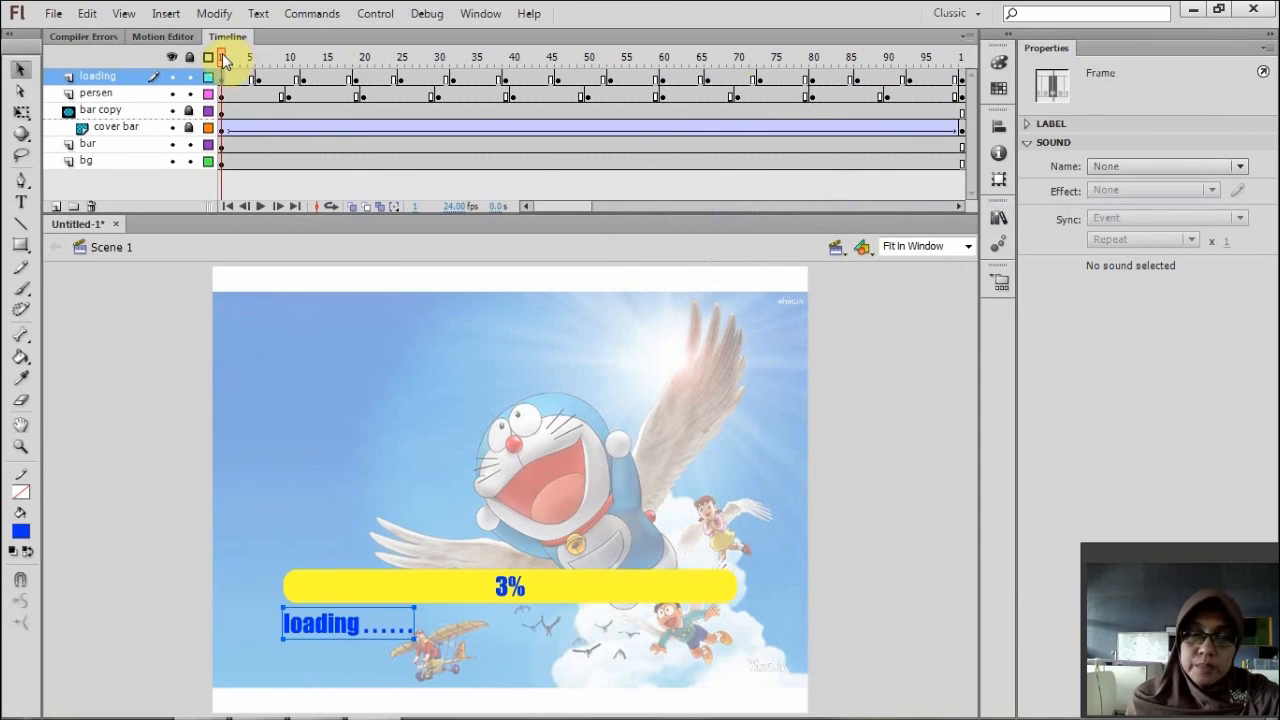
left_click(257, 81)
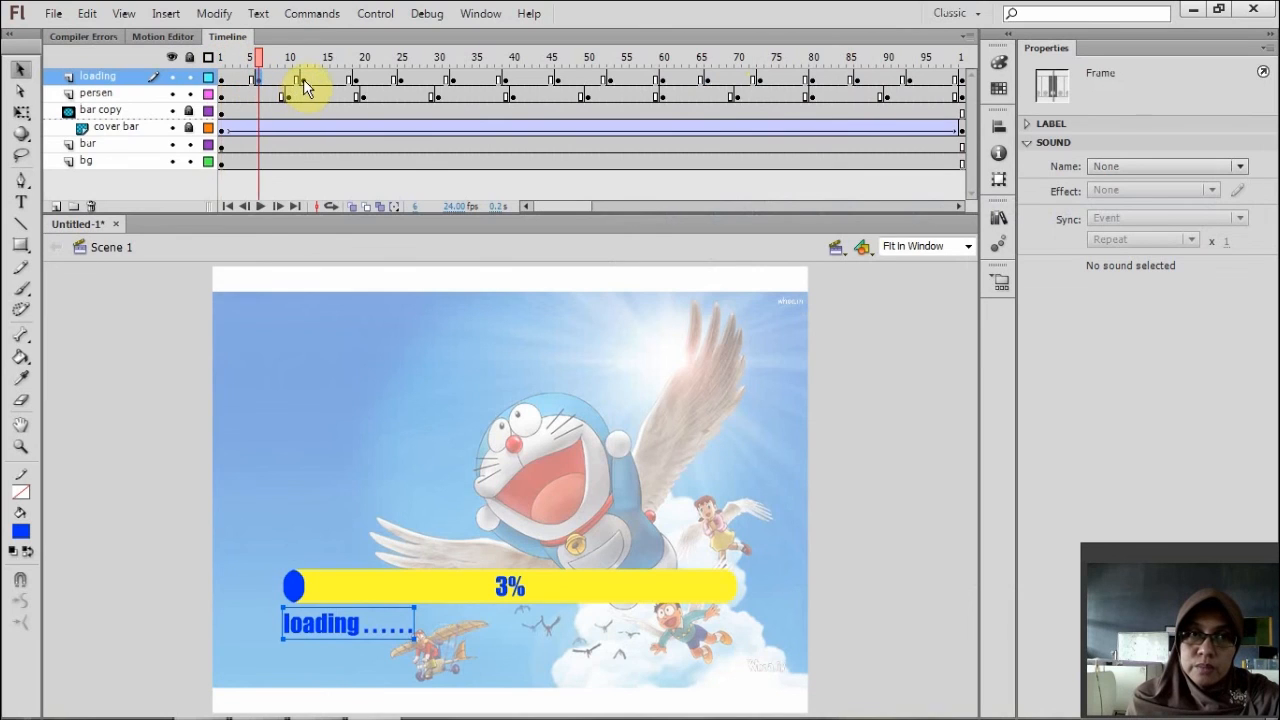
left_click(303, 79)
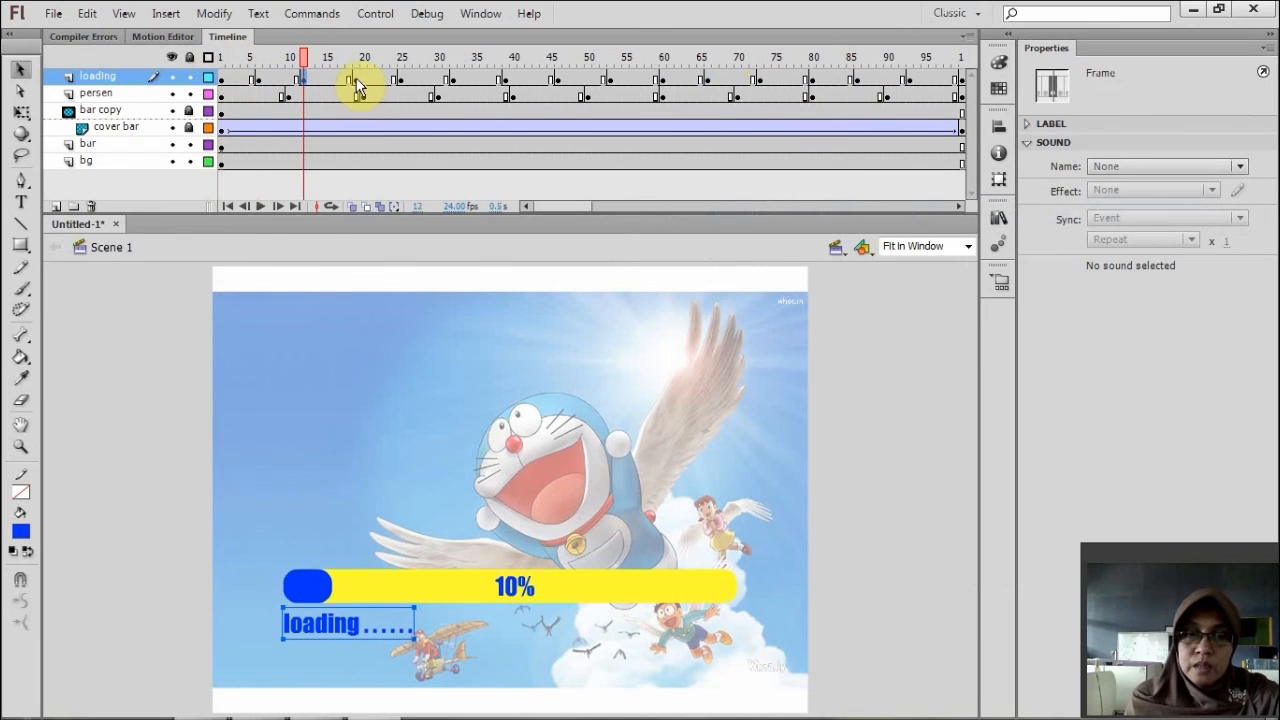
left_click(356, 80)
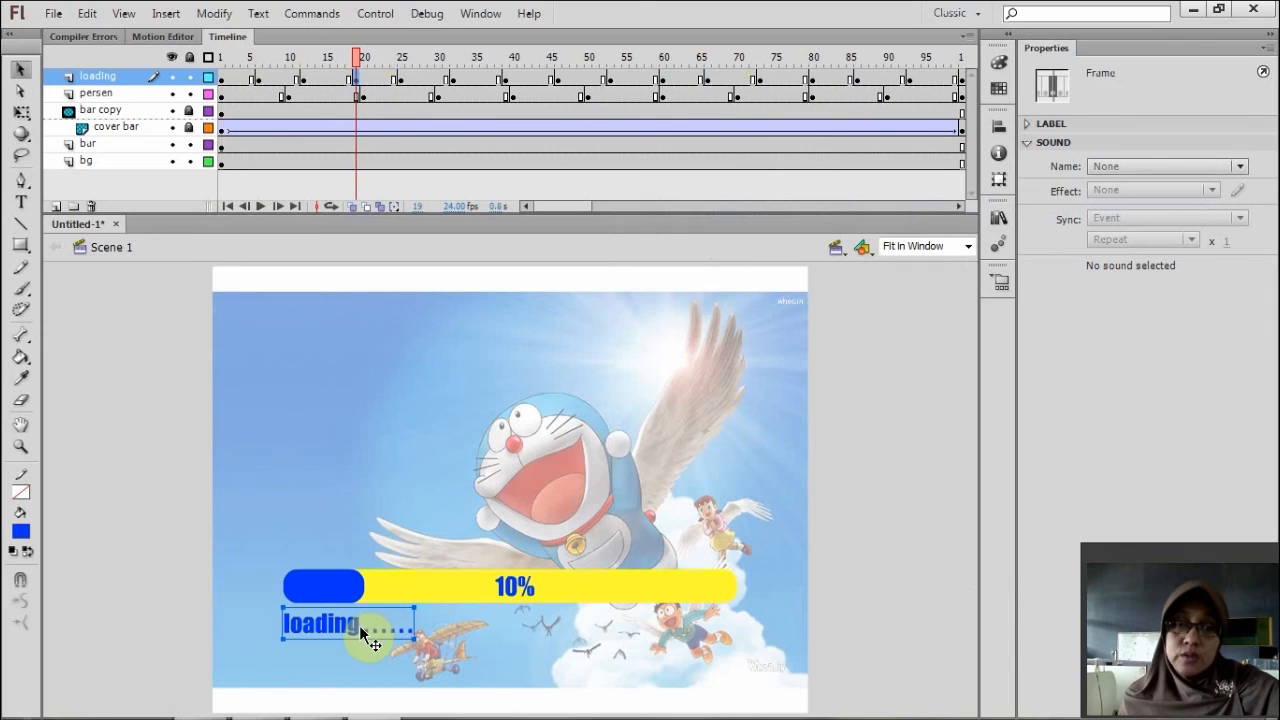
Shorten the loading text at frame 1 to a single dot after the word.
left_click(221, 79)
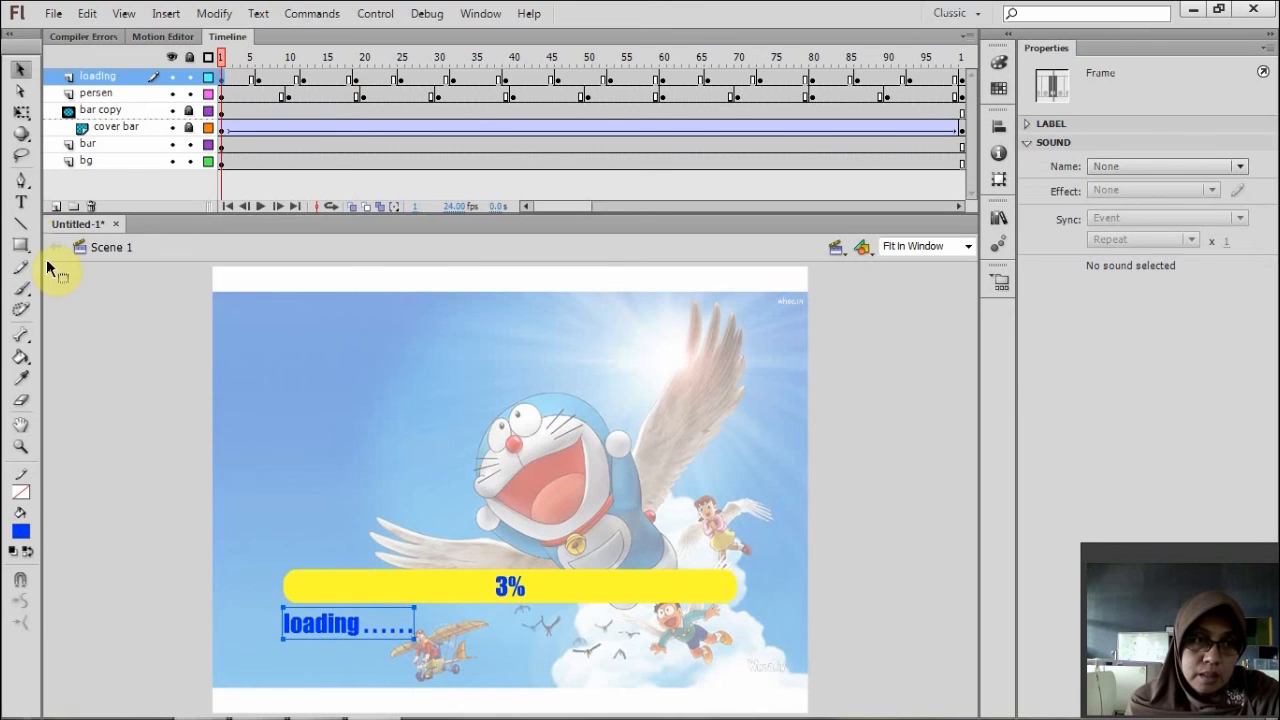
left_click(20, 204)
left_click(383, 627)
left_click_drag(375, 627, 420, 636)
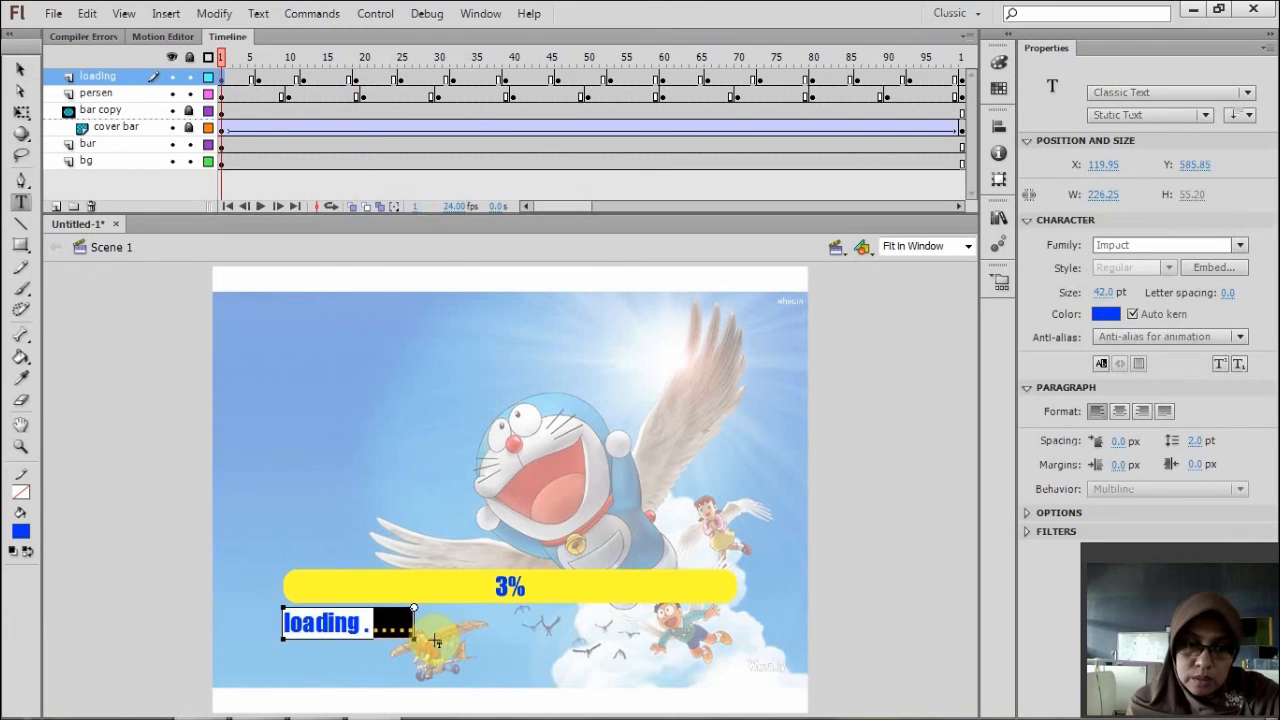
left_click(403, 619)
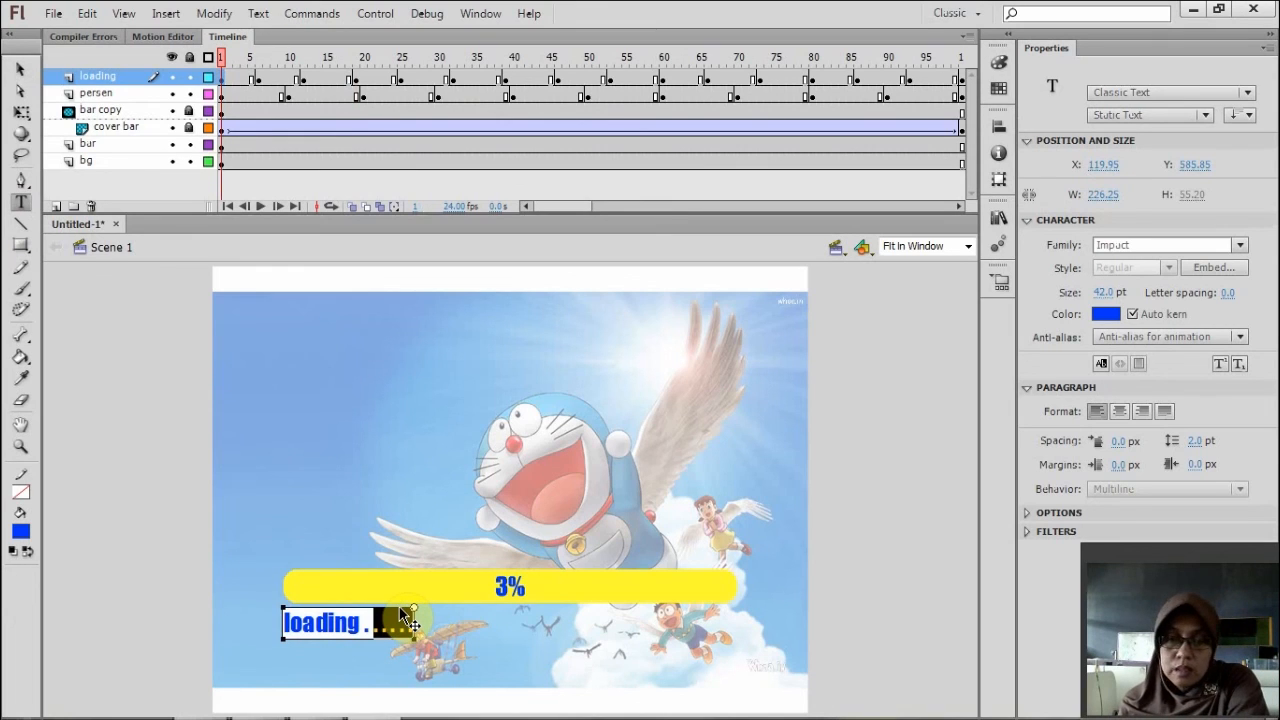
key("BackSpace")
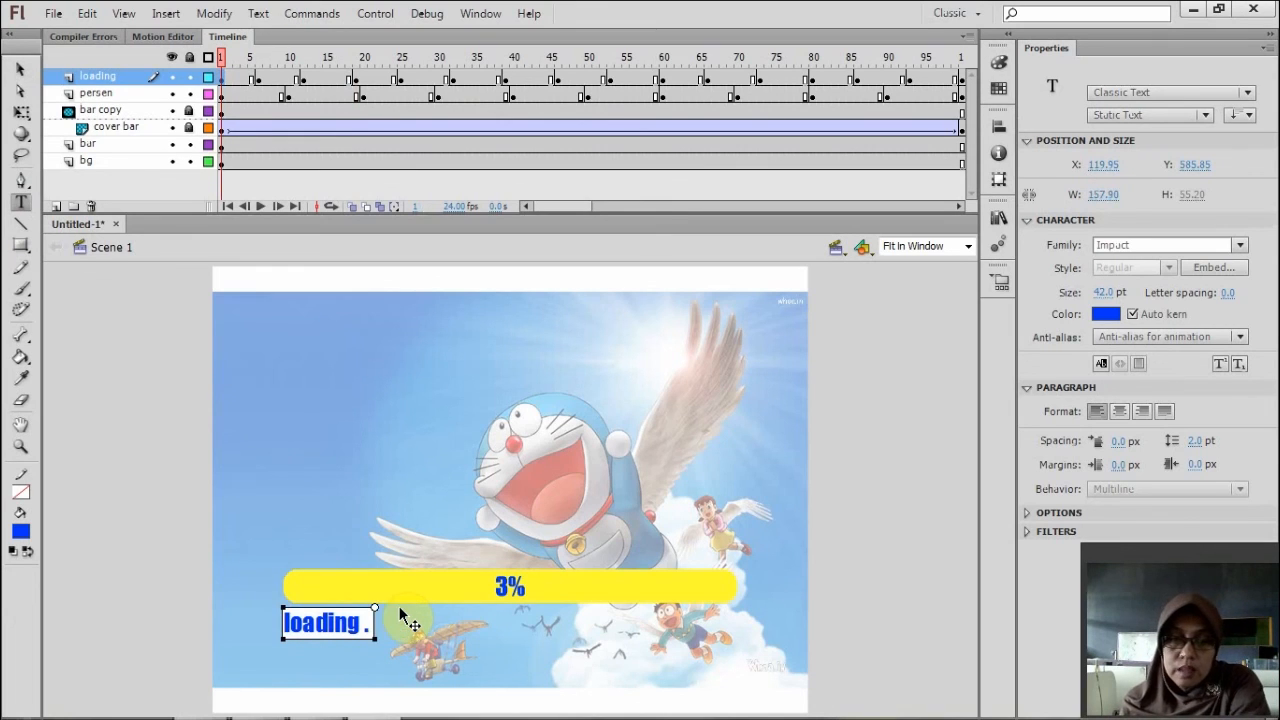
Trim the loading text to two dots at frame 6 and three dots at frame 12.
left_click(258, 82)
left_click_drag(383, 622, 432, 643)
key("BackSpace")
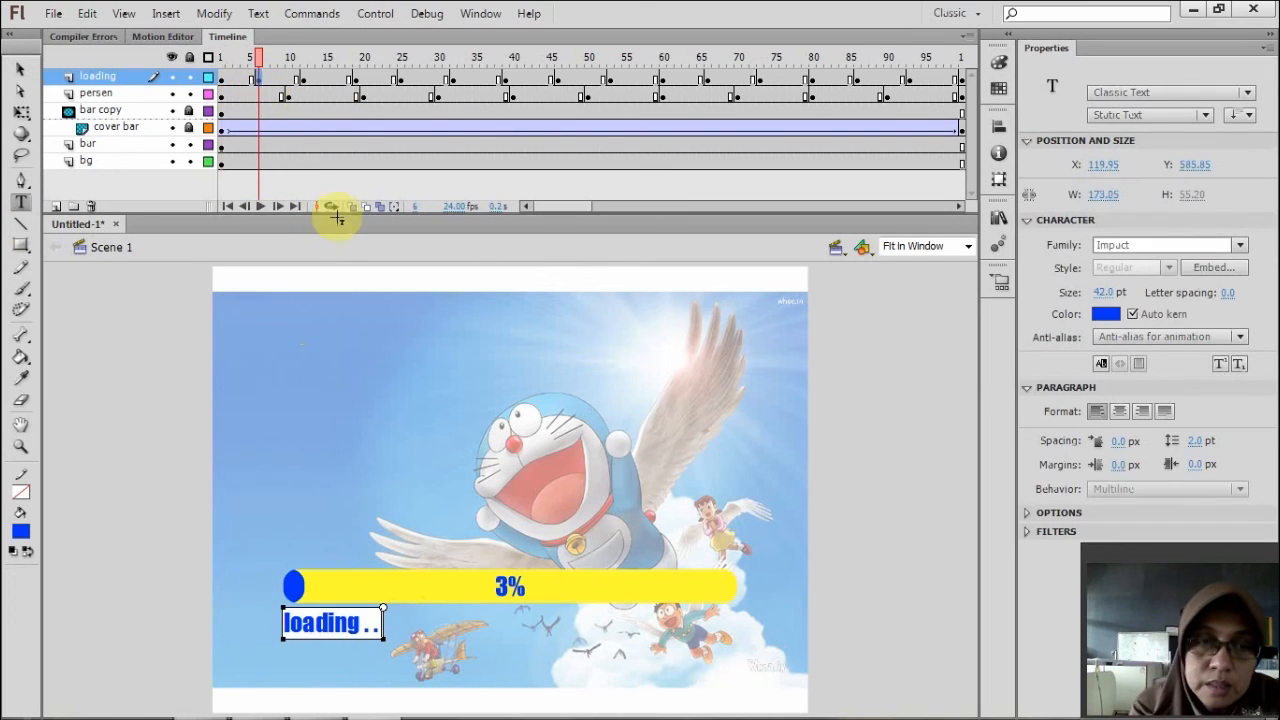
left_click(305, 84)
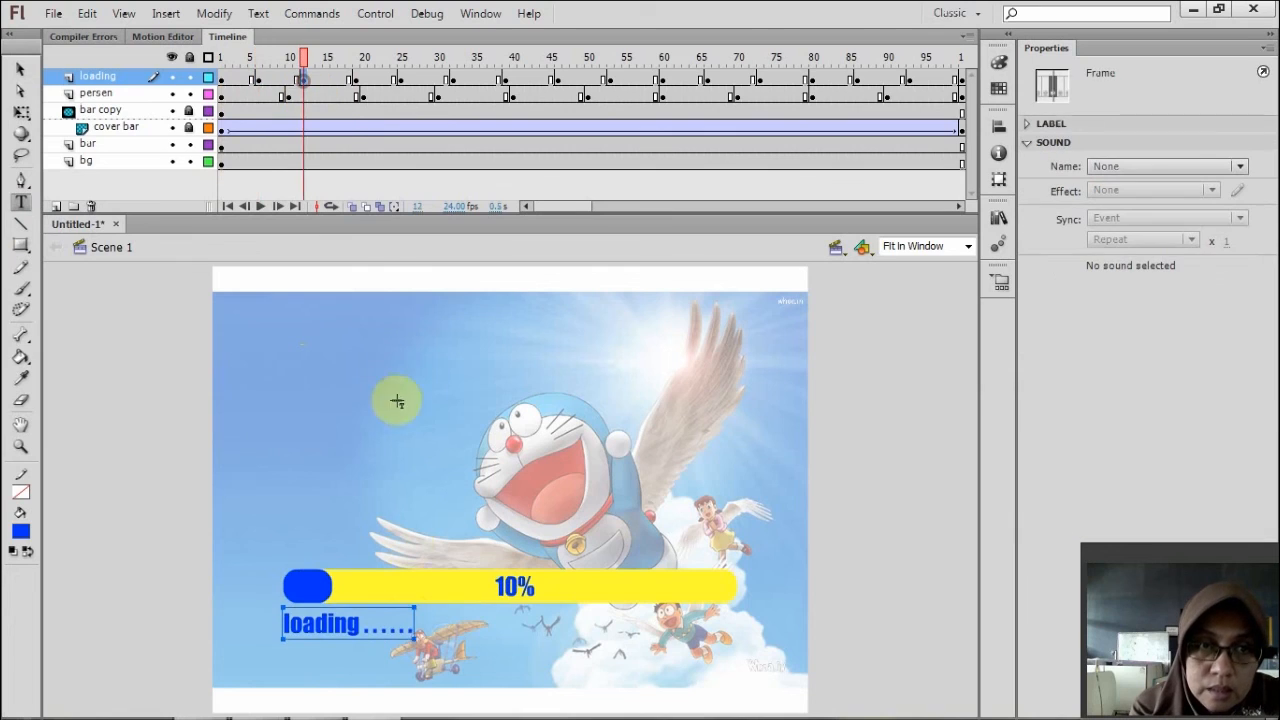
left_click(395, 624)
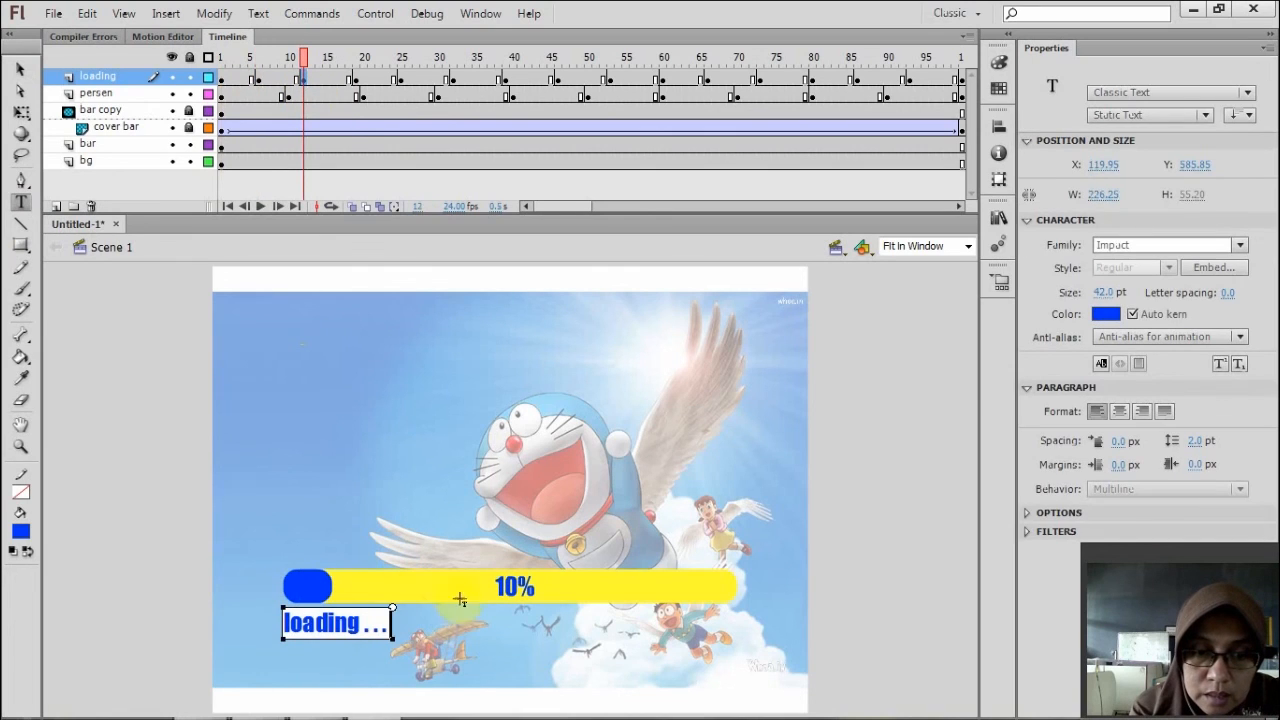
Trim the loading text to four dots at frame 19 and five dots at frame 25.
left_click(356, 81)
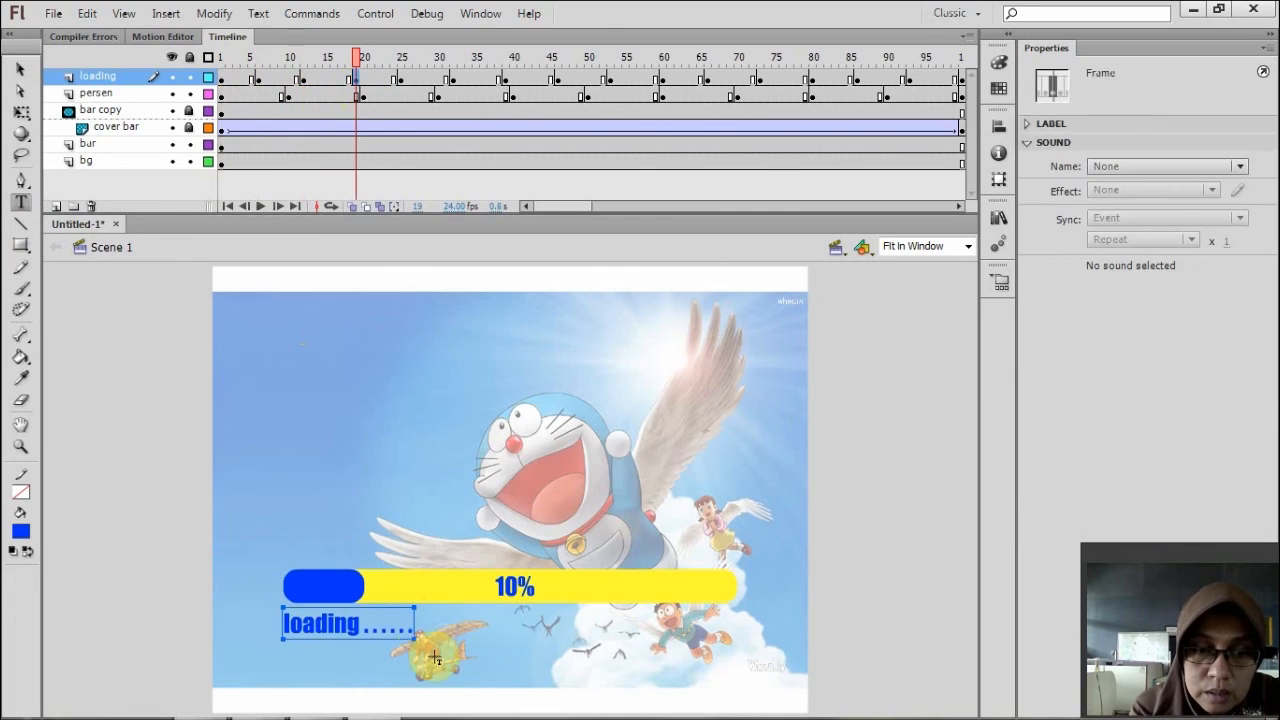
left_click(415, 625)
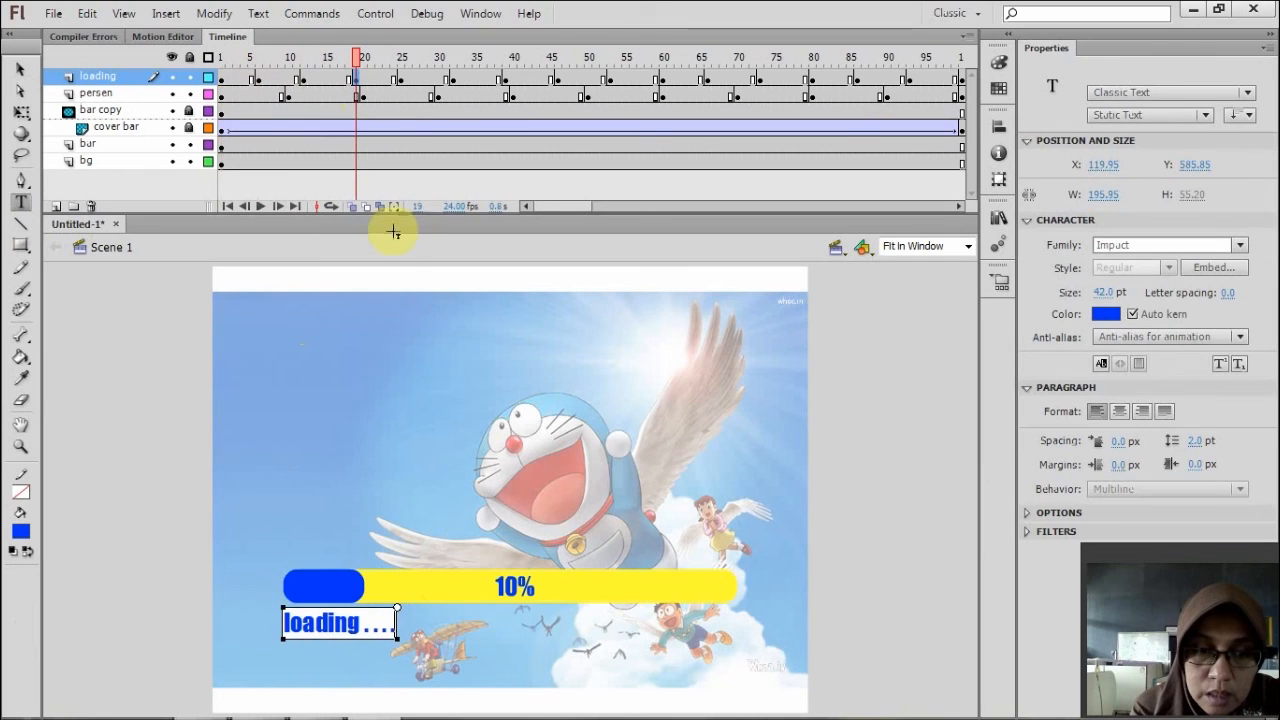
left_click(401, 80)
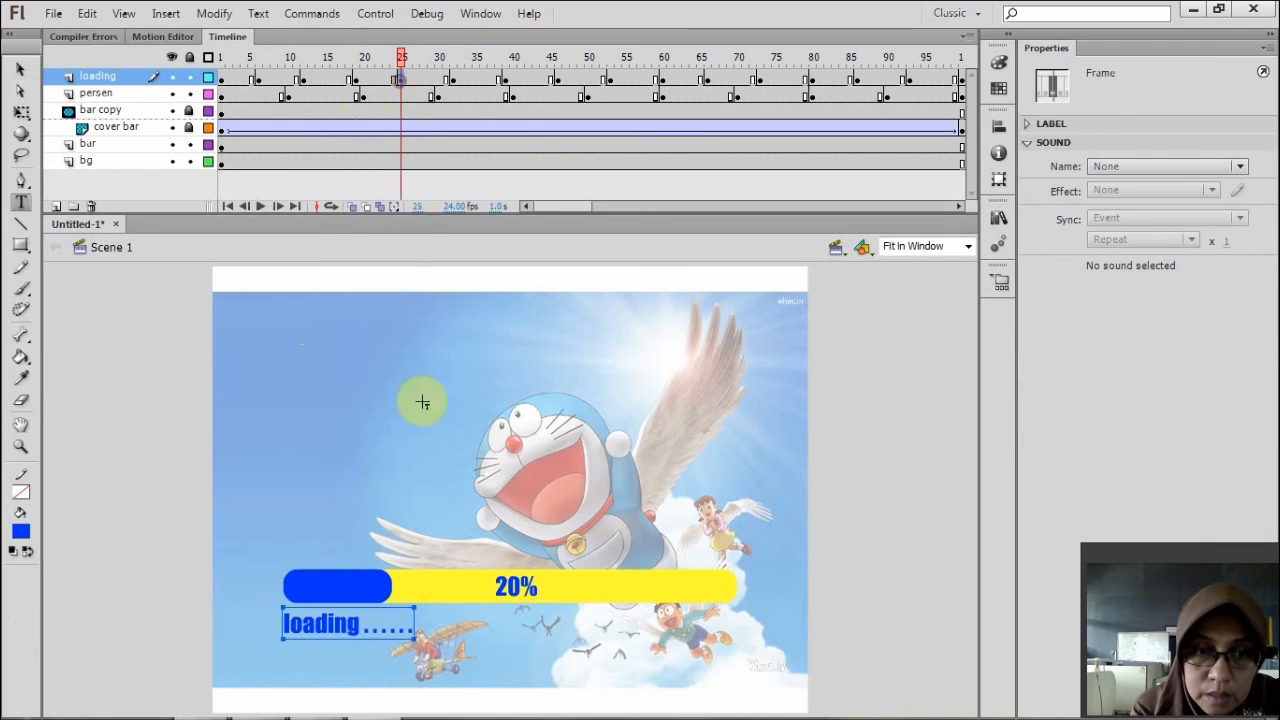
left_click(425, 637)
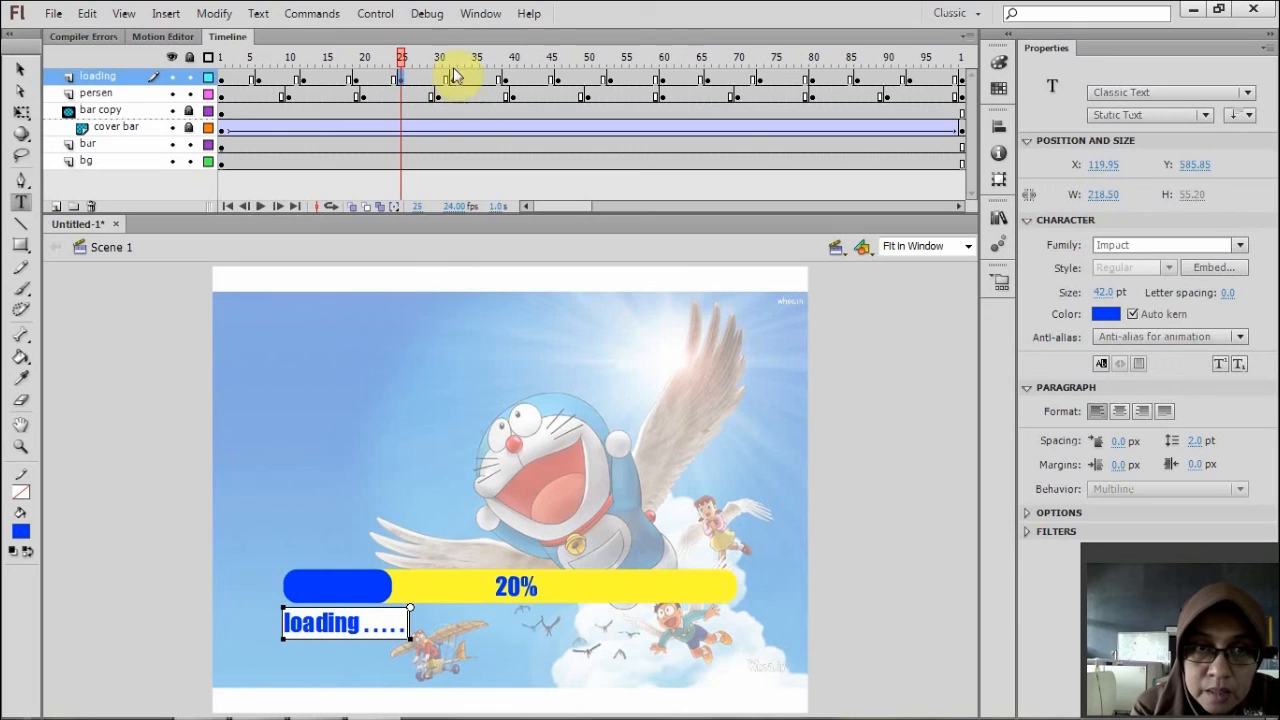
Leave frame 32 as it is and trim the loading text to five dots at frame 39 and four at frame 46.
left_click(452, 76)
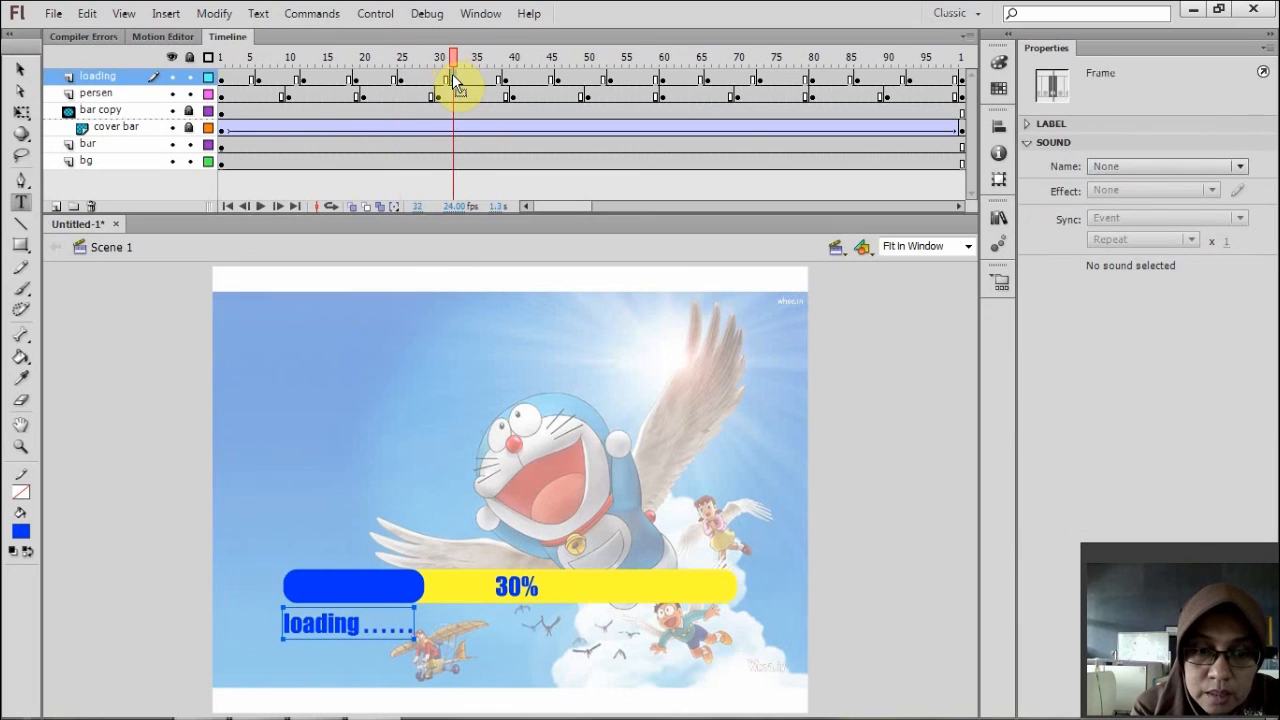
left_click(506, 79)
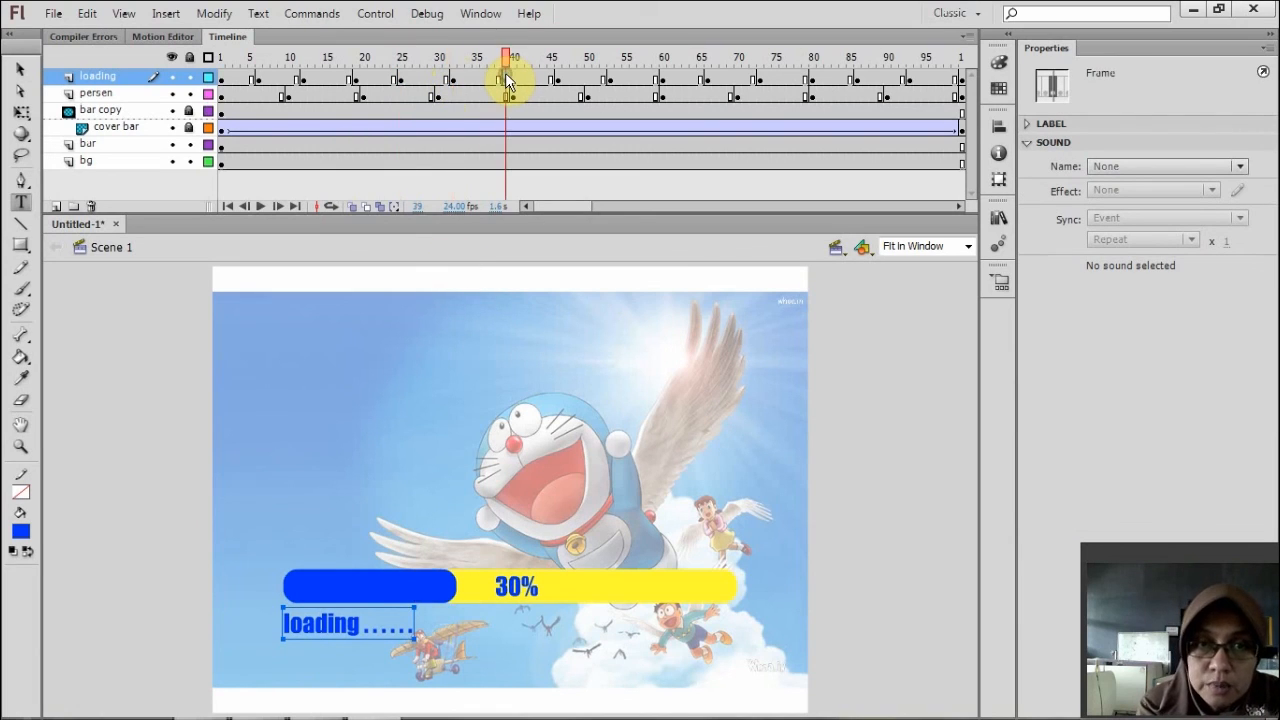
left_click(417, 631)
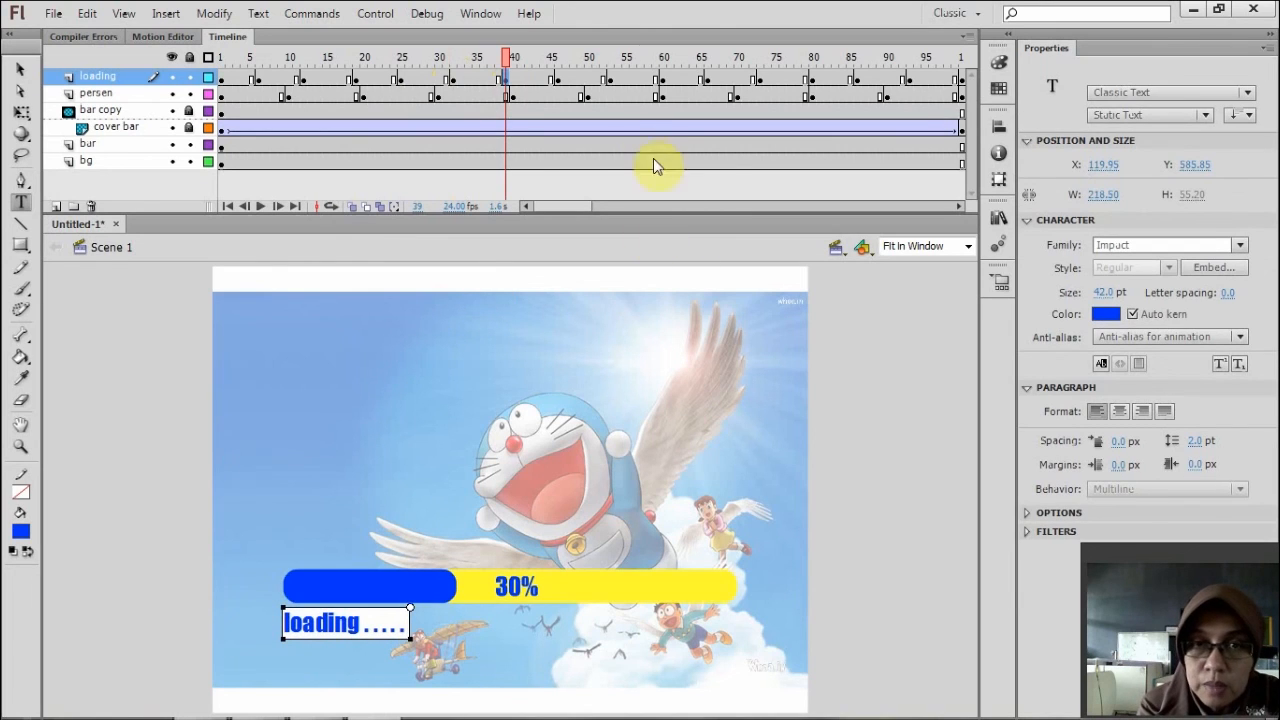
left_click(560, 84)
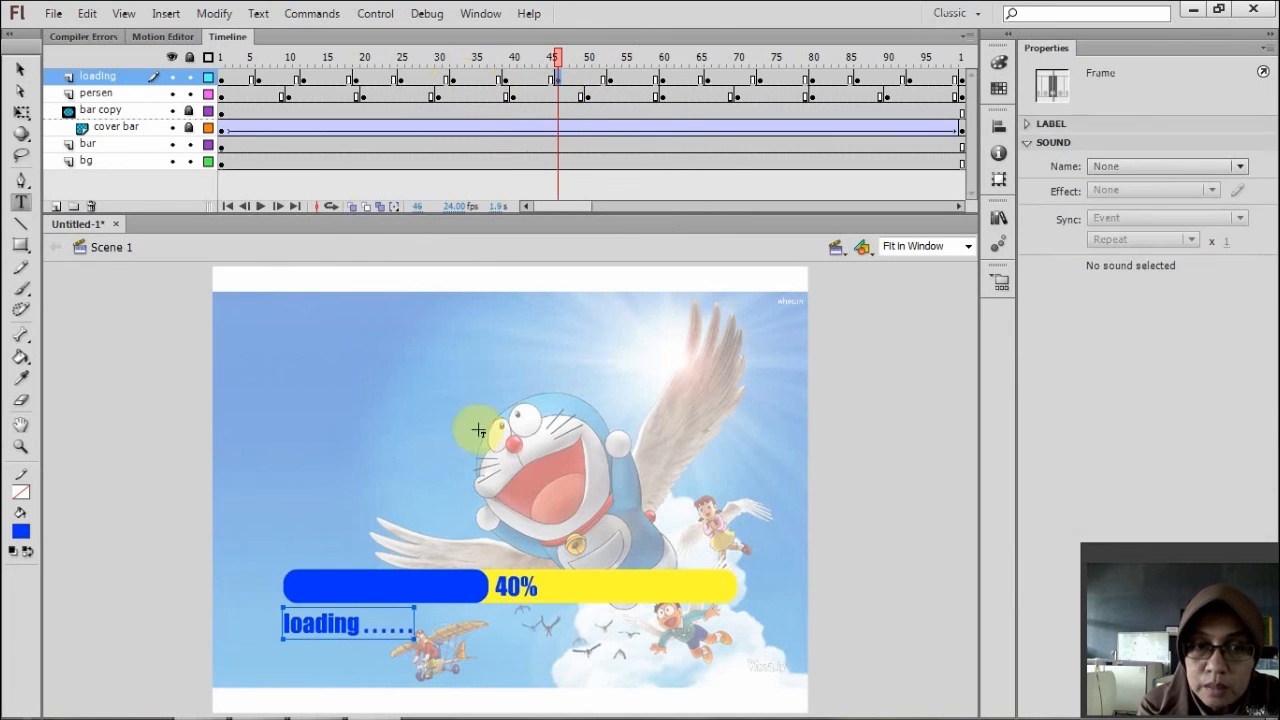
left_click(428, 628)
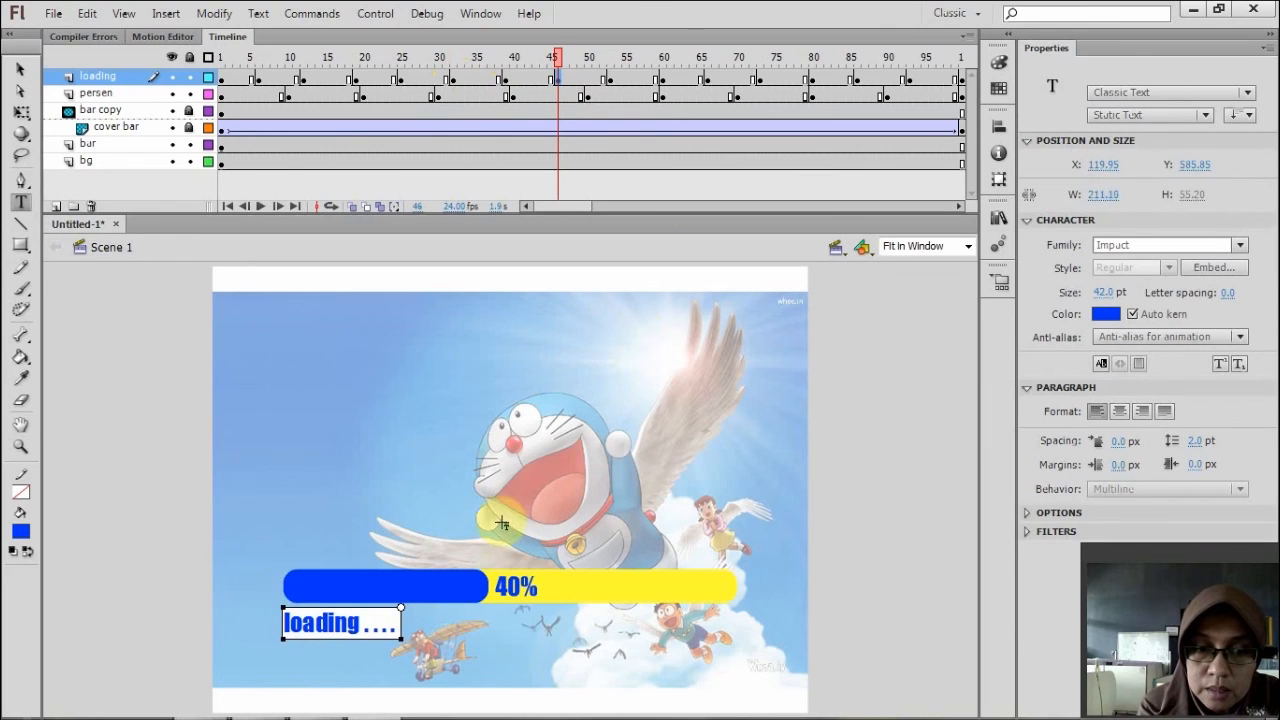
Trim the loading text to three dots at frame 53 and two dots at frame 60.
left_click(611, 86)
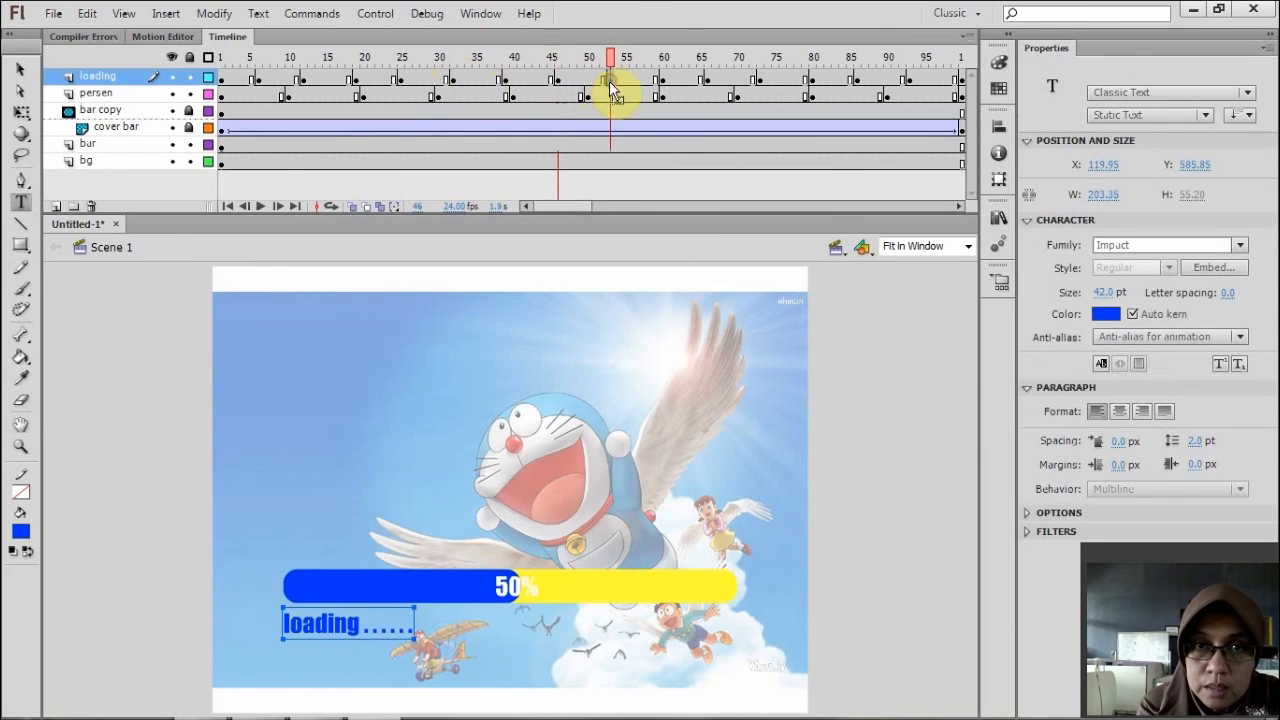
left_click(420, 627)
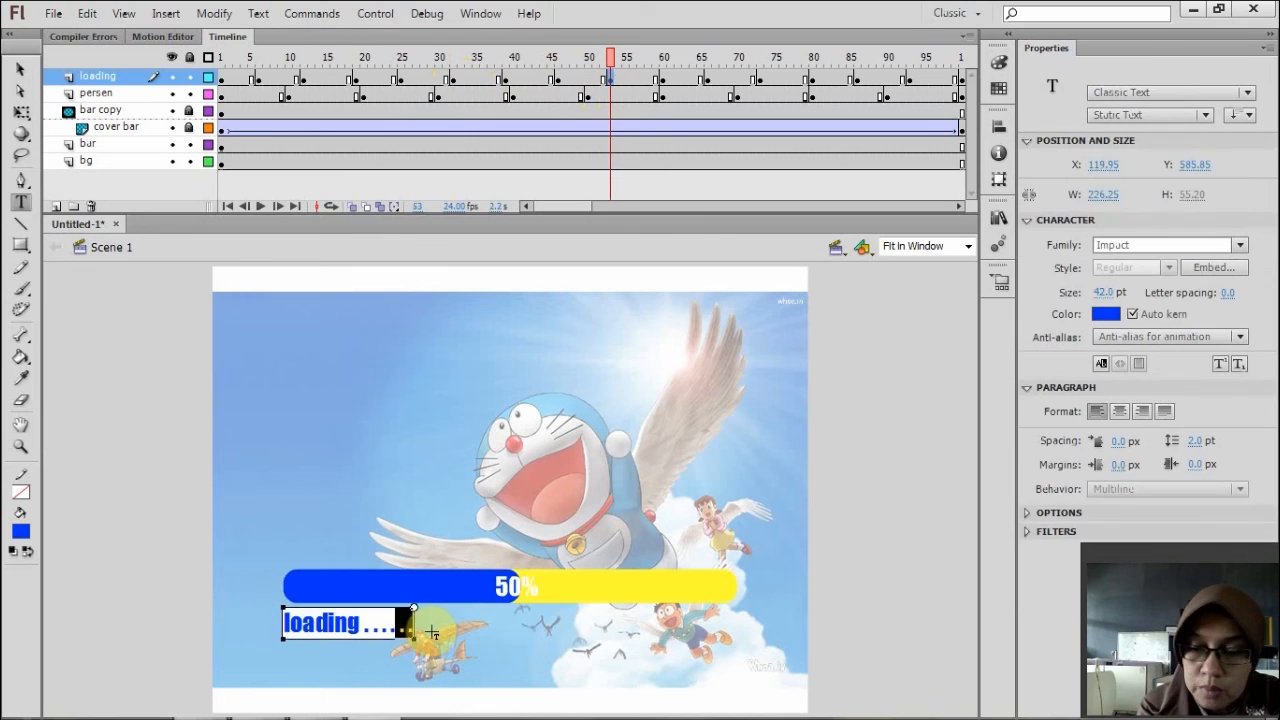
key("BackSpace")
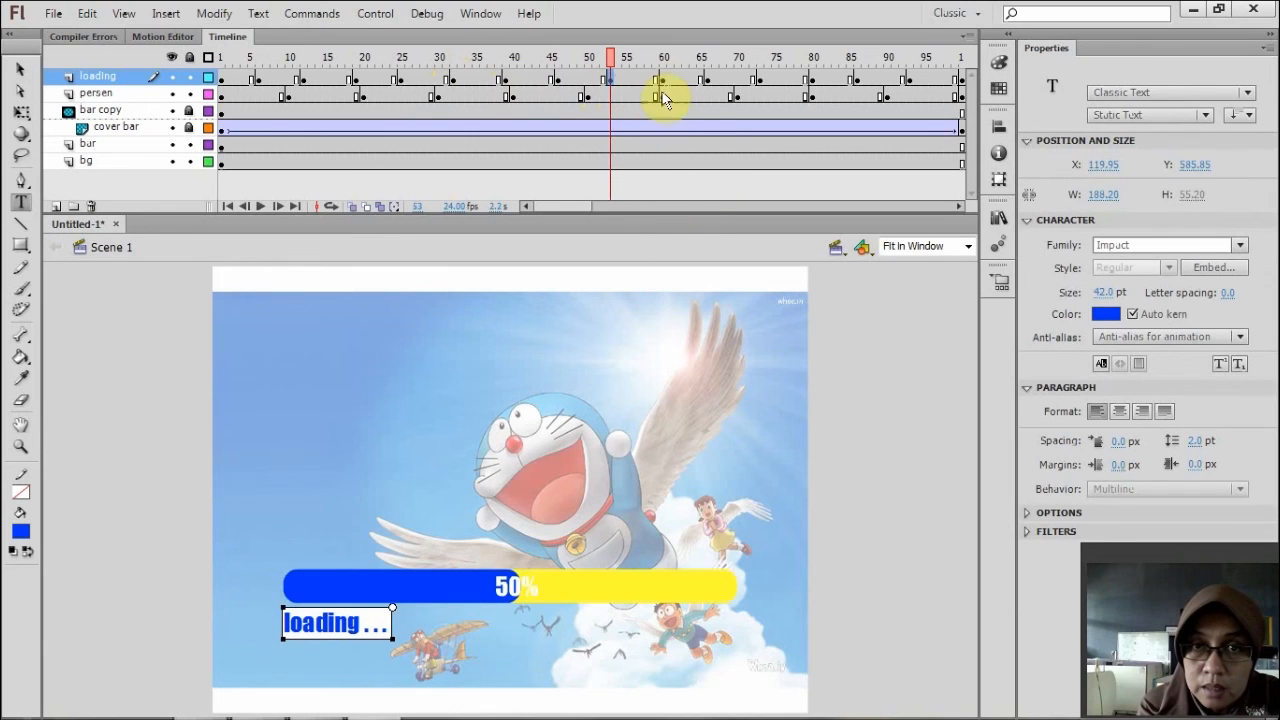
left_click(666, 86)
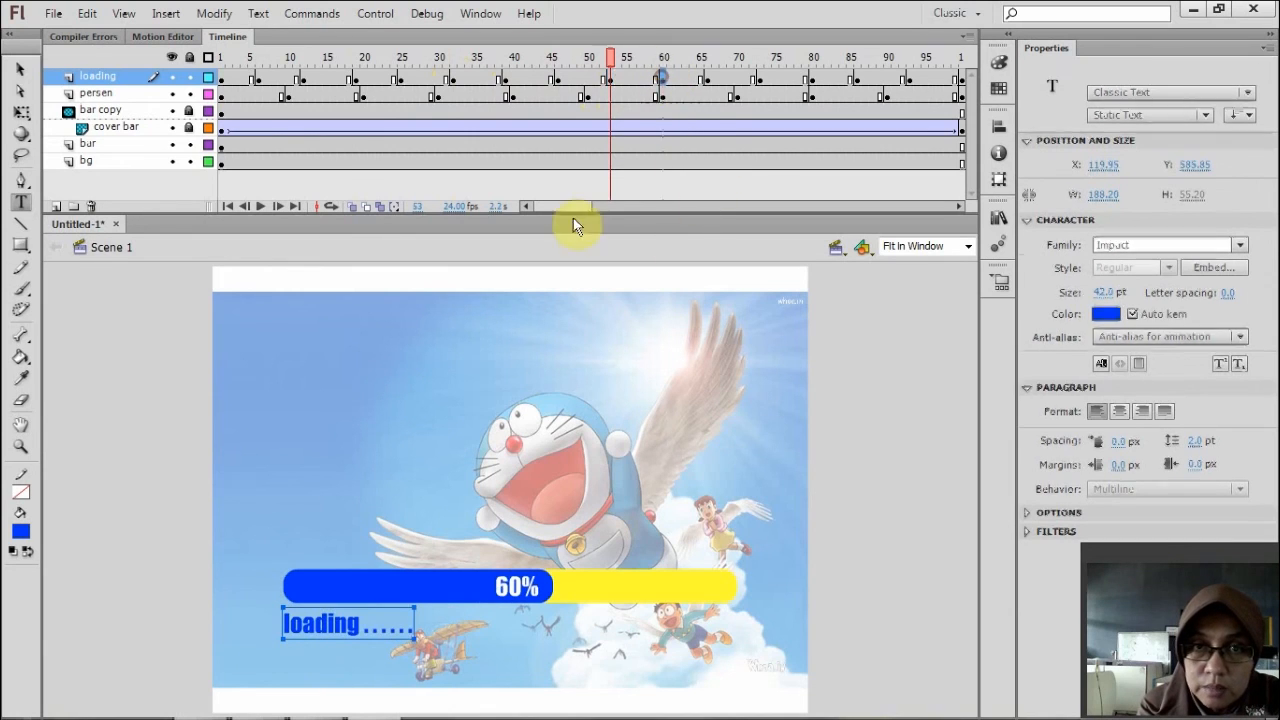
left_click(395, 627)
key("BackSpace")
key("BackSpace")
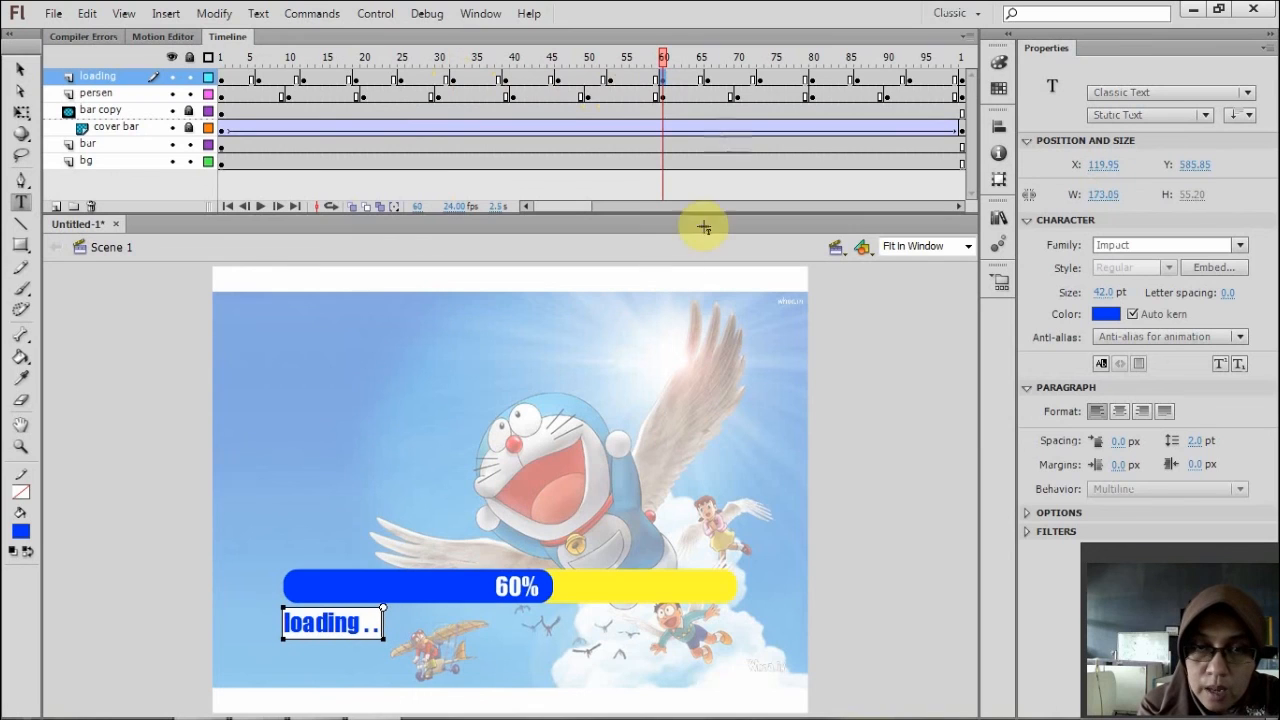
Trim the loading text to one dot at frame 66 and two dots at frame 73.
left_click(707, 80)
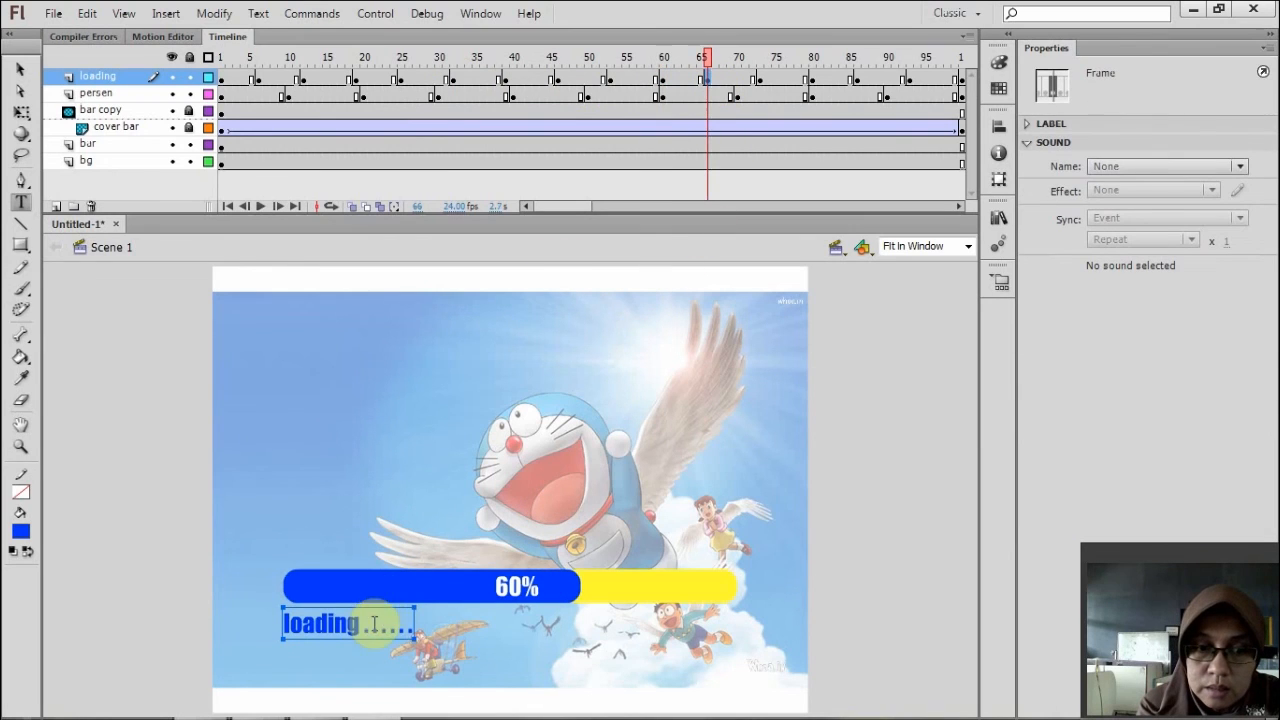
left_click_drag(373, 625, 425, 628)
key("BackSpace")
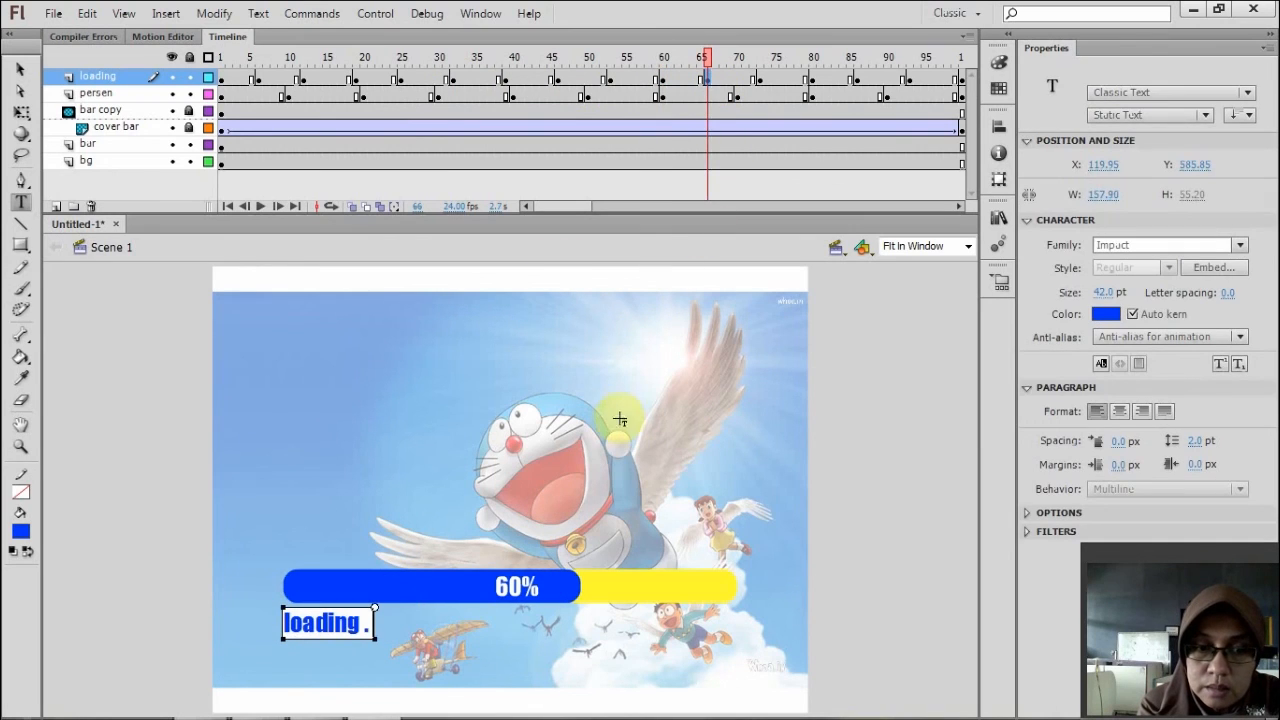
left_click(760, 80)
left_click_drag(383, 623, 465, 630)
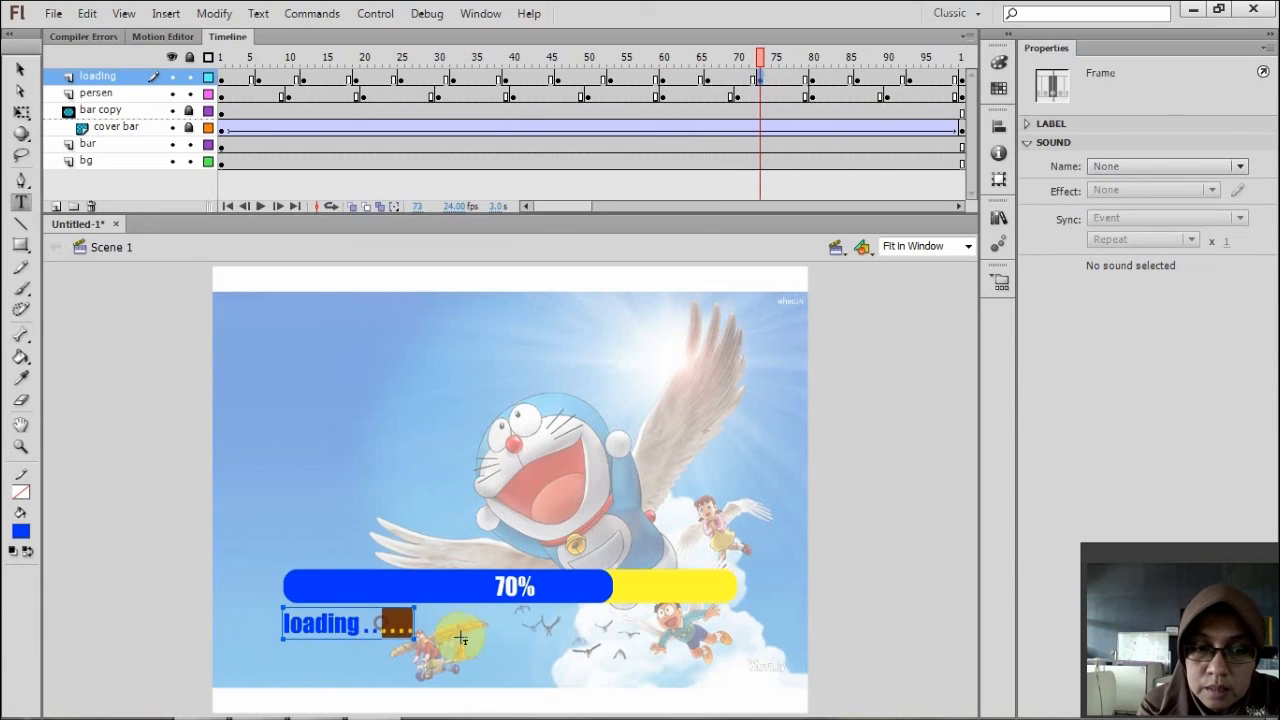
key("BackSpace")
Trim the loading text to three dots at frame 80 and four dots at frame 86.
left_click(811, 90)
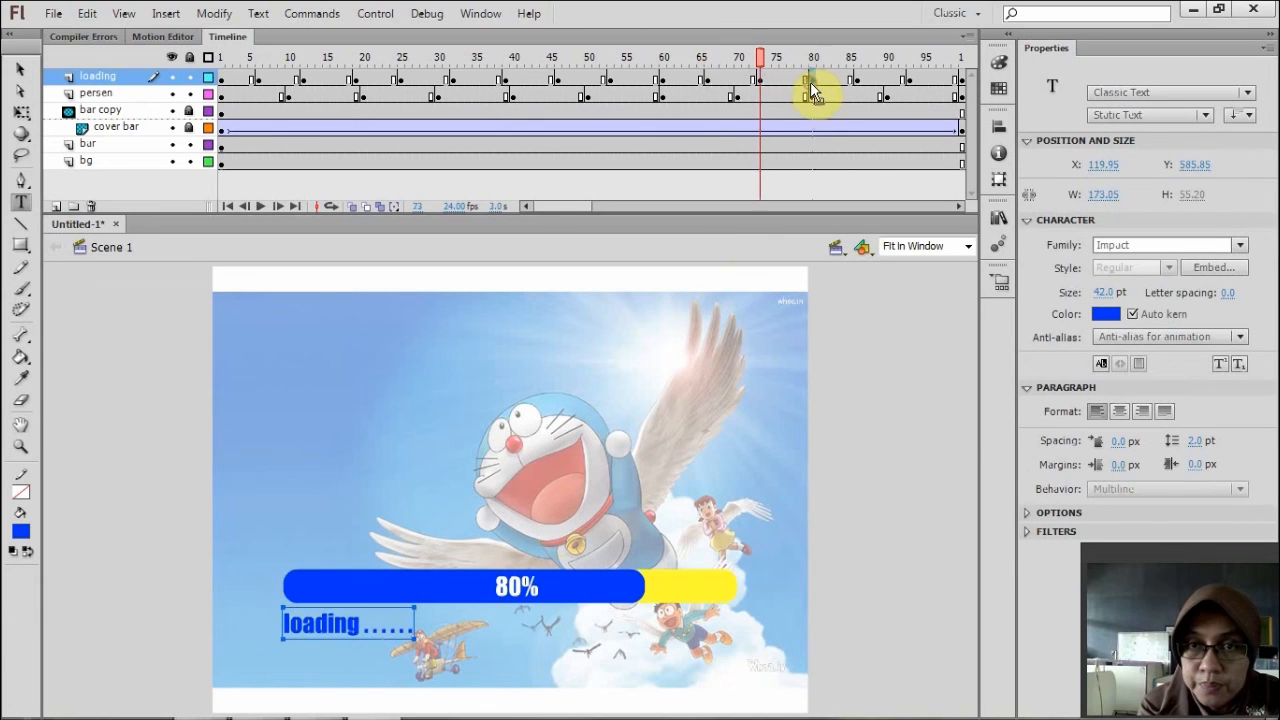
left_click(388, 627)
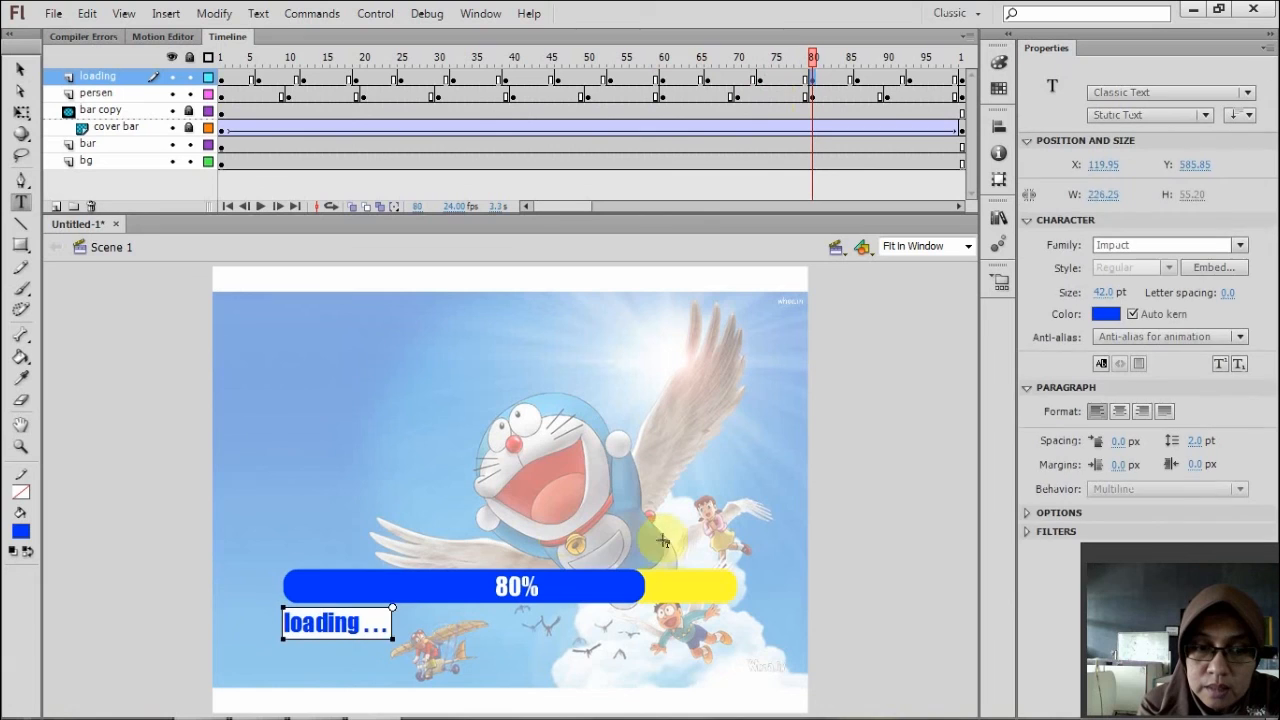
left_click(857, 81)
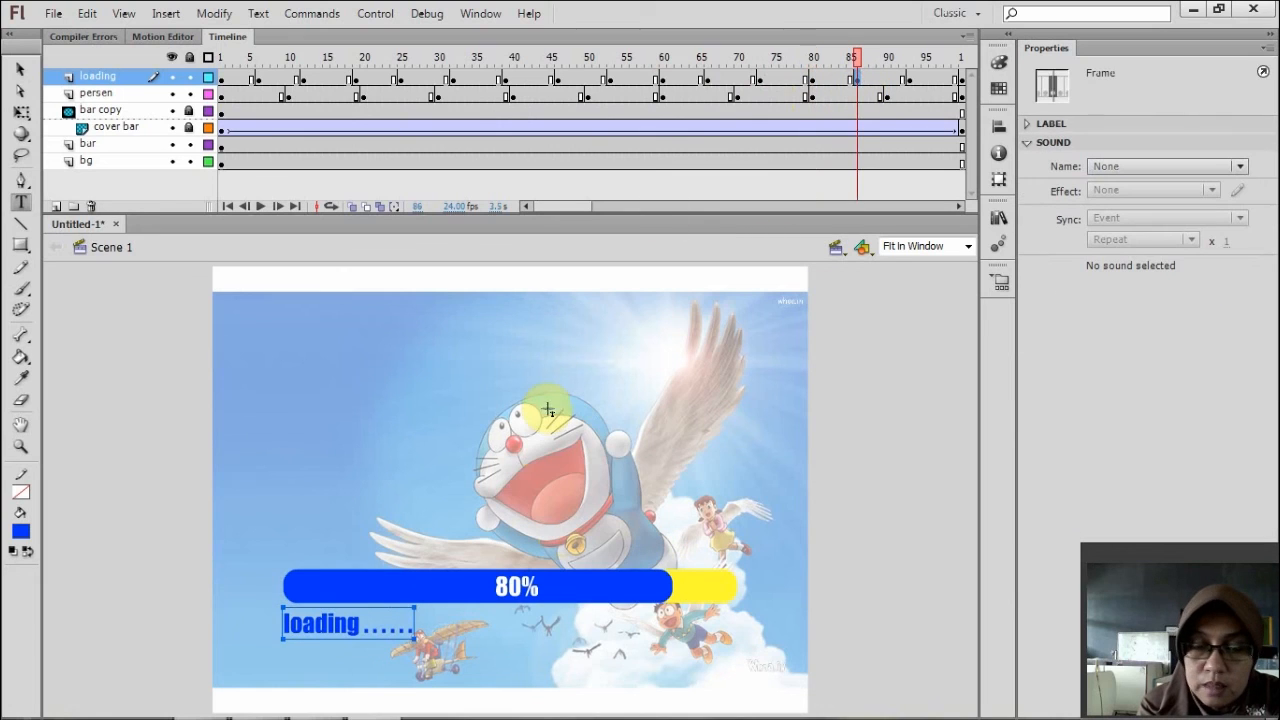
left_click(395, 622)
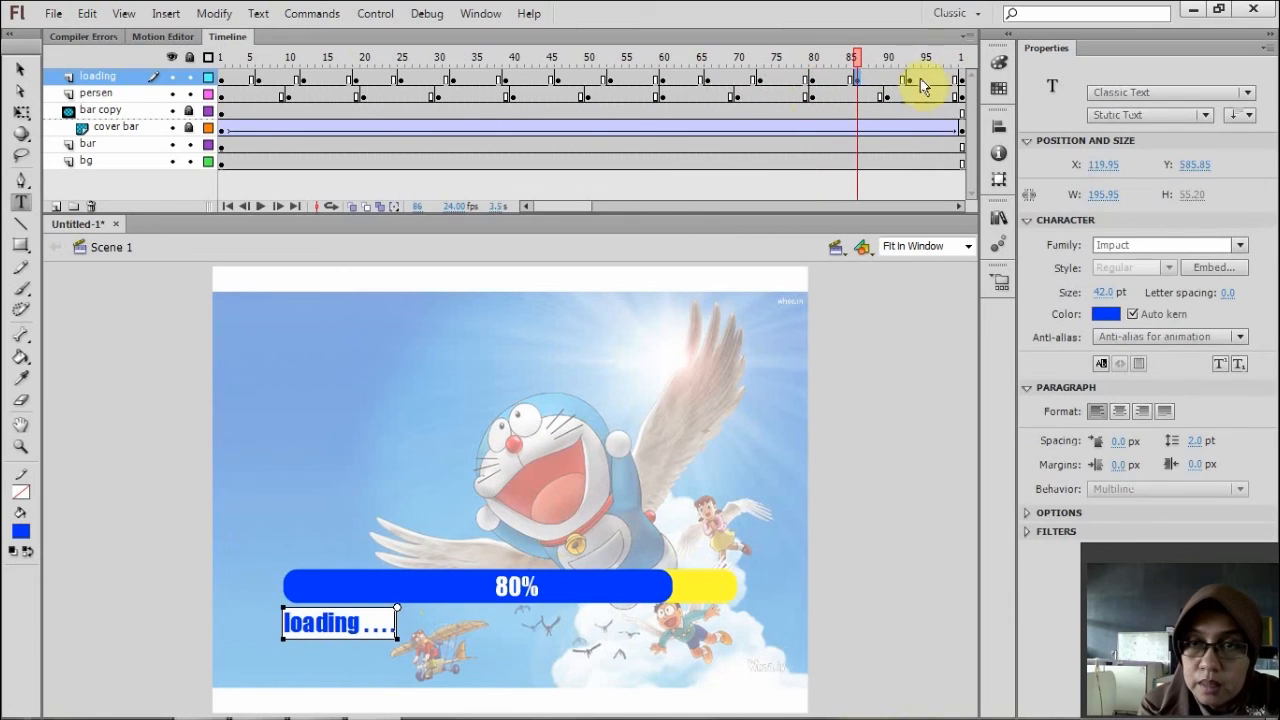
Trim the loading text to five dots at frame 93, check the text at frame 100 and deselect it.
left_click(908, 82)
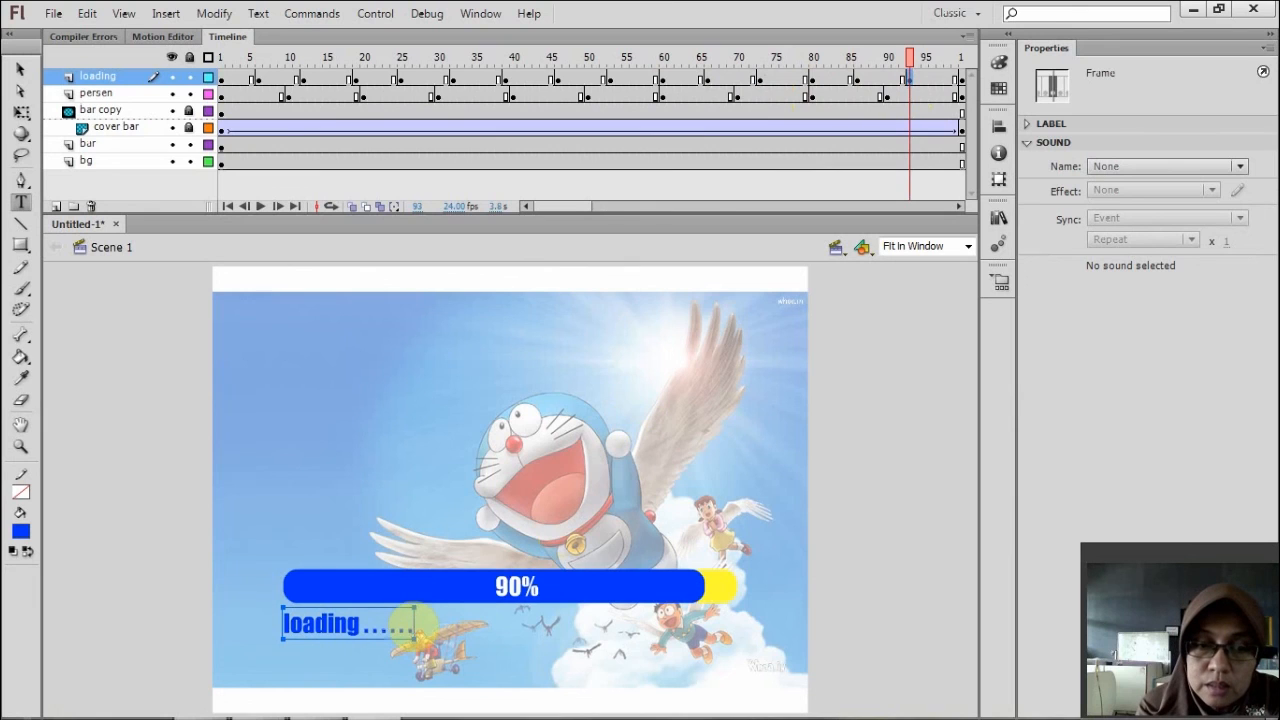
left_click(410, 628)
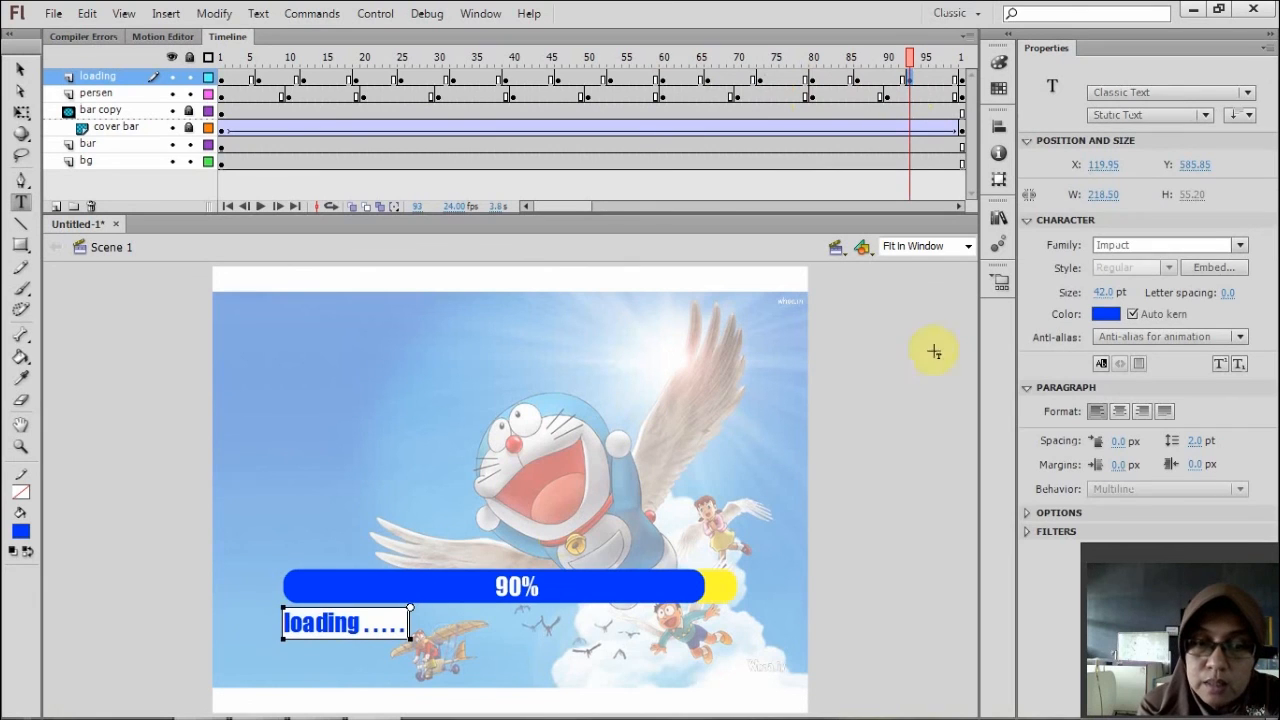
left_click(962, 79)
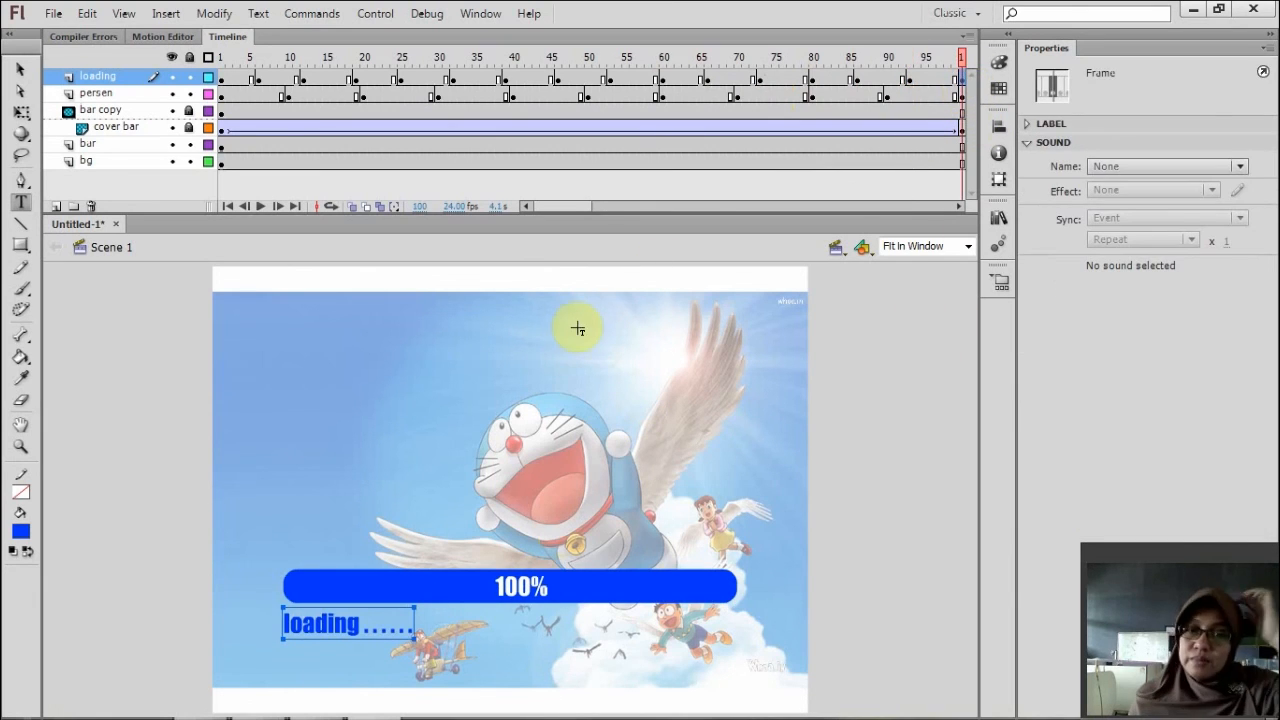
left_click(157, 446)
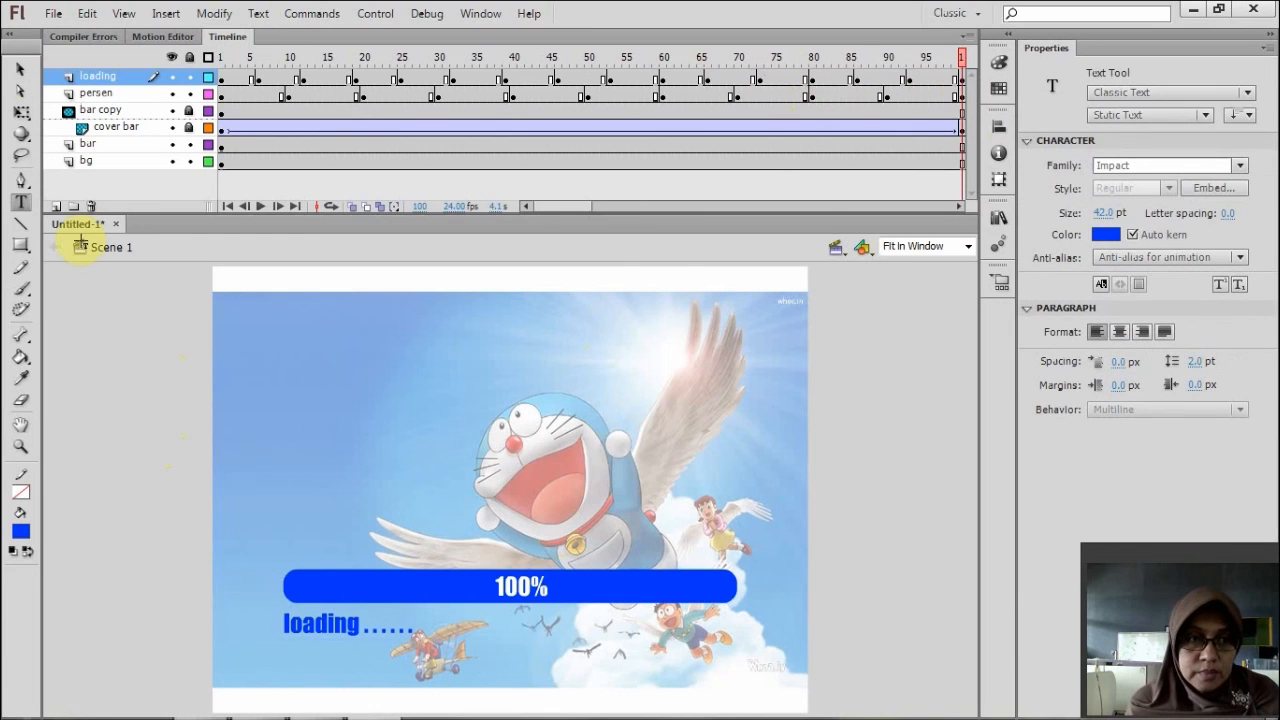
Switch to the Selection tool and test the movie to preview the loading bar, percentage and dot animation.
left_click(14, 70)
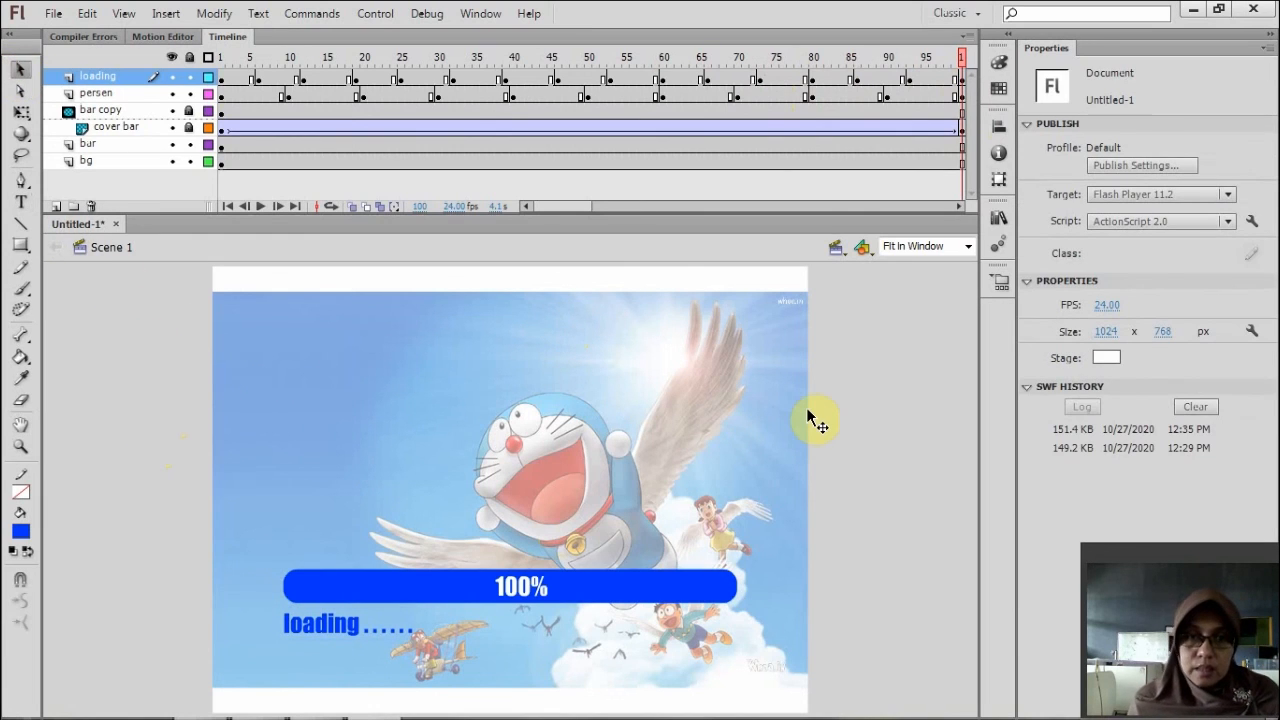
key("ctrl+Return")
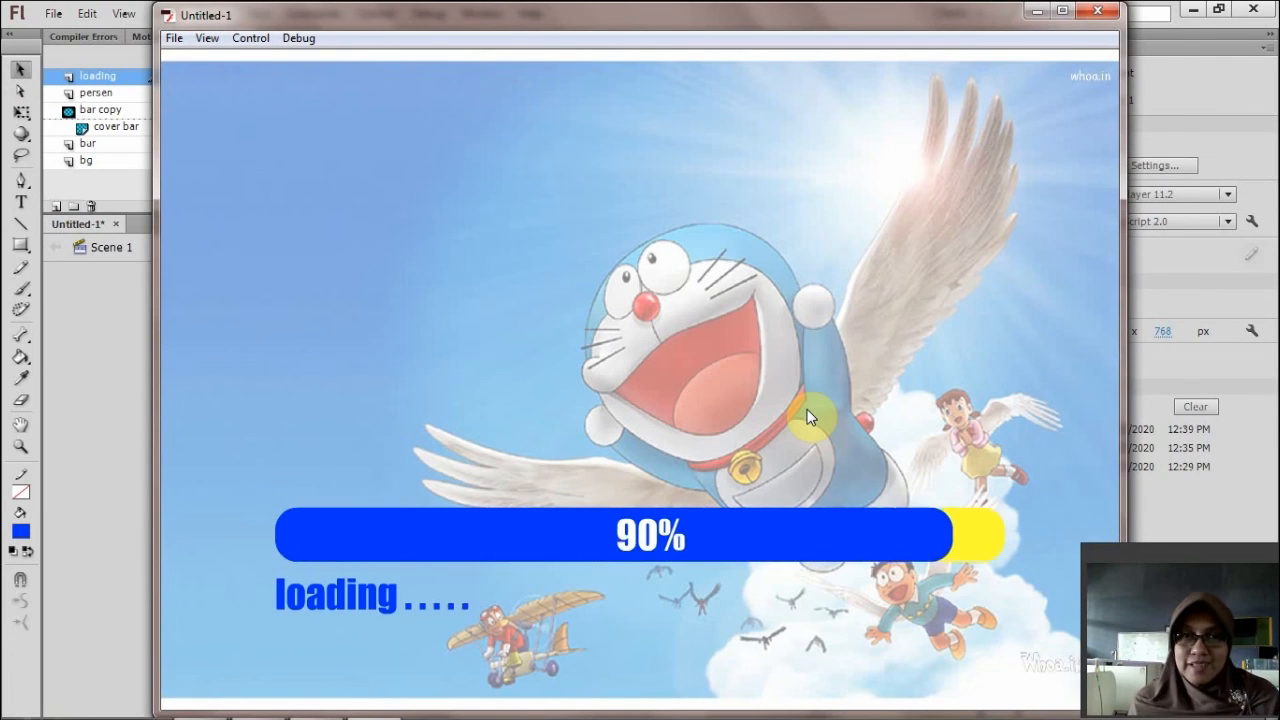
left_click_drag(493, 30, 416, 32)
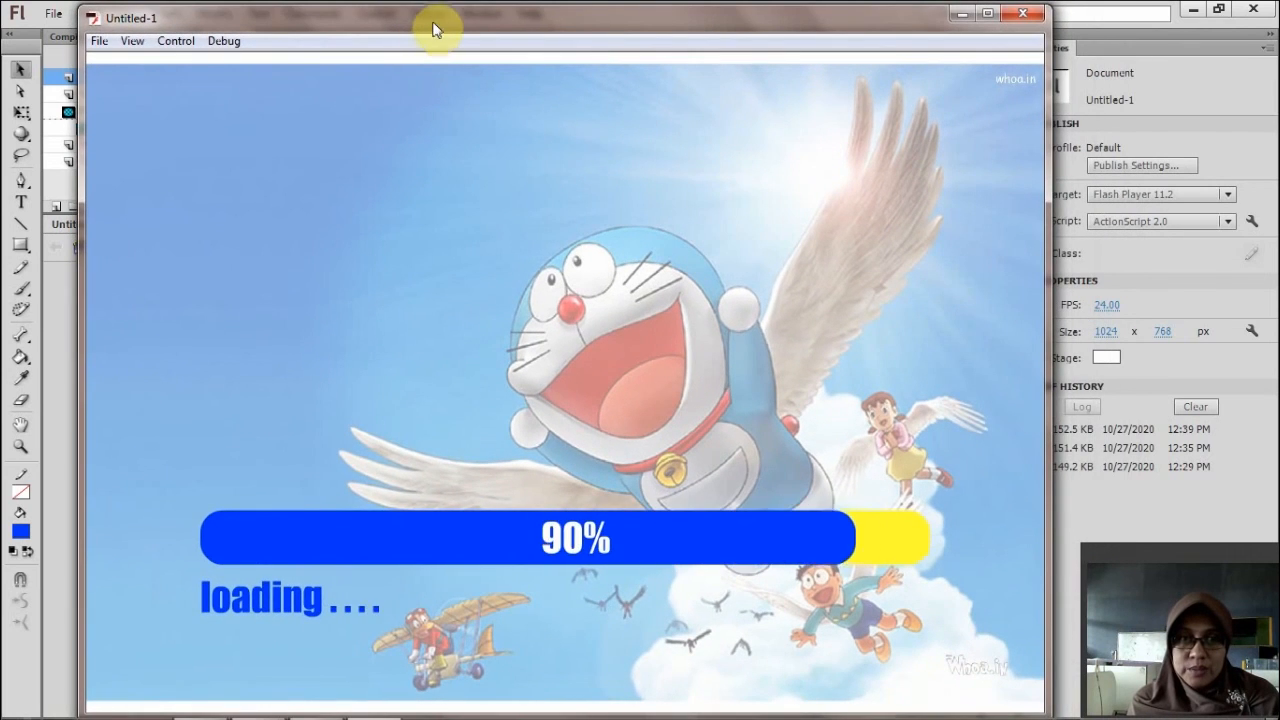